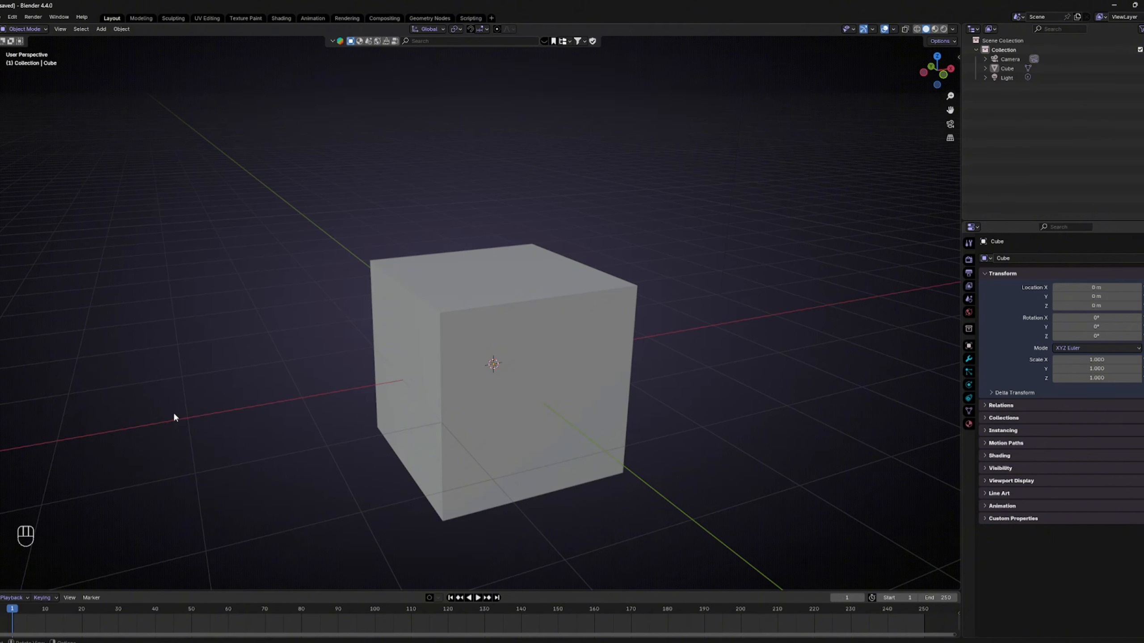
Step: Delete the default cube from the scene
middle_drag(167, 413, 93, 467)
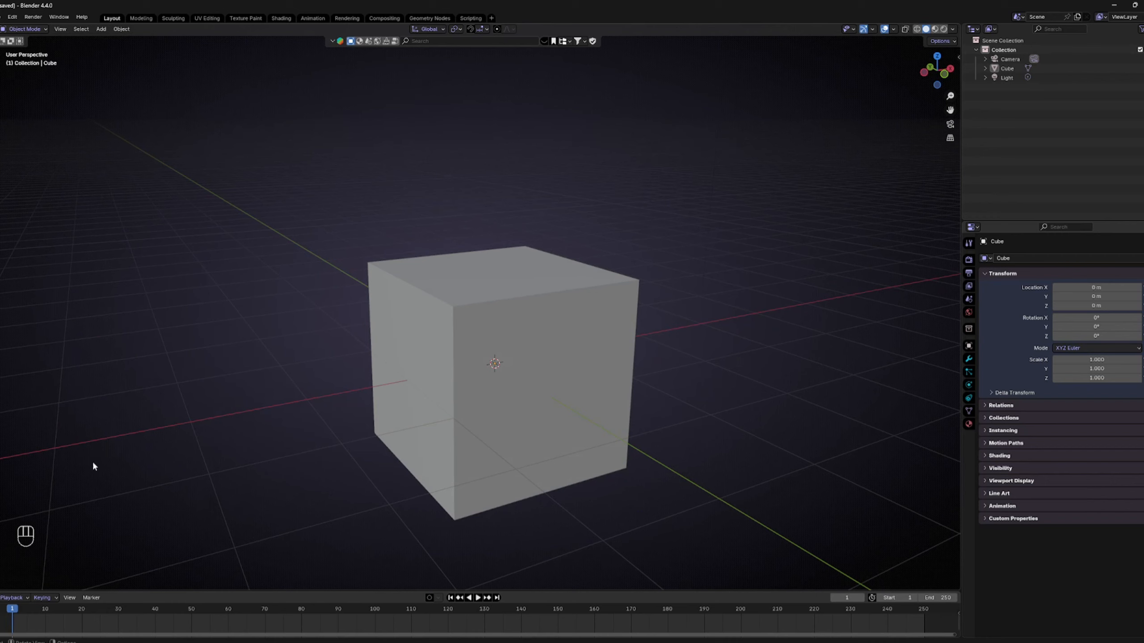
click(416, 359)
middle_drag(365, 348, 155, 262)
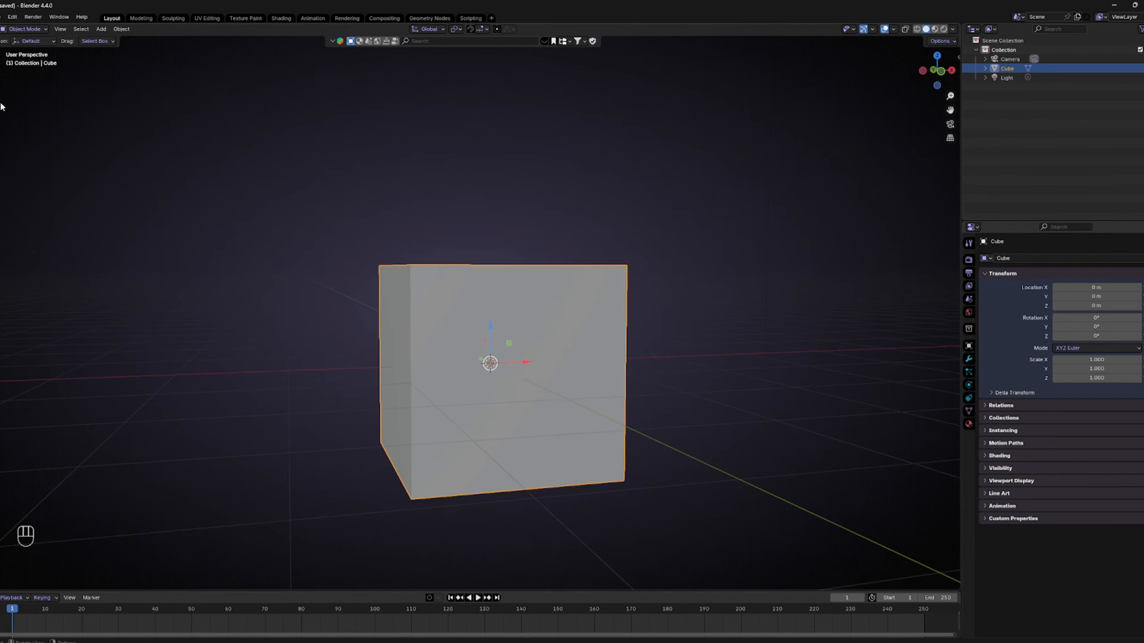
middle_drag(2, 108, 126, 212)
right_click(424, 349)
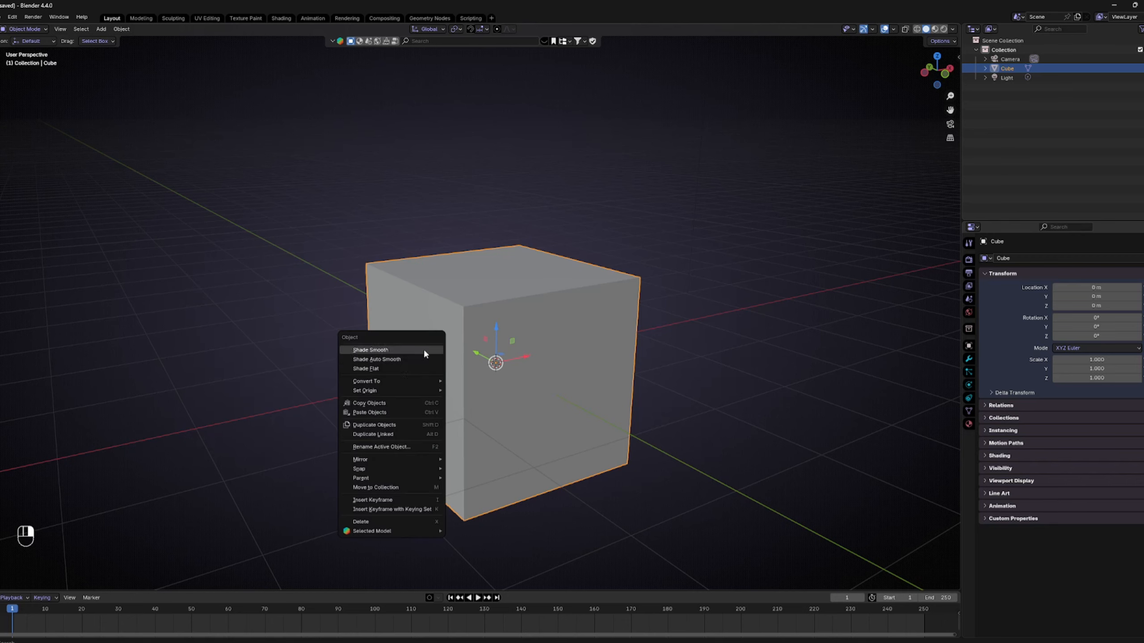
click(373, 519)
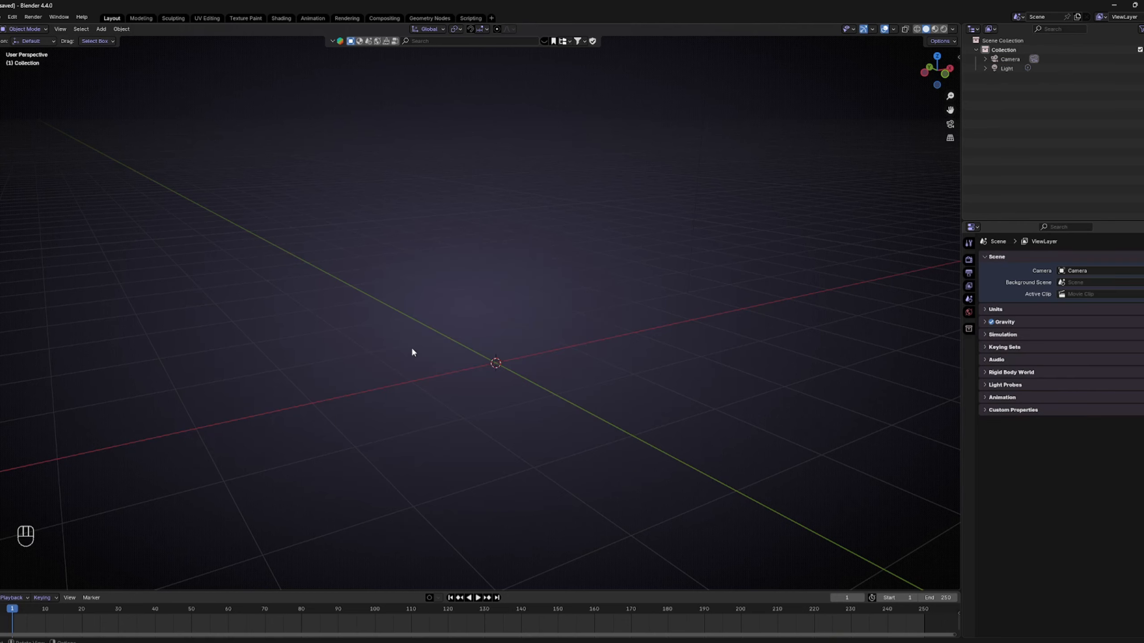
Step: Add an image empty at the world origin and scale it up to about 7.6
middle_drag(413, 352, 395, 350)
key(shift+a)
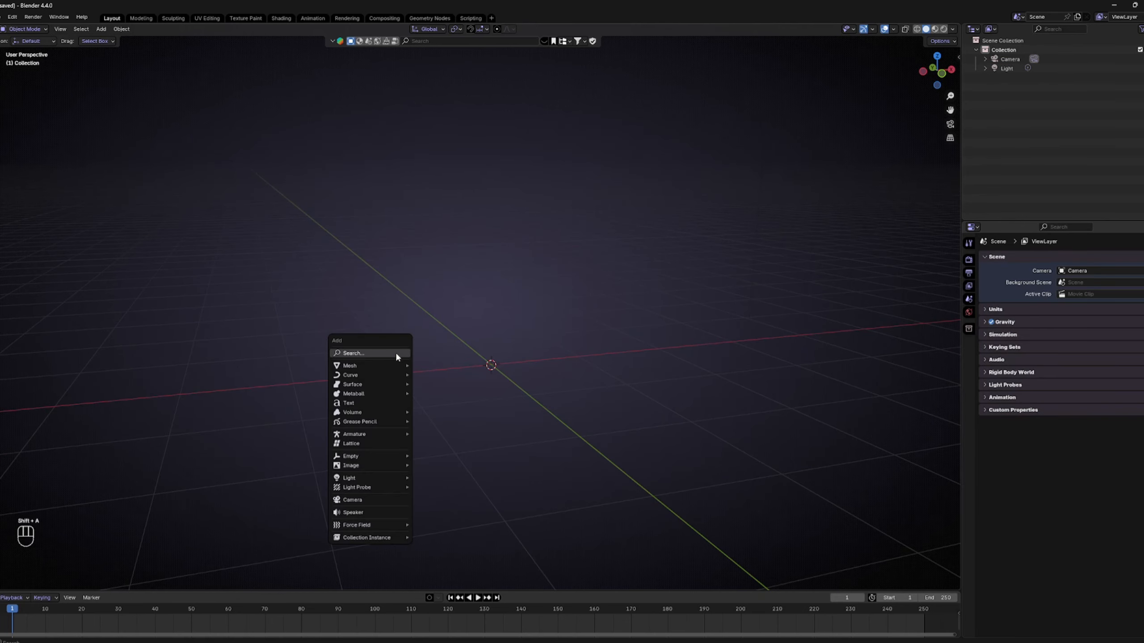
mouse_move(369, 454)
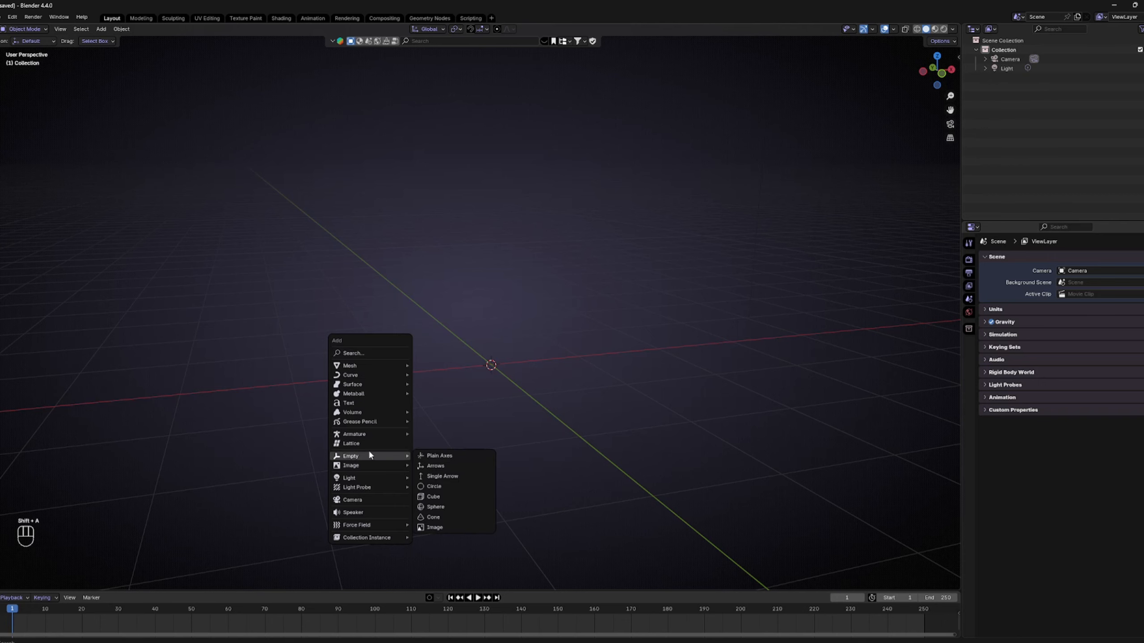
click(434, 527)
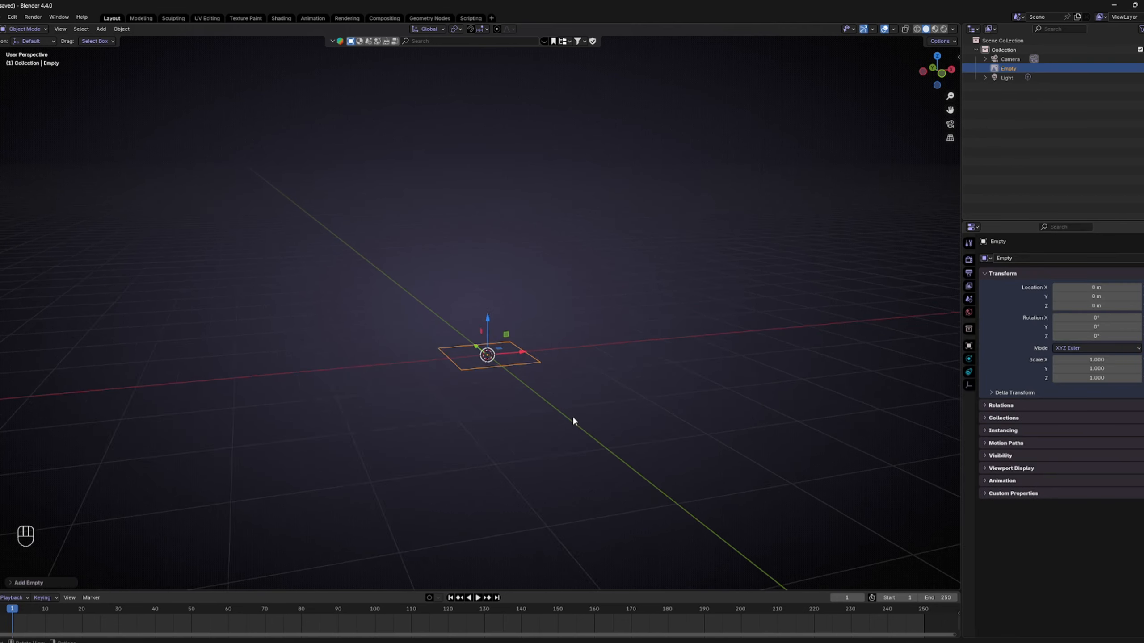
key(s)
click(353, 283)
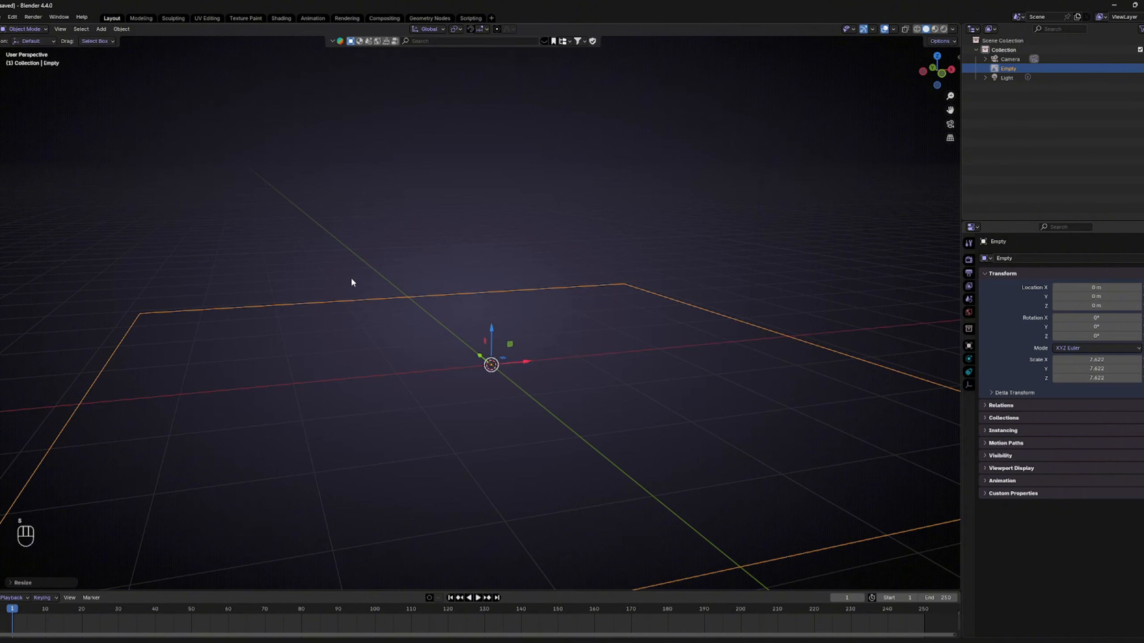
Step: Rotate the image empty 90° about the X axis so that it stands upright
key(r)
key(x)
key(KP_9)
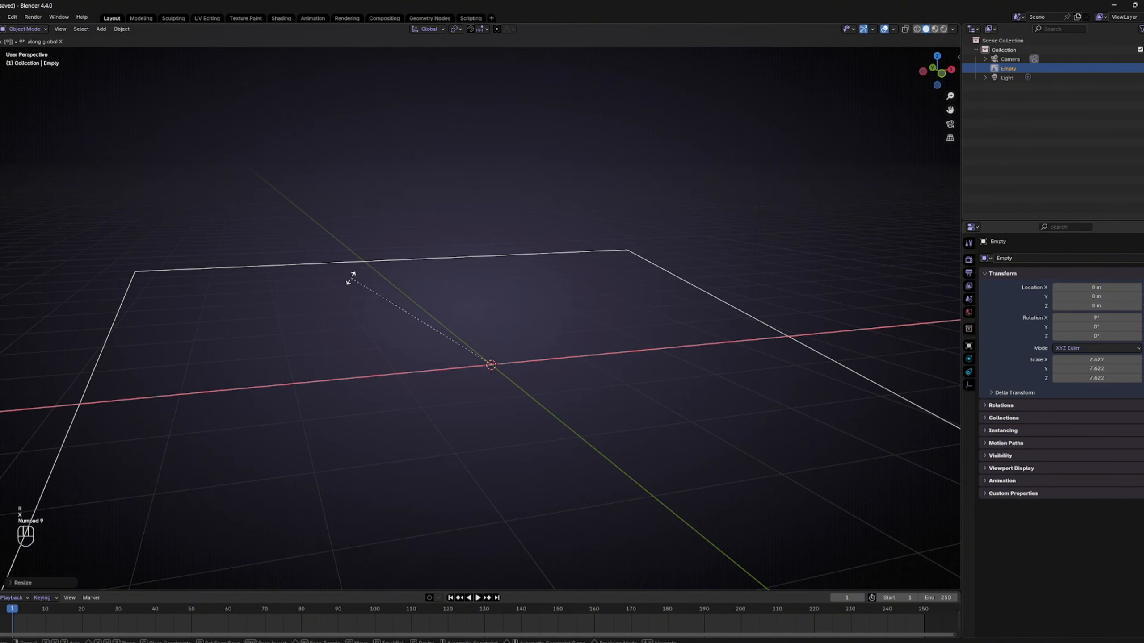
key(KP_0)
key(Return)
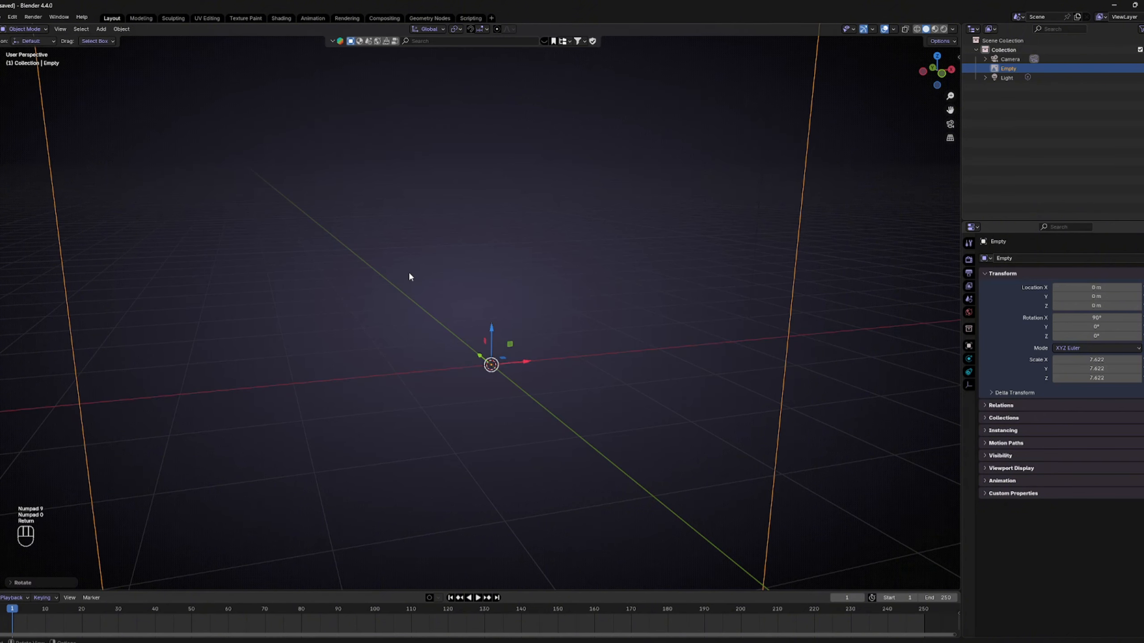
Step: Load sword_drawing_step_by_step.png from the Downloads folder into the empty and view it from the front
scroll(445, 303, down, 3)
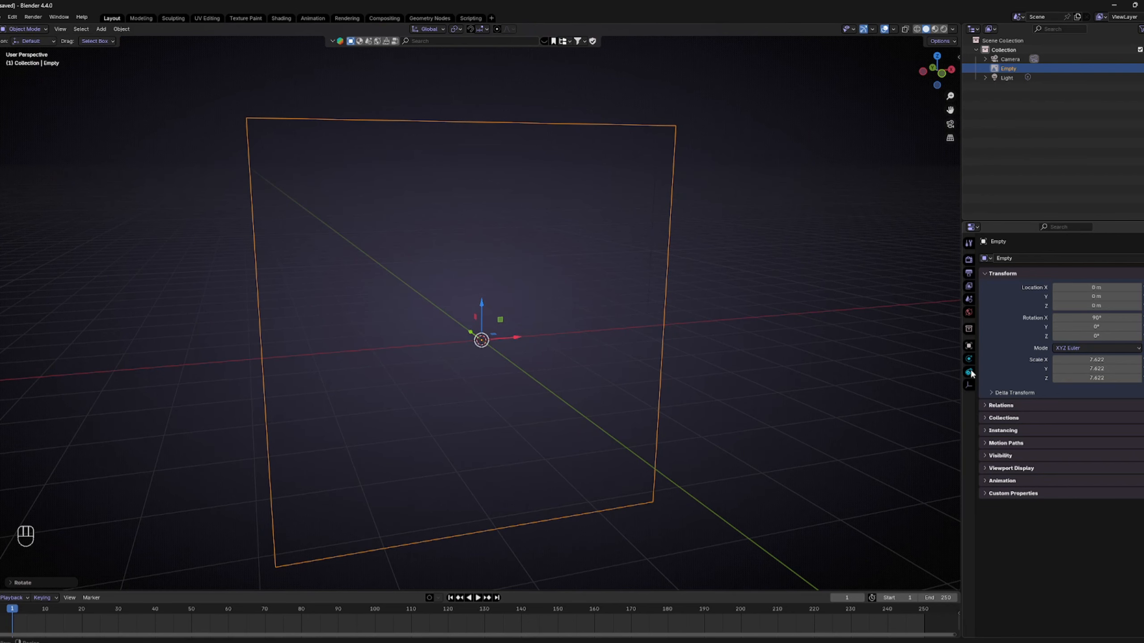
click(969, 385)
click(1026, 392)
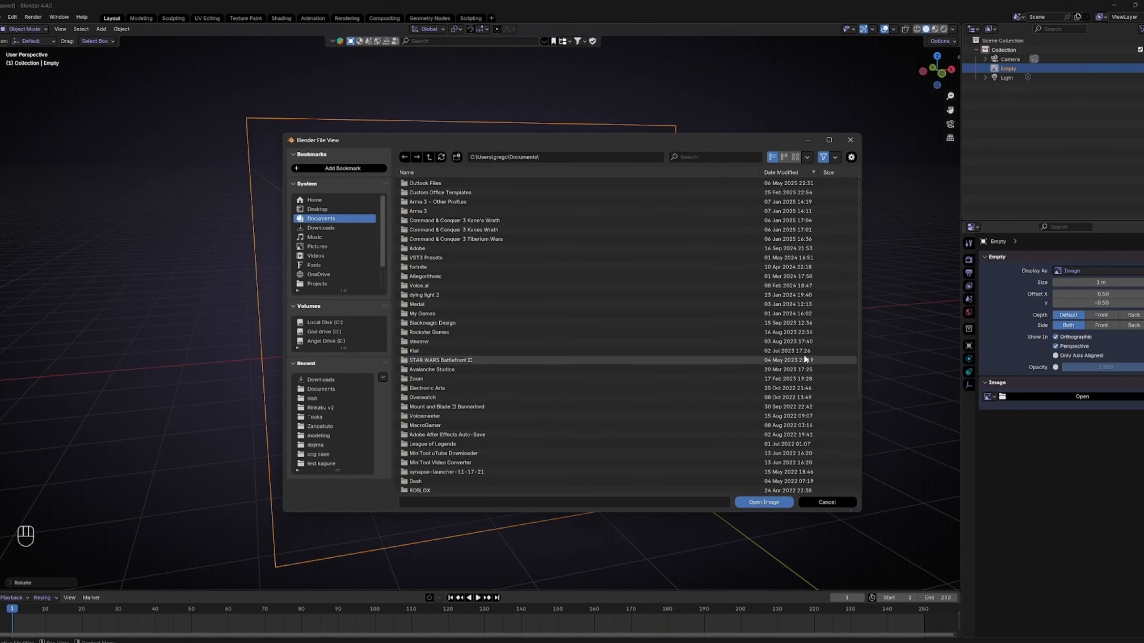
click(327, 229)
scroll(438, 269, down, 3)
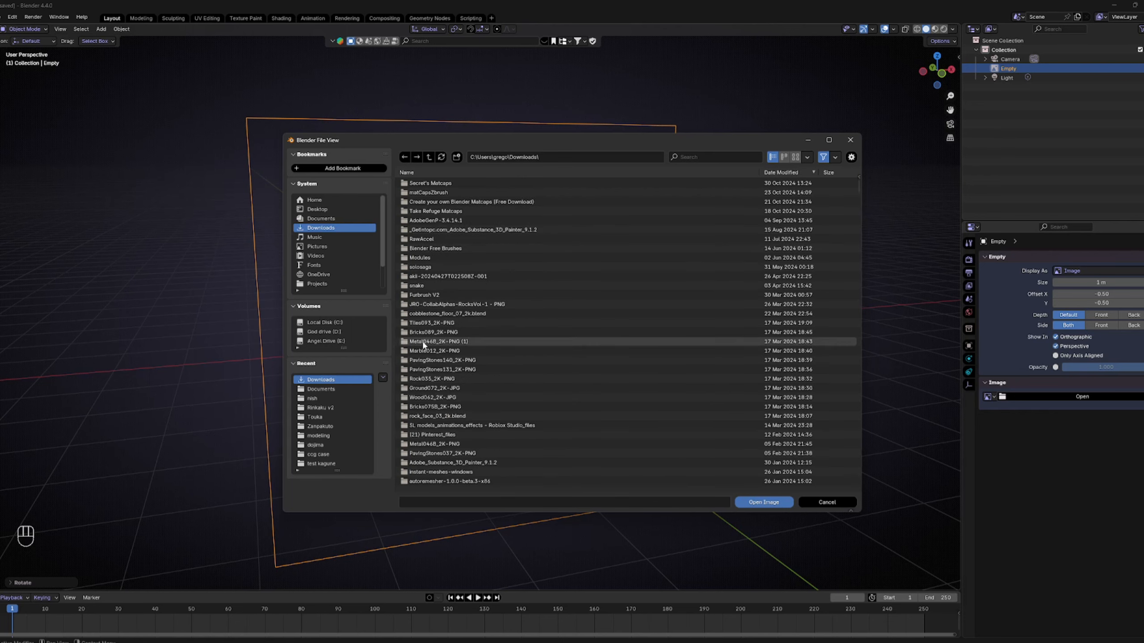
click(455, 341)
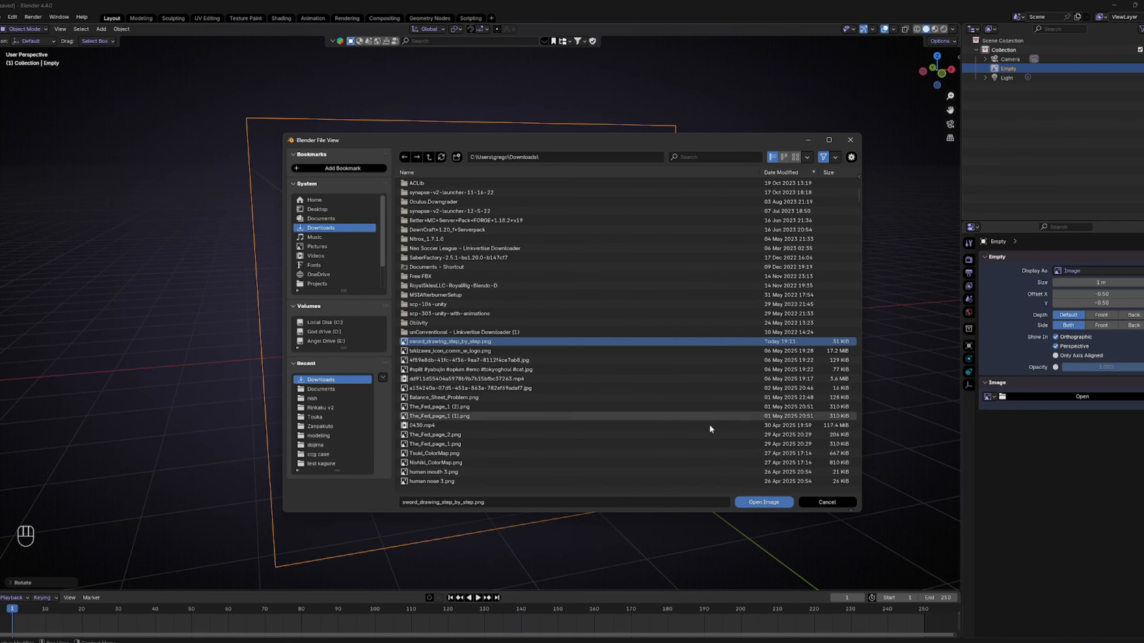
click(763, 502)
key(KP_1)
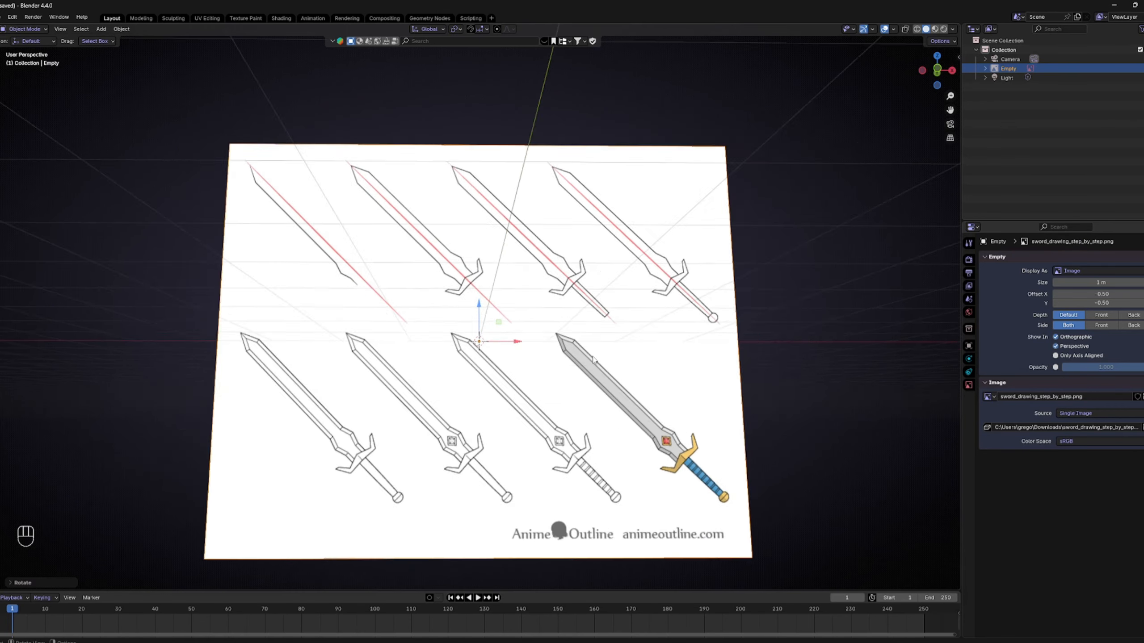
scroll(649, 358, up, 3)
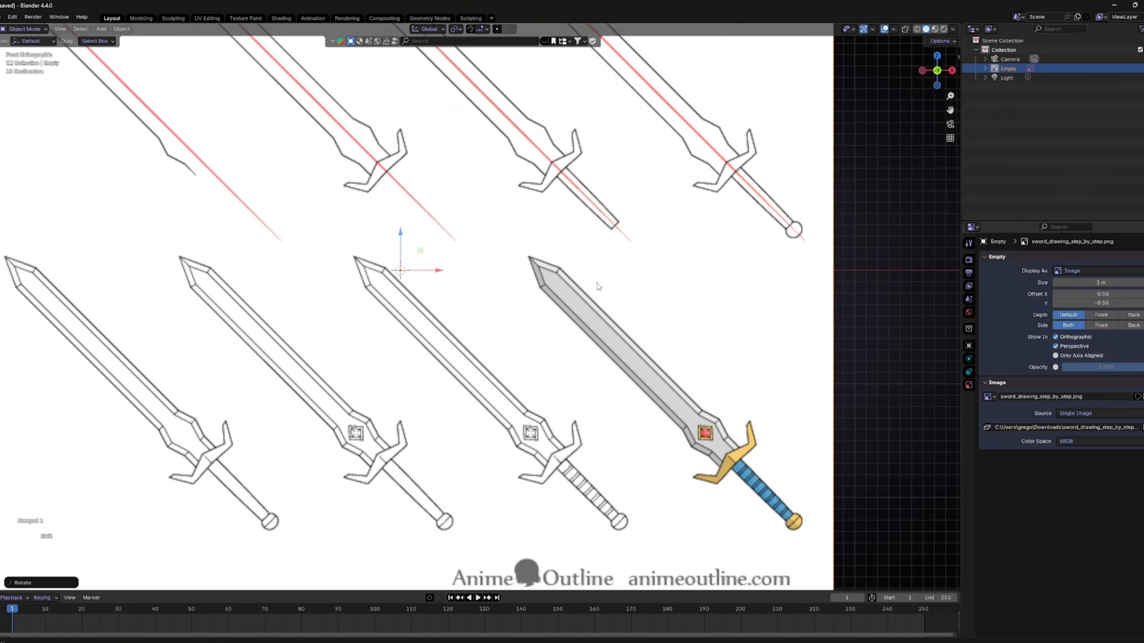
scroll(613, 307, down, 3)
key(r)
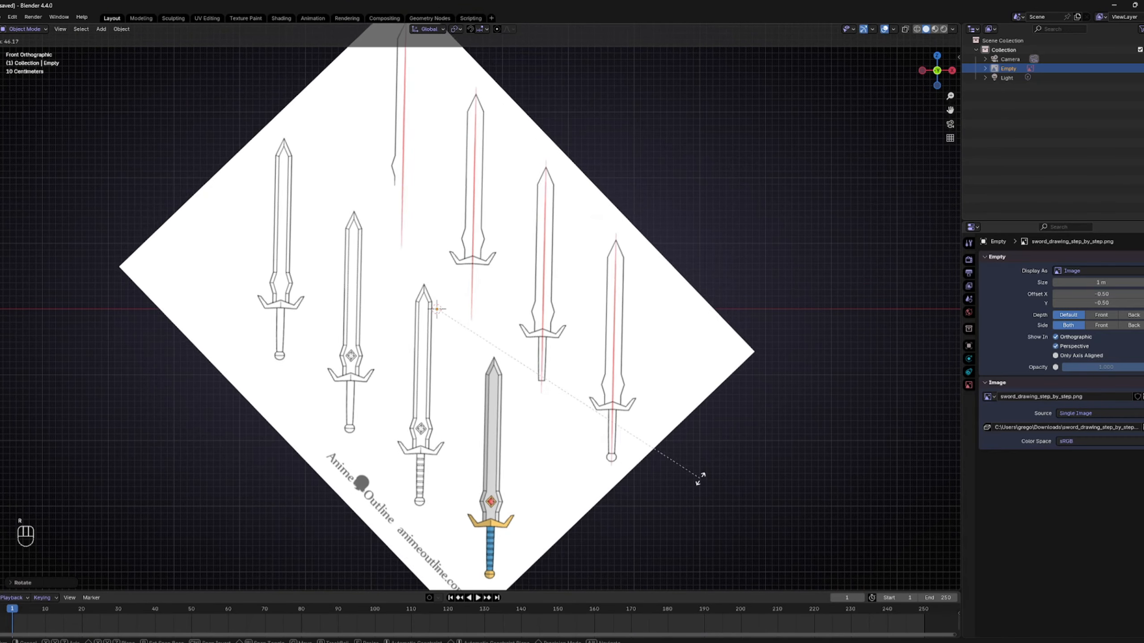
right_click(745, 307)
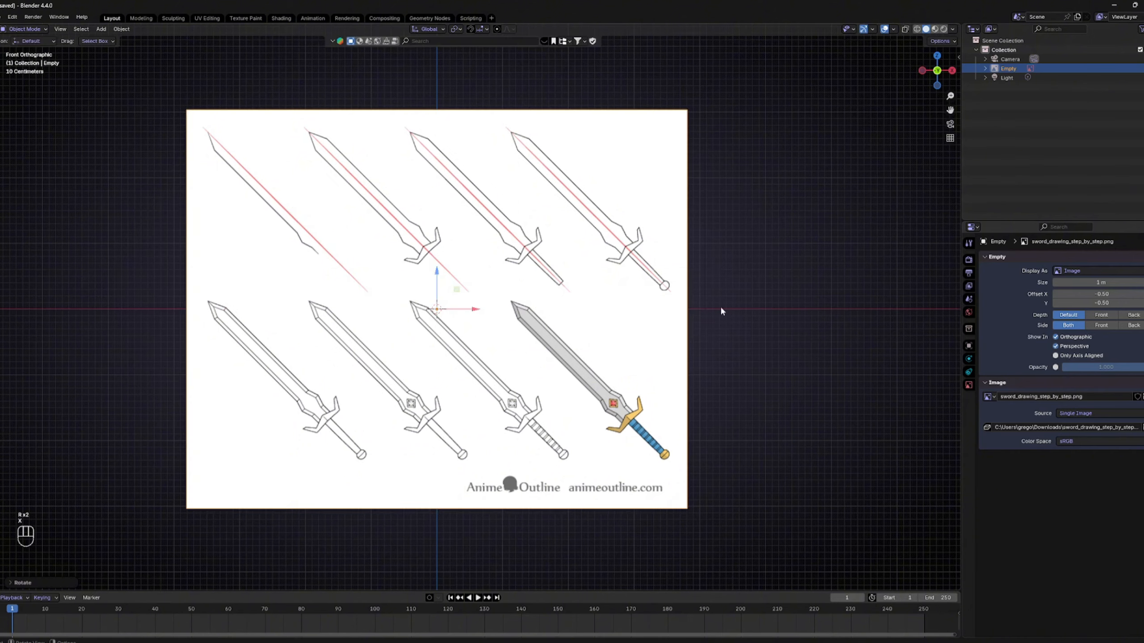
key(r)
key(y)
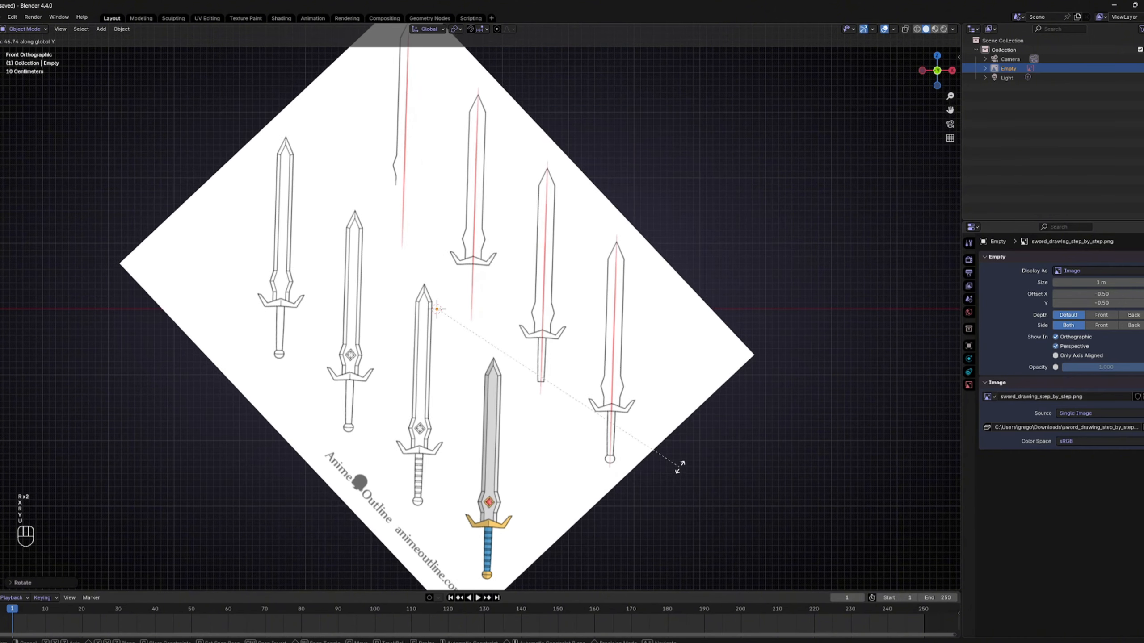
right_click(688, 448)
Step: Rotate the reference image about the Y axis until the swords stand vertical with their blades pointing up
key(r)
key(y)
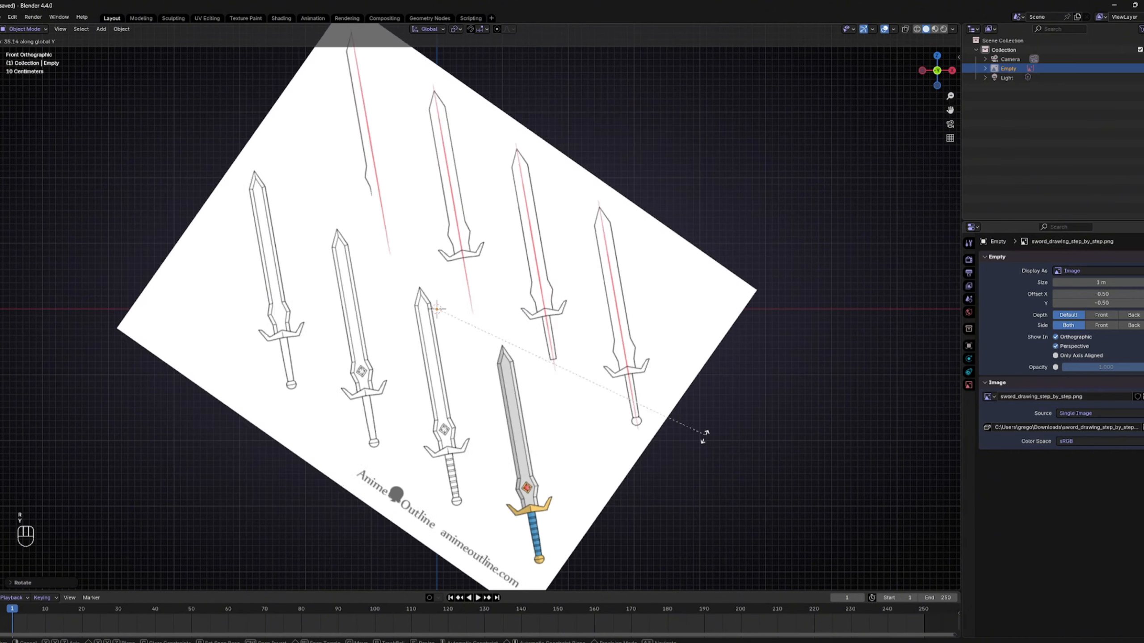
click(654, 466)
scroll(648, 356, up, 2)
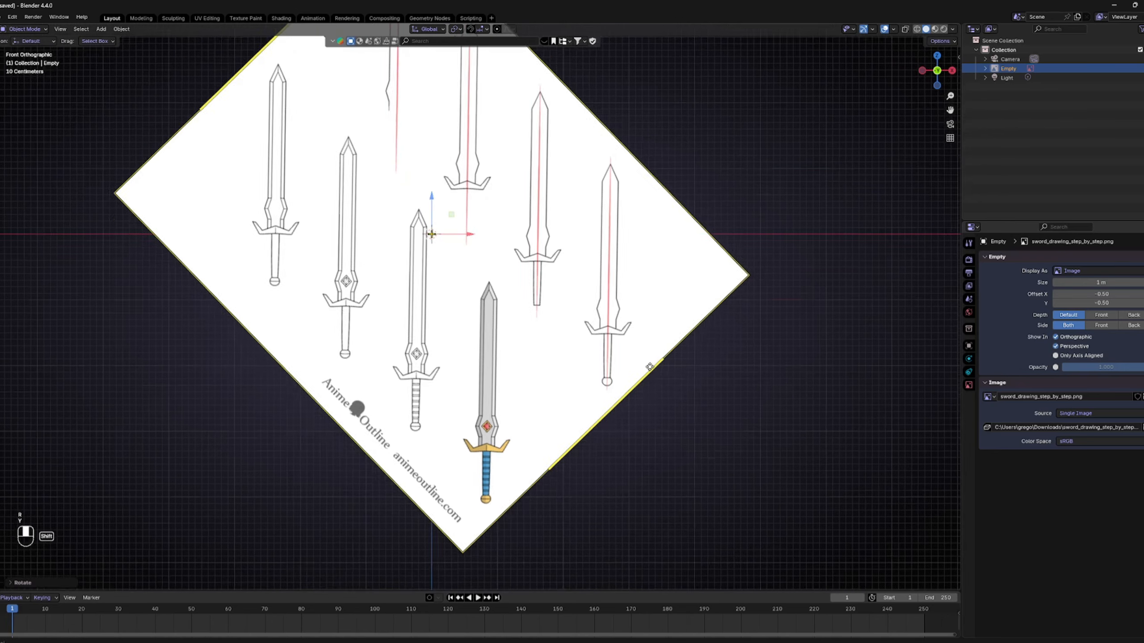
scroll(643, 290, down, 3)
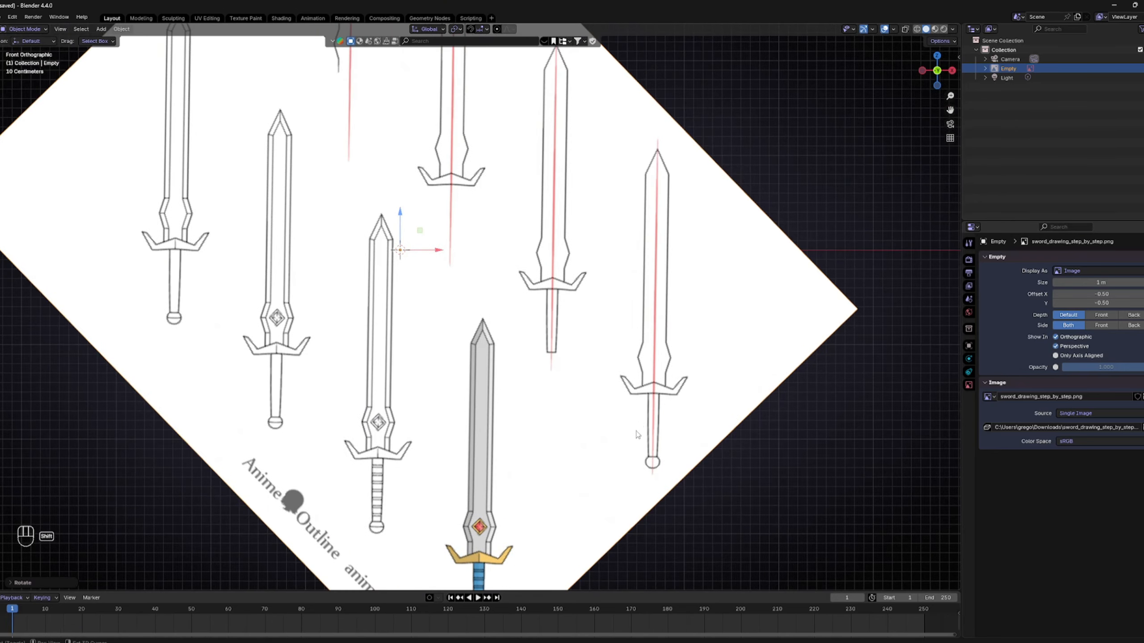
key(r)
click(670, 278)
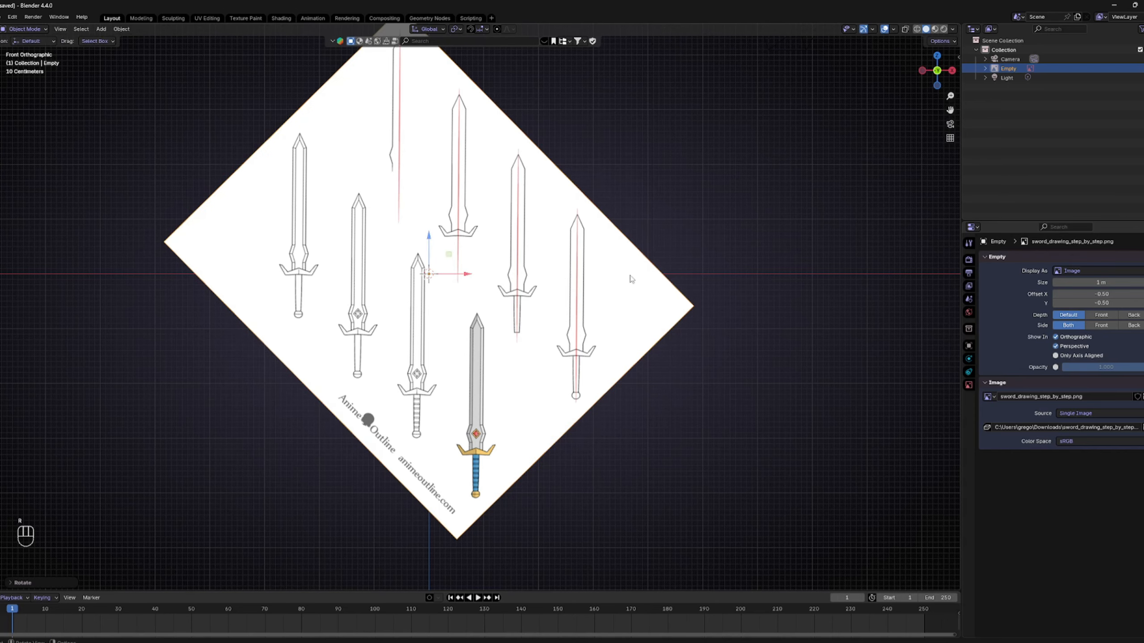
Step: Move the reference image along Z and X until the coloured sword lies on the vertical axis with its grip near the world origin
drag(430, 246, 408, 109)
shift+middle_drag(476, 149, 487, 248)
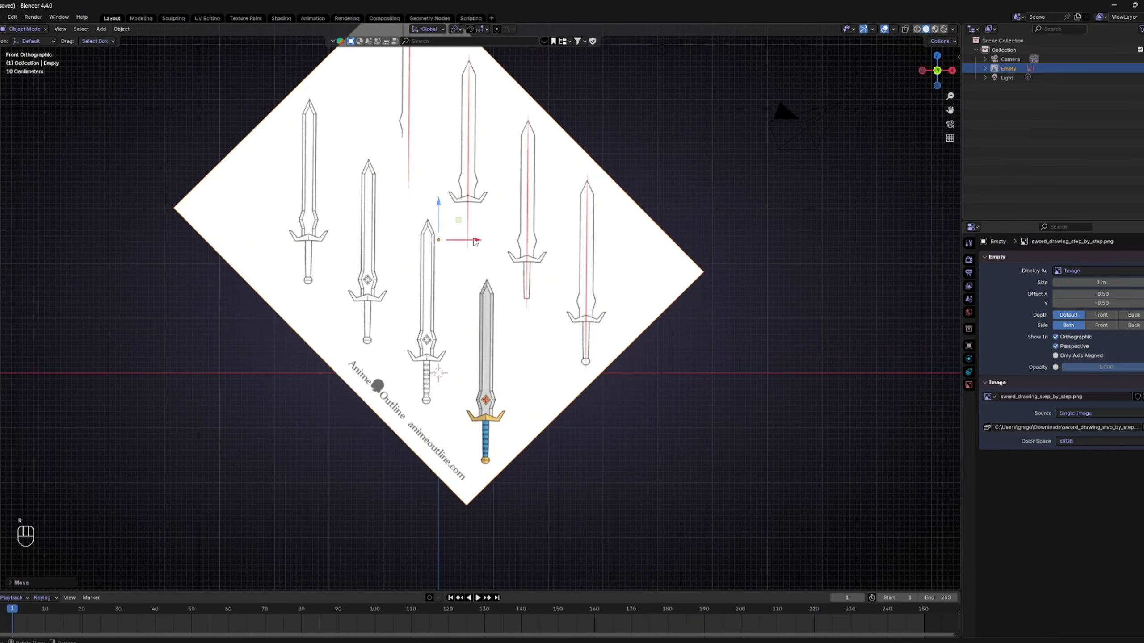
drag(474, 240, 396, 157)
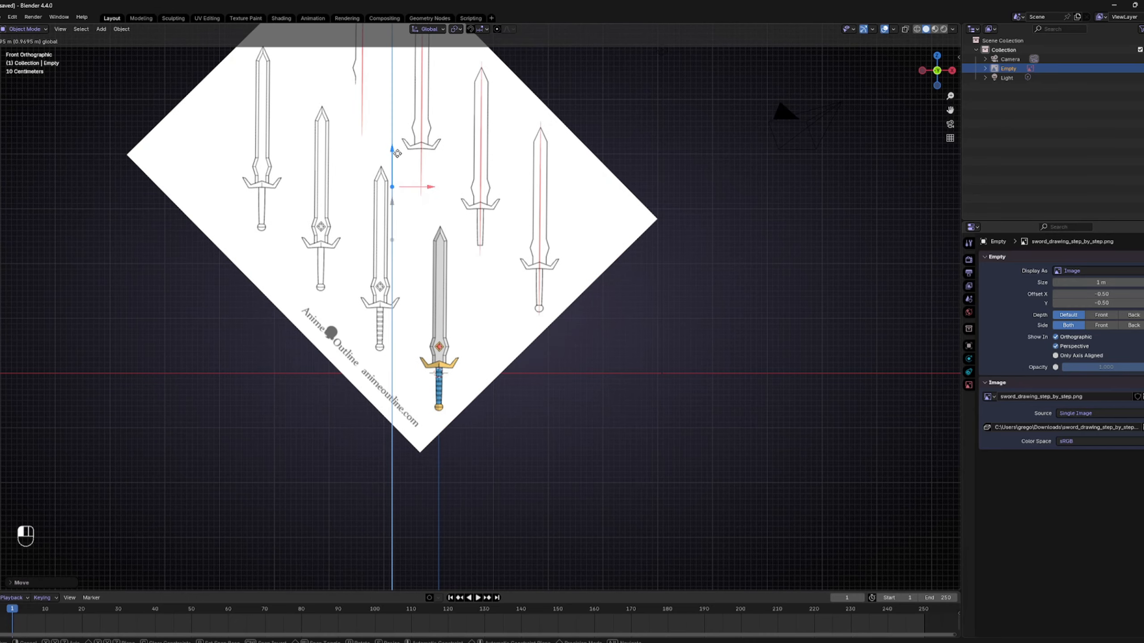
scroll(670, 358, up, 6)
scroll(678, 388, down, 6)
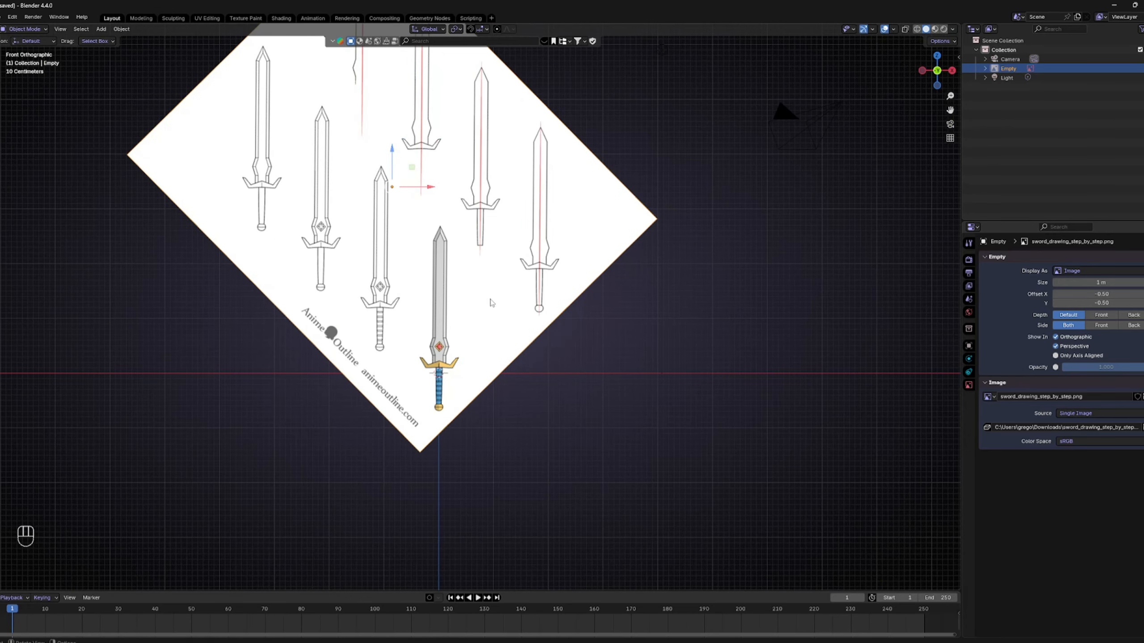
Step: Scale the reference image up by a factor of about 1.08 and deselect it
middle_drag(492, 303, 467, 298)
scroll(431, 323, up, 4)
scroll(430, 323, down, 4)
scroll(467, 298, up, 3)
scroll(559, 262, down, 3)
key(s)
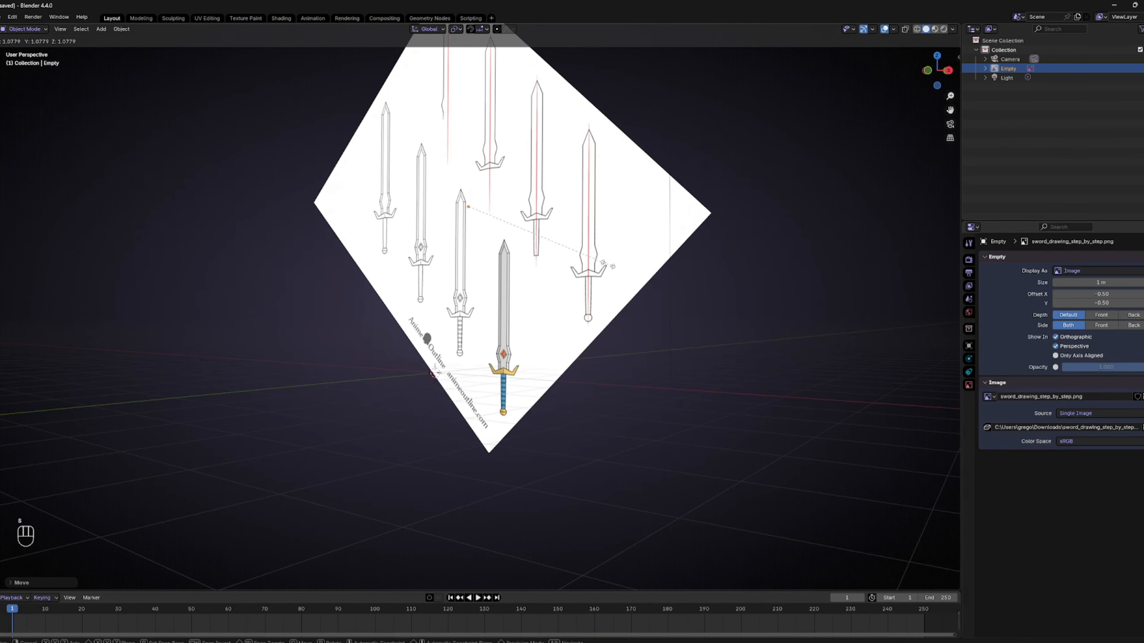
click(610, 266)
click(621, 350)
Step: Return to the front view and add a mesh circle at the world origin
scroll(617, 350, up, 2)
middle_drag(515, 354, 549, 351)
scroll(545, 351, down, 2)
key(KP_1)
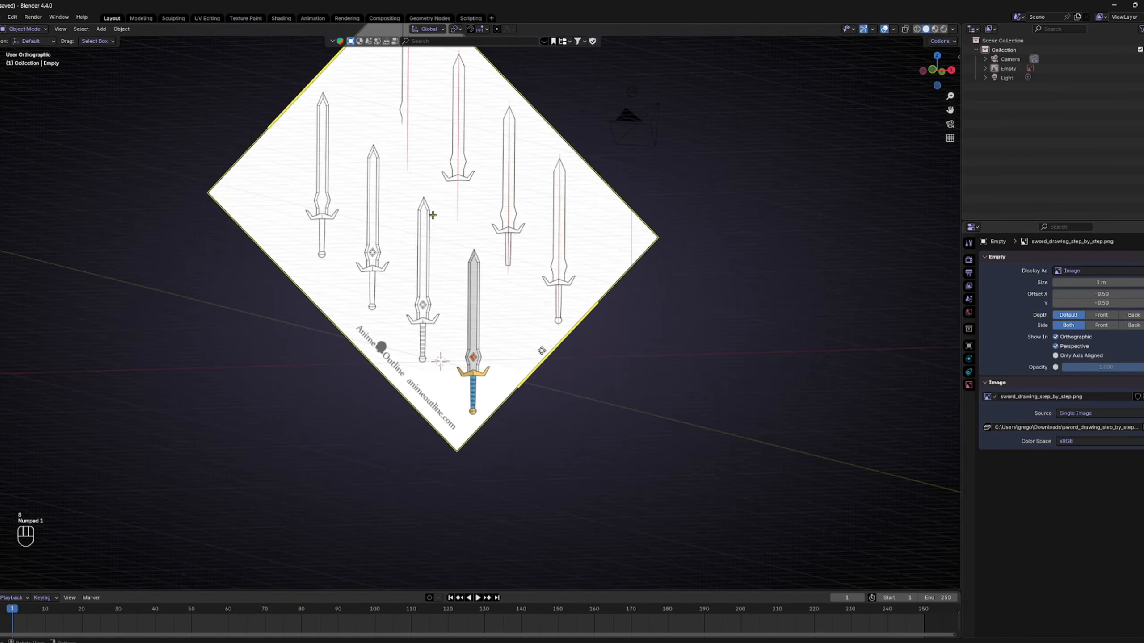
key(shift+a)
mouse_move(401, 370)
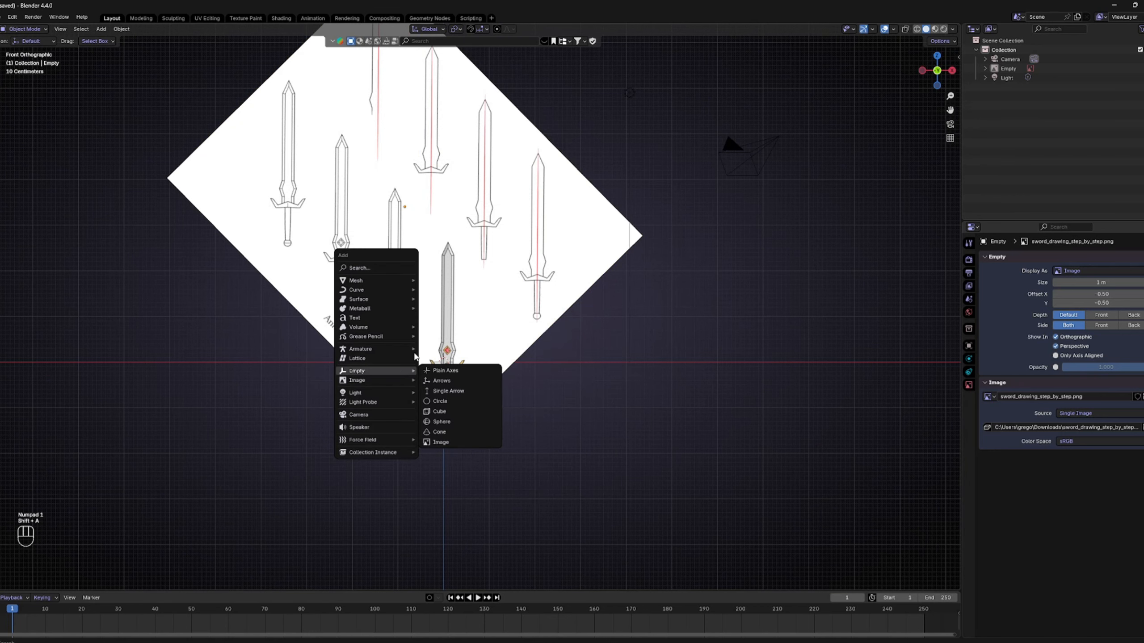
mouse_move(385, 281)
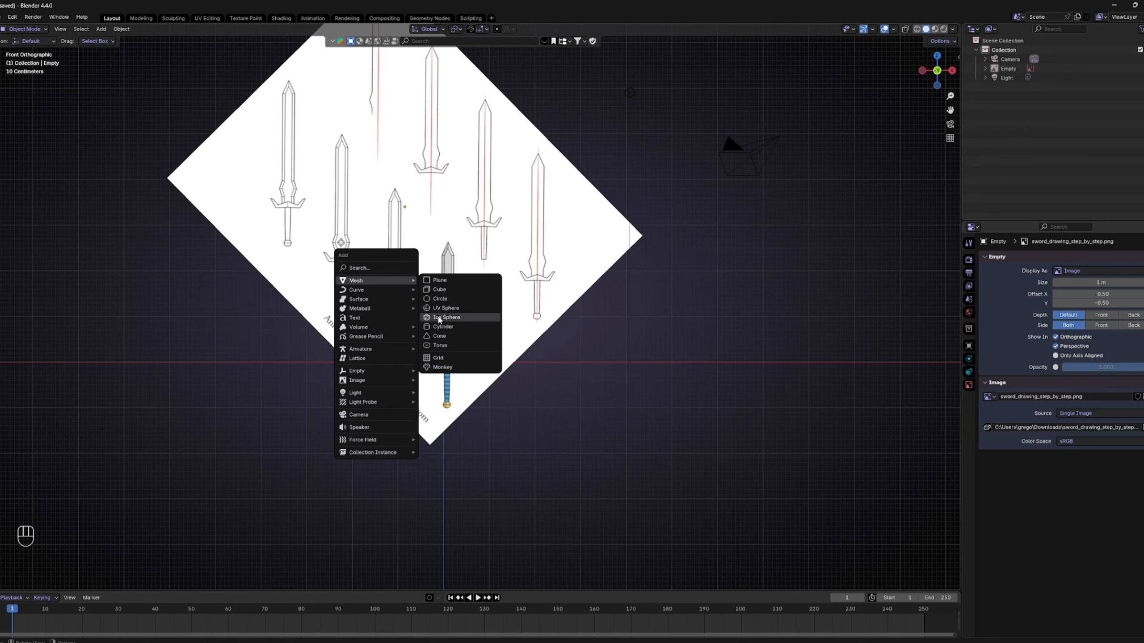
click(448, 298)
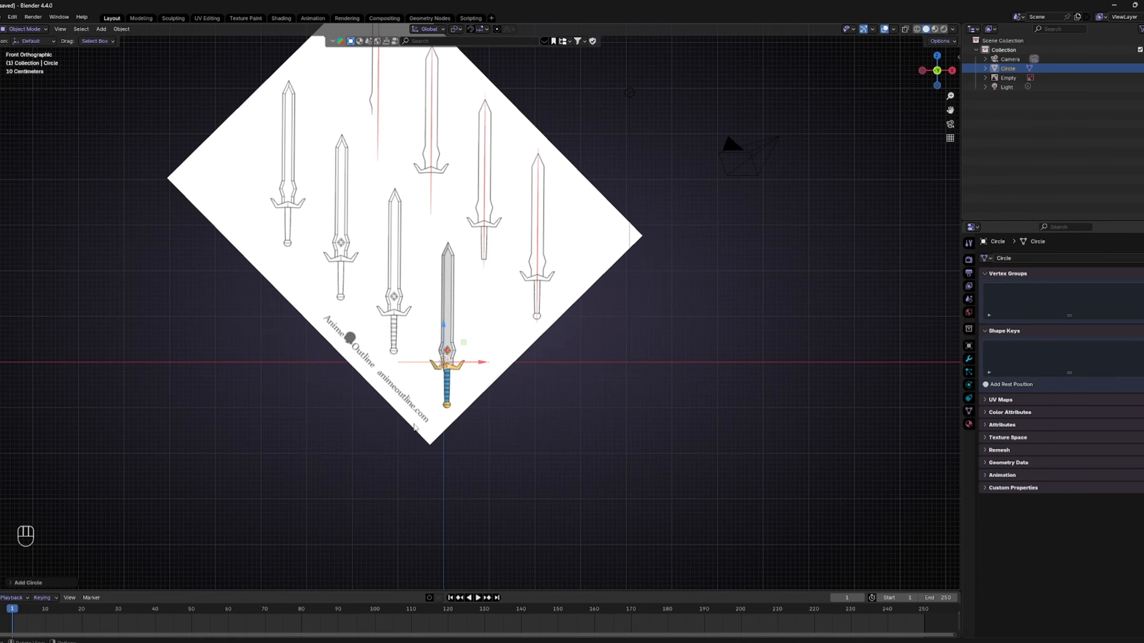
Step: Scale the circle down to about 0.17 of its original size
scroll(639, 282, up, 5)
scroll(639, 281, up, 2)
key(s)
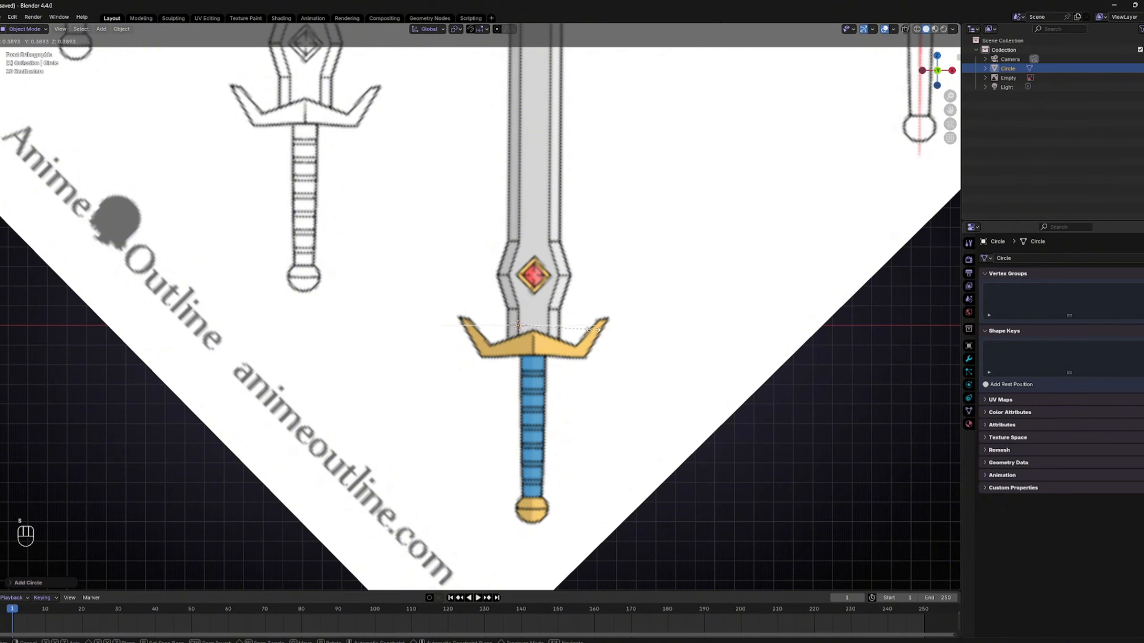
right_click(593, 330)
middle_drag(626, 331, 636, 358)
scroll(639, 358, down, 2)
key(s)
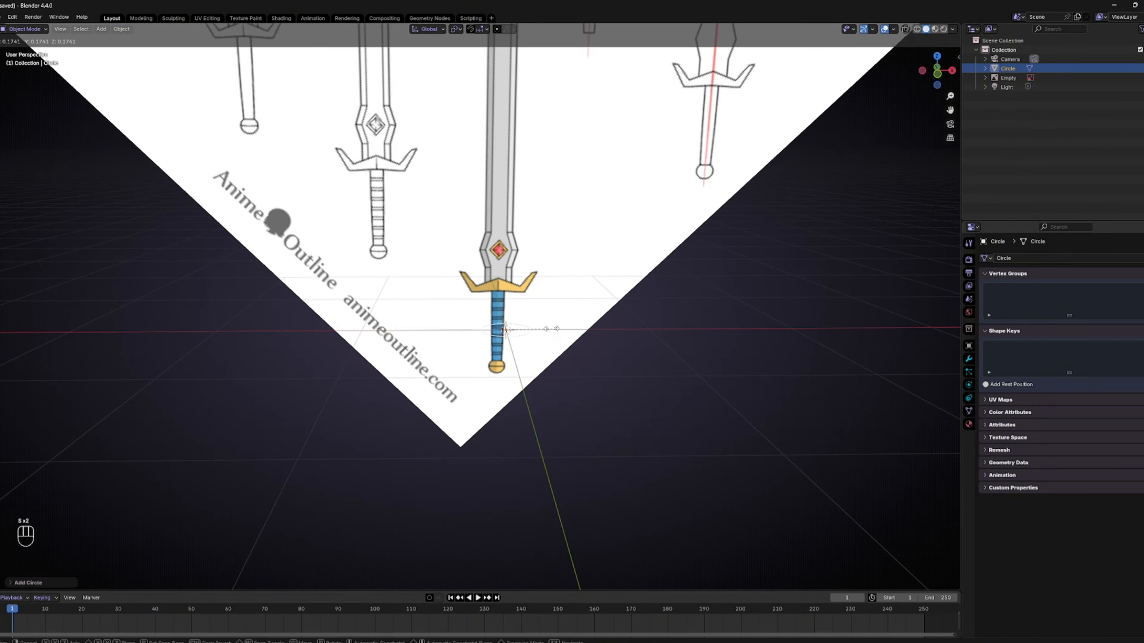
click(551, 329)
Step: In front view, lower the circle to the height of the coloured sword's pommel and shrink it to roughly the pommel's width
key(KP_1)
scroll(557, 324, up, 3)
drag(530, 304, 534, 354)
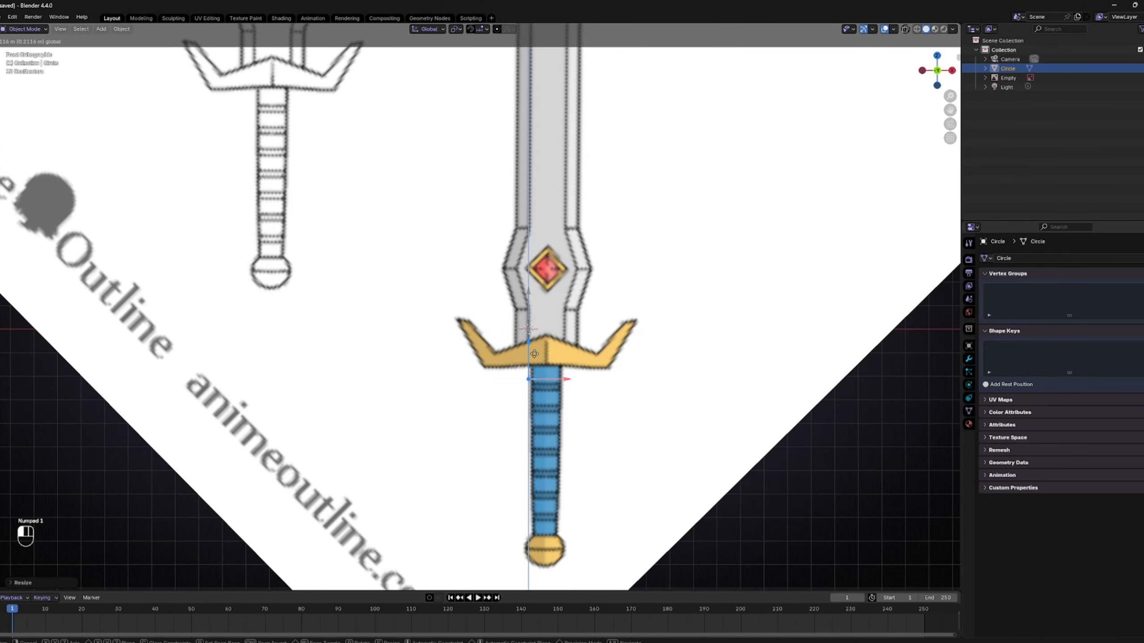
drag(547, 514, 547, 518)
shift+middle_drag(547, 517, 472, 363)
key(s)
click(504, 393)
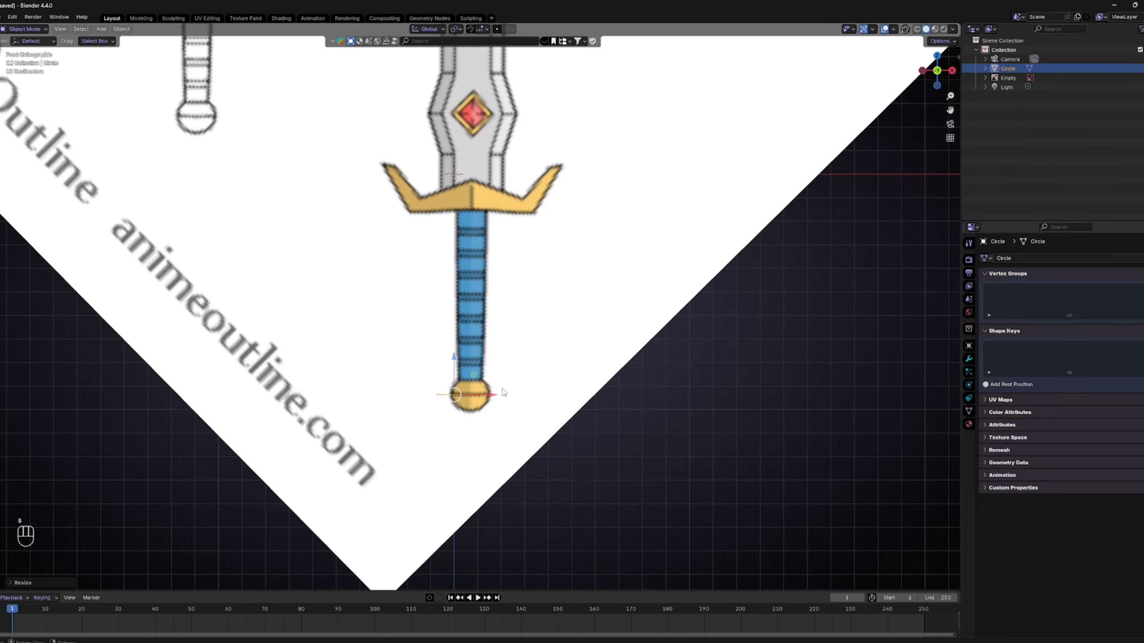
Step: Slide the circle sideways onto the centre of the coloured sword's pommel and check its placement
drag(479, 395, 496, 395)
scroll(513, 409, up, 3)
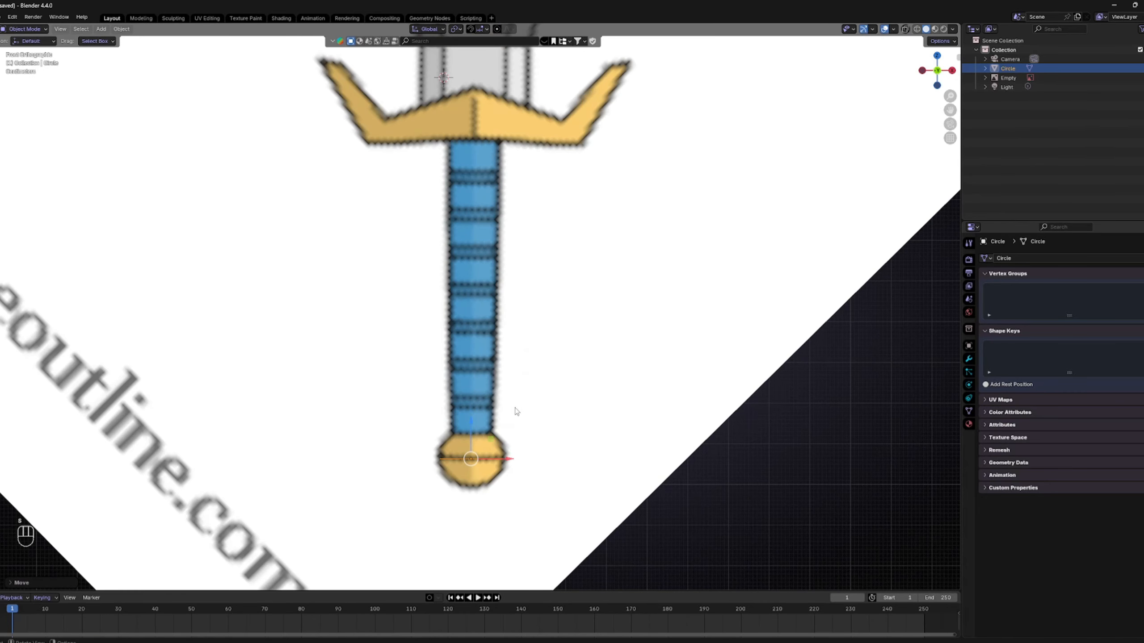
middle_drag(516, 412, 224, 499)
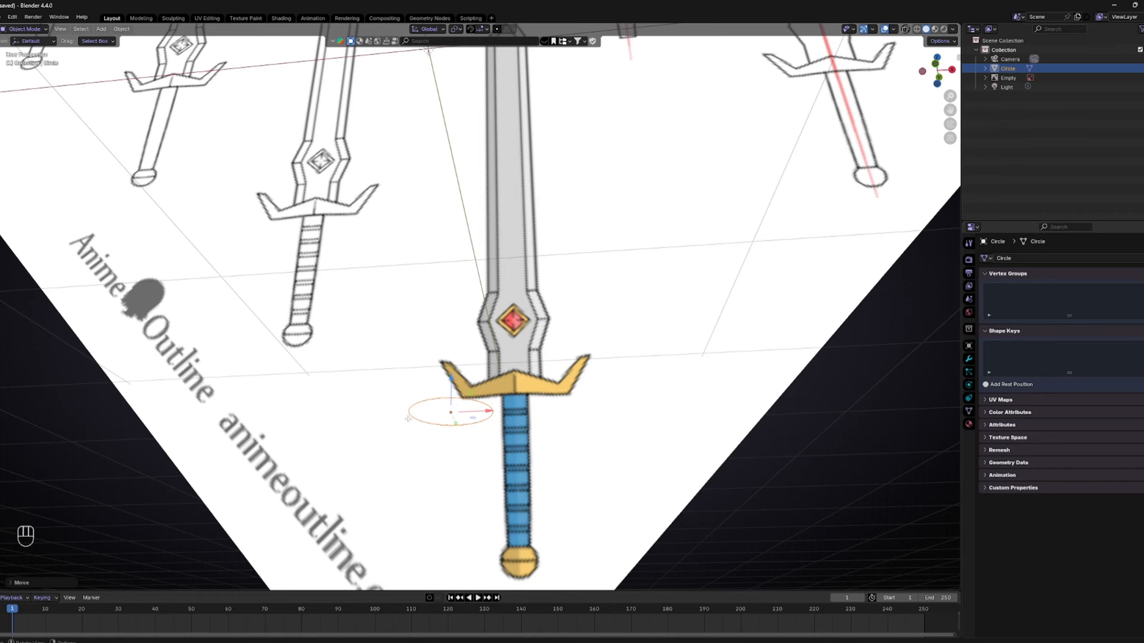
key(Tab)
middle_drag(407, 419, 418, 463)
key(Tab)
scroll(426, 449, down, 2)
key(KP_1)
Step: Delete the circle and add a new mesh circle with fewer vertices at the world origin
right_click(439, 428)
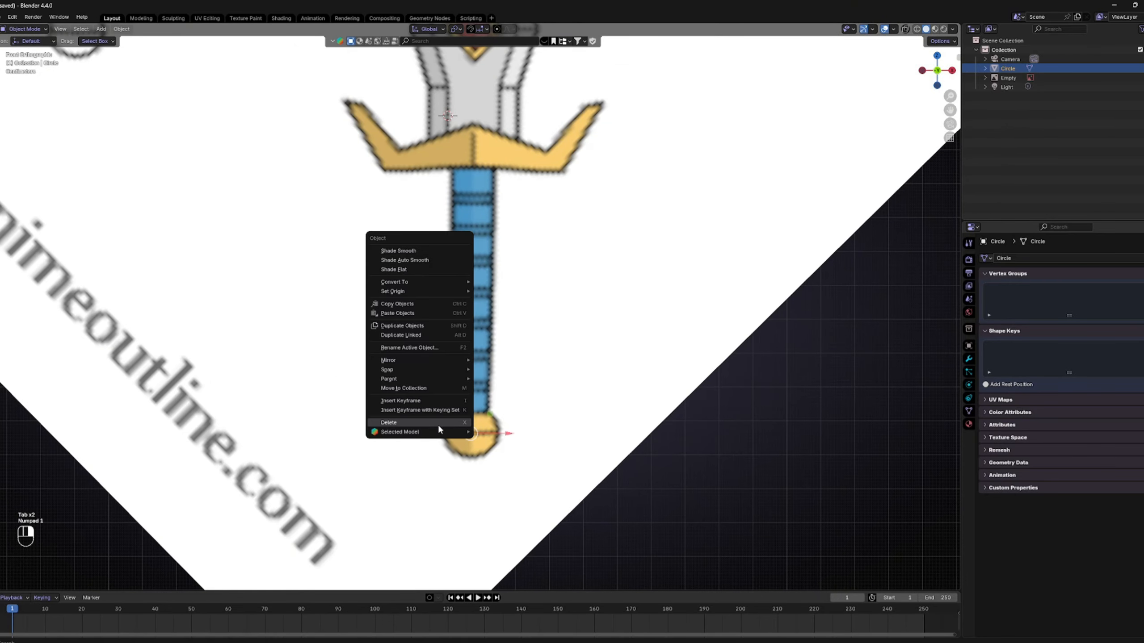
click(438, 425)
key(shift+a)
mouse_move(432, 418)
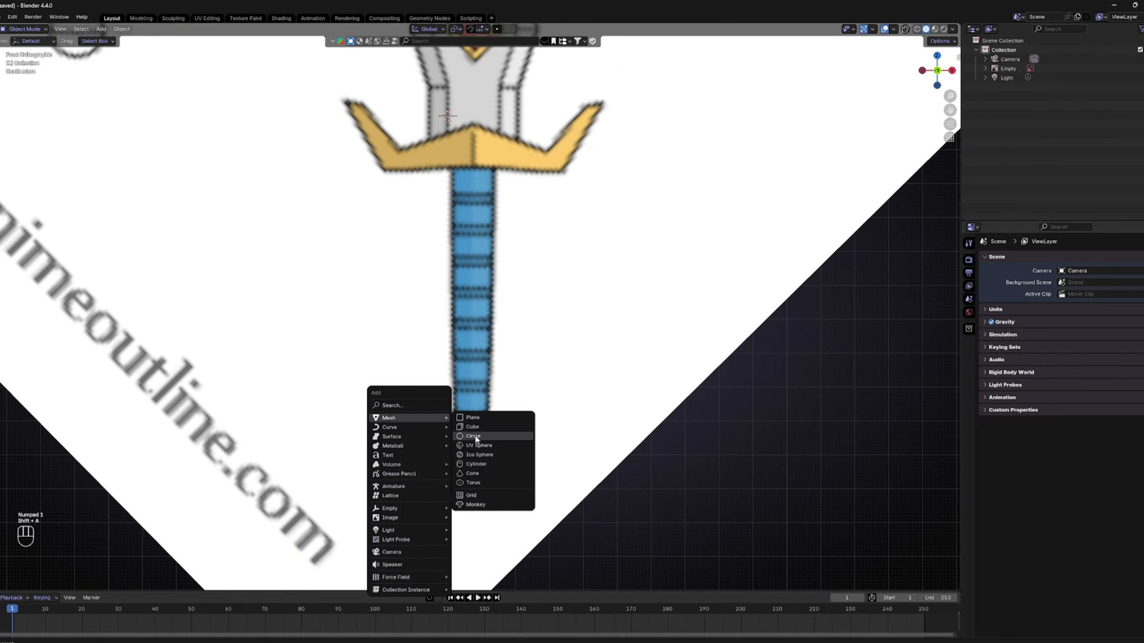
click(472, 436)
scroll(473, 428, down, 3)
shift+middle_drag(489, 278, 463, 411)
click(27, 583)
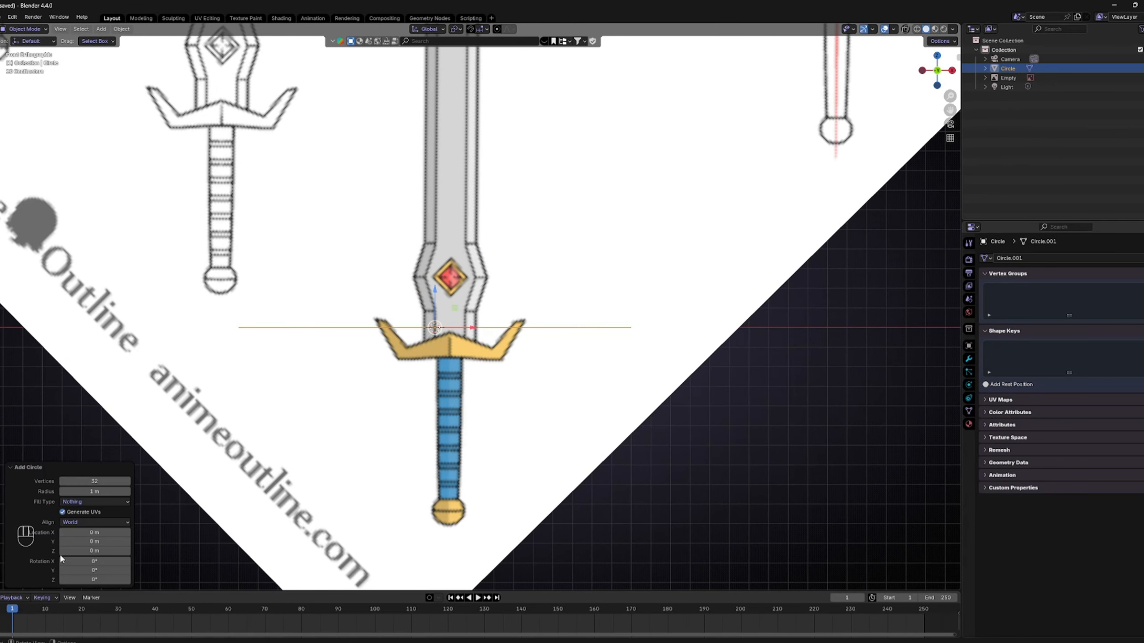
key(Return)
Step: In Edit Mode, scale the new circle down to about 0.053 of its size
middle_drag(426, 311, 488, 286)
key(Tab)
key(s)
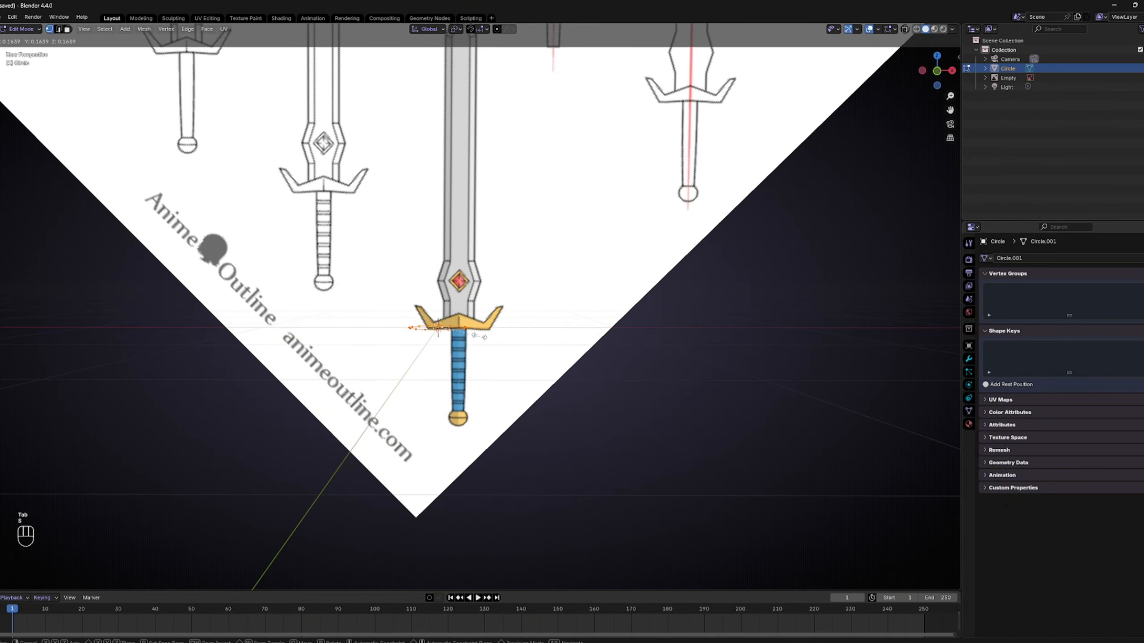
click(474, 332)
key(KP_1)
shift+middle_drag(497, 373, 478, 211)
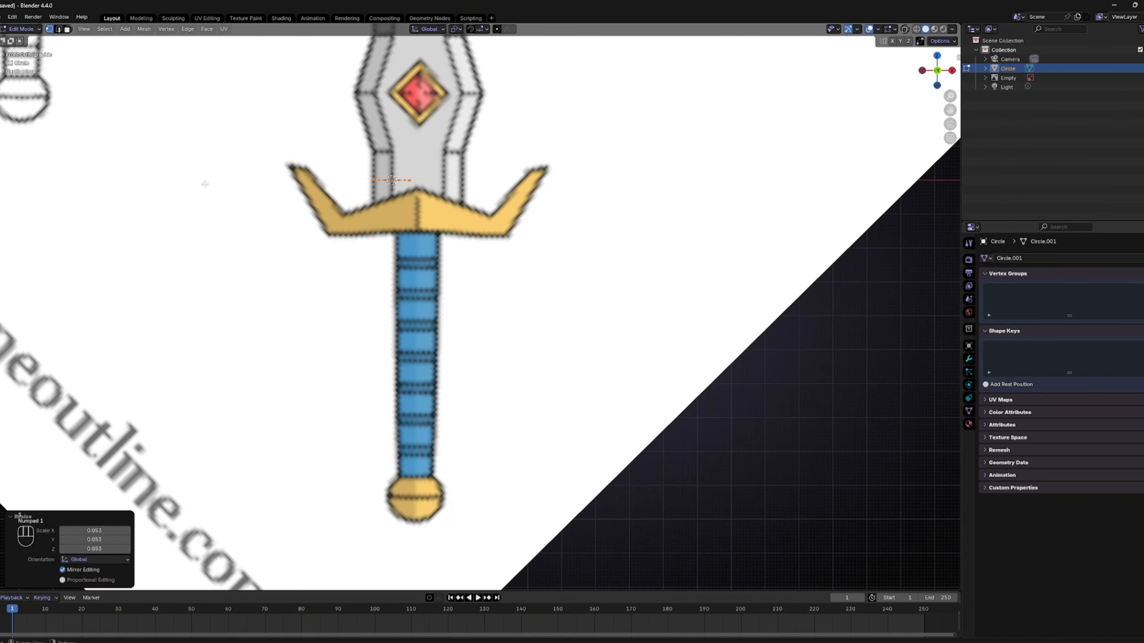
Step: In front view, move the circle onto the pommel's middle line and scale it up by about 1.395 to the pommel's width
drag(392, 153, 392, 485)
shift+middle_drag(392, 484, 413, 364)
drag(415, 358, 470, 382)
key(s)
click(514, 385)
scroll(477, 369, up, 3)
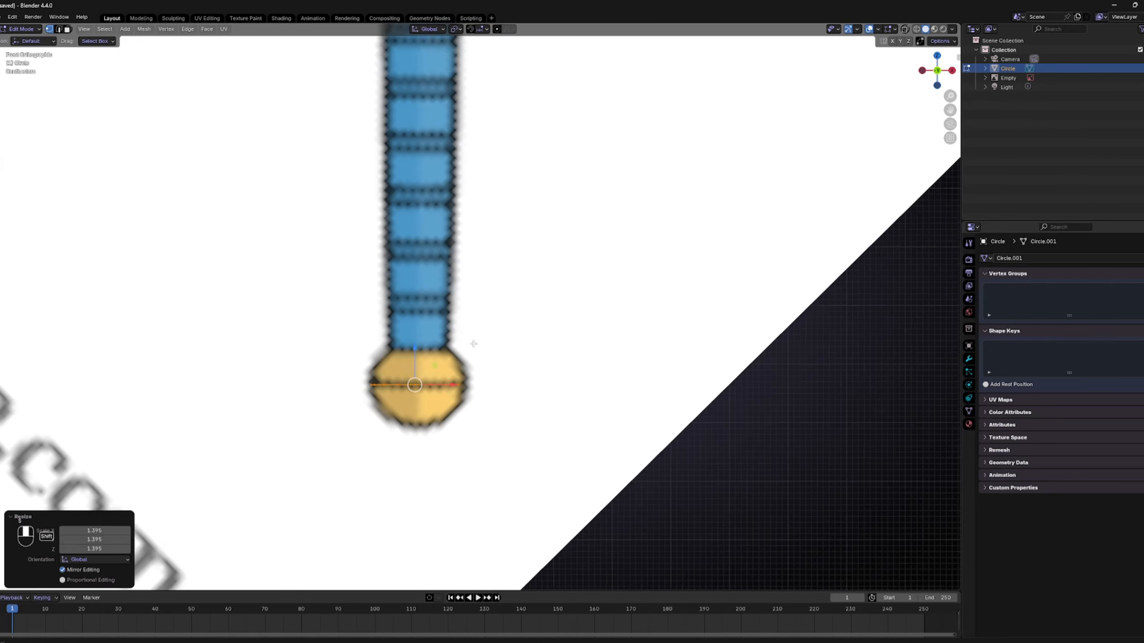
Step: Lower the circle about 0.07 m to the bottom edge of the pommel
shift+middle_drag(472, 345, 491, 292)
drag(432, 306, 448, 343)
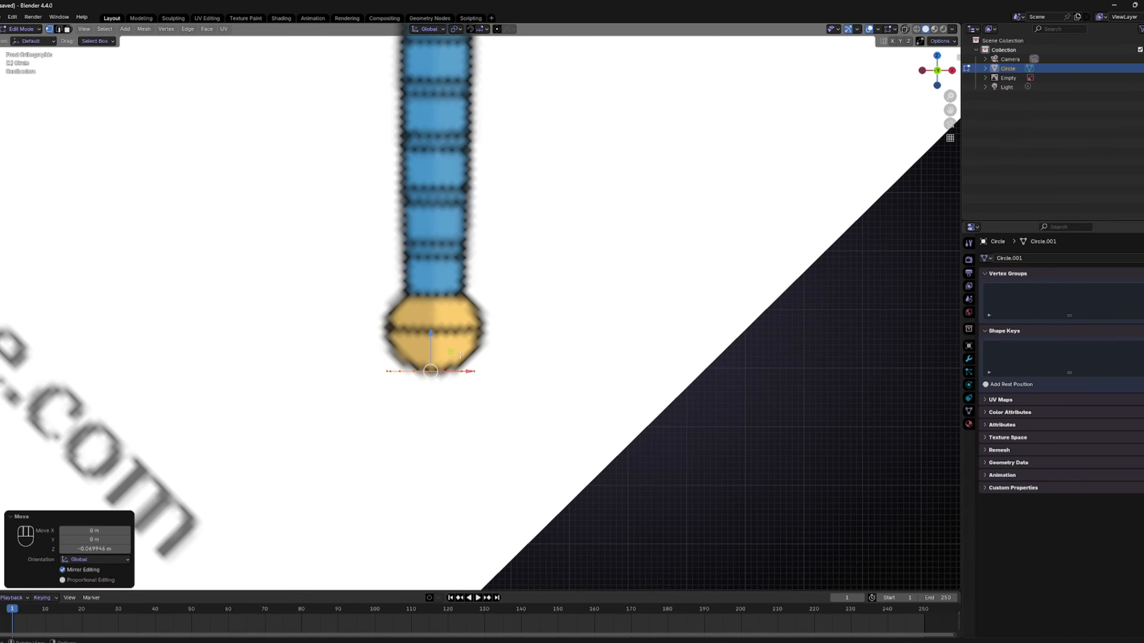
scroll(447, 344, down, 4)
middle_drag(447, 344, 455, 353)
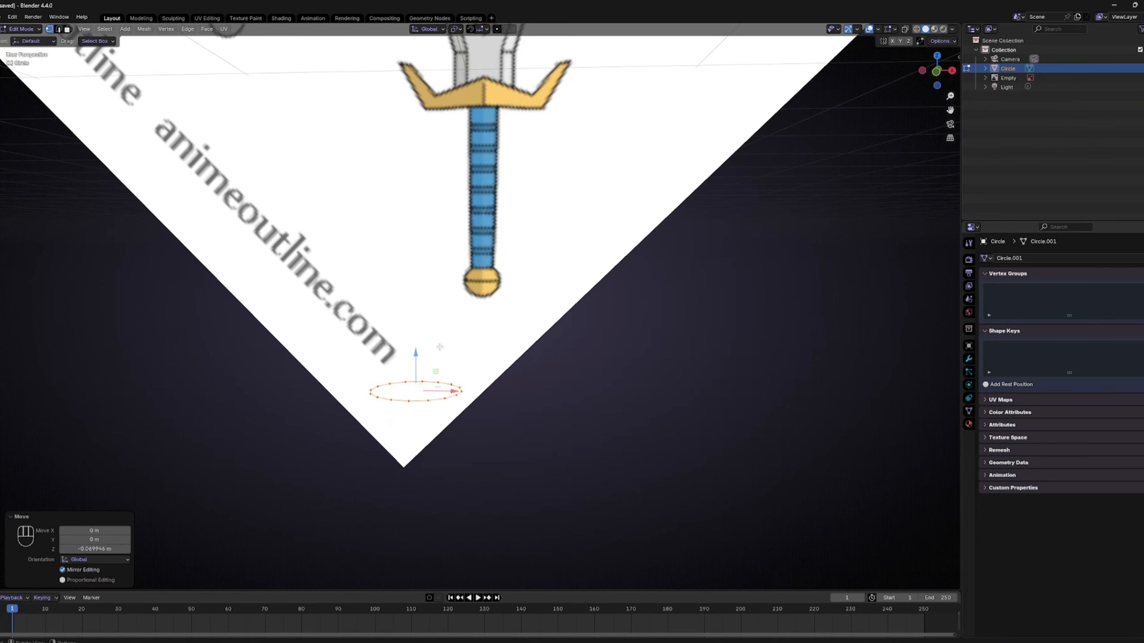
Step: Examine the circle's placement against the reference pommel from the front, side and tilted views
key(KP_1)
key(KP_3)
key(KP_1)
scroll(438, 344, down, 2)
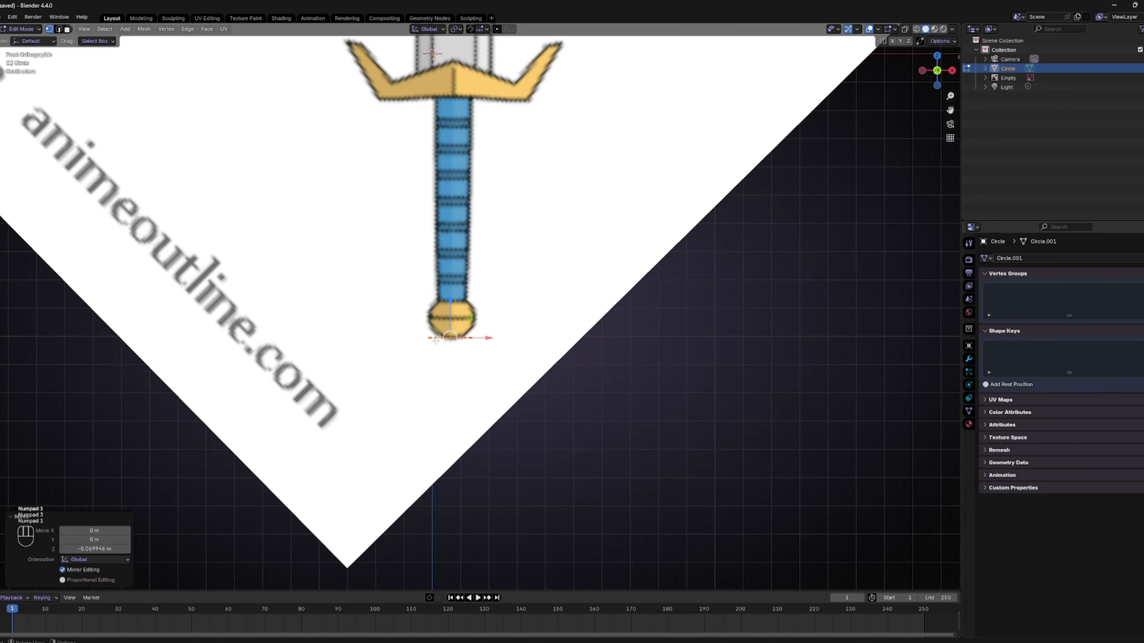
scroll(484, 324, up, 2)
shift+middle_drag(490, 307, 428, 426)
key(KP_1)
scroll(449, 337, down, 1)
key(KP_1)
key(KP_2)
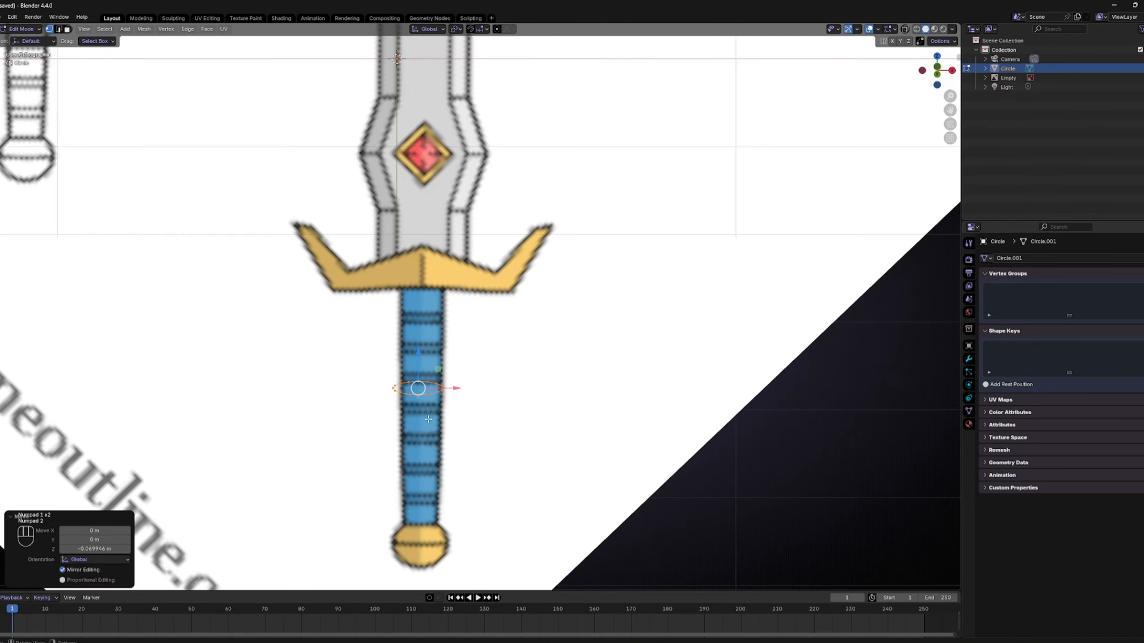
key(KP_3)
key(KP_4)
key(KP_1)
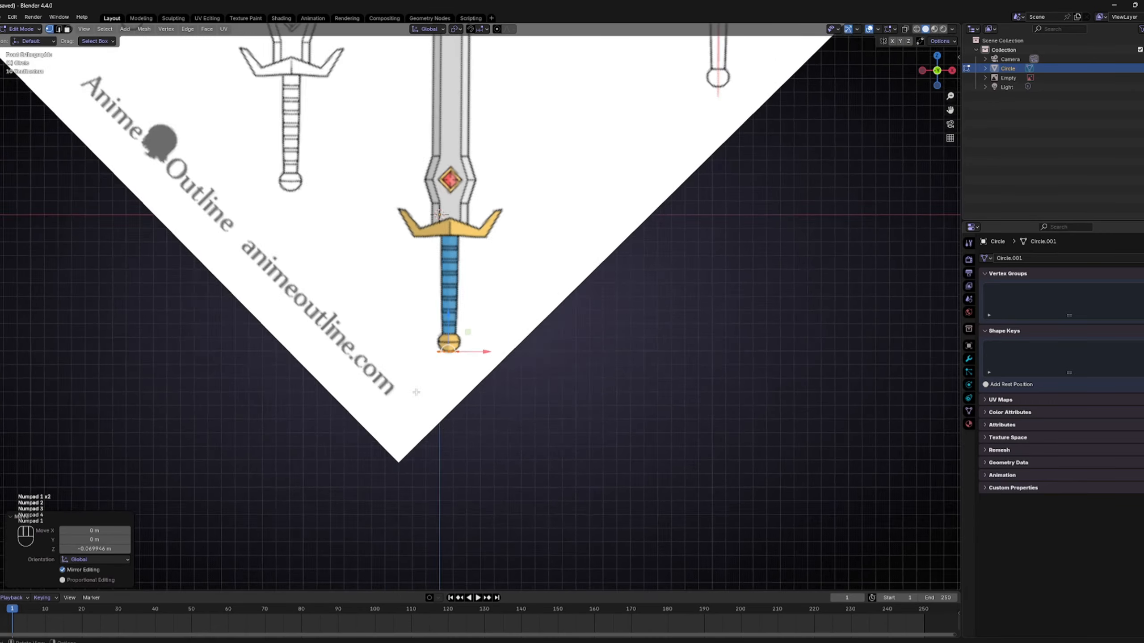
Step: Raise the circle to the middle line of the pommel in front view
scroll(446, 356, up, 4)
scroll(464, 306, up, 3)
drag(411, 327, 414, 291)
shift+middle_drag(412, 294, 462, 346)
key(e)
right_click(457, 329)
key(ctrl+z)
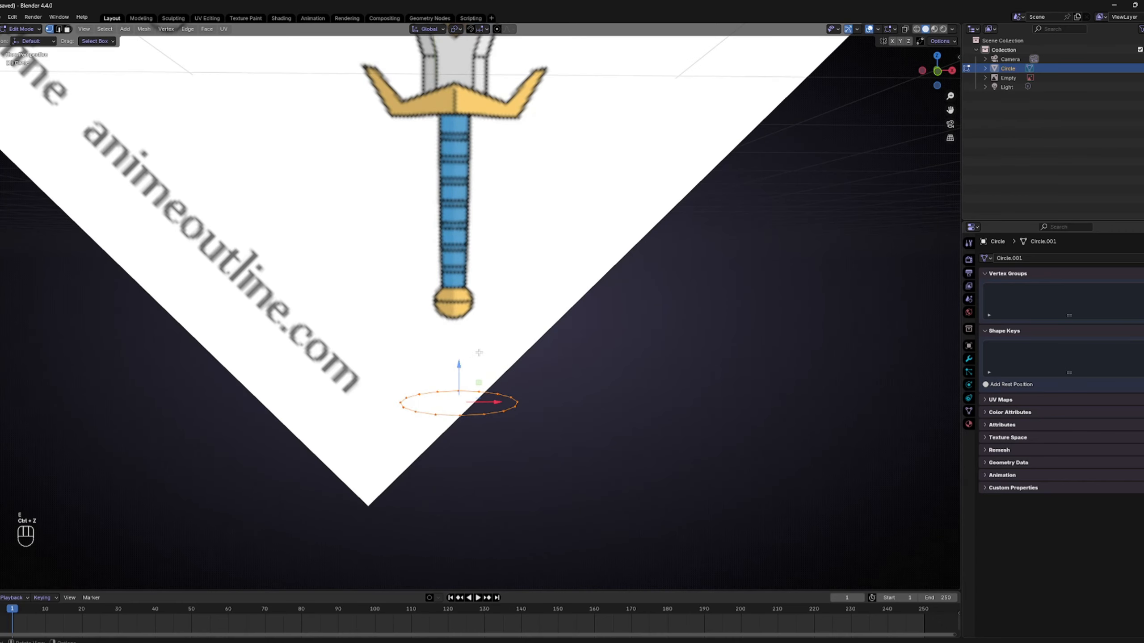
Step: Fill the circle with a face and extrude it up about 0.064 m to the pommel's top edge
key(f)
key(KP_1)
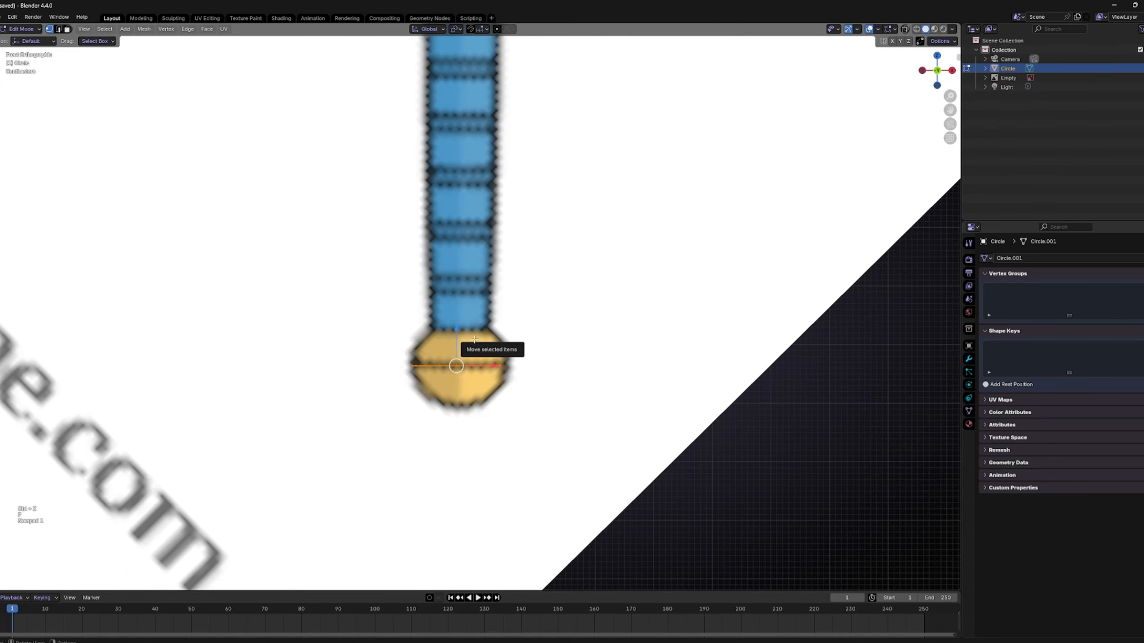
key(e)
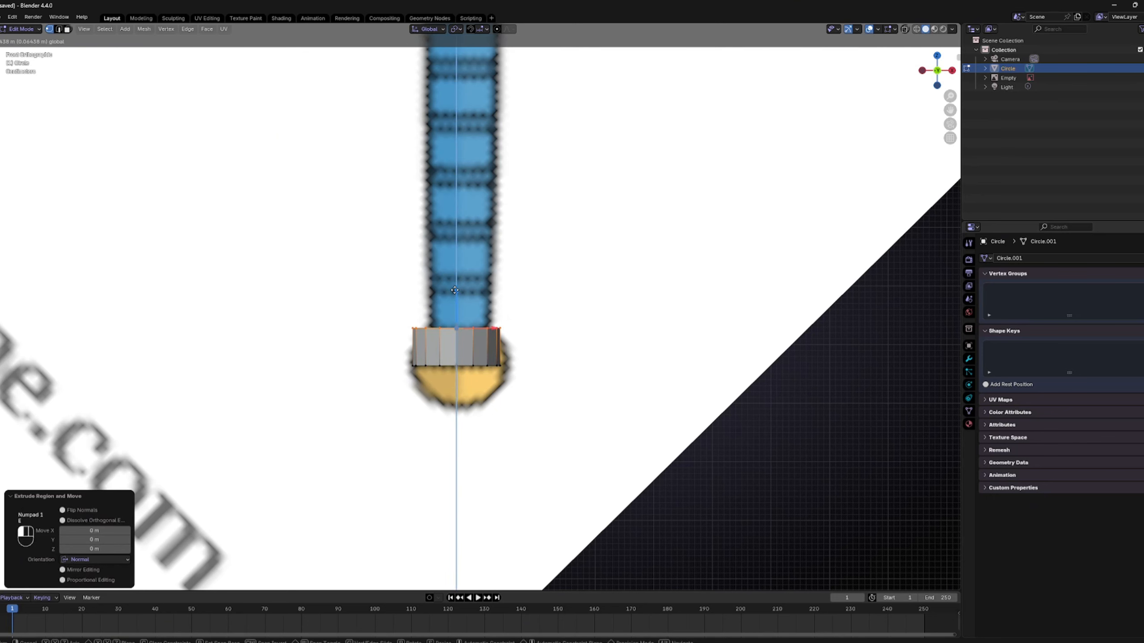
drag(454, 291, 454, 291)
Step: Show the mesh as wireframe and extrude the lower edge ring down about 0.069 m to the pommel's bottom
mouse_move(494, 355)
shift+middle_down()
mouse_move(431, 361)
mouse_move(435, 327)
shift+middle_up()
key(z)
click(392, 336)
mouse_move(490, 323)
mouse_down()
mouse_move(447, 328)
mouse_move(447, 352)
mouse_up()
key(e)
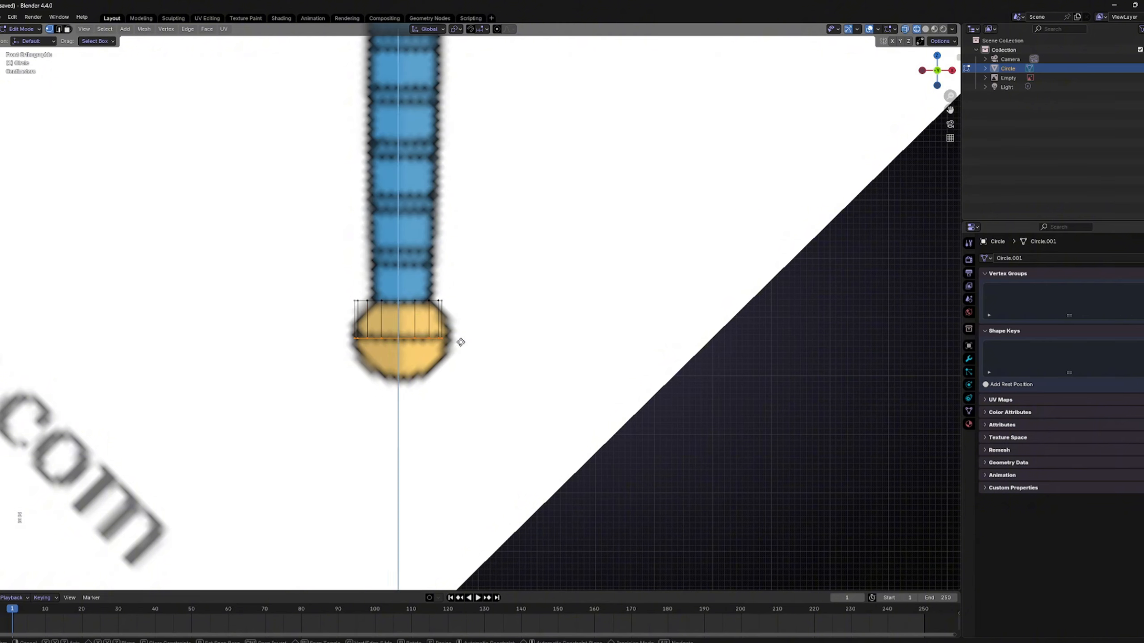
click(460, 341)
drag(401, 312, 410, 355)
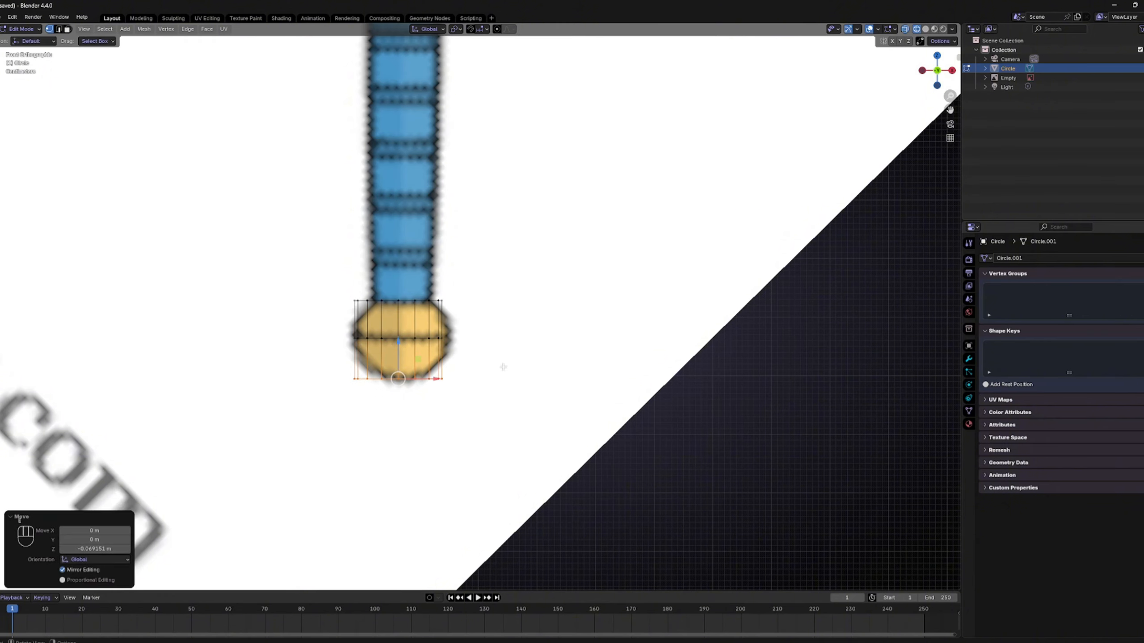
Step: Scale the bottom ring to about 0.768 and narrow the top ring to the handle's width
key(s)
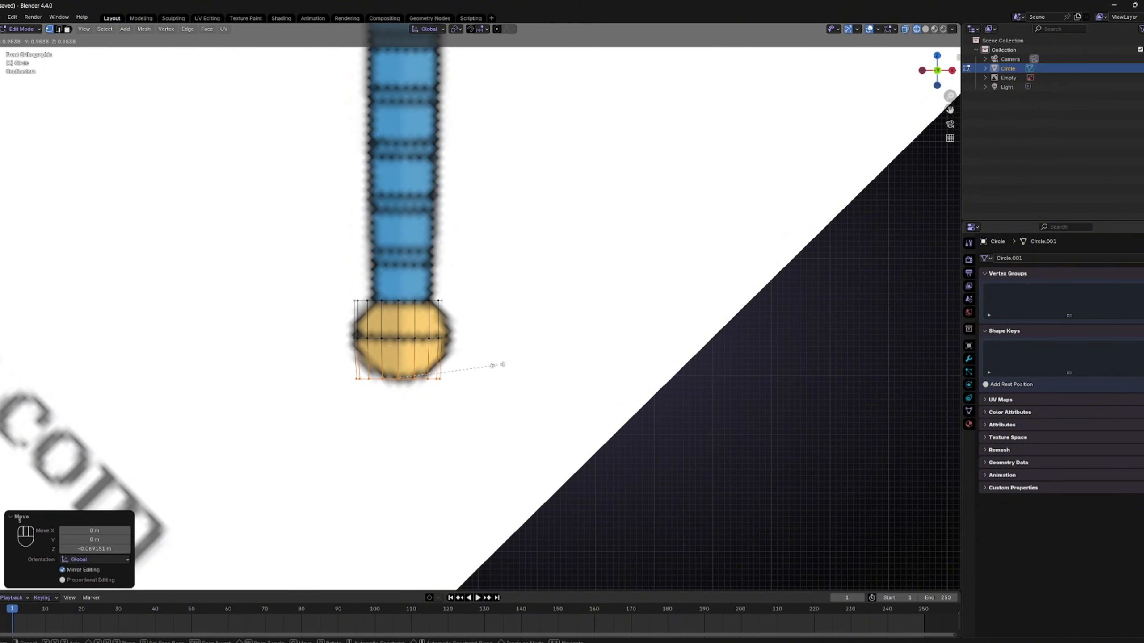
click(476, 363)
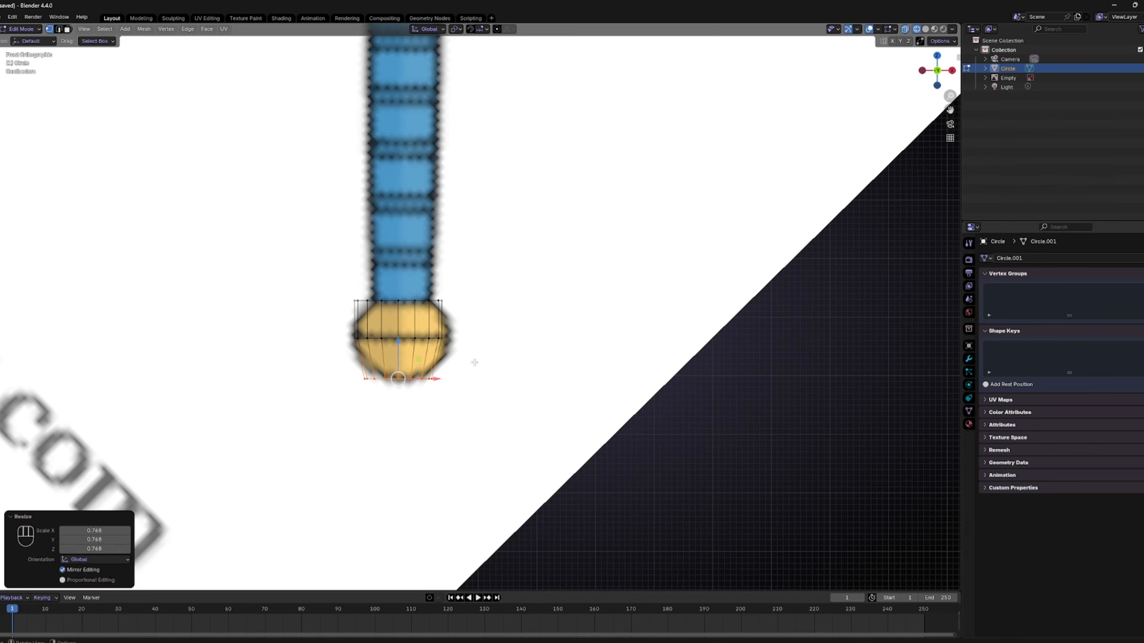
shift+middle_drag(478, 326, 476, 366)
drag(541, 314, 286, 366)
key(s)
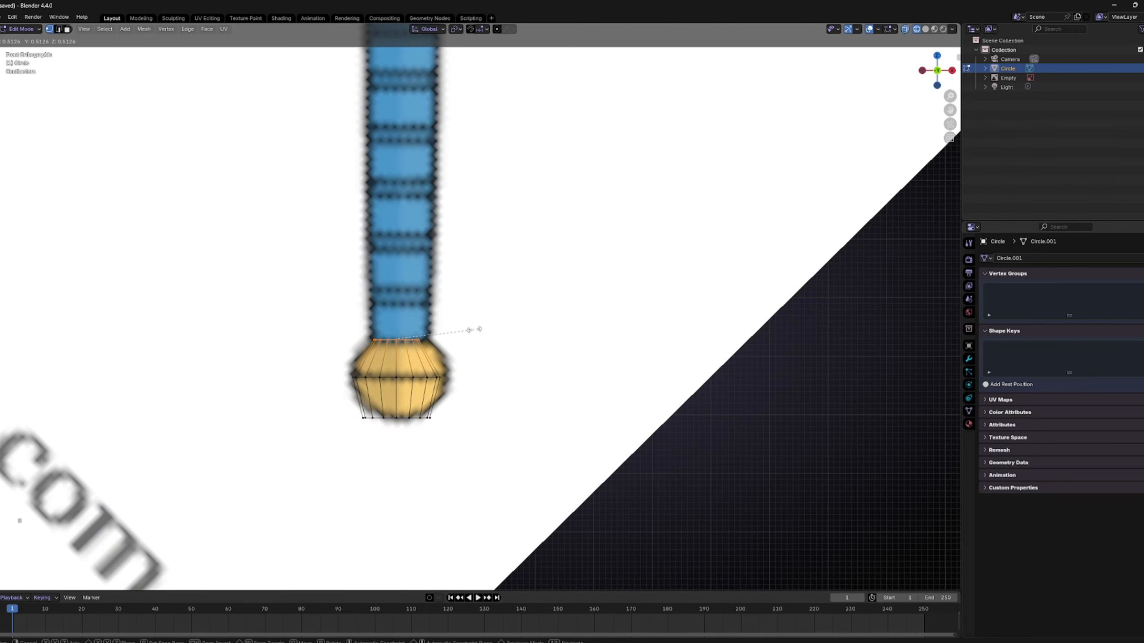
click(489, 330)
Step: Add one centred loop cut in the pommel's upper half and scale it out to the reference outline
key(ctrl+r)
click(473, 358)
right_click(472, 358)
key(s)
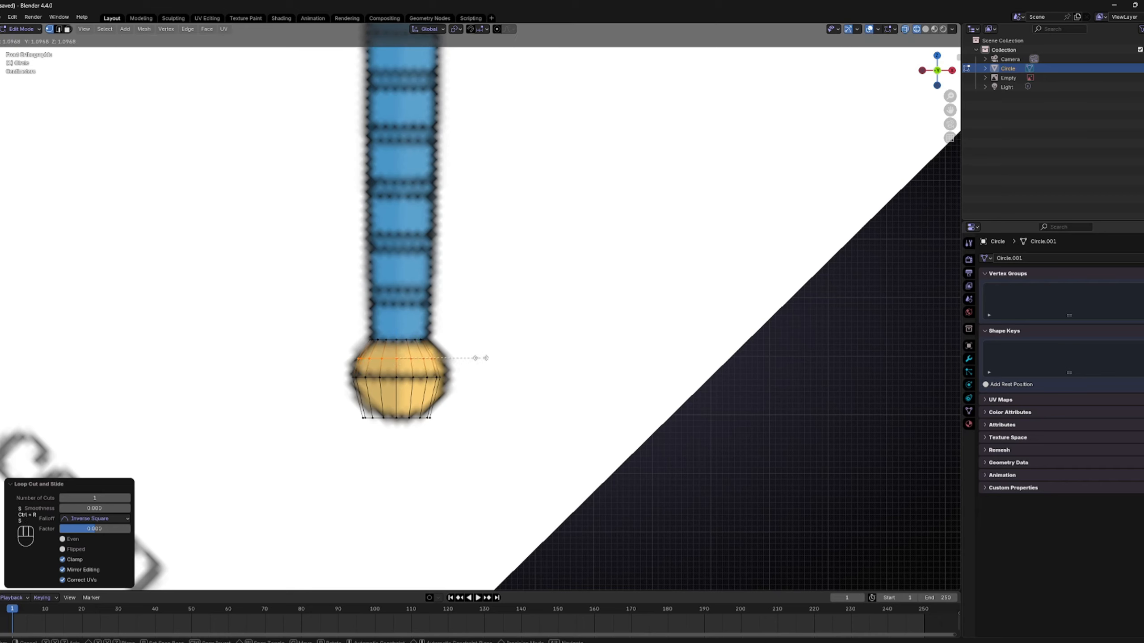
click(496, 359)
Step: Add one centred loop cut in the pommel's lower half and scale it out to the reference outline
key(ctrl+r)
click(491, 396)
right_click(491, 397)
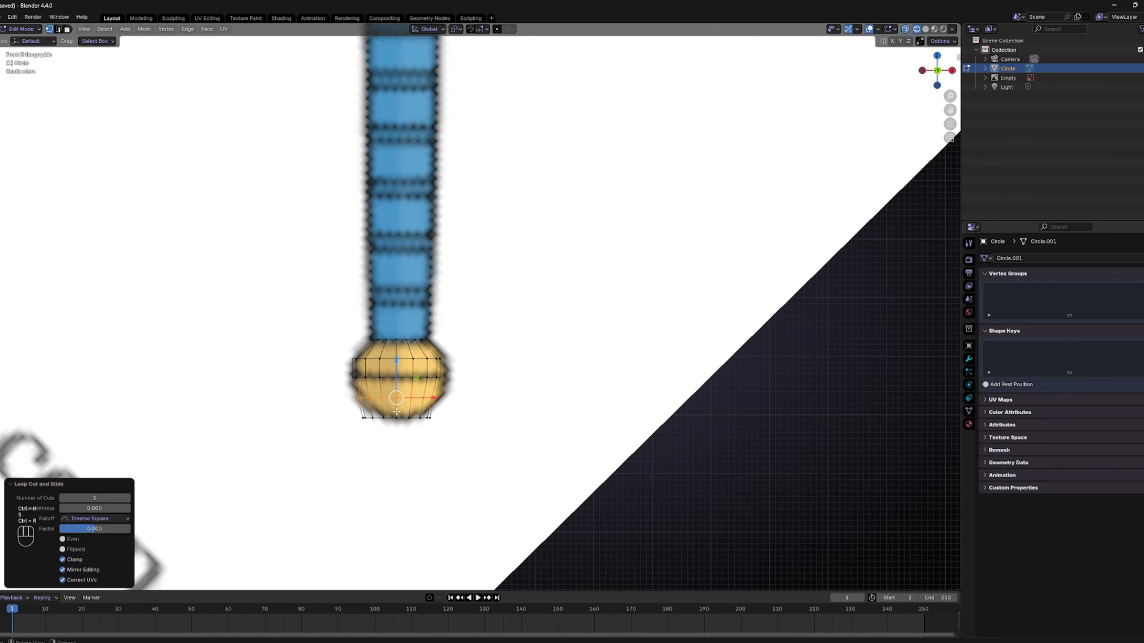
key(s)
click(512, 393)
Step: Narrow the pommel's bottom ring further, leave Edit Mode and switch to solid shading
drag(507, 410, 302, 453)
key(s)
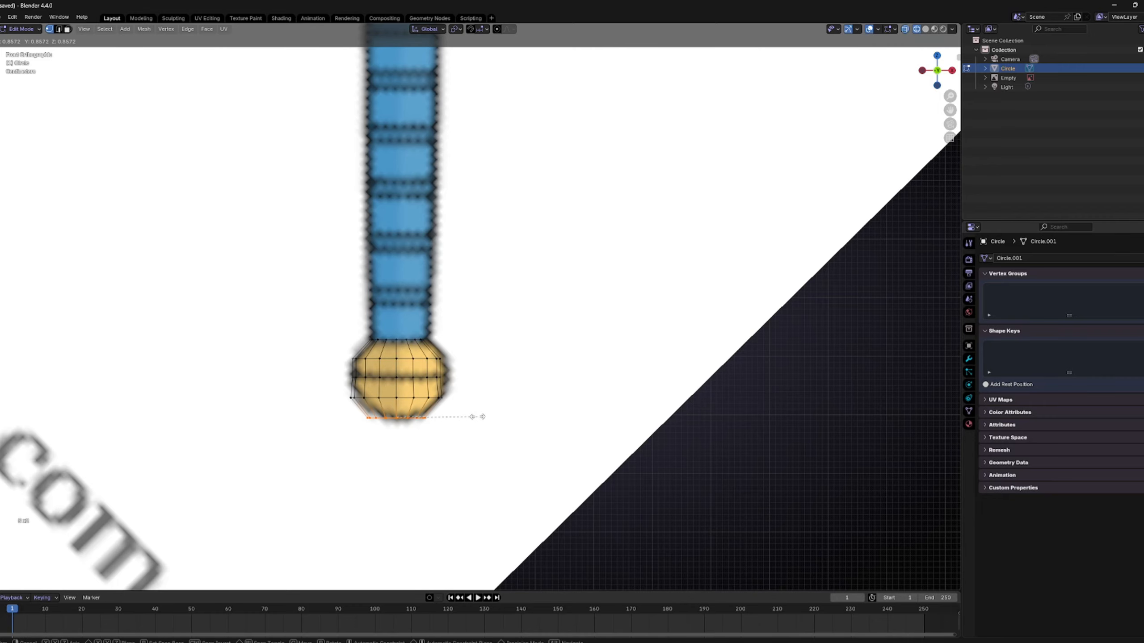
click(478, 417)
mouse_move(477, 417)
middle_down()
mouse_move(431, 391)
mouse_move(472, 396)
mouse_move(422, 377)
middle_up()
key(Tab)
key(z)
click(440, 390)
Step: In front view, widen the pommel's middle edge ring slightly to round out its sides
key(KP_1)
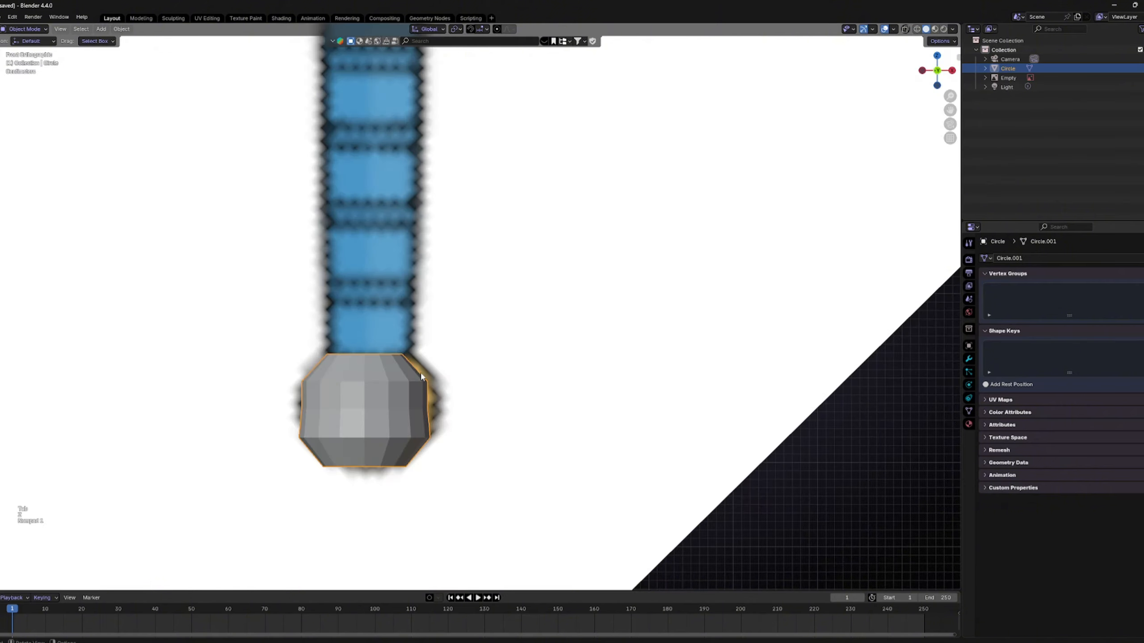
key(Tab)
key(s)
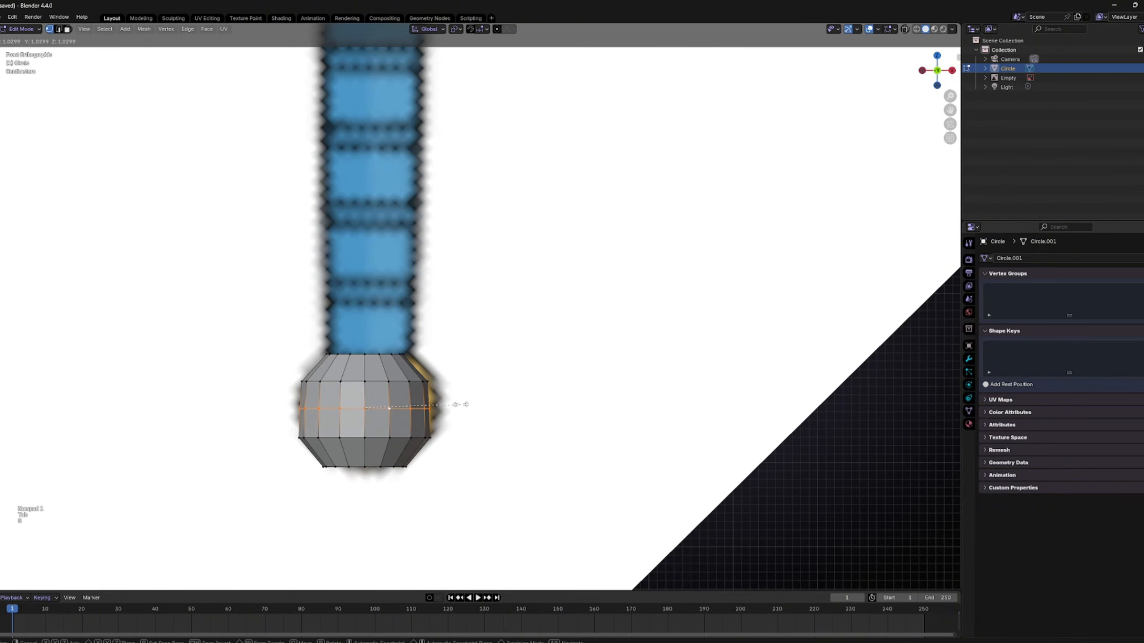
click(470, 408)
Step: Apply Shade Auto Smooth with a 30° angle to the pommel in Object Mode
key(Tab)
right_click(450, 329)
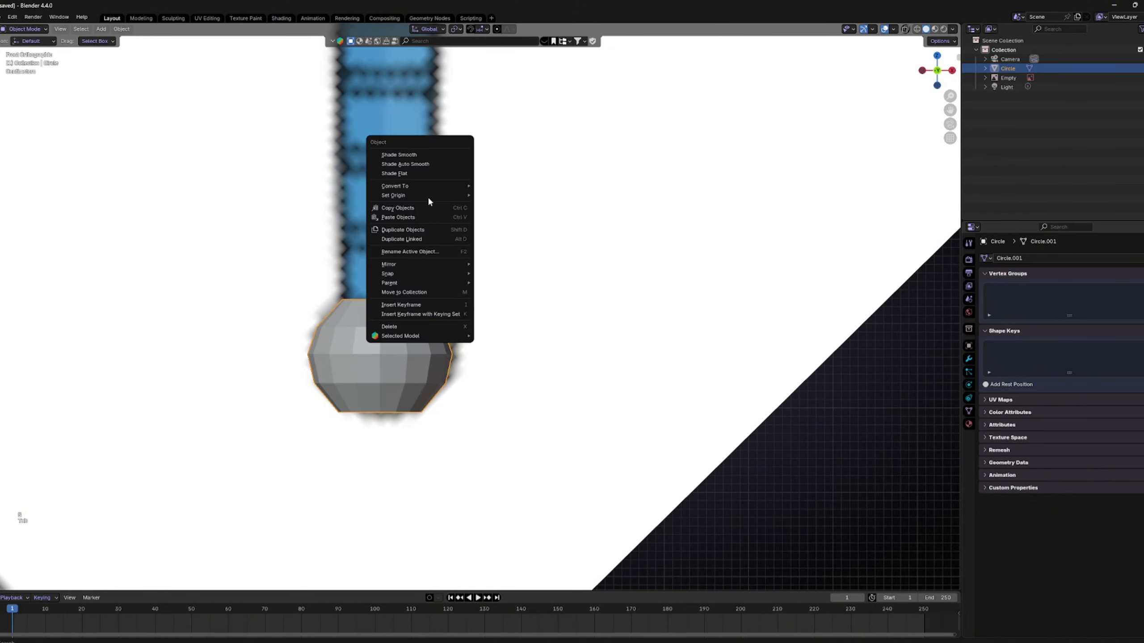
click(423, 166)
middle_drag(423, 166, 428, 292)
scroll(427, 291, down, 3)
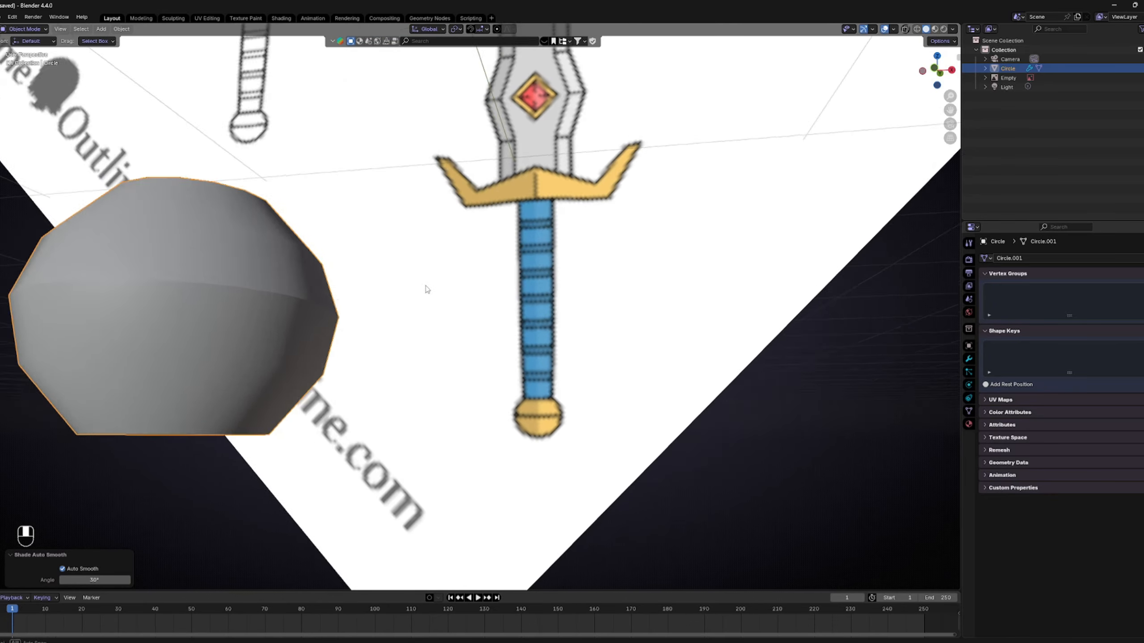
Step: Extrude the pommel's bottom ring down about 0.0115 m and shrink the new ring to round off the underside
key(KP_1)
key(Tab)
shift+middle_drag(406, 357, 442, 302)
key(a)
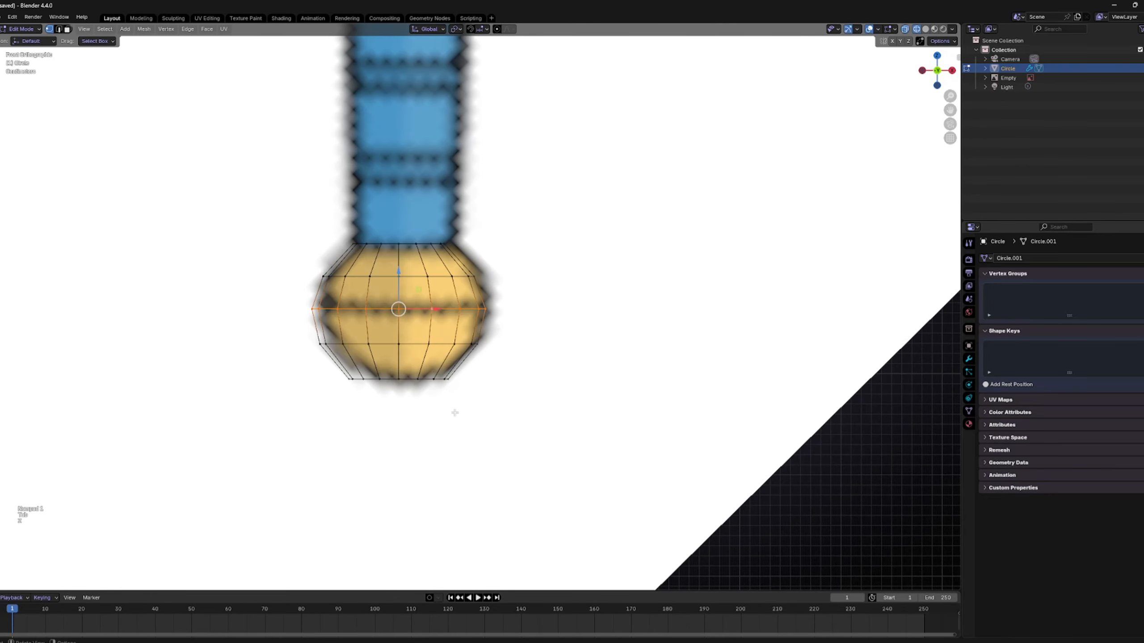
alt+click(497, 378)
key(e)
right_click(483, 377)
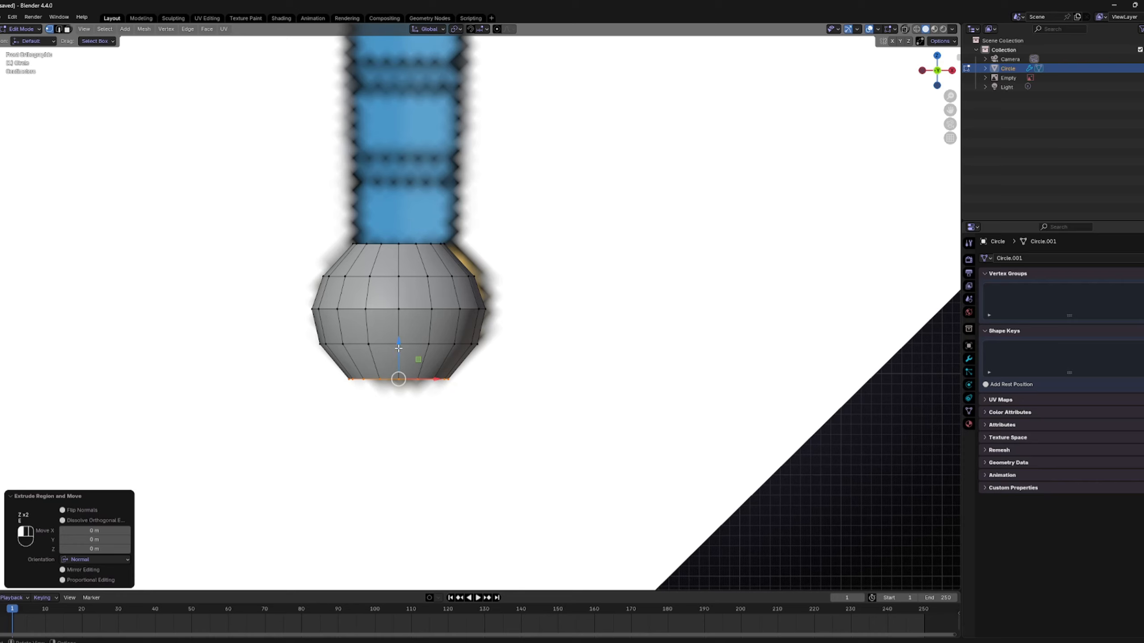
drag(398, 348, 399, 360)
key(s)
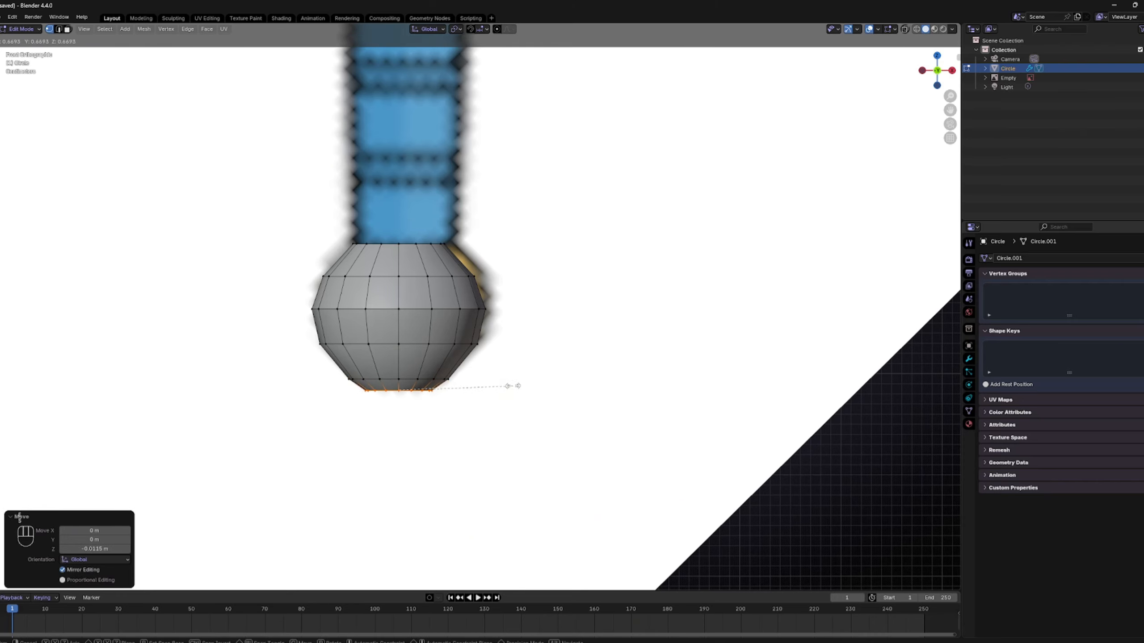
click(504, 388)
Step: Return to Object Mode and set the pommel's origin to its geometry
key(Tab)
scroll(503, 355, down, 1)
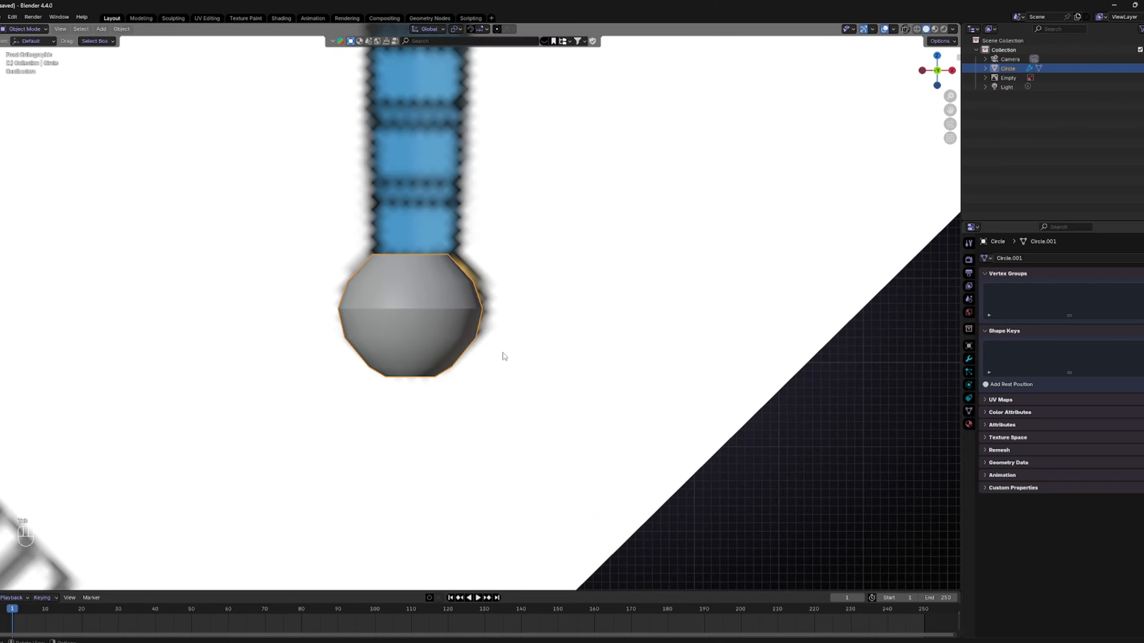
shift+middle_drag(471, 303, 484, 398)
scroll(485, 393, up, 2)
scroll(464, 425, down, 3)
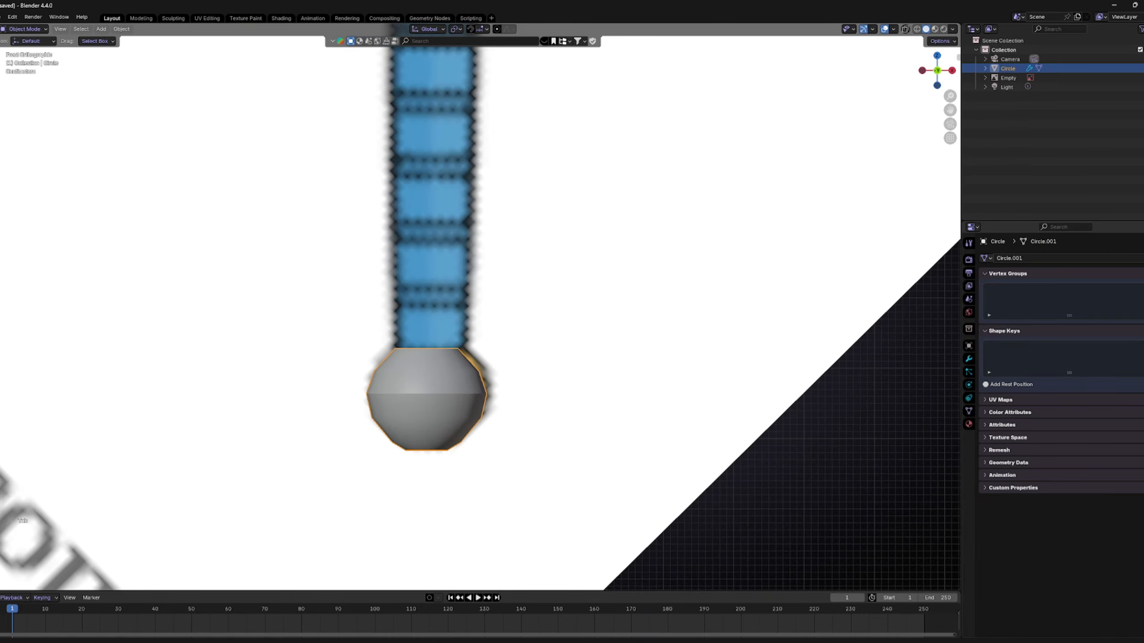
scroll(263, 275, down, 5)
right_click(440, 346)
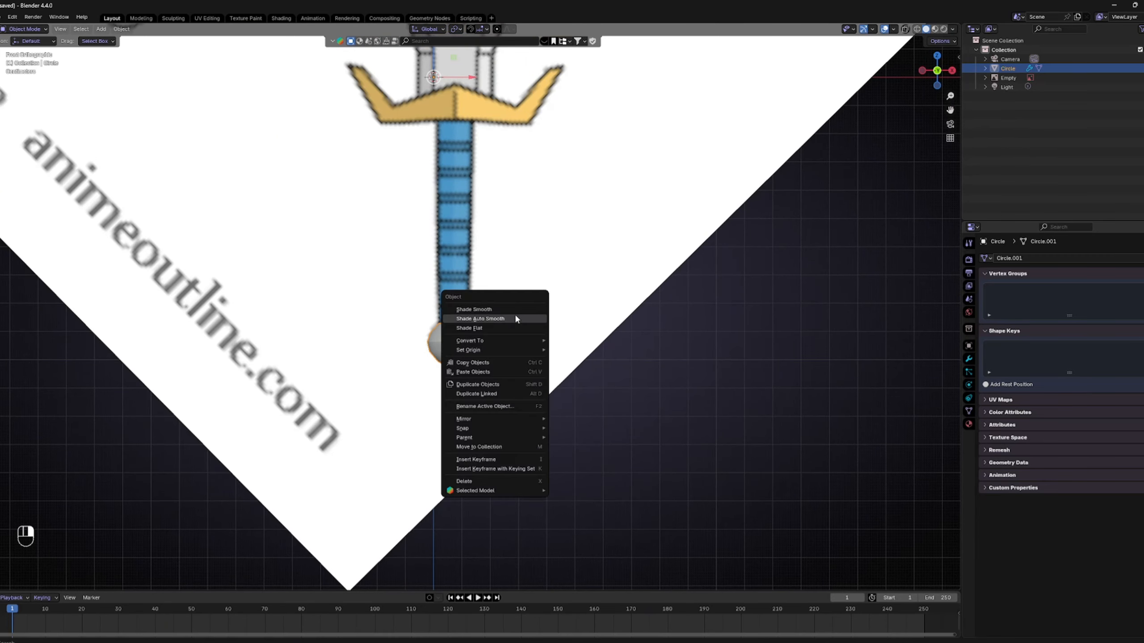
mouse_move(520, 356)
click(585, 360)
scroll(566, 353, up, 2)
scroll(566, 353, up, 3)
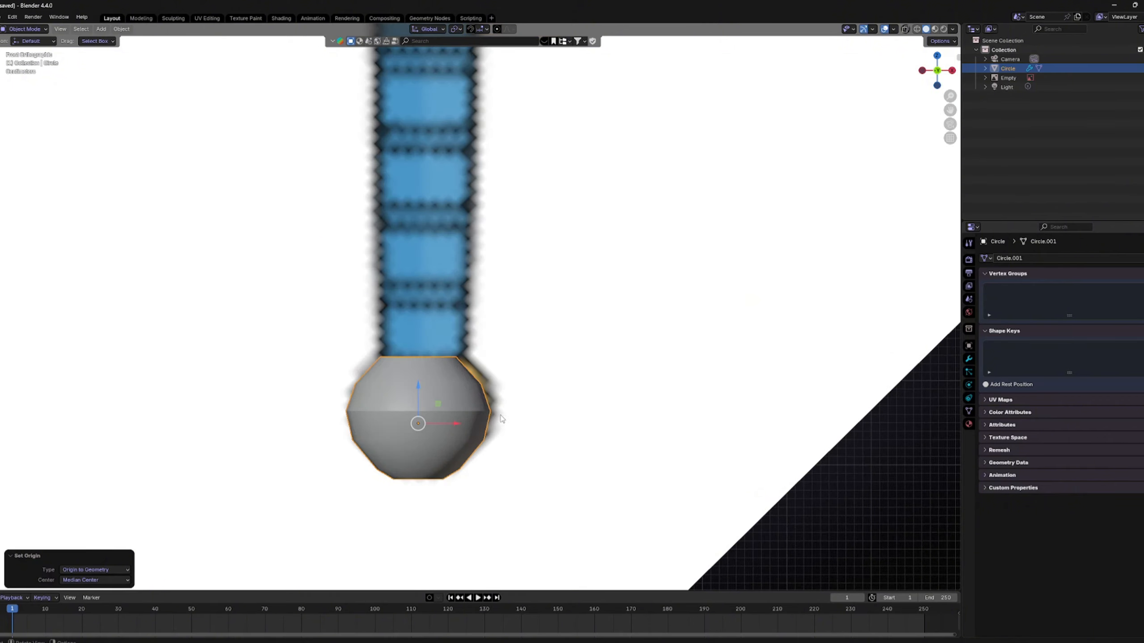
Step: Add an edge loop just below the pommel's top ring and widen it slightly to round the shoulder
key(Tab)
key(ctrl+r)
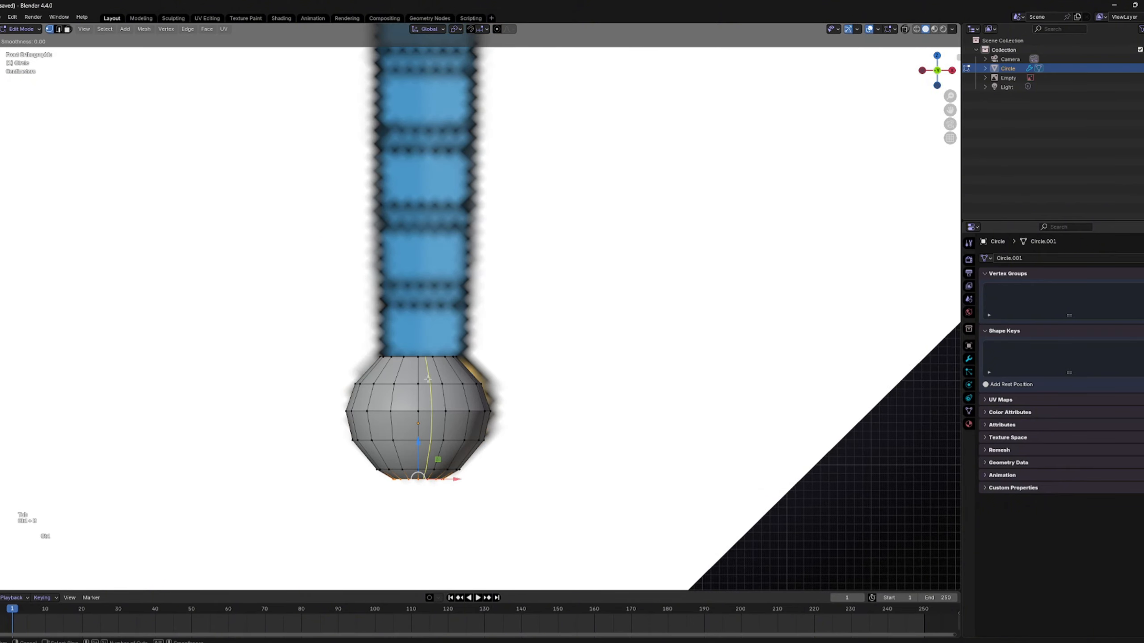
click(388, 372)
right_click(416, 370)
key(s)
click(562, 360)
key(Tab)
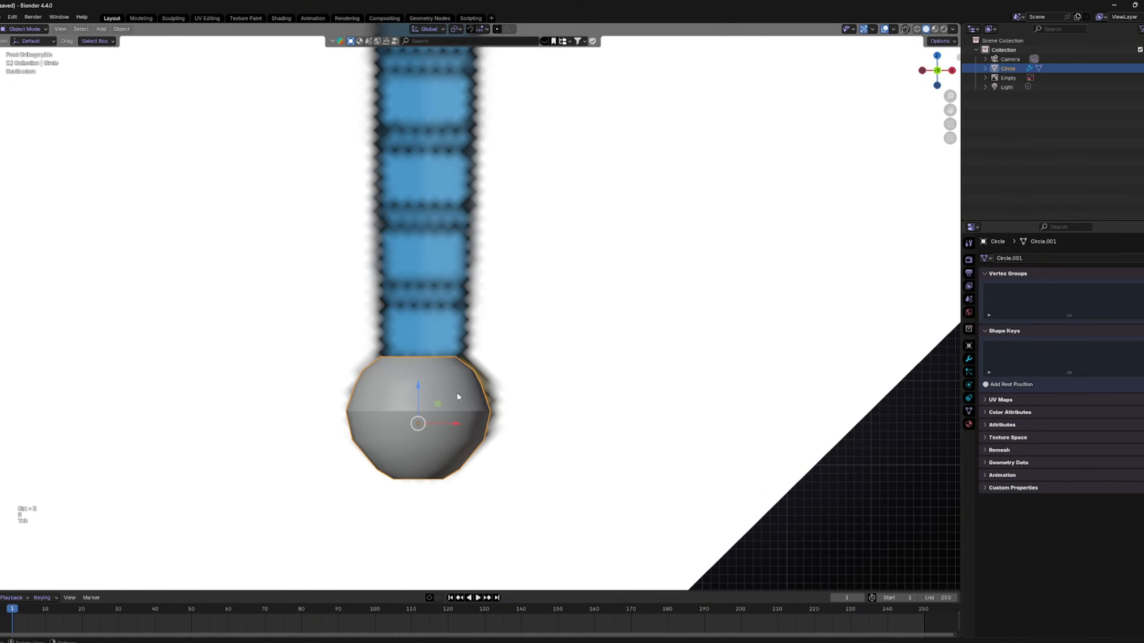
Step: Move the pommel about 0.007 m along X to center it over the reference drawing
key(g)
key(x)
click(465, 407)
scroll(464, 407, down, 2)
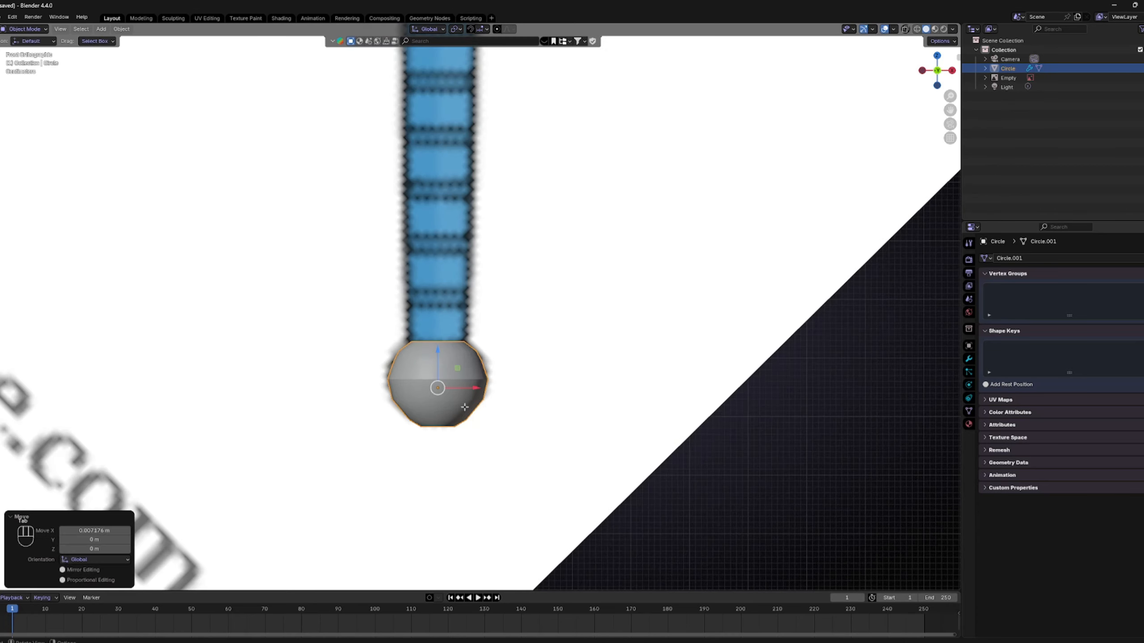
Step: In wireframe, scale the pommel's top ring by 1.014 and lower it slightly along Z to the base of the drawn grip
key(Tab)
scroll(469, 311, up, 3)
shift+middle_drag(460, 397, 465, 342)
key(z)
click(377, 311)
drag(319, 293, 376, 305)
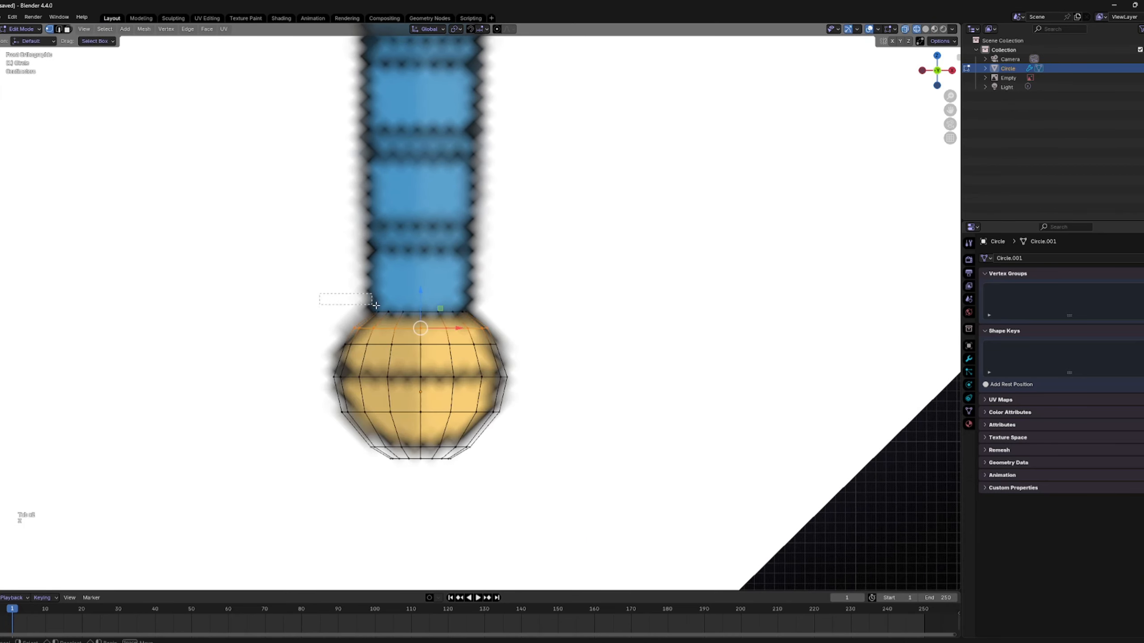
drag(510, 324, 510, 323)
key(s)
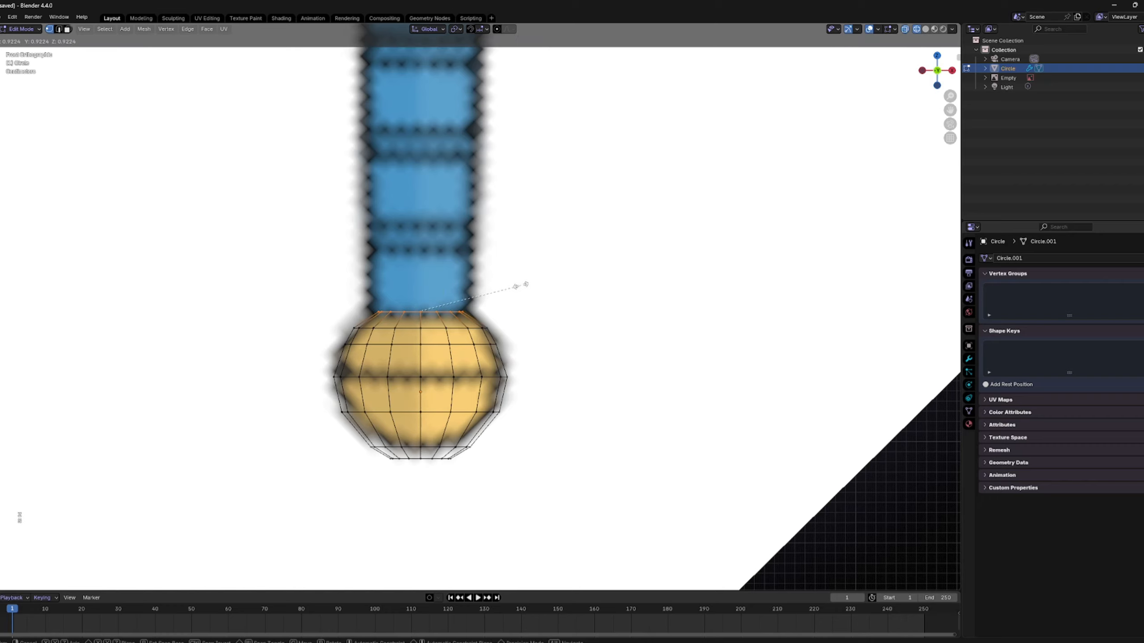
click(532, 289)
key(g)
key(z)
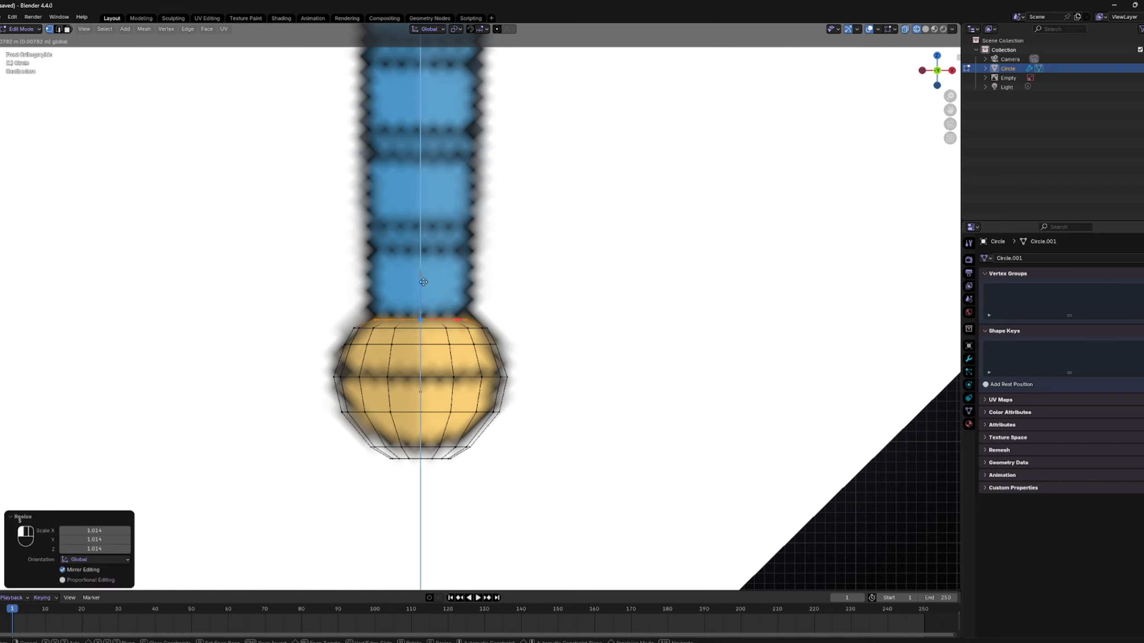
click(423, 279)
Step: Examine how the pommel's wireframe outline lines up with the drawn pommel and grip
scroll(425, 297, down, 6)
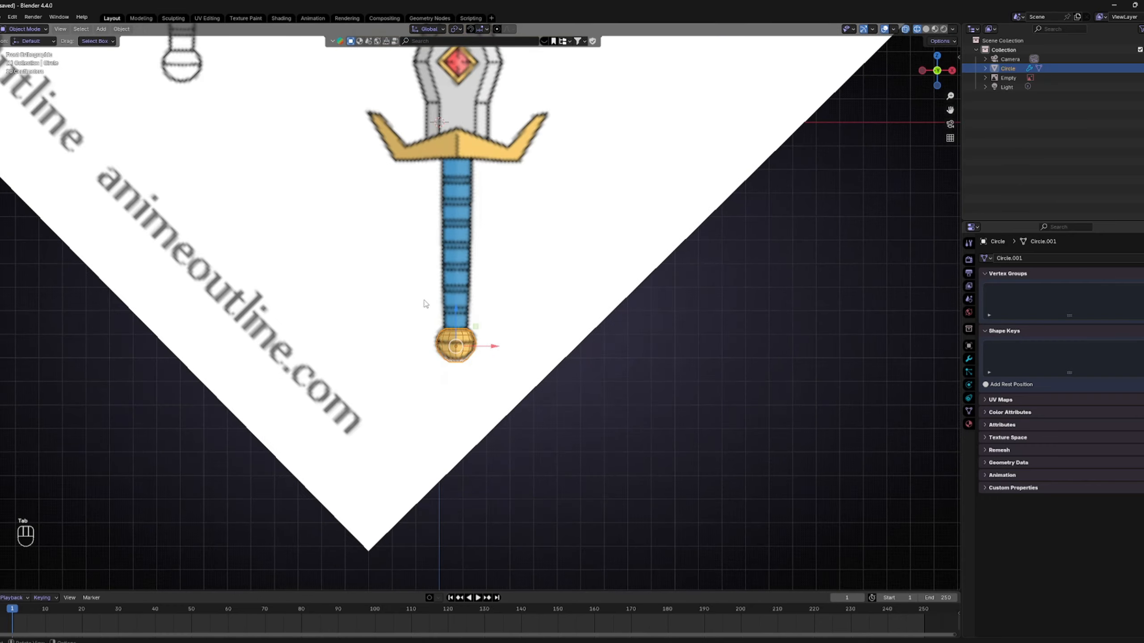
scroll(427, 304, up, 6)
key(Tab)
scroll(439, 302, down, 3)
scroll(466, 290, down, 1)
scroll(467, 292, up, 1)
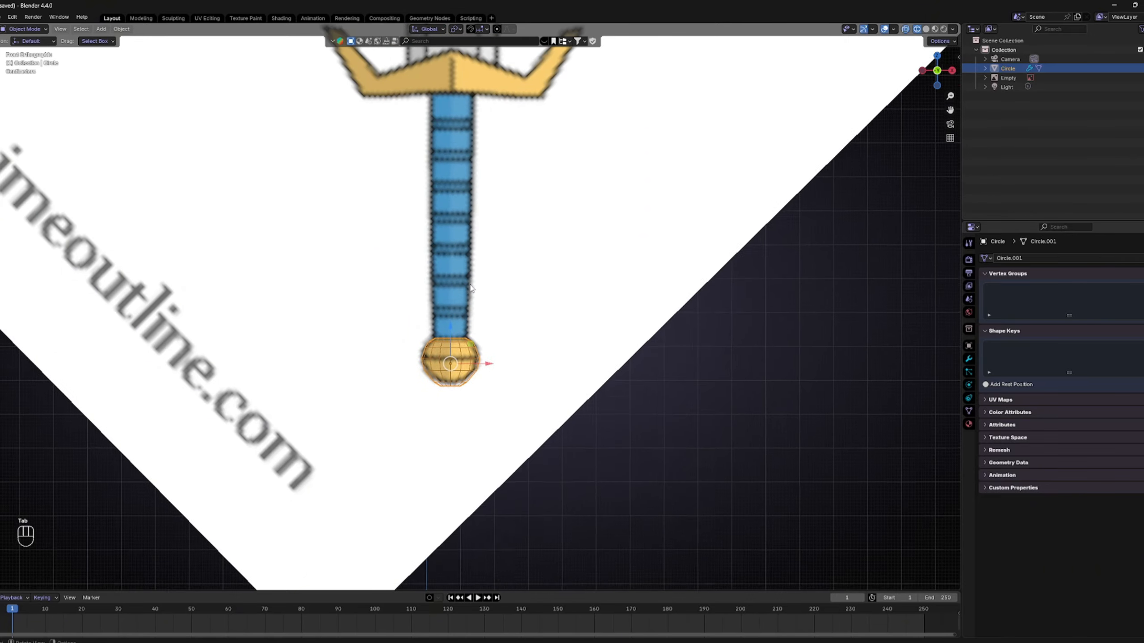
mouse_move(467, 292)
shift+middle_down()
mouse_move(452, 362)
mouse_move(472, 286)
shift+middle_up()
scroll(458, 372, up, 5)
scroll(452, 374, down, 2)
scroll(440, 374, down, 2)
Step: Back in solid shading, duplicate the pommel's top face in place and separate it into its own object
key(Tab)
key(shift+z)
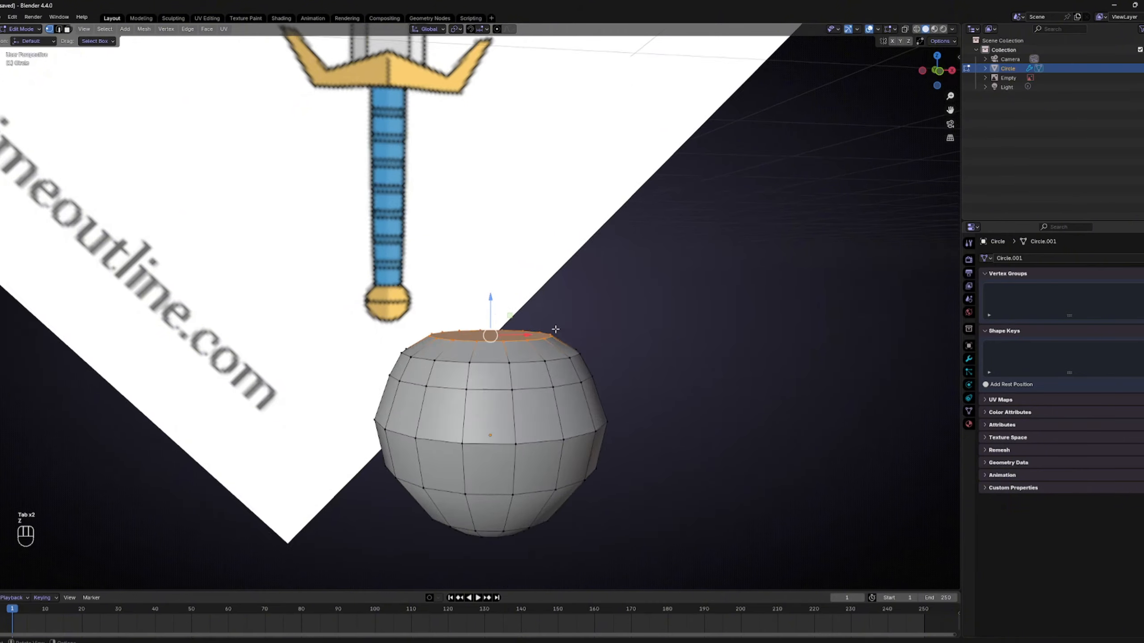
key(KP_1)
shift+middle_drag(490, 269, 488, 334)
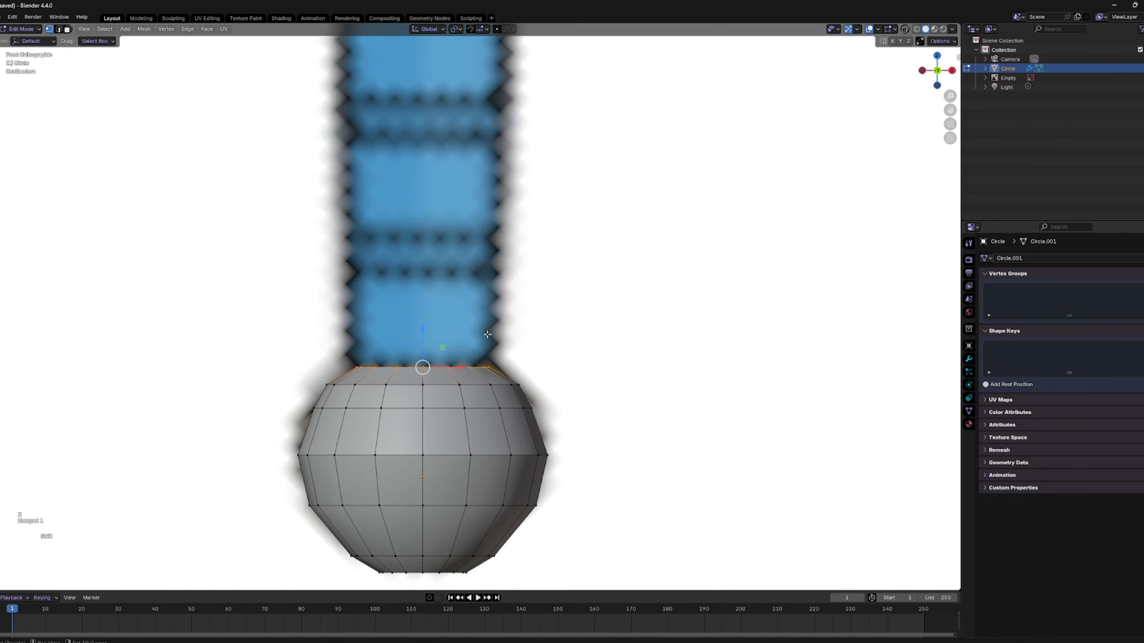
key(shift+d)
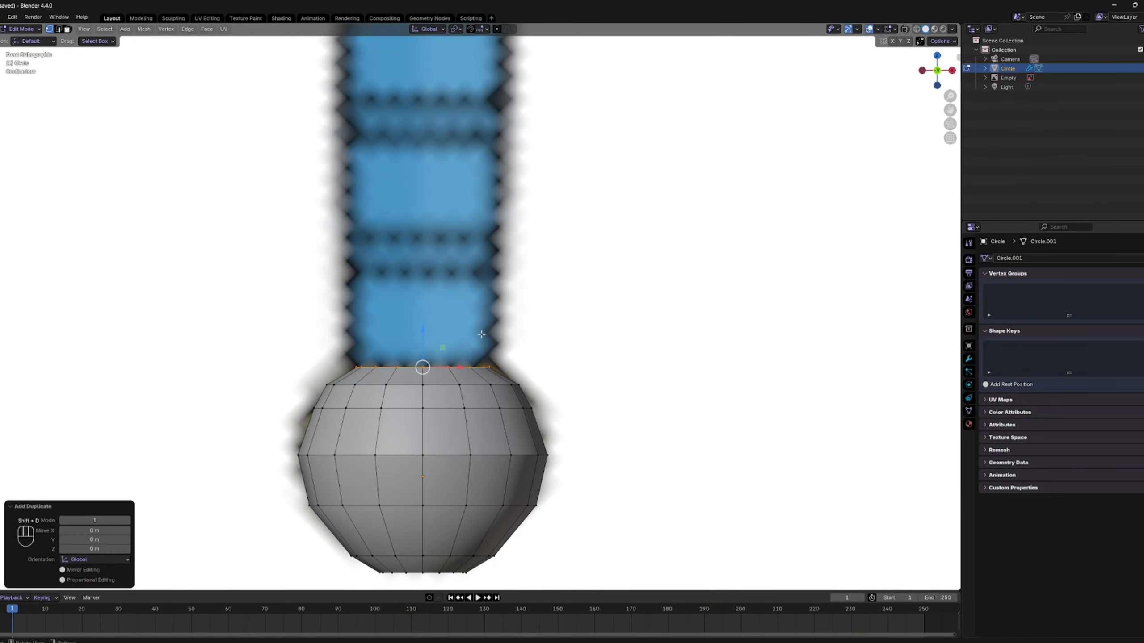
key(p)
click(481, 333)
key(Tab)
Step: Select the separated disc on top of the pommel and set its origin to its geometry
middle_drag(456, 354, 393, 466)
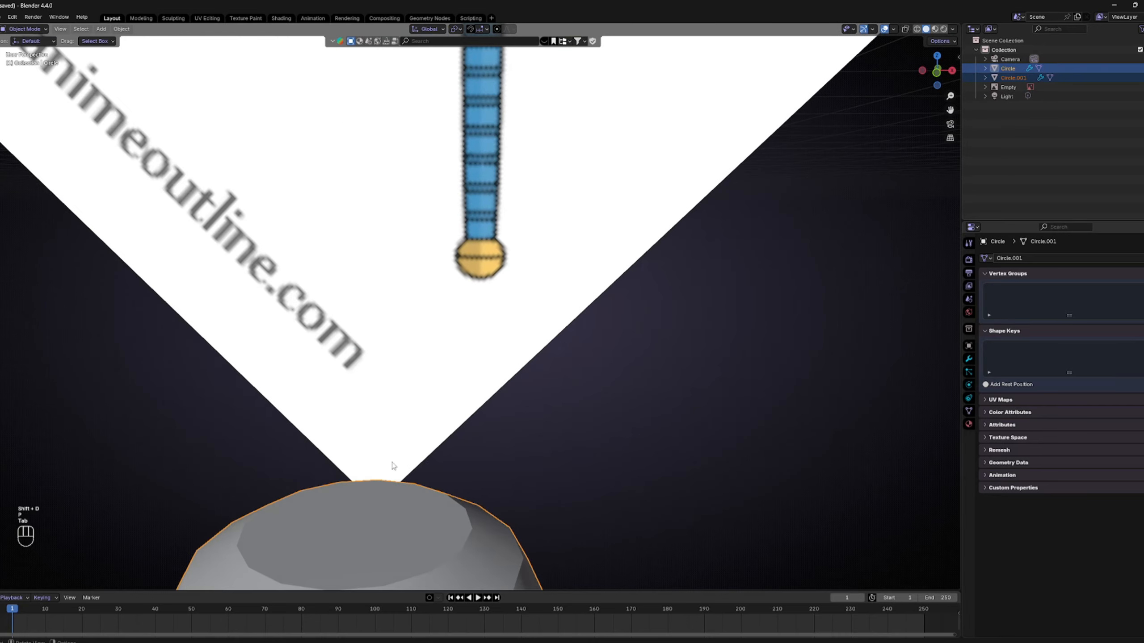
click(385, 494)
right_click(385, 493)
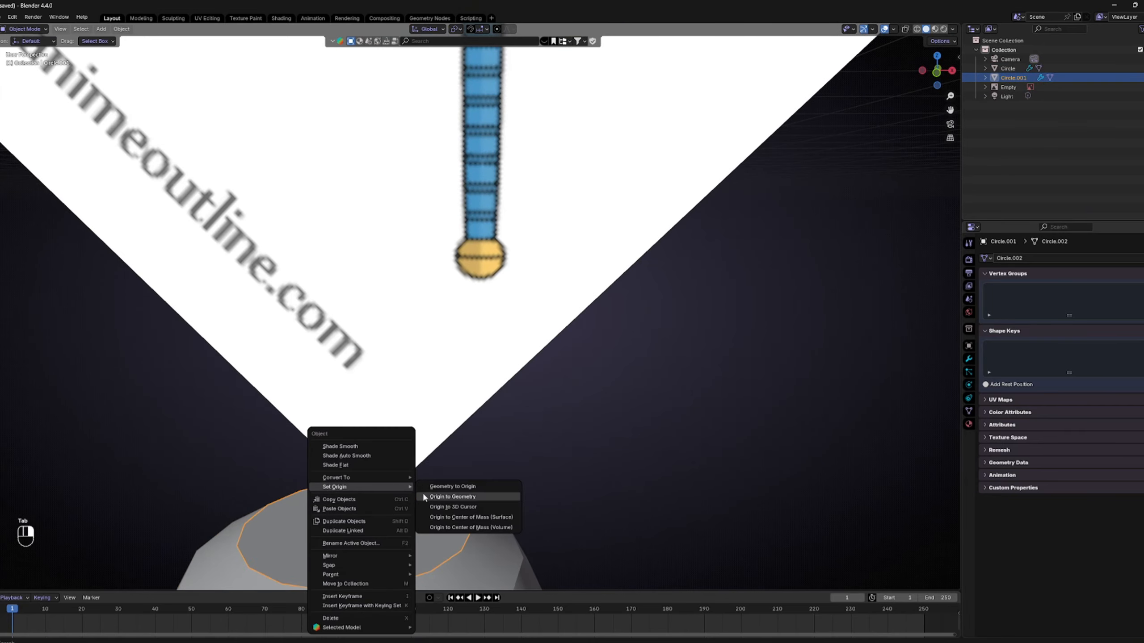
click(426, 496)
Step: In front view, scale the disc's mesh by about 1.05 to match the width of the drawn grip
key(KP_1)
scroll(477, 419, down, 2)
key(Tab)
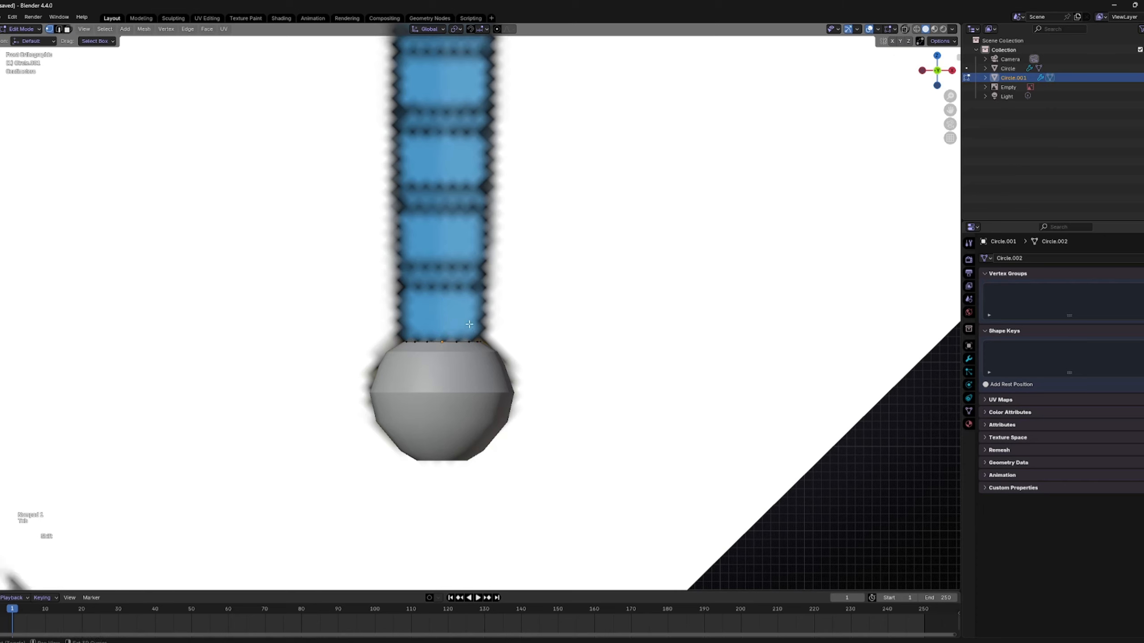
shift+middle_drag(469, 324, 481, 364)
key(s)
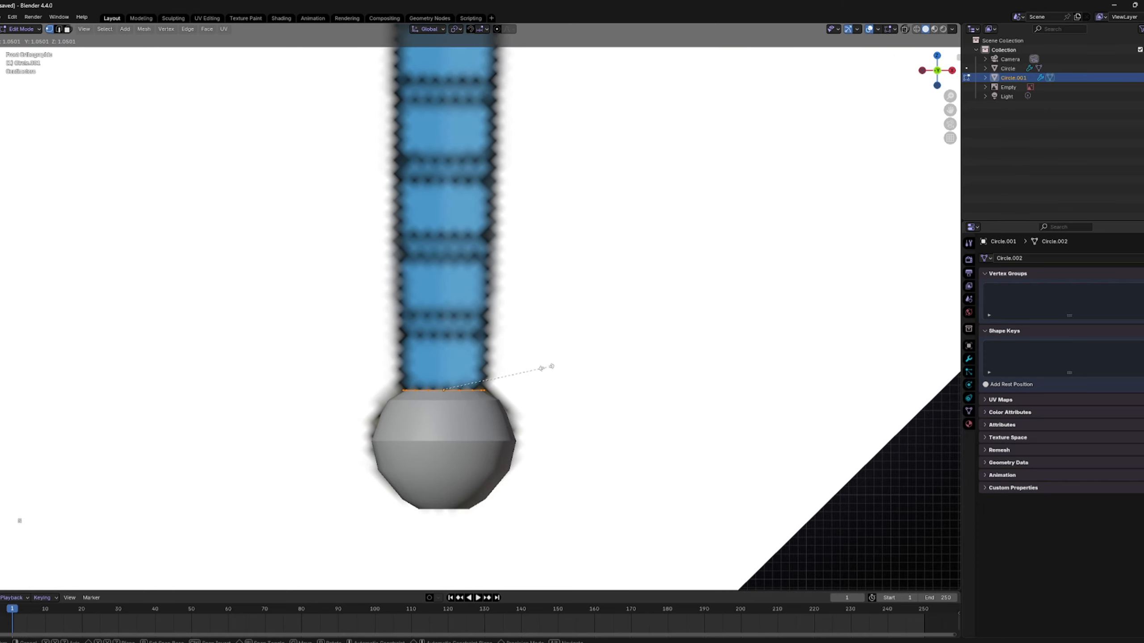
click(552, 367)
scroll(496, 338, down, 4)
scroll(536, 363, up, 5)
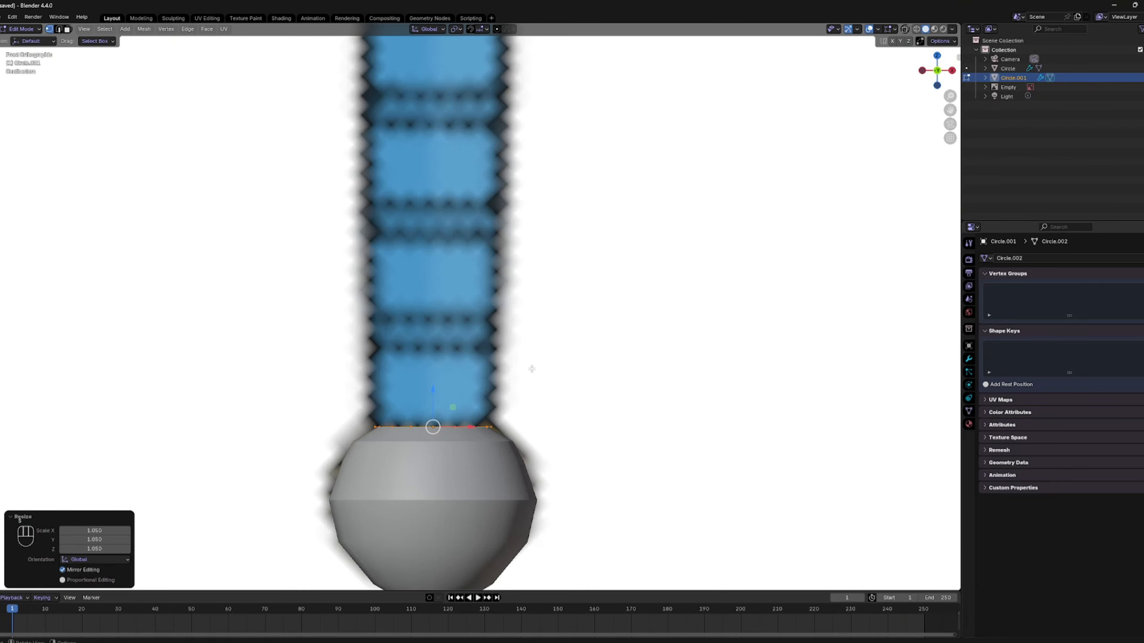
Step: Extrude the disc about 0.064 m up along Z to form the first grip segment
key(e)
right_click(470, 394)
key(g)
key(z)
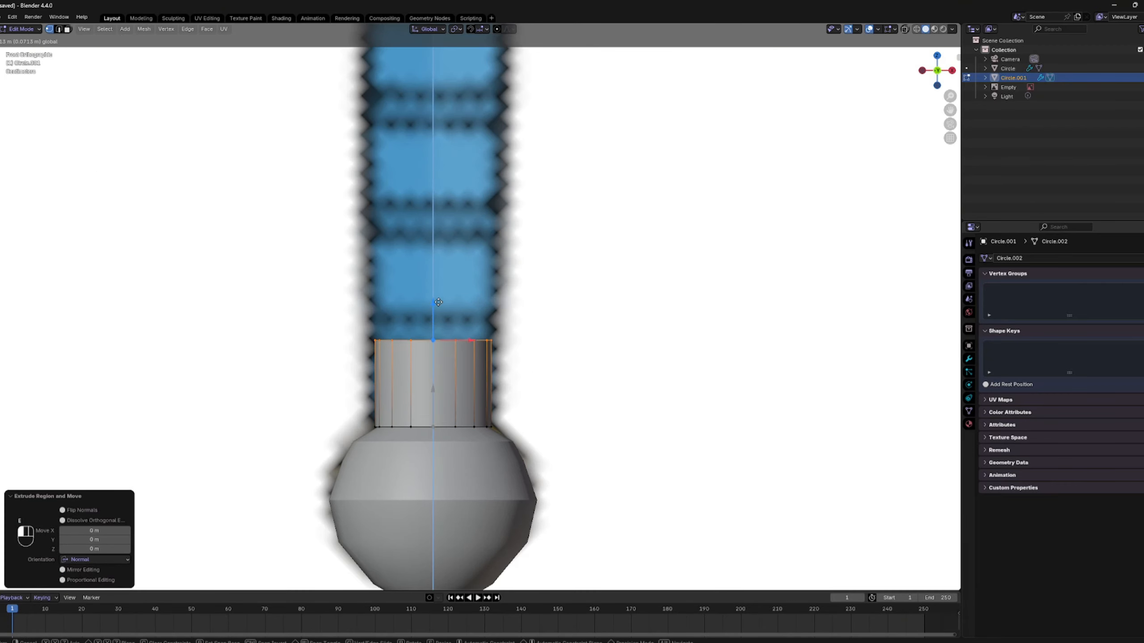
click(440, 308)
scroll(557, 299, down, 5)
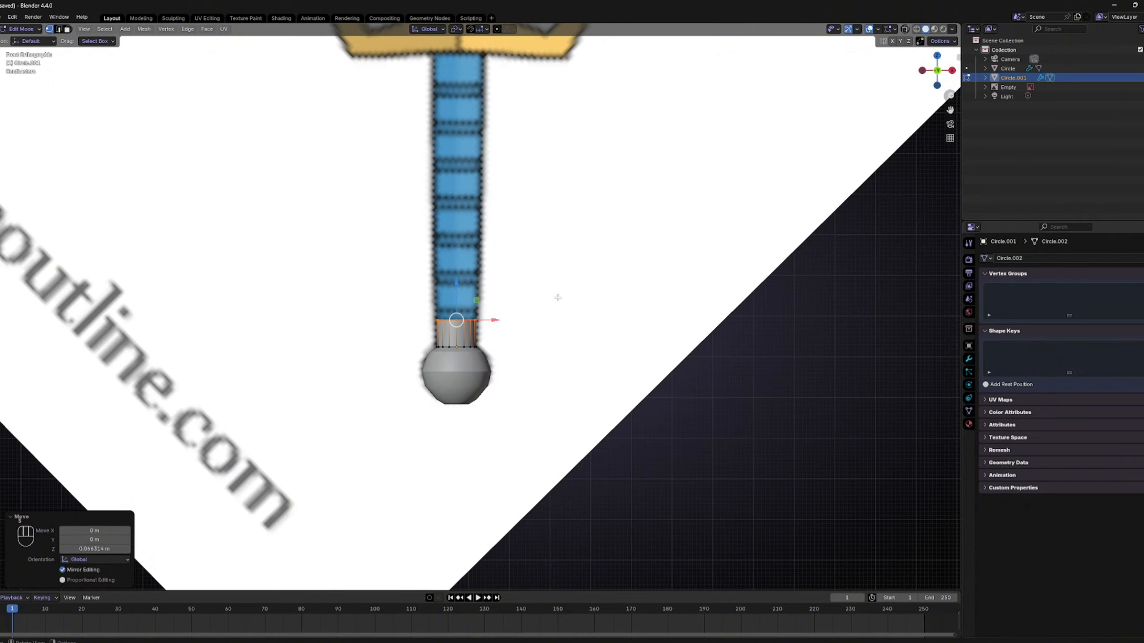
Step: Raise the grip segment's top face by about 0.019 m along Z and nudge it to the drawn band
scroll(485, 311, up, 6)
key(g)
key(z)
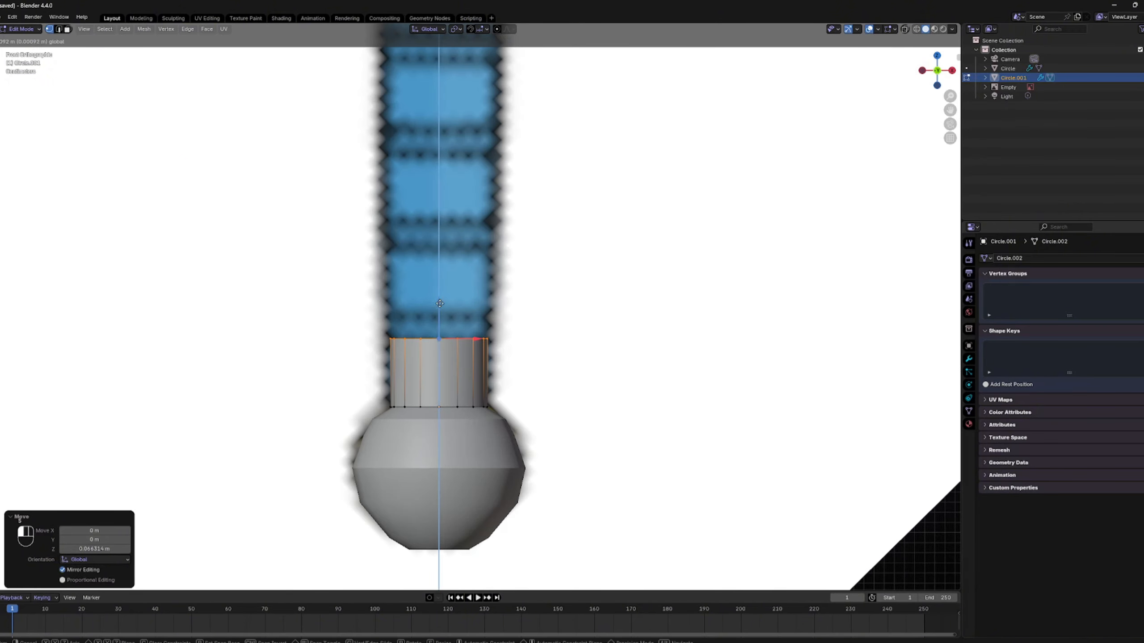
click(439, 285)
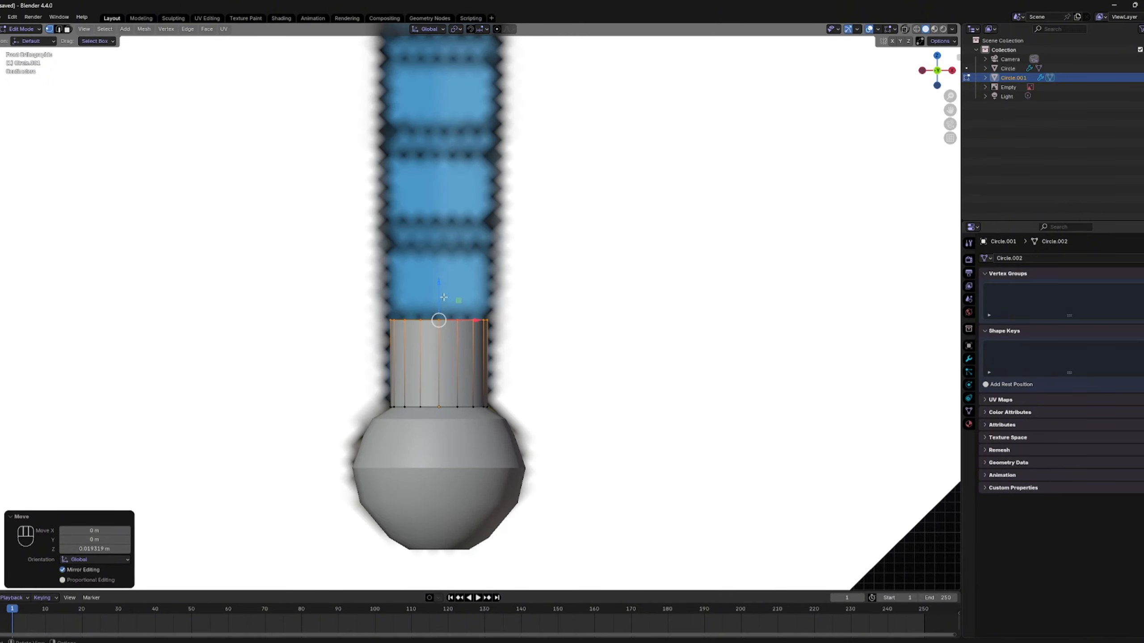
drag(439, 292, 439, 288)
Step: Inset the grip segment's top face by about 0.0118 m
middle_drag(446, 283, 503, 305)
scroll(518, 320, down, 1)
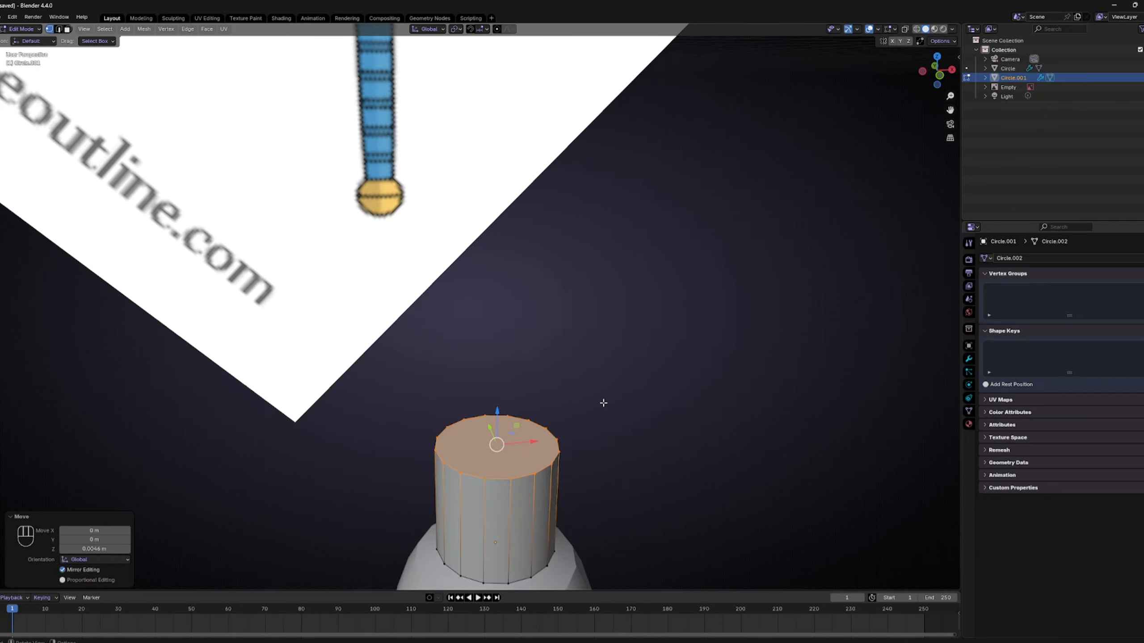
key(i)
click(635, 421)
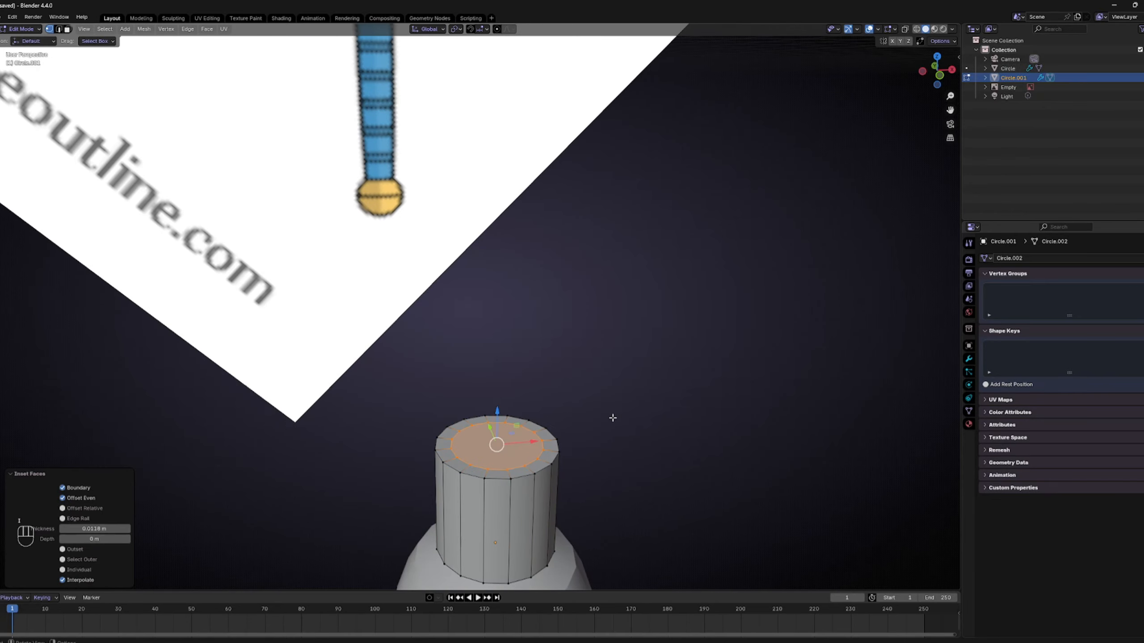
Step: Extrude the inset face about 0.007 m up along Z to form a narrow groove
middle_drag(610, 416, 589, 394)
key(KP_1)
scroll(581, 385, up, 3)
key(e)
right_click(501, 345)
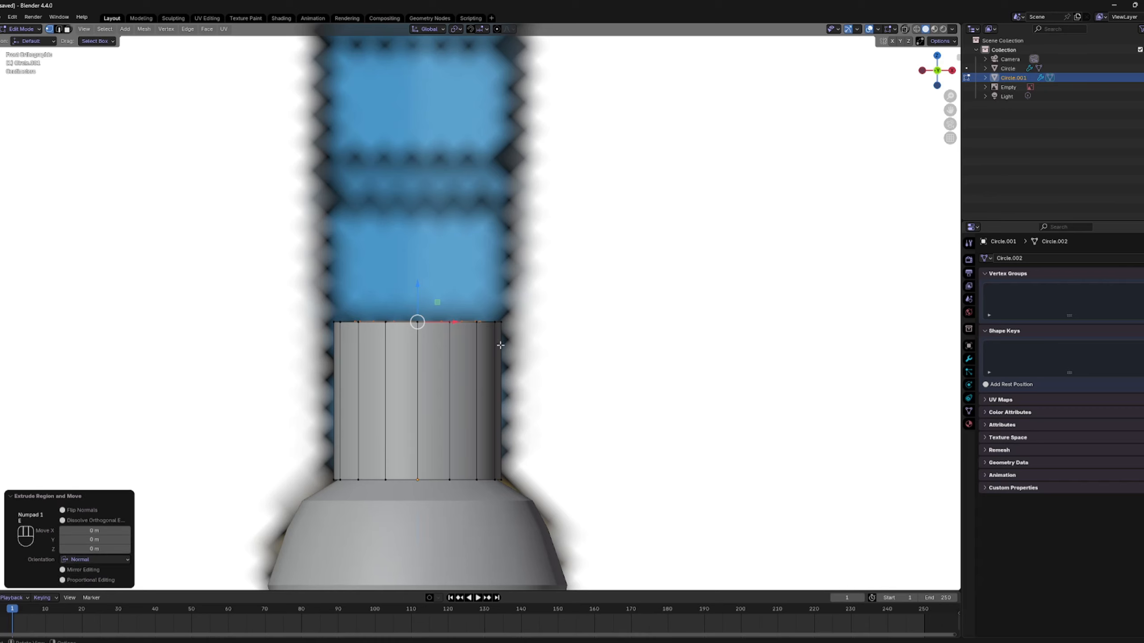
drag(419, 296, 419, 284)
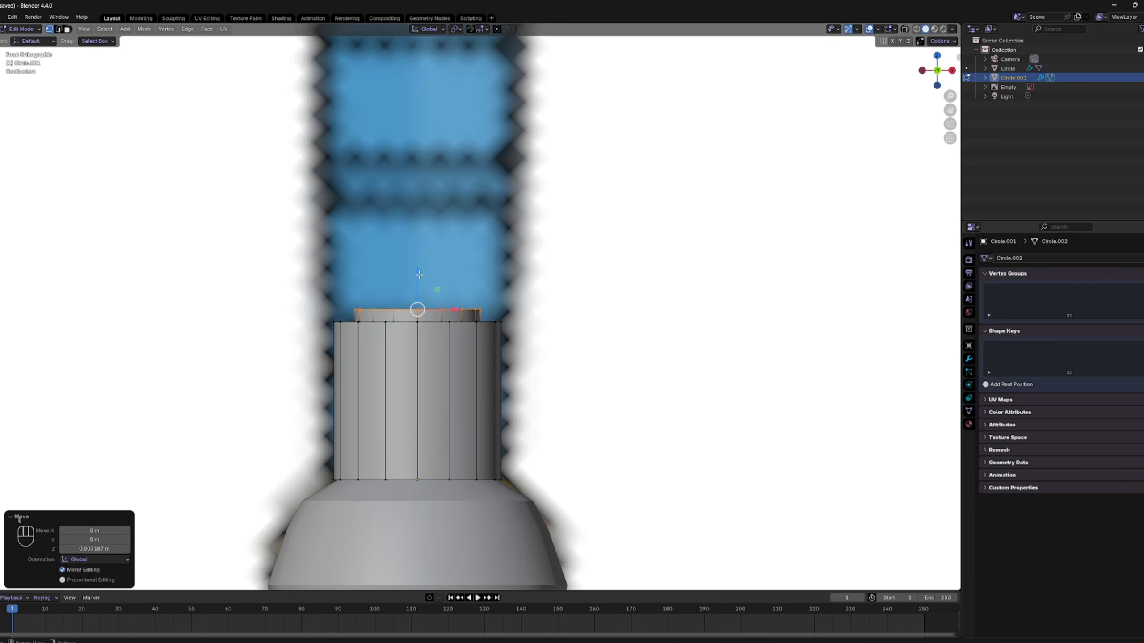
Step: Extrude the groove's top face in place and scale it out by about 1.35 to the grip's full width
shift+middle_drag(453, 283, 456, 312)
key(e)
key(s)
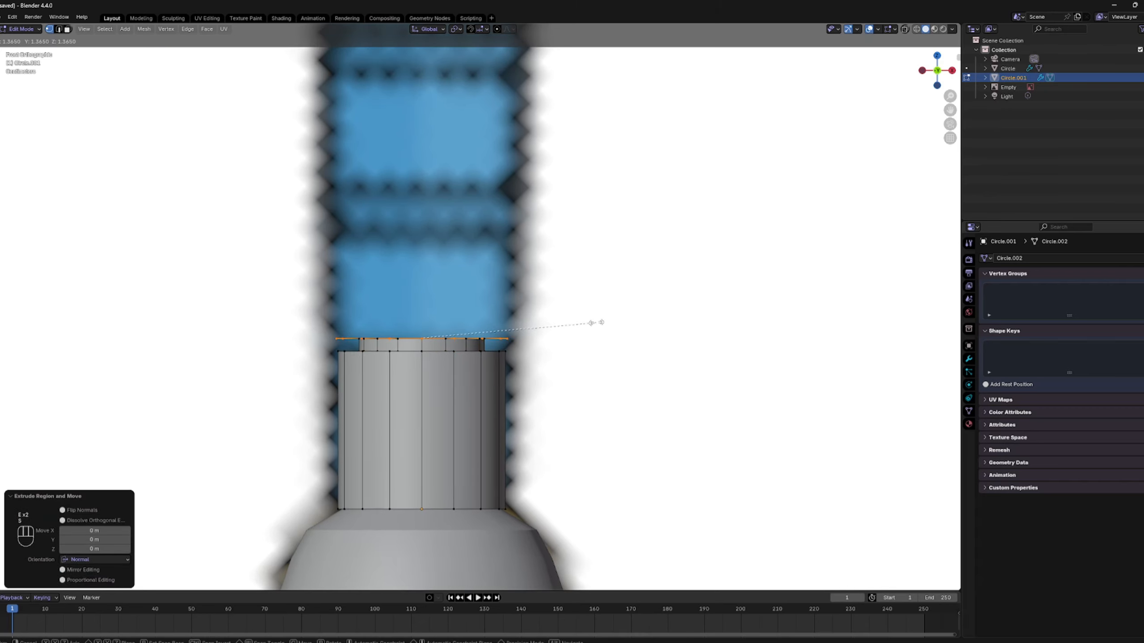
click(592, 323)
drag(419, 306, 424, 298)
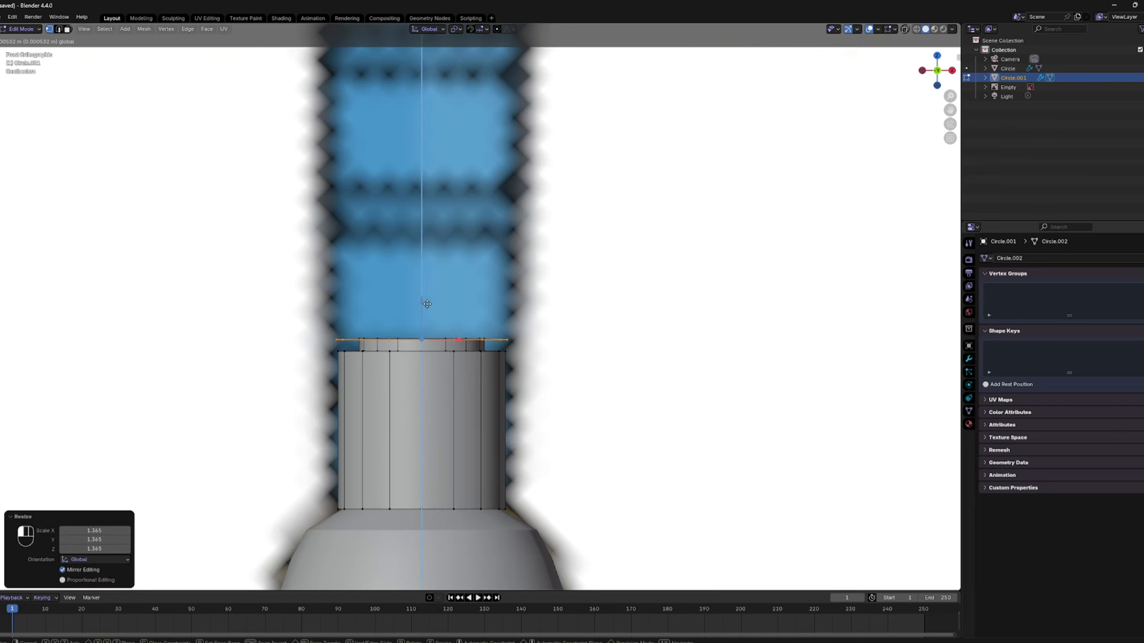
right_click(435, 305)
Step: Extrude the widened face up about 0.069 m as a second grip segment and lower its top by about 0.005 m
drag(433, 305, 462, 179)
key(e)
right_click(442, 305)
scroll(462, 185, down, 5)
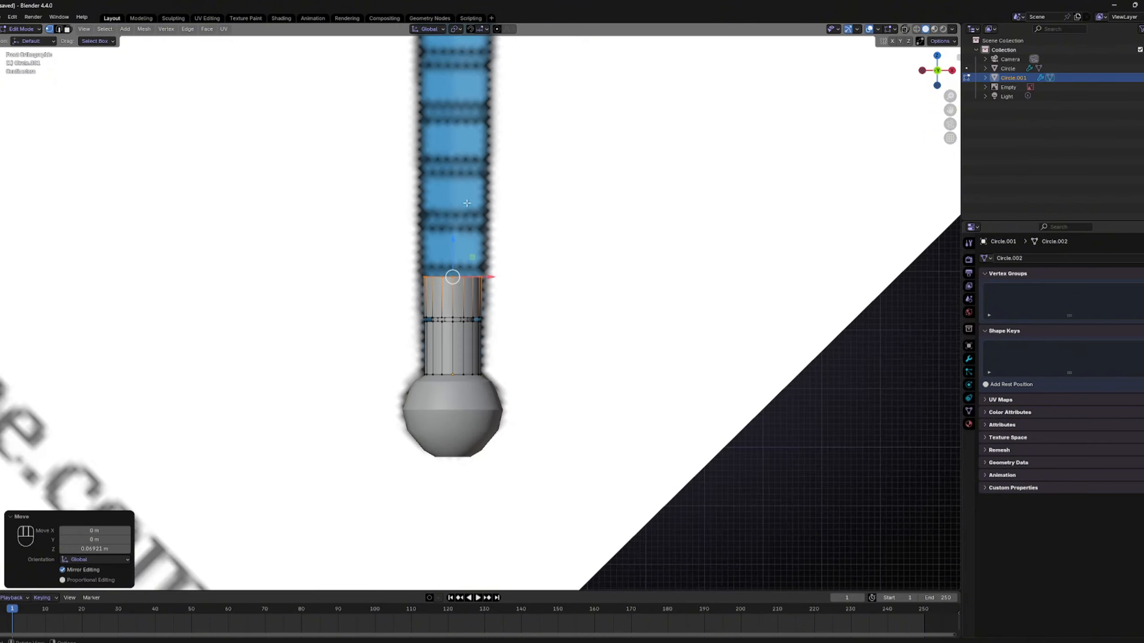
scroll(455, 238, up, 1)
drag(451, 230, 472, 255)
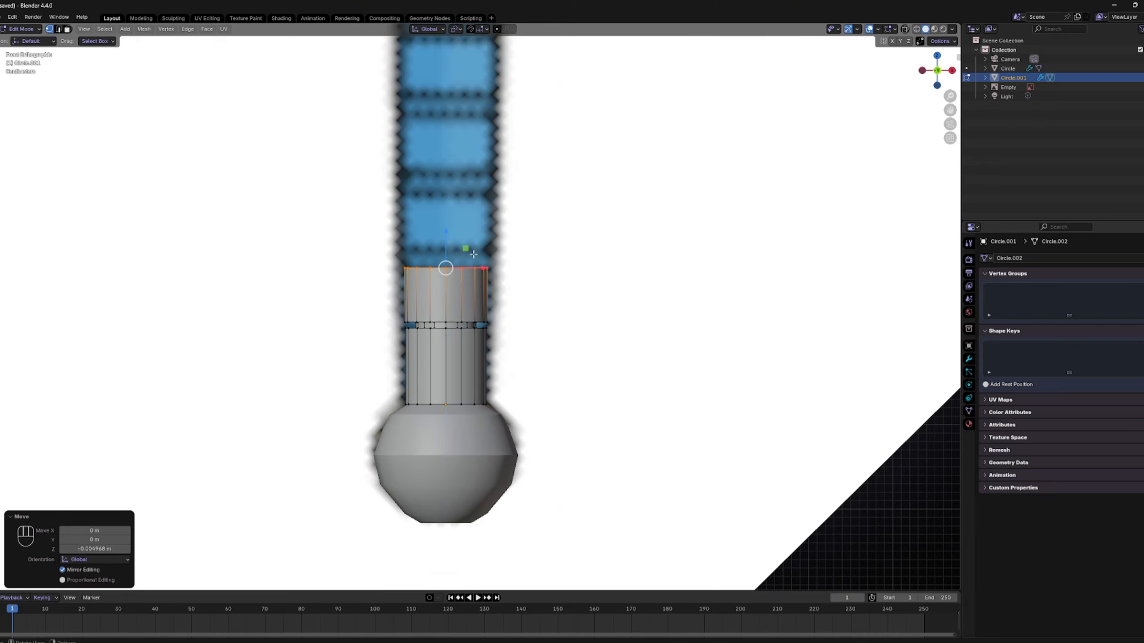
Step: In wireframe, select the groove's rings between the two segments and lower them along Z to the drawn band's lower line
scroll(471, 257, up, 4)
key(z)
scroll(207, 334, down, 2)
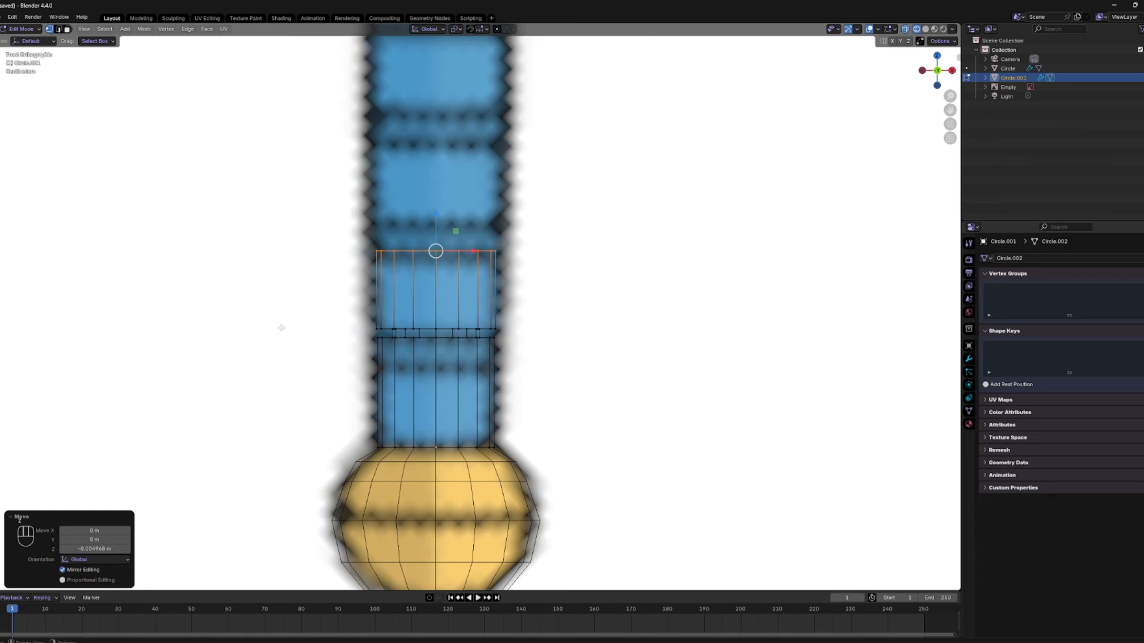
scroll(281, 328, down, 5)
scroll(309, 317, up, 6)
drag(576, 315, 371, 357)
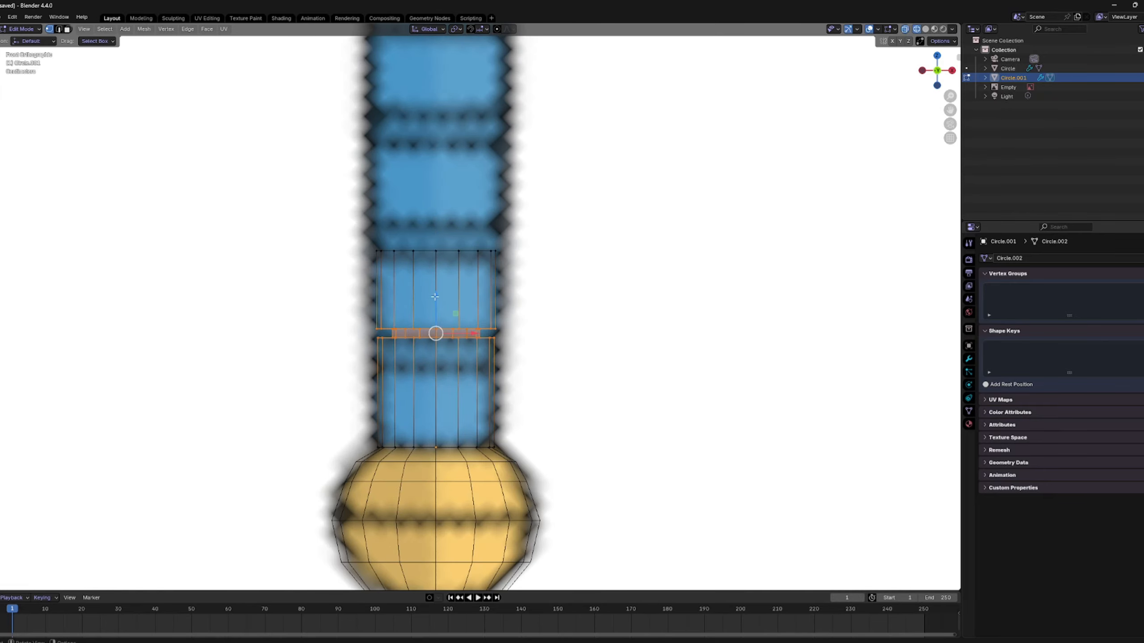
key(g)
key(z)
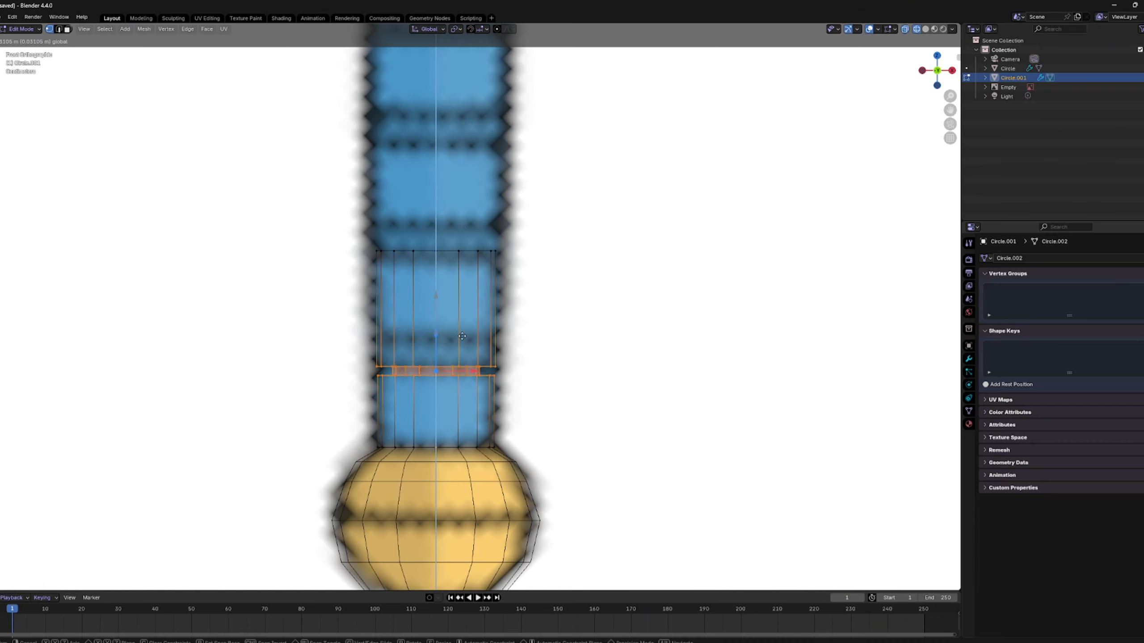
click(461, 330)
Step: Select the second segment's top ring and lower it about 0.018 m along Z to the next drawn band
drag(582, 216, 367, 275)
key(g)
key(z)
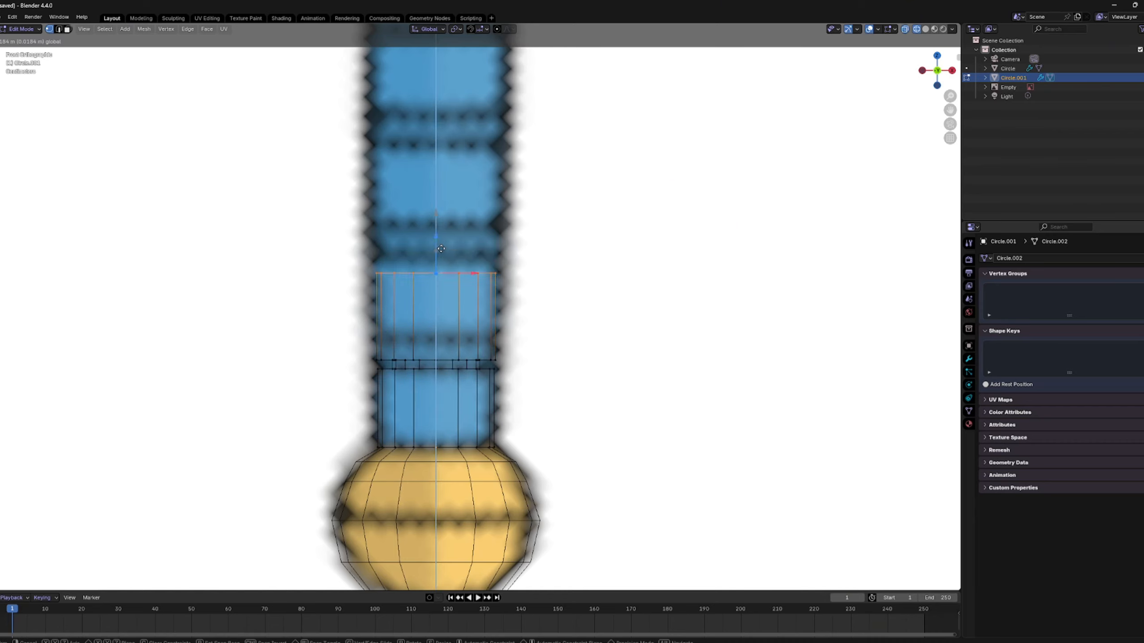
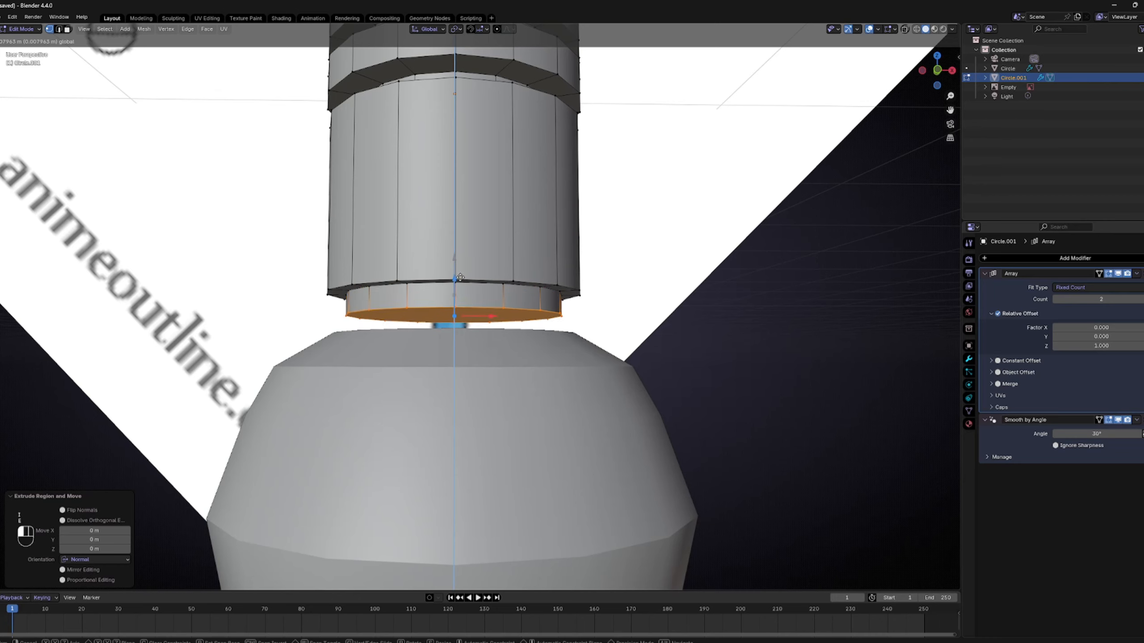
Step: Finish extending the grip's inset bottom face downward, and lower the whole arrayed grip along Z onto the pommel in Object Mode
click(465, 287)
key(Tab)
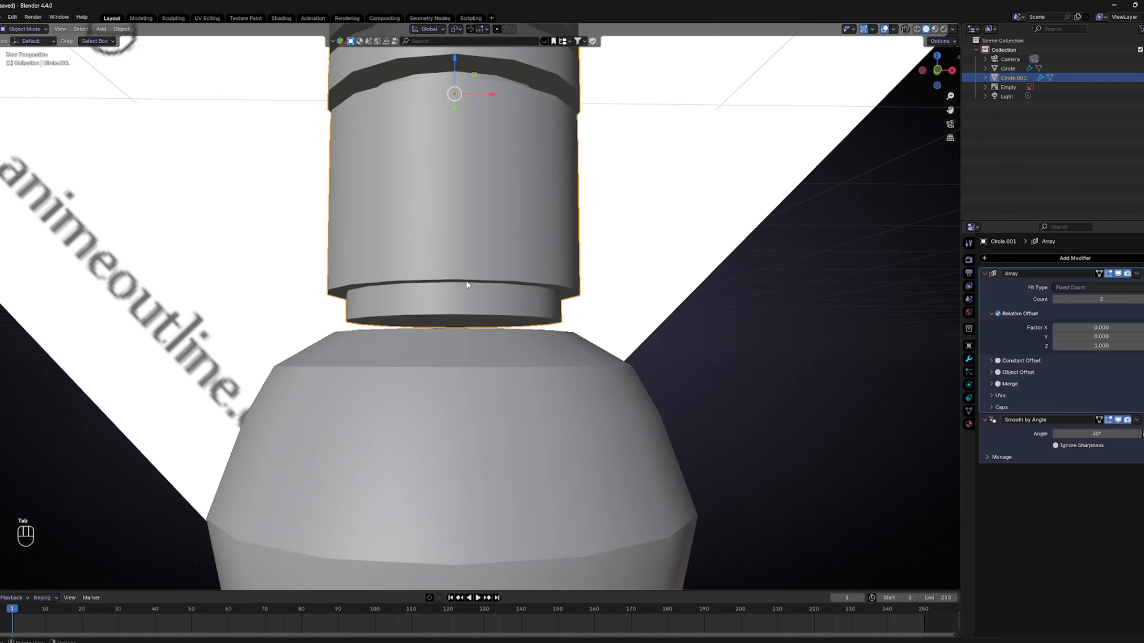
key(KP_1)
drag(454, 216, 457, 226)
key(Tab)
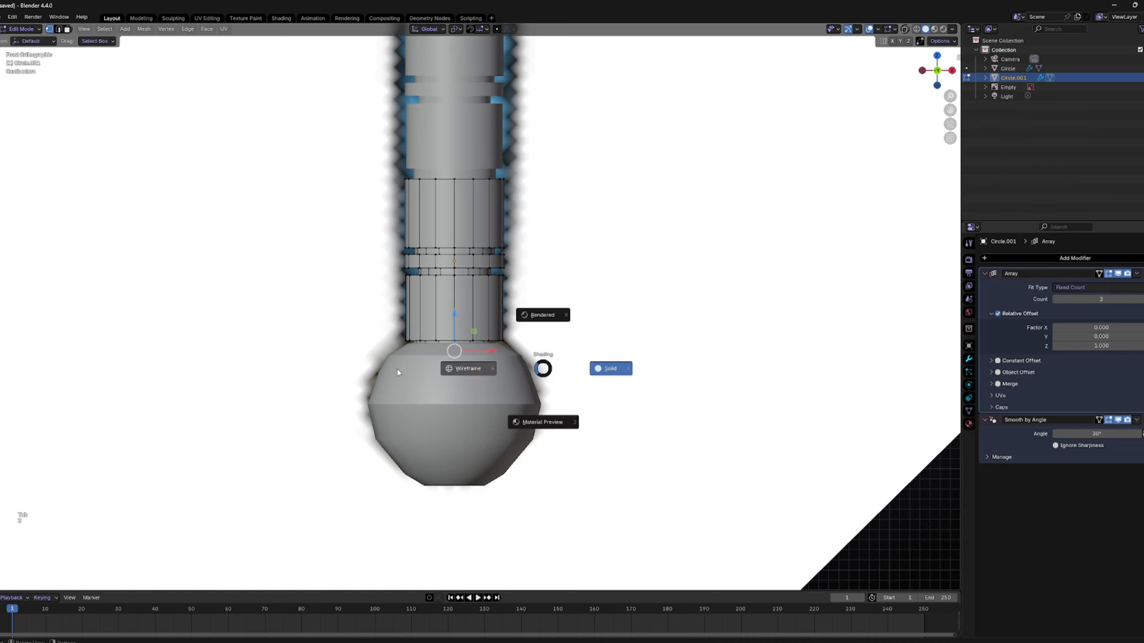
Step: Return to Object Mode and set the grip's Array modifier count to 4
click(514, 314)
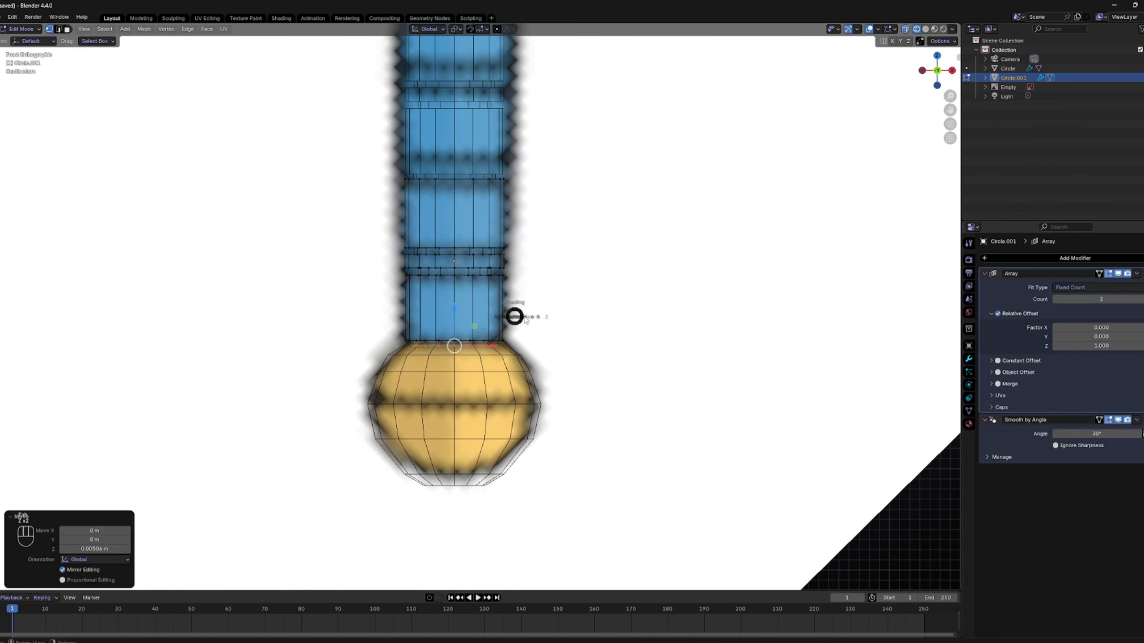
key(Tab)
scroll(568, 343, up, 2)
scroll(567, 343, down, 6)
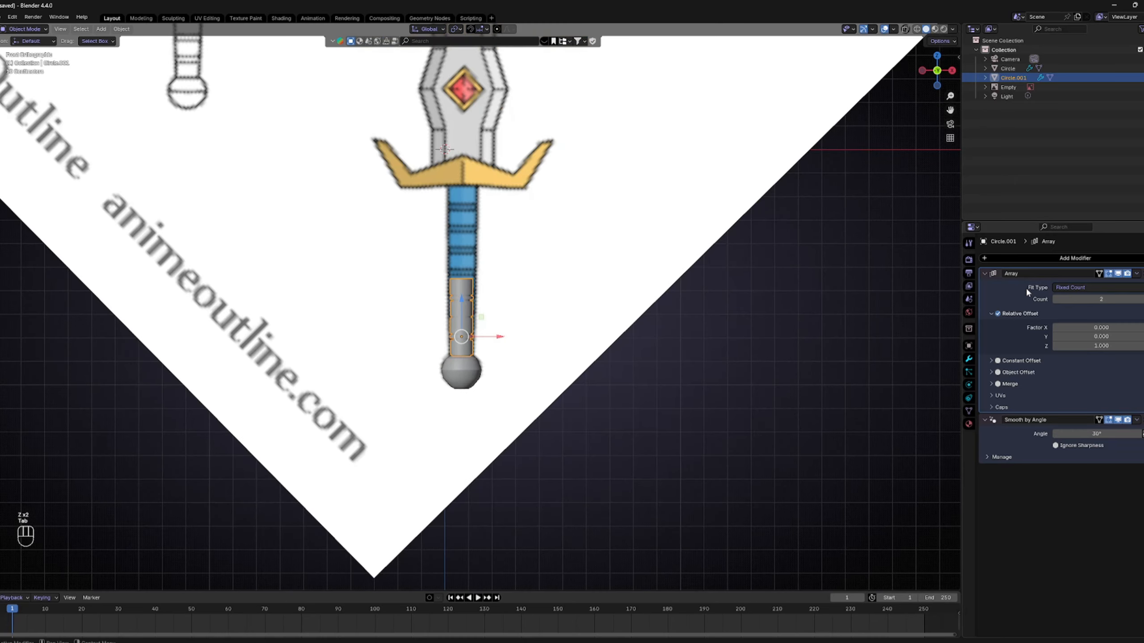
drag(1101, 300, 1131, 300)
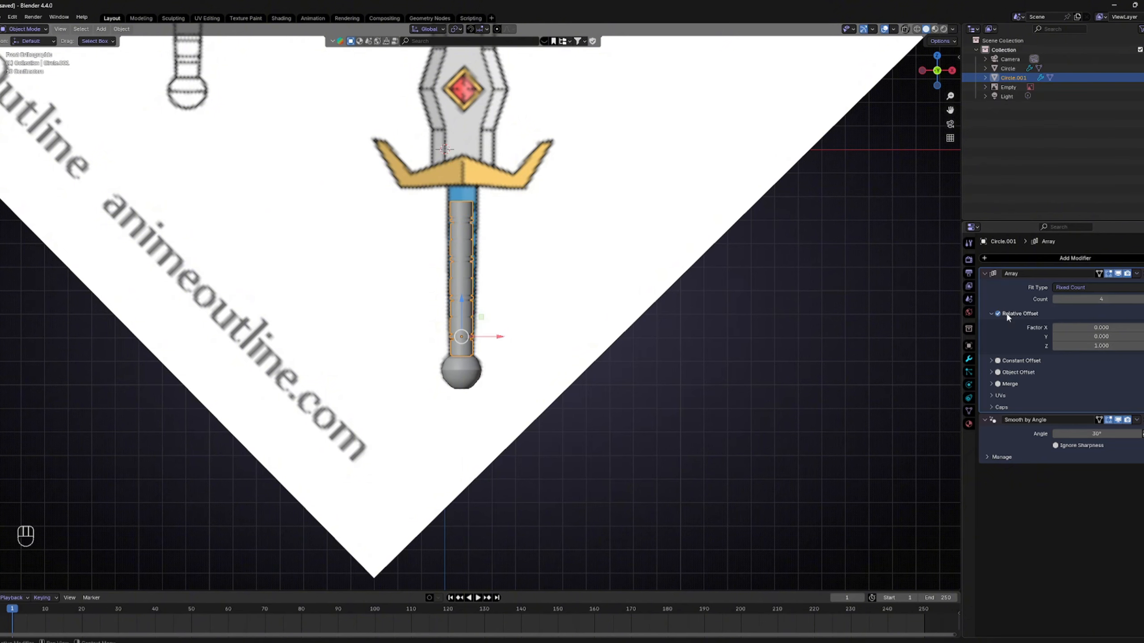
Step: Scale the arrayed grip uniformly by about 1.112 and set its origin to its geometry
scroll(630, 275, up, 4)
key(s)
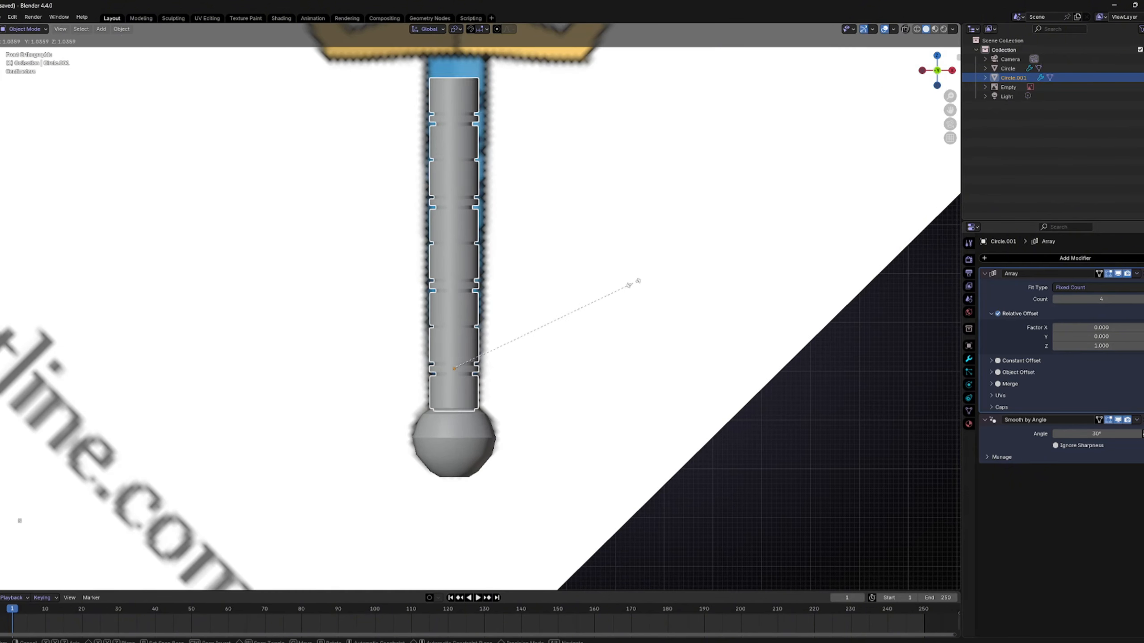
click(654, 293)
shift+middle_drag(593, 278, 571, 300)
right_click(422, 256)
mouse_move(422, 256)
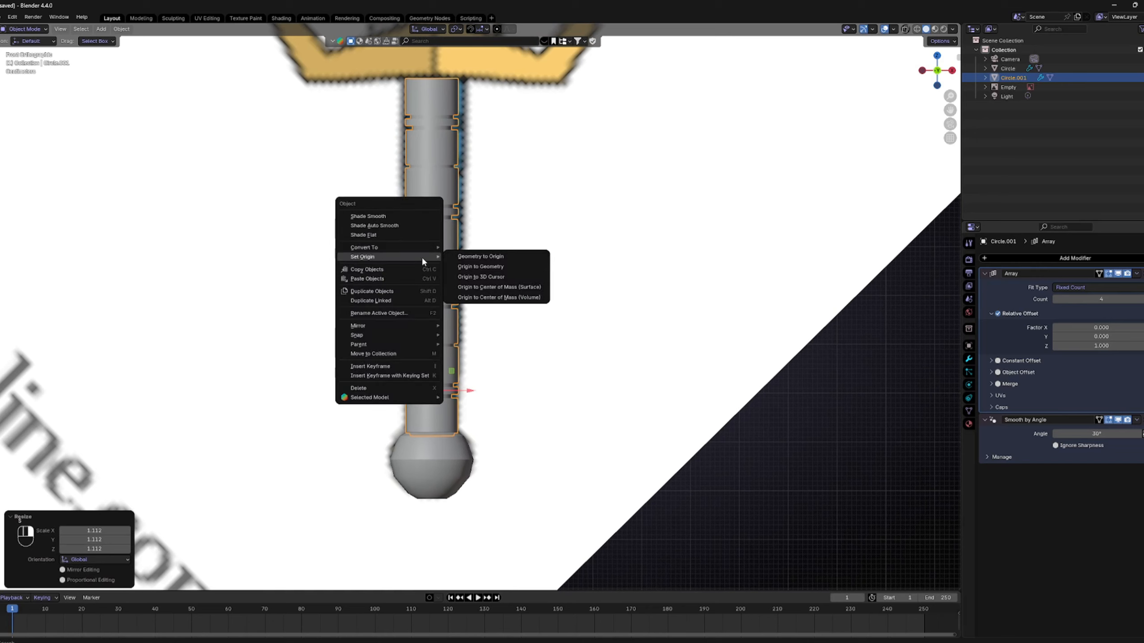
click(465, 268)
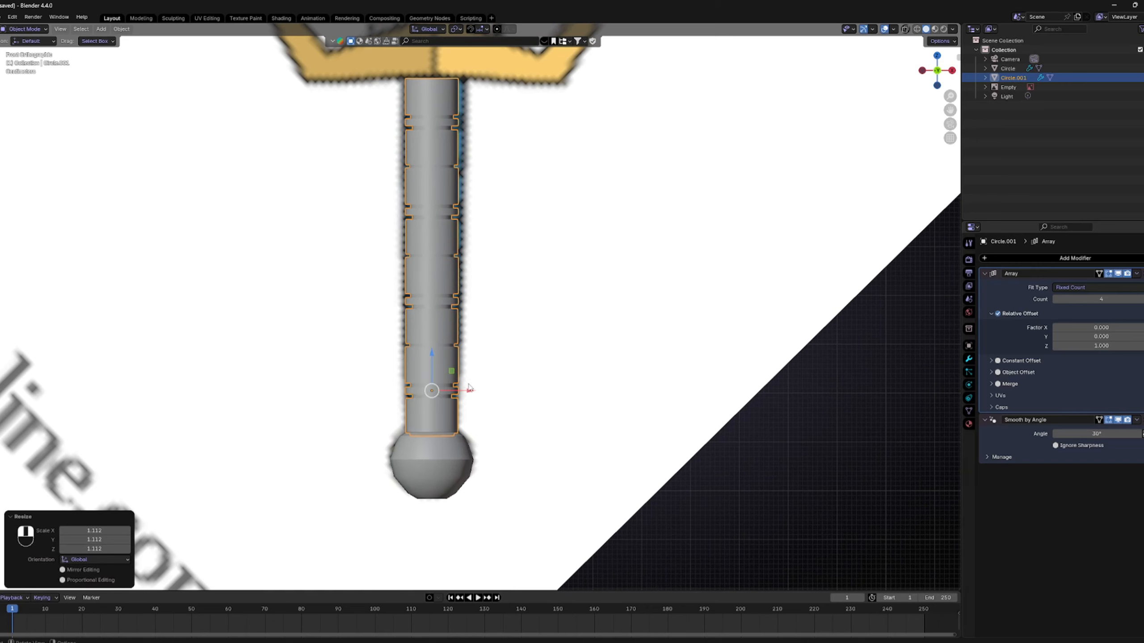
Step: Fine-tune the grip's height along Z so it fits between the pommel and the drawn guard
mouse_move(433, 353)
mouse_down()
mouse_move(437, 339)
mouse_move(443, 350)
mouse_up()
shift+middle_drag(520, 177, 508, 282)
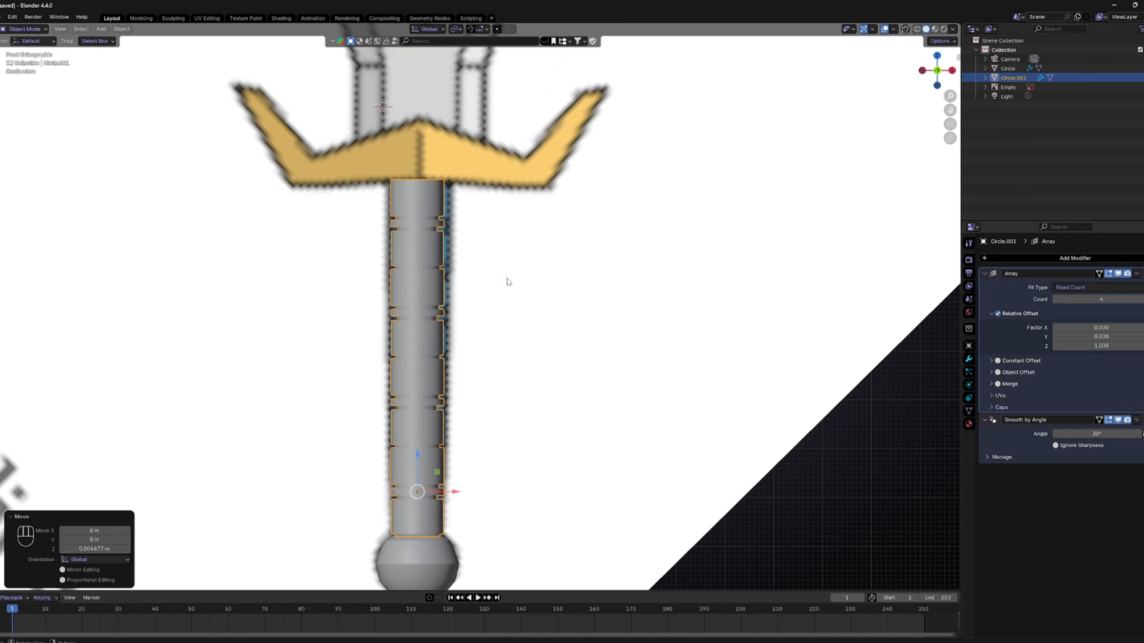
drag(453, 491, 422, 460)
right_click(450, 485)
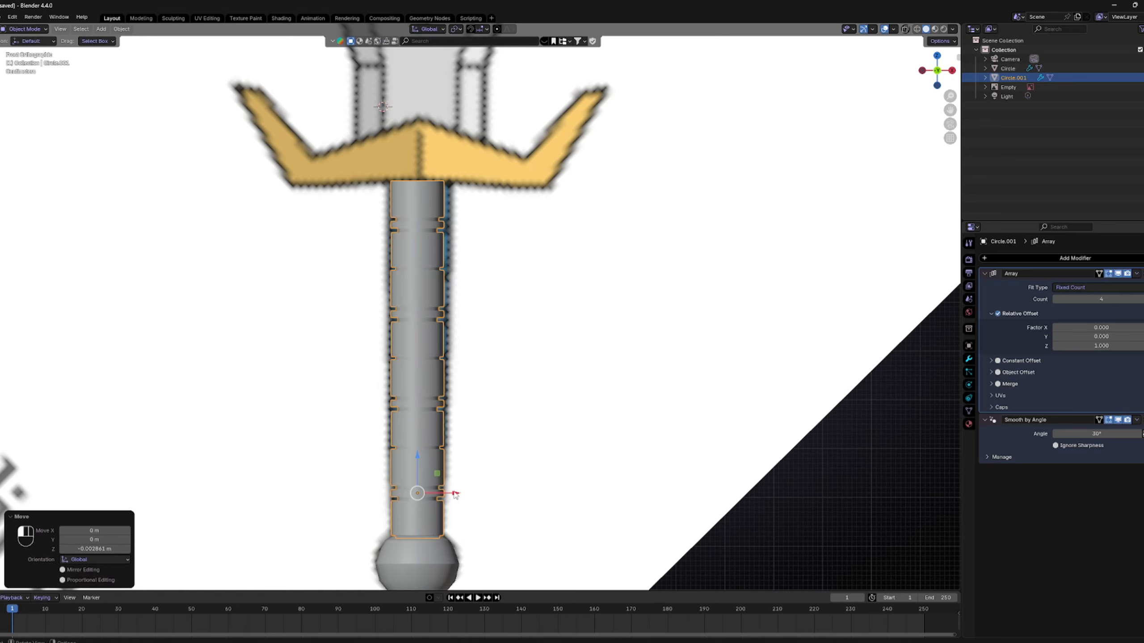
drag(455, 494, 453, 495)
Step: Rotate the reference image about -0.127° and shift it about -0.01 m along X to align the drawn grip with the model
click(538, 383)
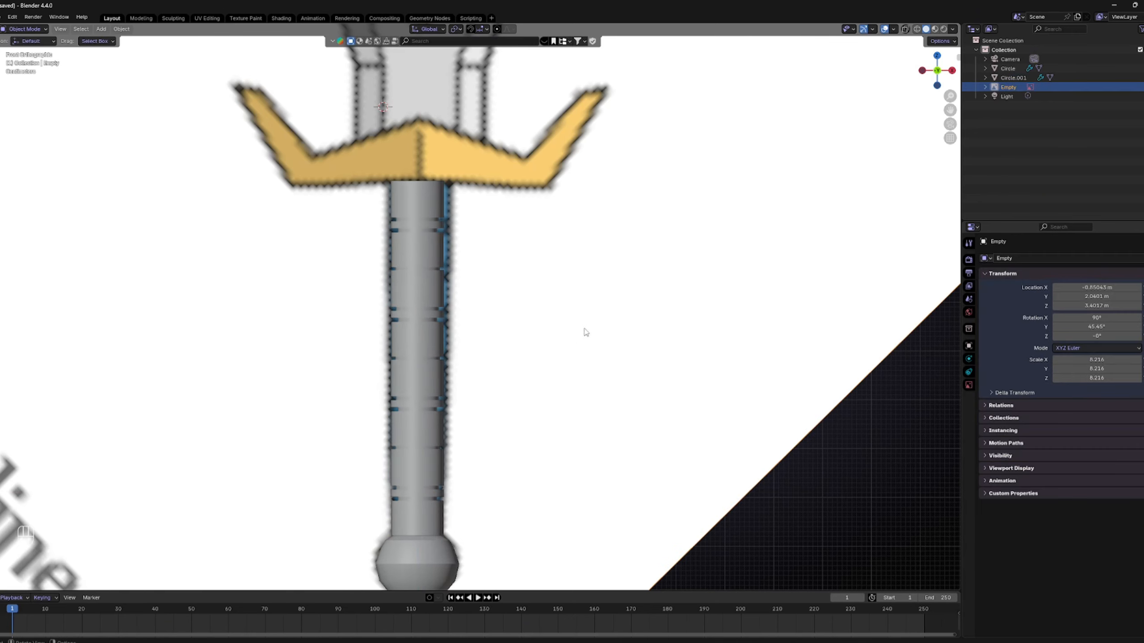
scroll(622, 323, down, 1)
key(r)
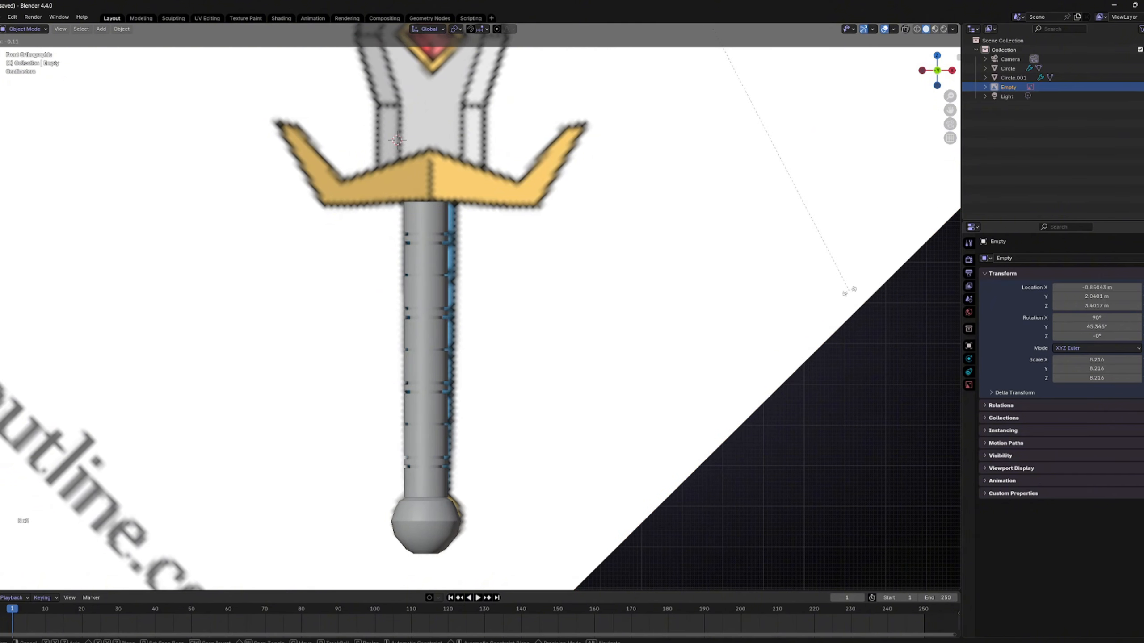
click(849, 294)
key(g)
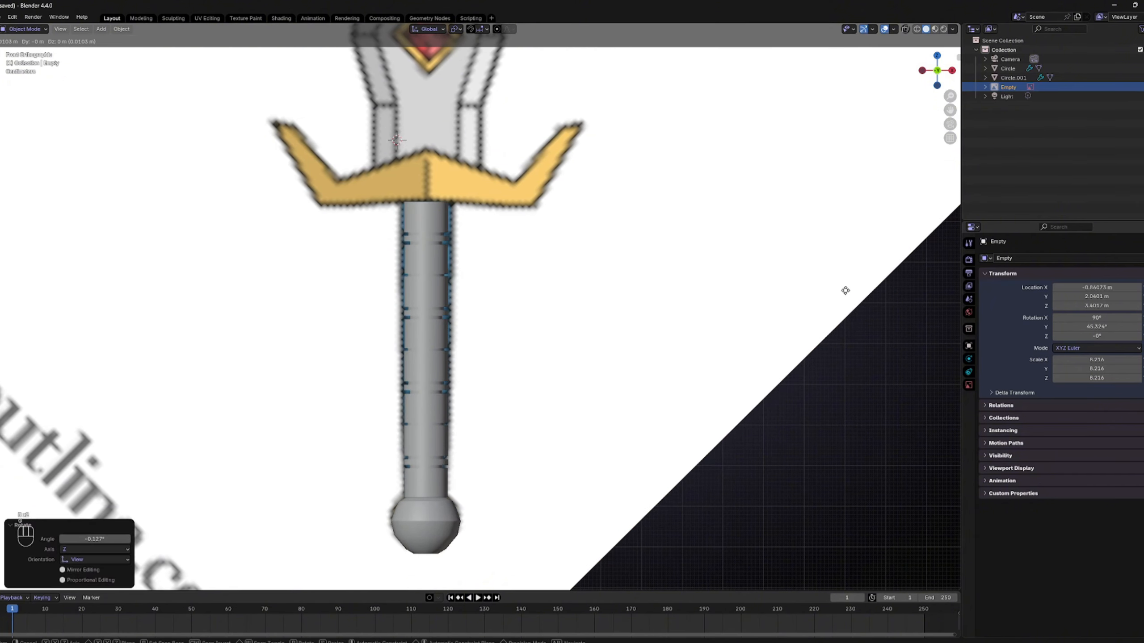
click(846, 292)
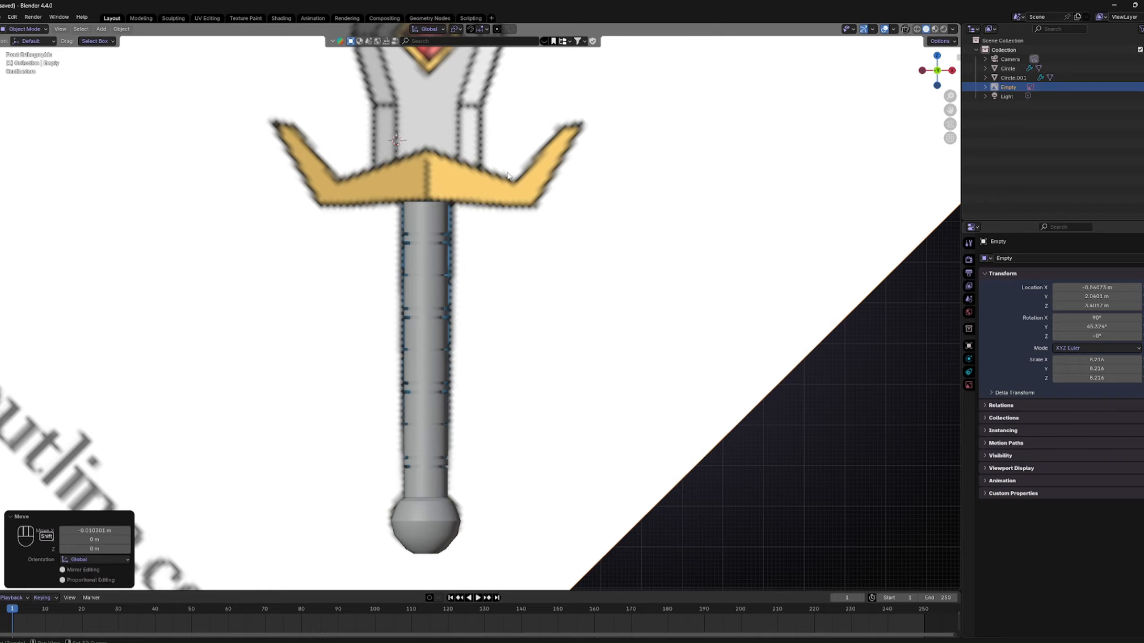
Step: Add a plane mesh for the guard and scale it to about 0.071
scroll(520, 316, up, 3)
shift+middle_drag(508, 176, 517, 327)
click(476, 363)
scroll(477, 358, down, 2)
scroll(491, 316, up, 3)
click(491, 316)
scroll(522, 309, down, 3)
scroll(526, 309, up, 1)
key(shift+a)
mouse_move(520, 324)
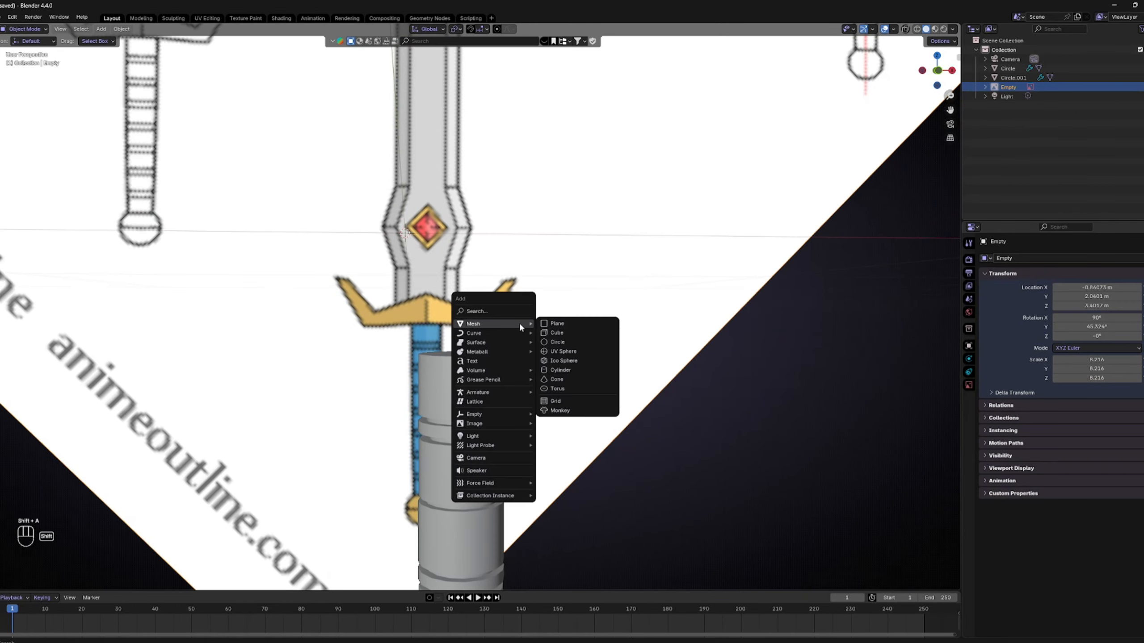
click(550, 324)
middle_drag(551, 324, 550, 330)
scroll(630, 319, up, 3)
key(s)
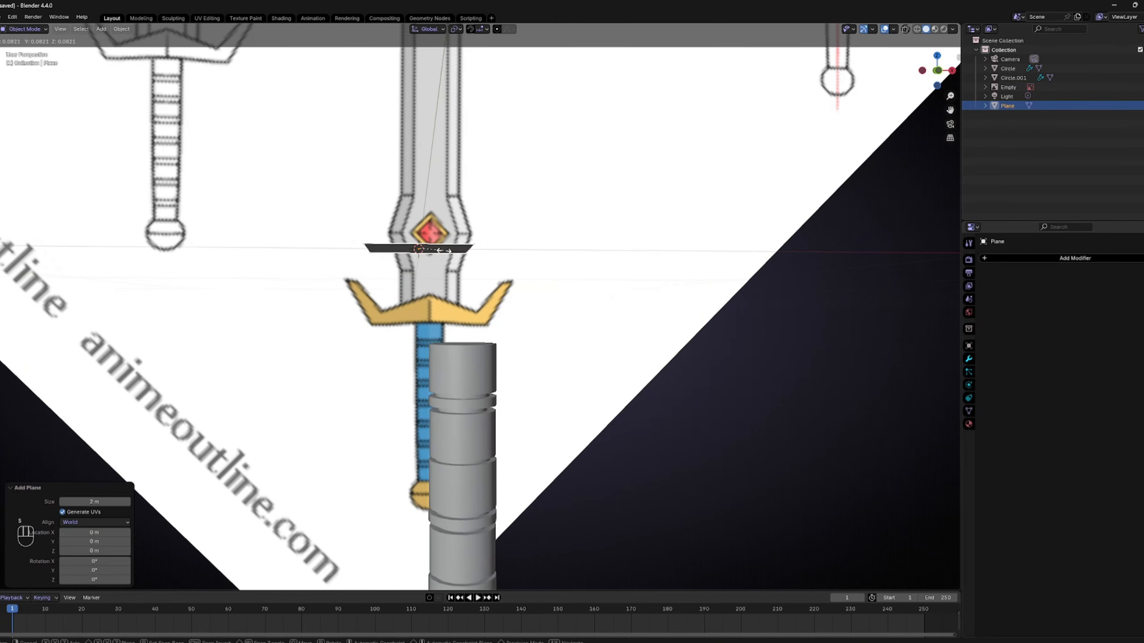
click(443, 252)
Step: Move the plane along X over the grip and lower it along Z onto the grip's top
key(g)
key(x)
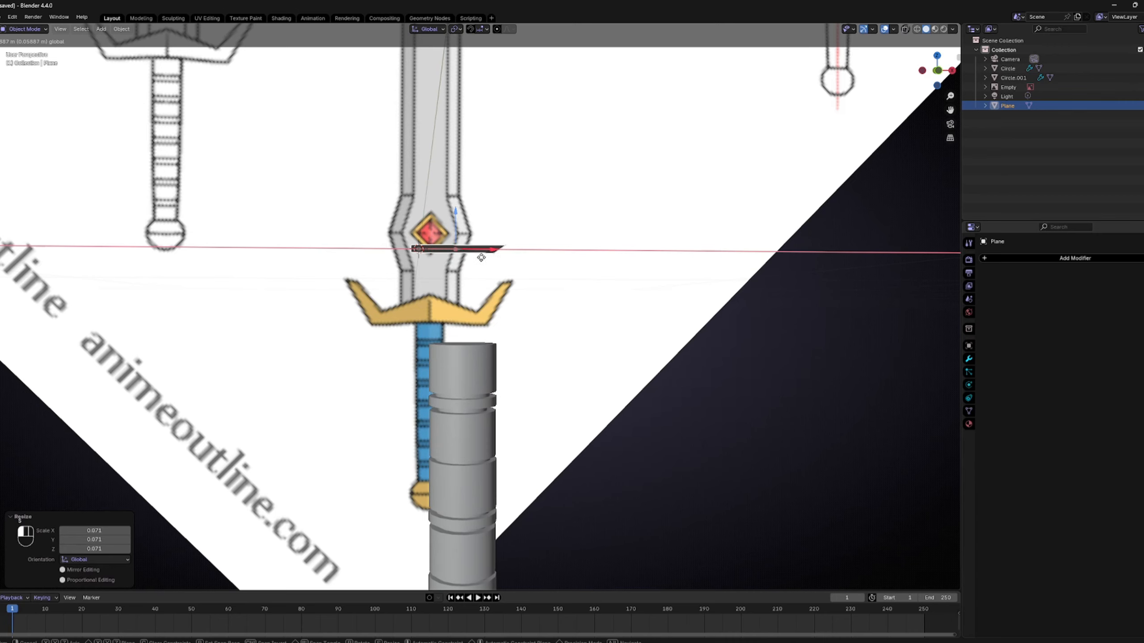
drag(486, 258, 486, 258)
drag(463, 216, 470, 311)
middle_drag(469, 311, 458, 280)
scroll(457, 273, up, 4)
middle_drag(433, 215, 426, 102)
drag(437, 211, 454, 210)
Step: In Edit Mode, add a centred loop cut that splits the plane into two halves across X
key(Tab)
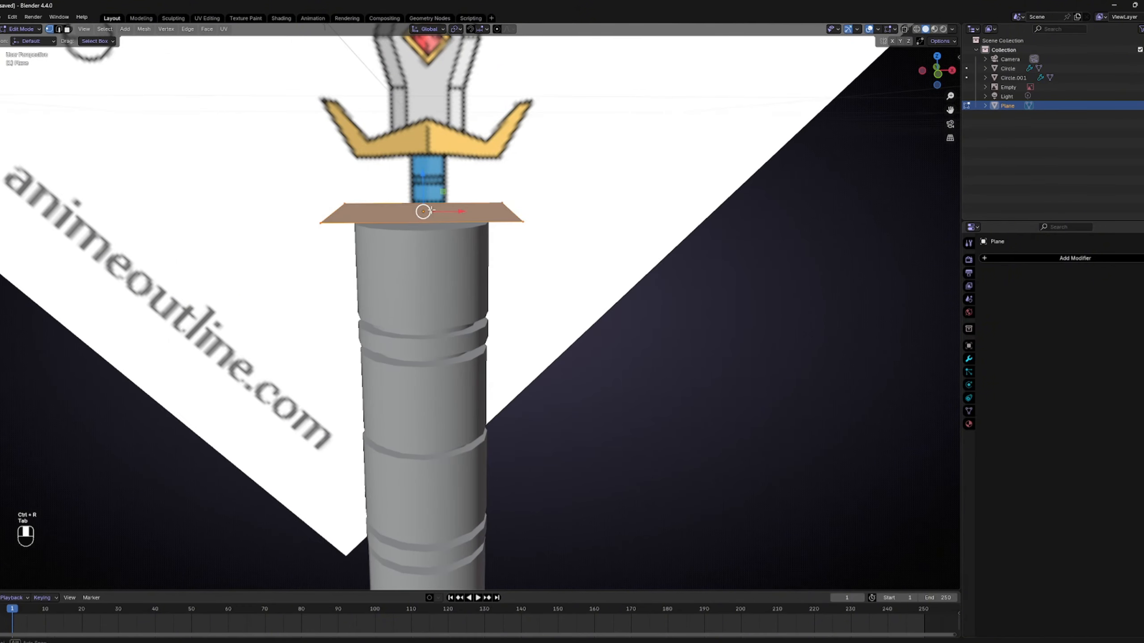
key(Tab)
key(Tab)
middle_drag(431, 211, 439, 191)
middle_drag(445, 245, 439, 253)
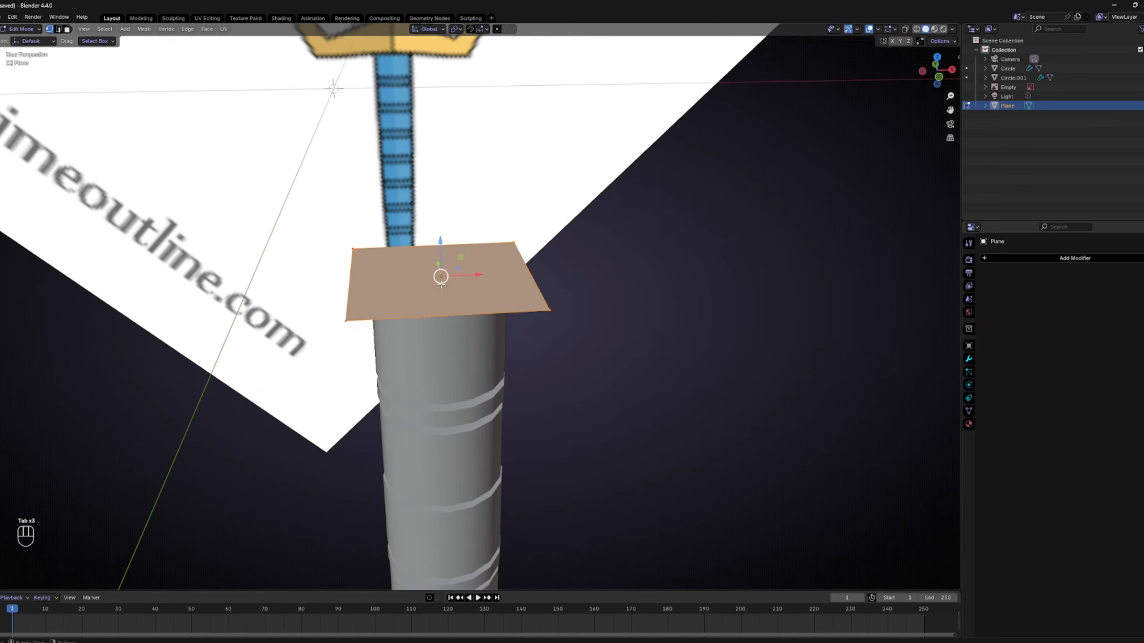
key(ctrl+r)
click(439, 299)
right_click(440, 299)
Step: Select the plane's outer vertices on the negative X side, delete them, and return to Object Mode
key(z)
click(358, 298)
drag(254, 215, 370, 345)
key(z)
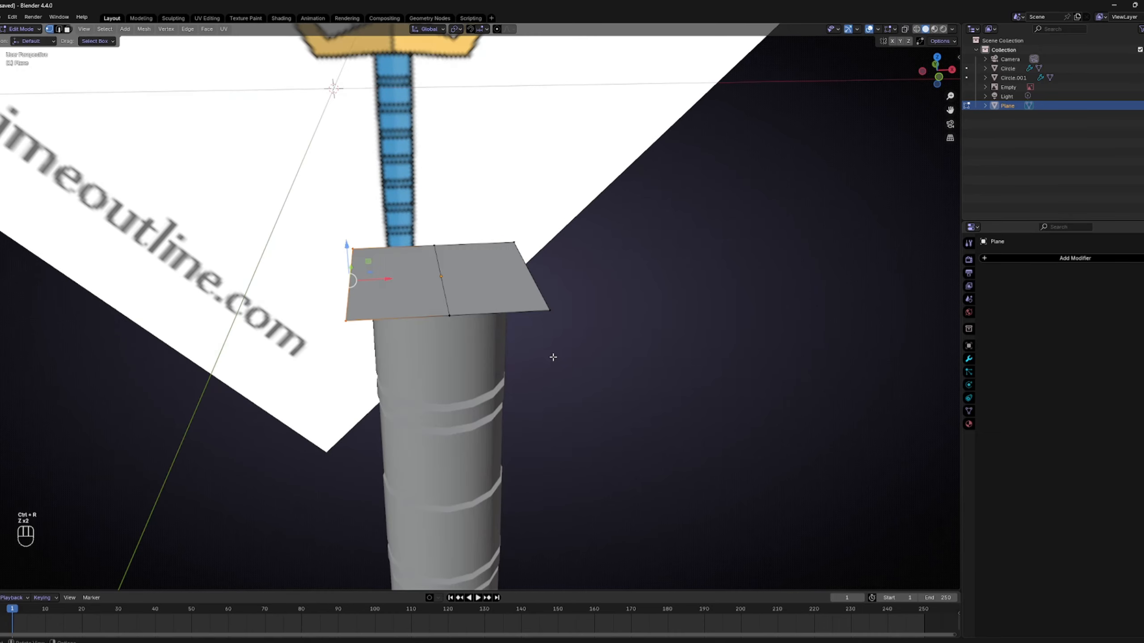
right_click(551, 358)
click(532, 562)
key(Tab)
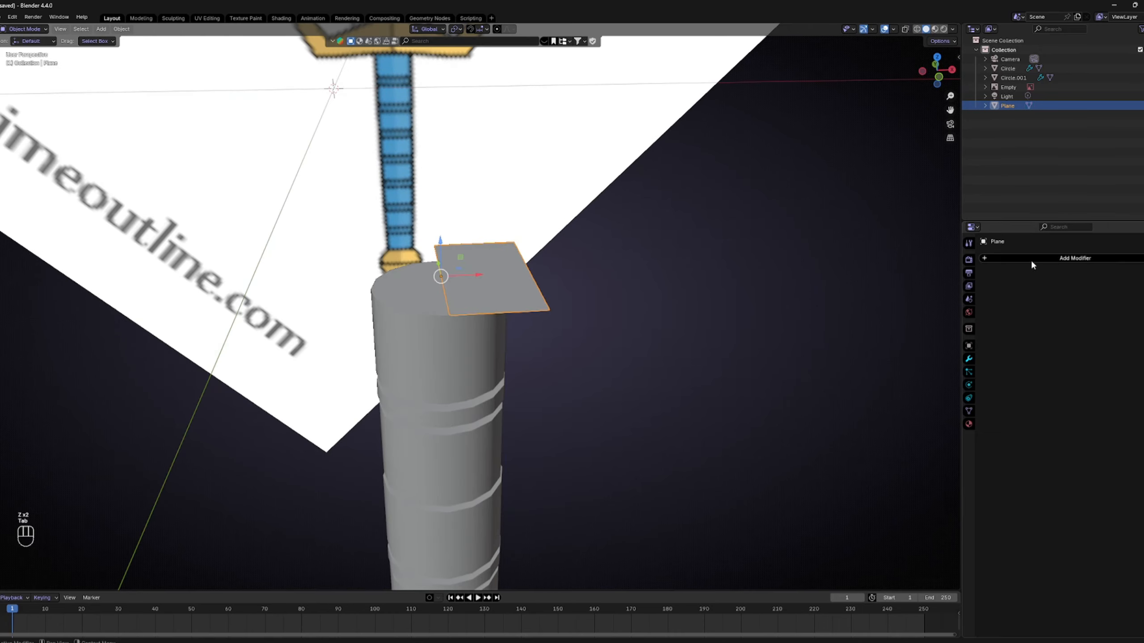
Step: Add a Mirror modifier on X to the half plane and lower it about 0.008 m along Z in front view
click(1031, 259)
mouse_move(1005, 260)
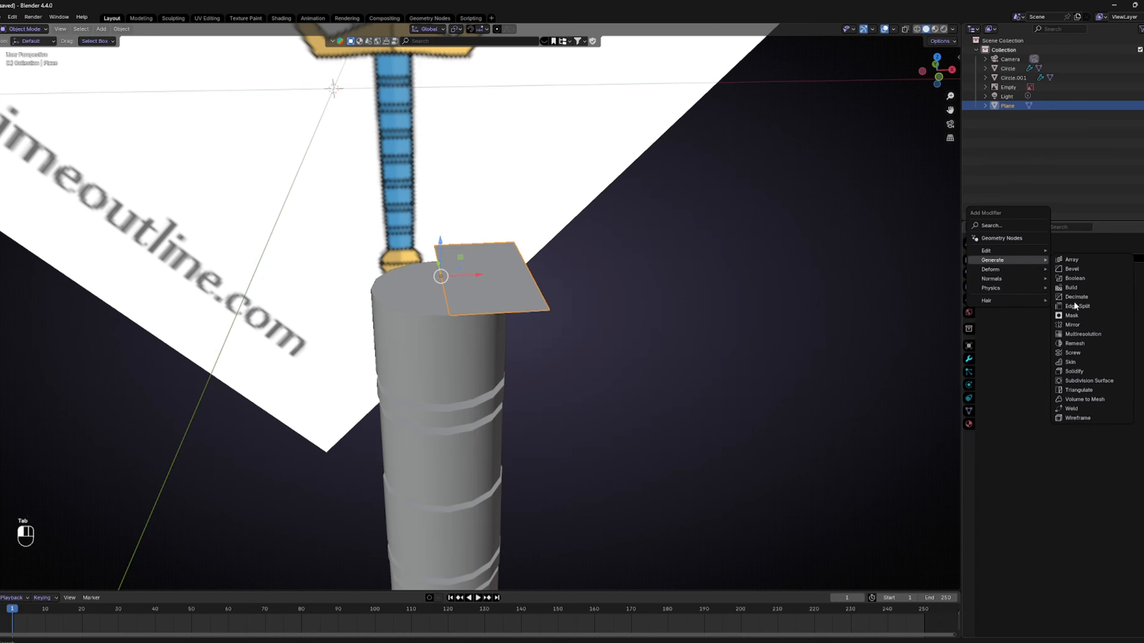
click(1073, 325)
middle_drag(716, 346, 594, 341)
key(KP_1)
shift+middle_drag(562, 255, 544, 323)
Step: In Edit Mode, extrude the half plane upward along Z toward the drawn guard's central peak in front view
key(Tab)
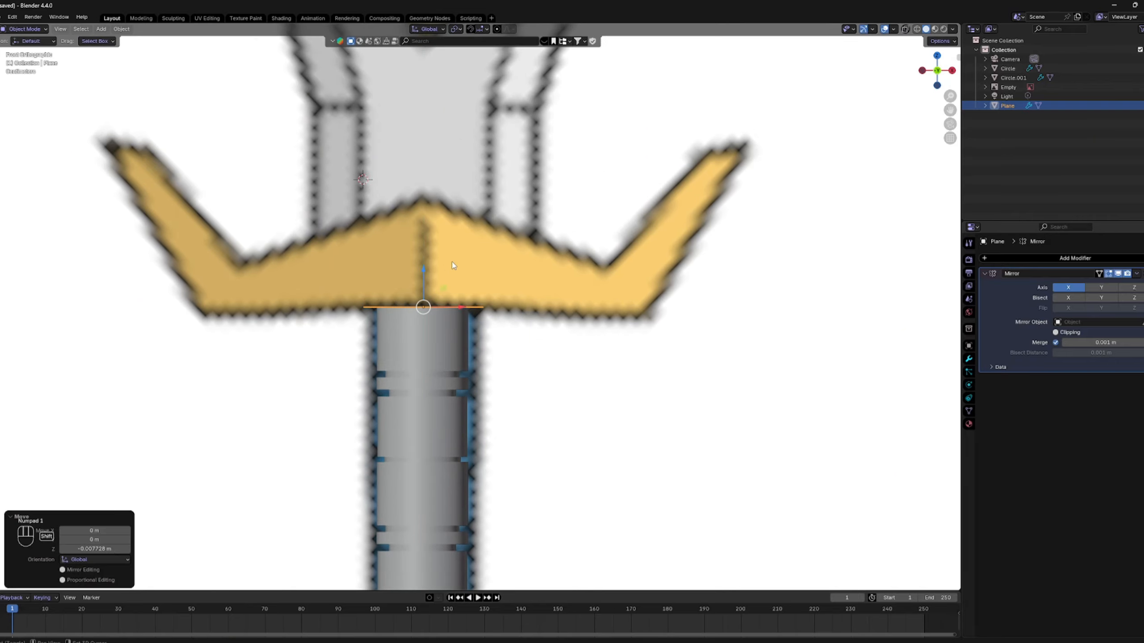
middle_drag(421, 265, 457, 297)
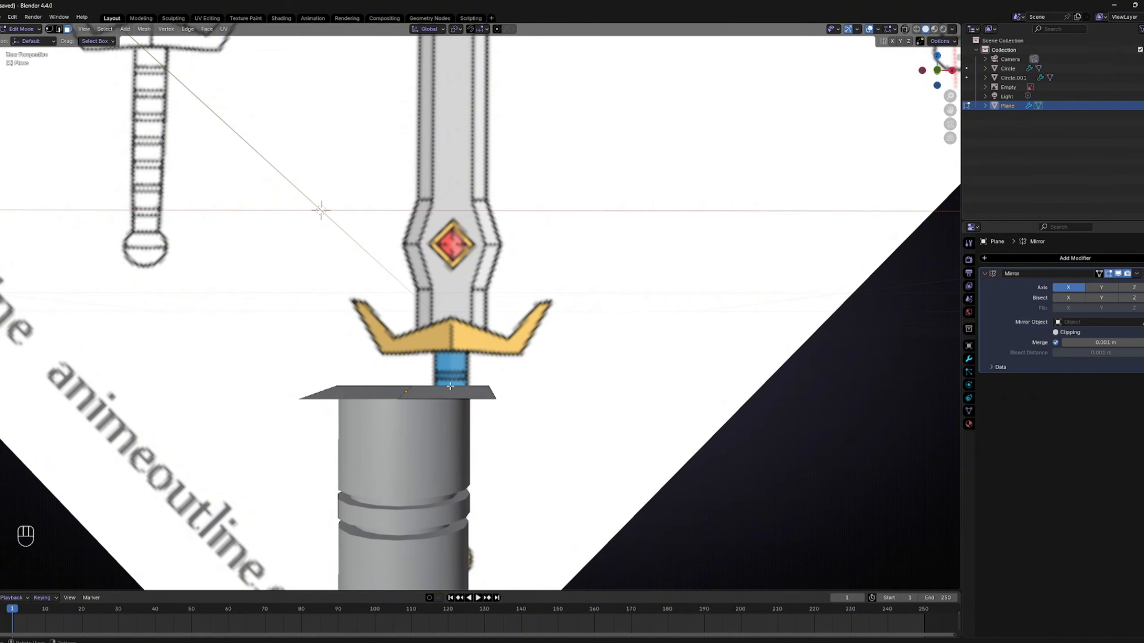
middle_drag(433, 379, 238, 256)
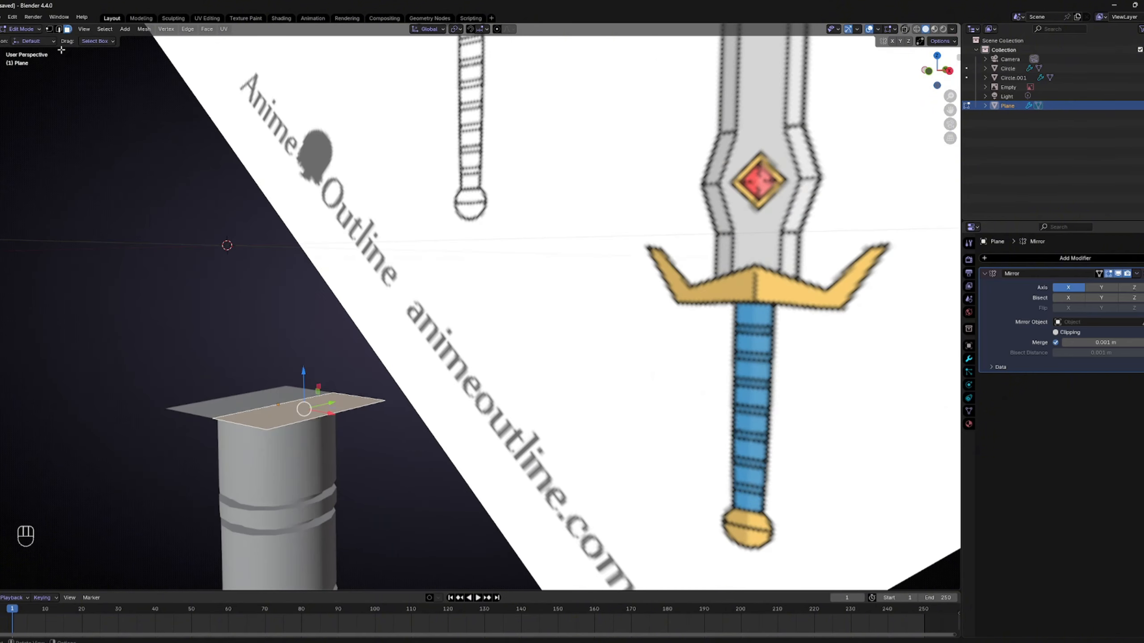
click(49, 32)
middle_drag(285, 187, 337, 212)
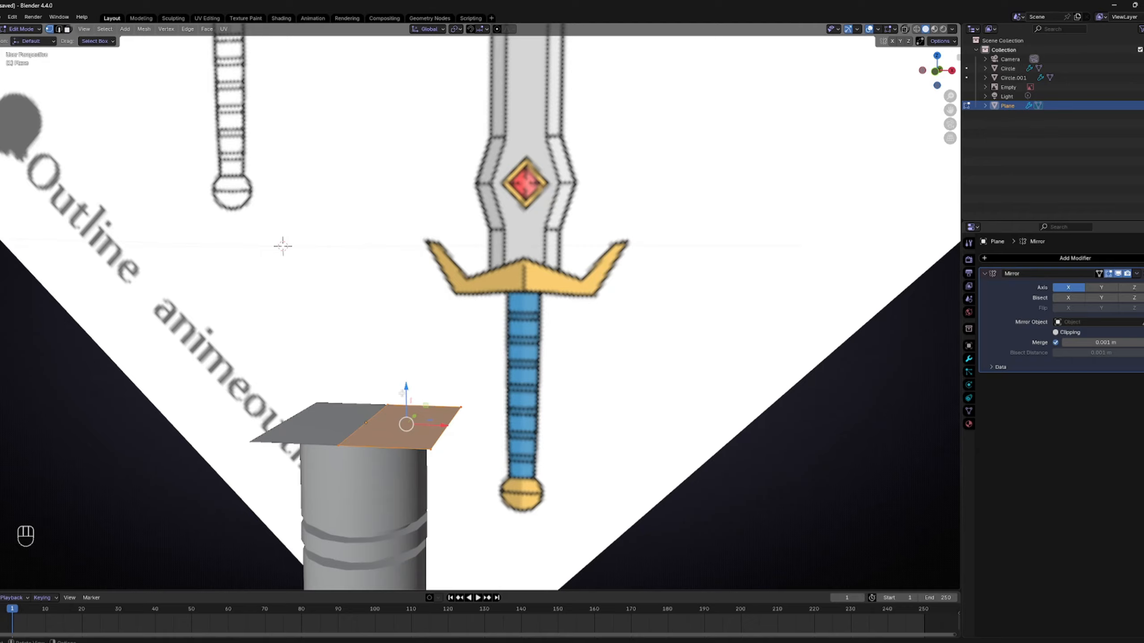
key(KP_1)
scroll(436, 355, up, 1)
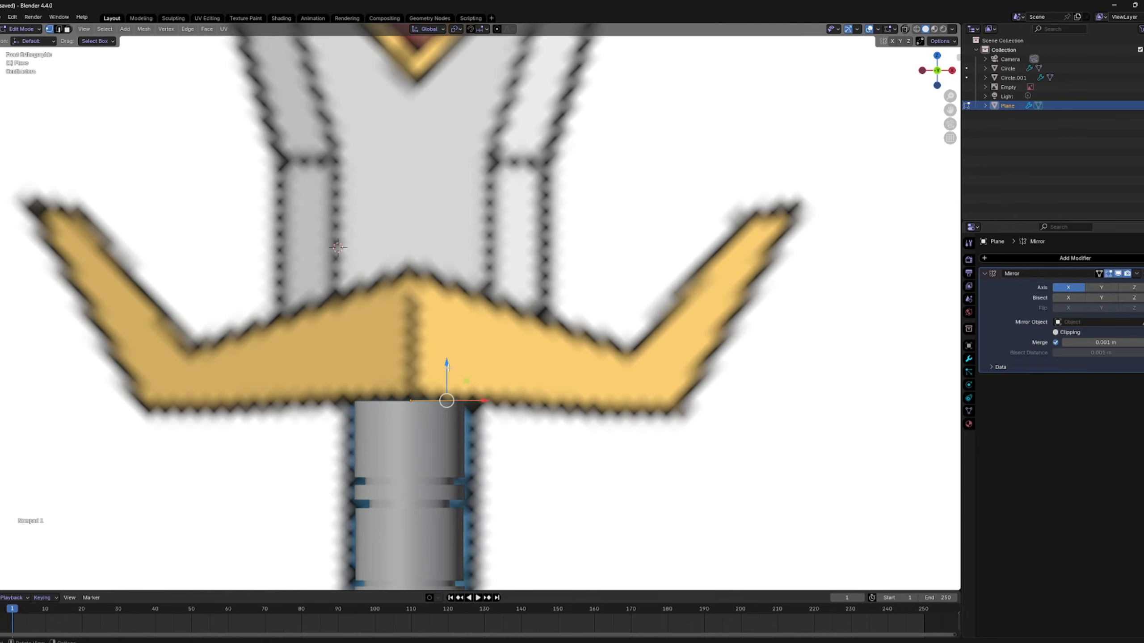
key(e)
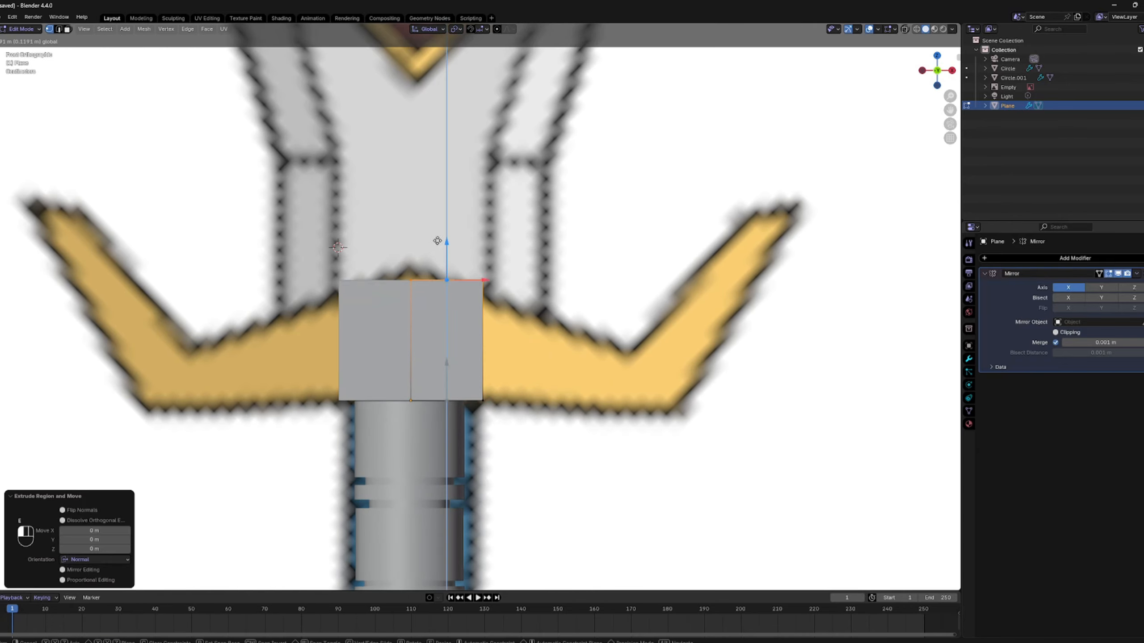
Step: In wireframe, fit the block's top centre and outer vertices to the drawn guard's sloping upper edge
key(z)
drag(434, 231, 479, 270)
click(414, 266)
click(484, 266)
shift+middle_drag(573, 260, 517, 238)
Step: Extrude the block's outer side along X and lower its new top and bottom corners to the guard outline
drag(517, 238, 415, 387)
key(e)
right_click(472, 337)
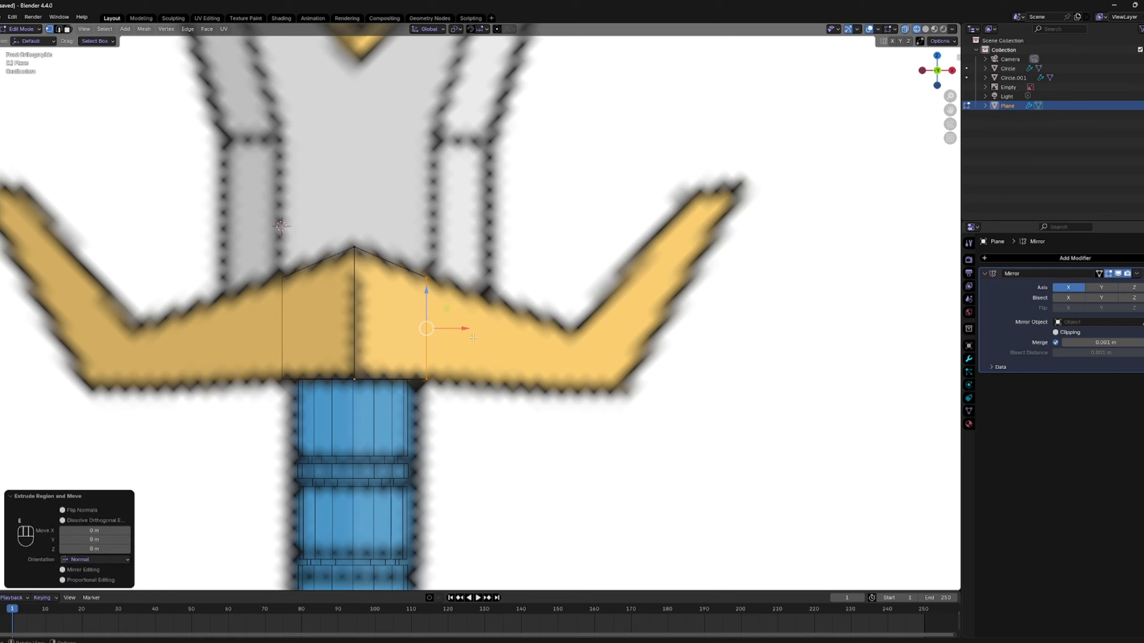
drag(470, 332, 551, 335)
click(517, 267)
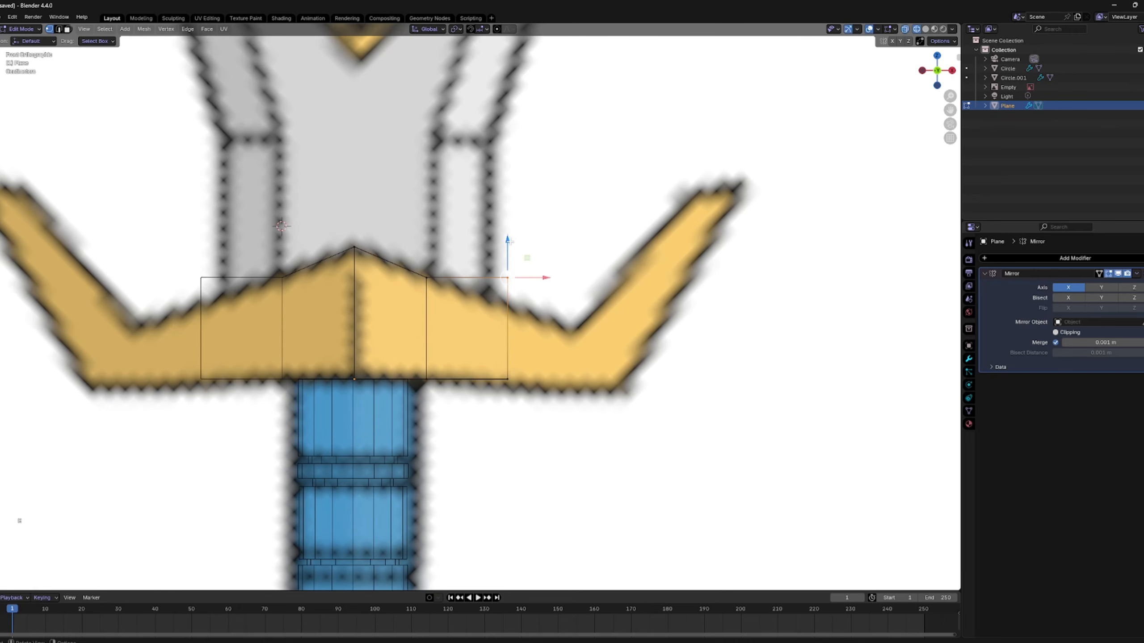
drag(509, 241, 511, 269)
click(508, 380)
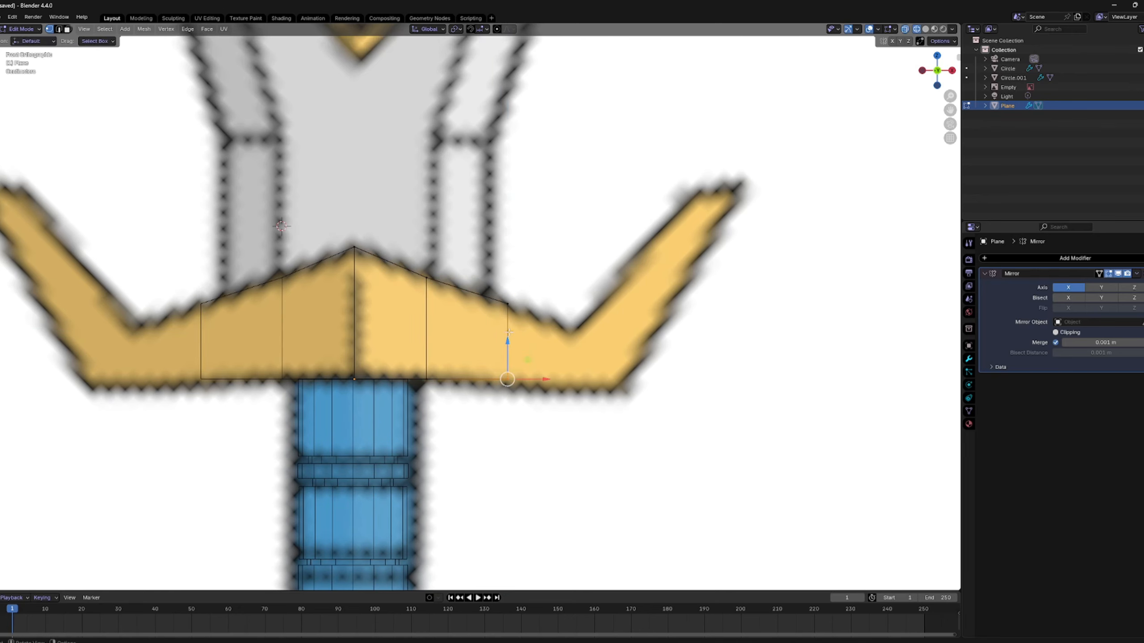
drag(510, 341, 511, 348)
Step: Extrude the guard's end along X to the drawn inner bend and fit its top and bottom corners to the outline
drag(568, 259, 495, 408)
key(e)
right_click(524, 347)
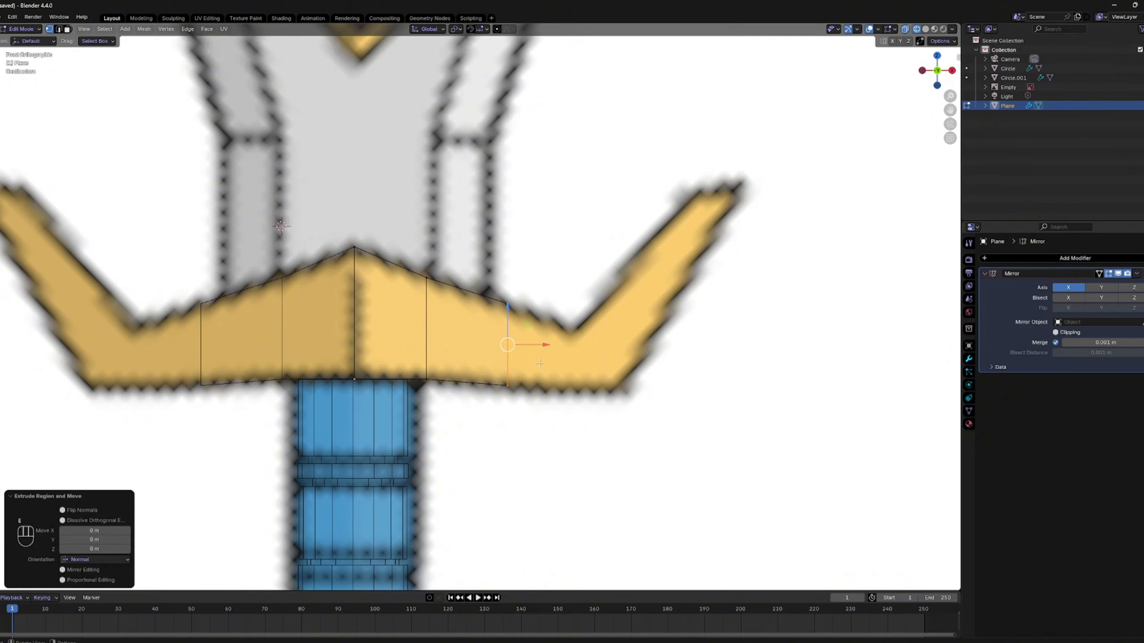
drag(538, 346, 608, 346)
click(577, 304)
drag(576, 267, 576, 295)
drag(598, 332, 592, 332)
click(576, 387)
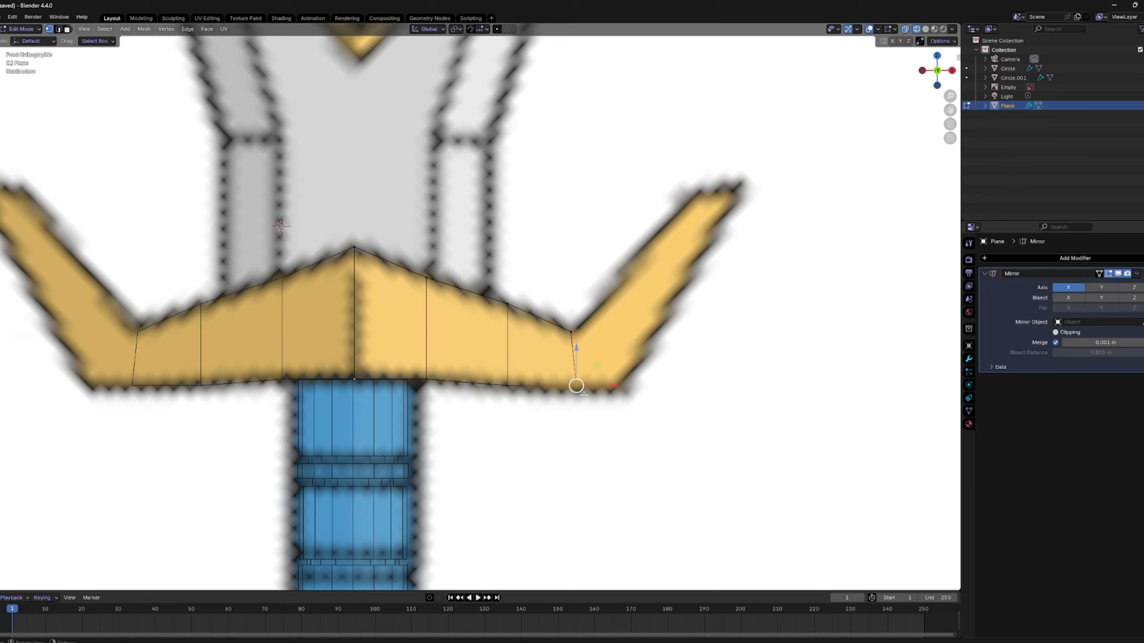
drag(595, 387, 556, 418)
Step: Extrude the guard's end farther along X and shape its corners to the lower outer bend and the start of the horn
key(e)
key(x)
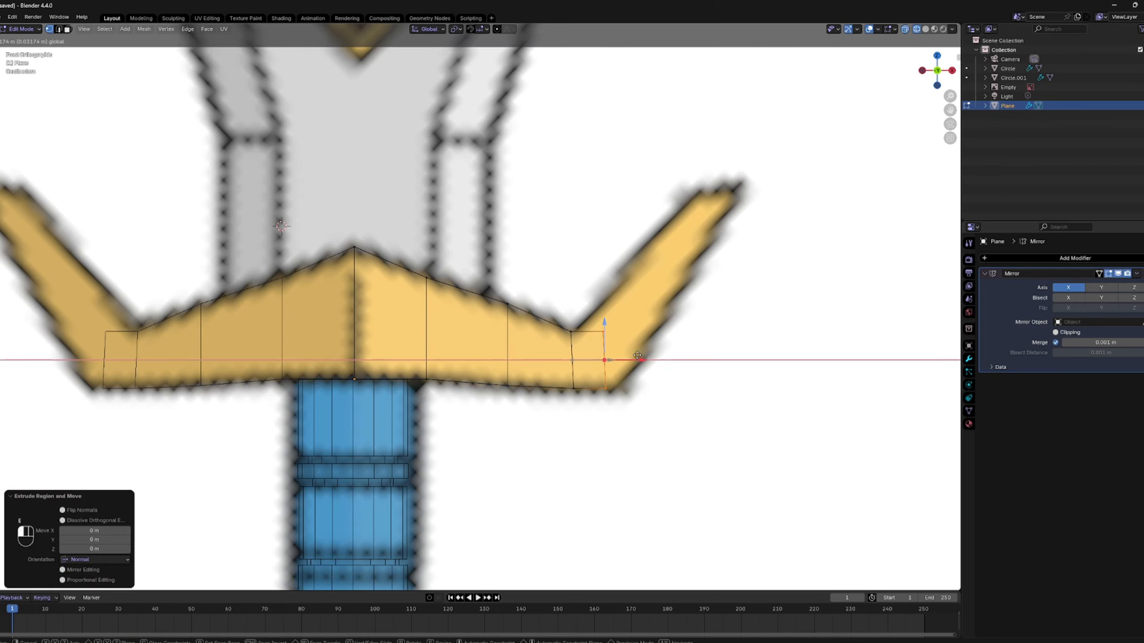
drag(637, 356, 639, 356)
drag(673, 367, 580, 404)
drag(645, 388, 651, 387)
drag(590, 351, 605, 266)
shift+middle_drag(604, 266, 537, 308)
drag(536, 309, 537, 307)
drag(587, 382, 582, 431)
Step: Extrude the guard's end up along the drawn horn and fit its corners, shifting the outer one about 0.013 m along X
drag(595, 292, 558, 369)
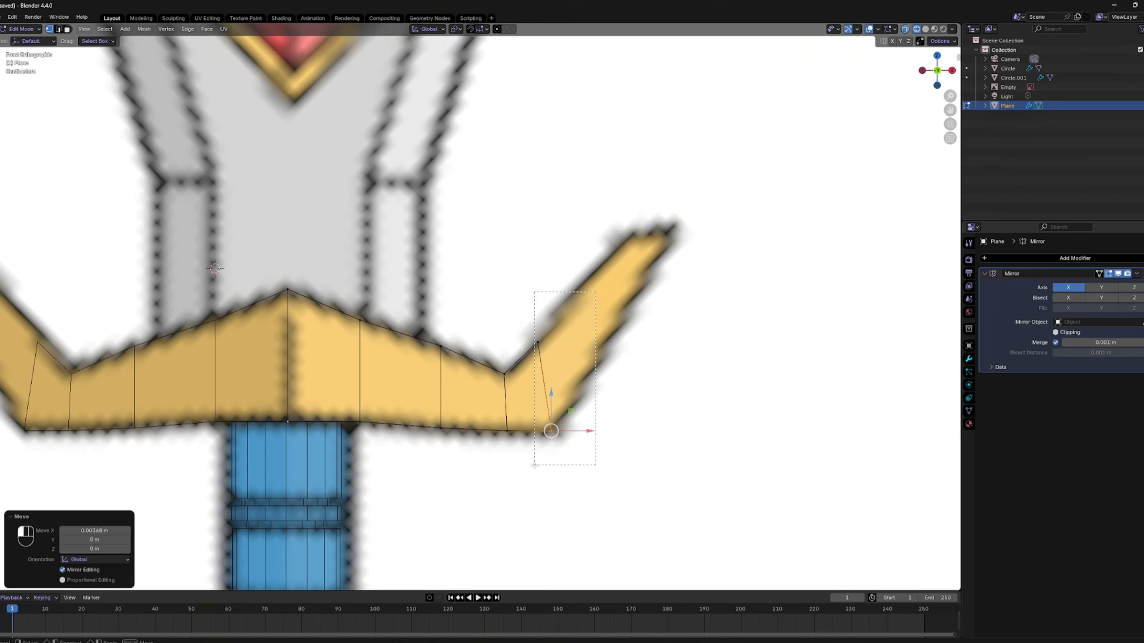
drag(534, 466, 534, 465)
drag(578, 386, 621, 218)
drag(642, 258, 642, 258)
drag(623, 230, 592, 280)
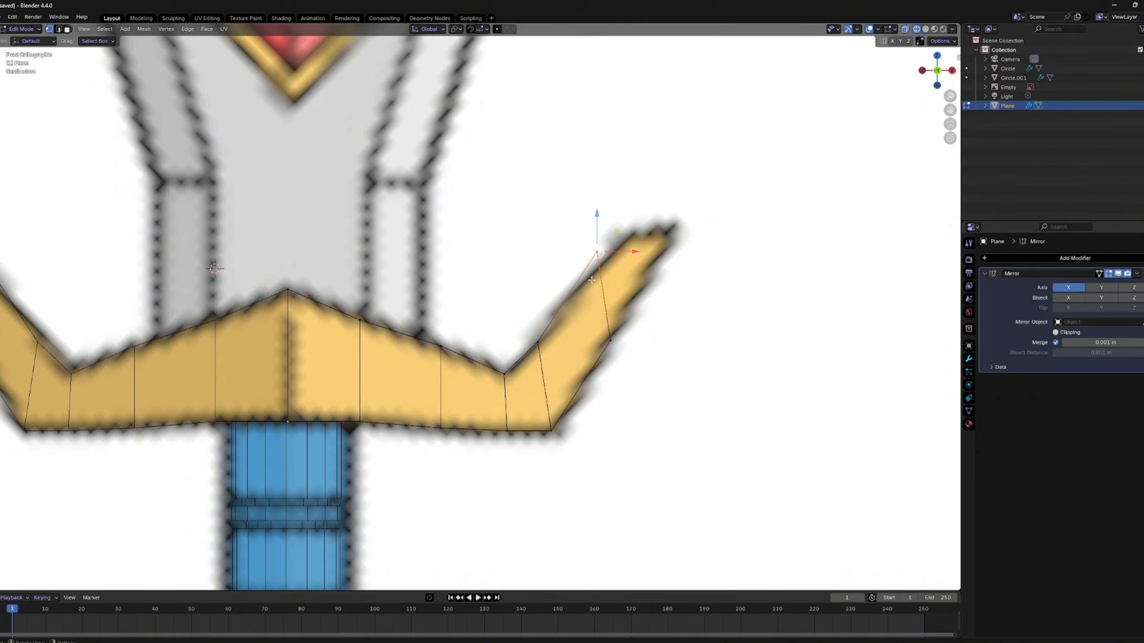
drag(596, 215, 597, 231)
click(611, 340)
drag(611, 311, 640, 312)
shift+middle_drag(629, 286, 532, 345)
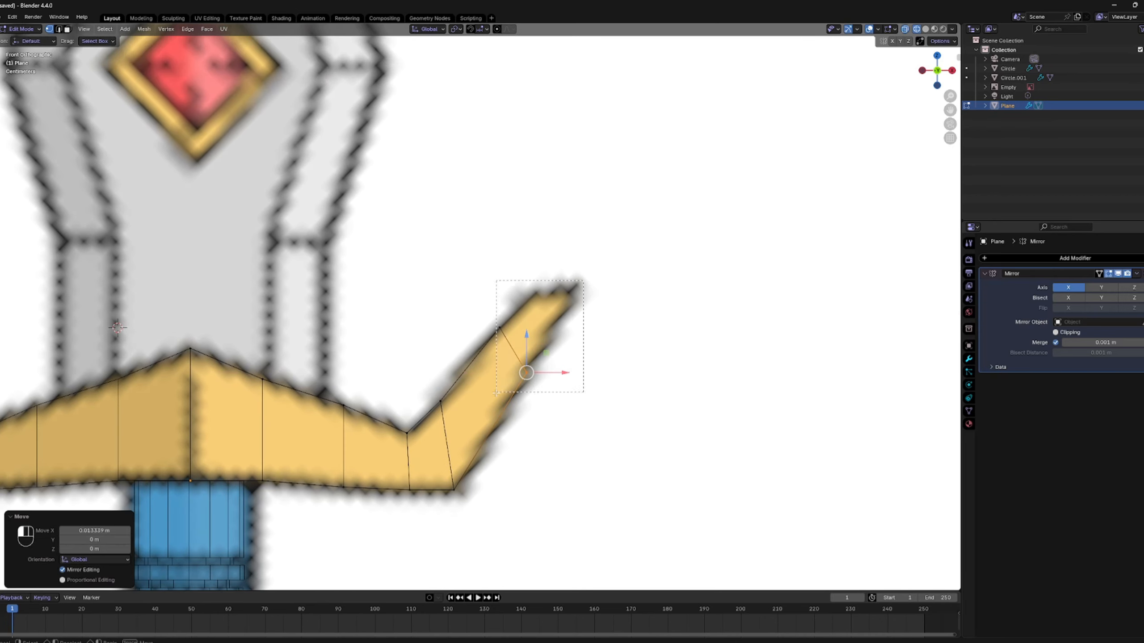
Step: Extrude the guard's end up along the drawn horn toward its tip and fit the new corners to the outline
drag(495, 393, 491, 395)
key(e)
right_click(498, 379)
drag(513, 309, 523, 251)
drag(543, 291, 589, 292)
drag(587, 241, 556, 256)
scroll(556, 262, down, 3)
scroll(586, 270, up, 5)
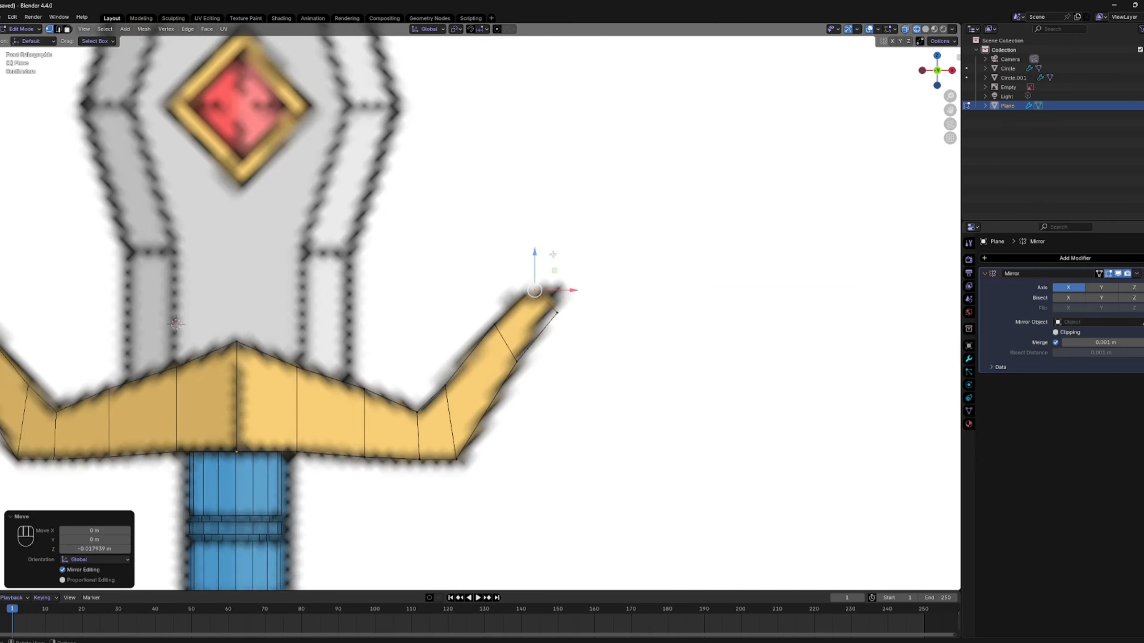
key(g)
click(627, 277)
Step: Move the outer corner of the horn's end up to the drawn point, refine its fit, and finish editing the guard
drag(663, 298, 609, 335)
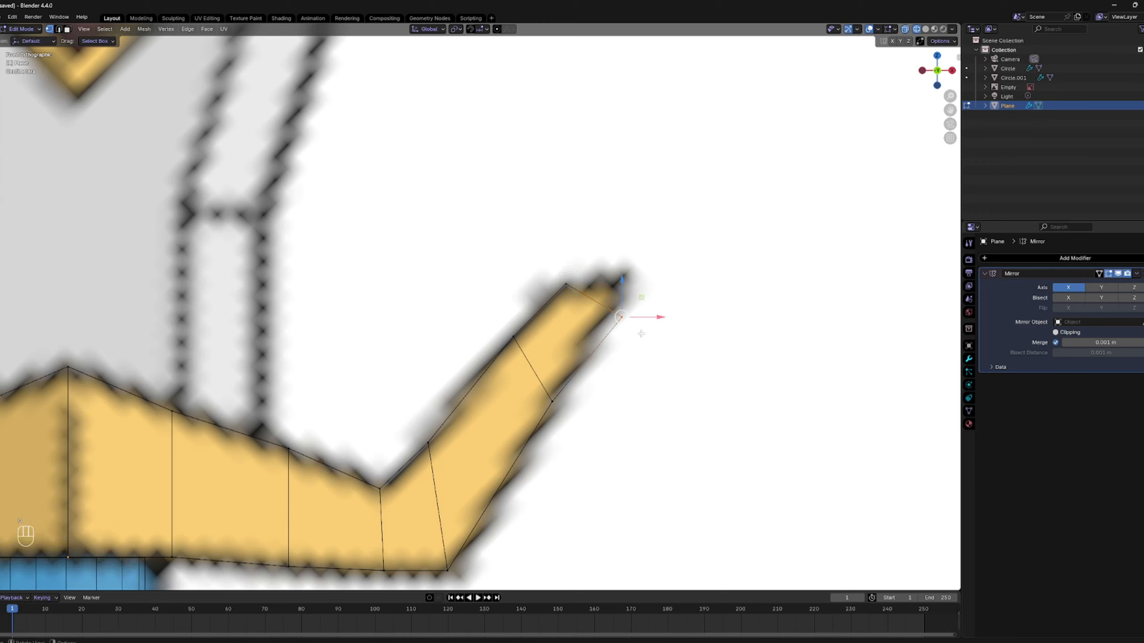
key(g)
click(682, 270)
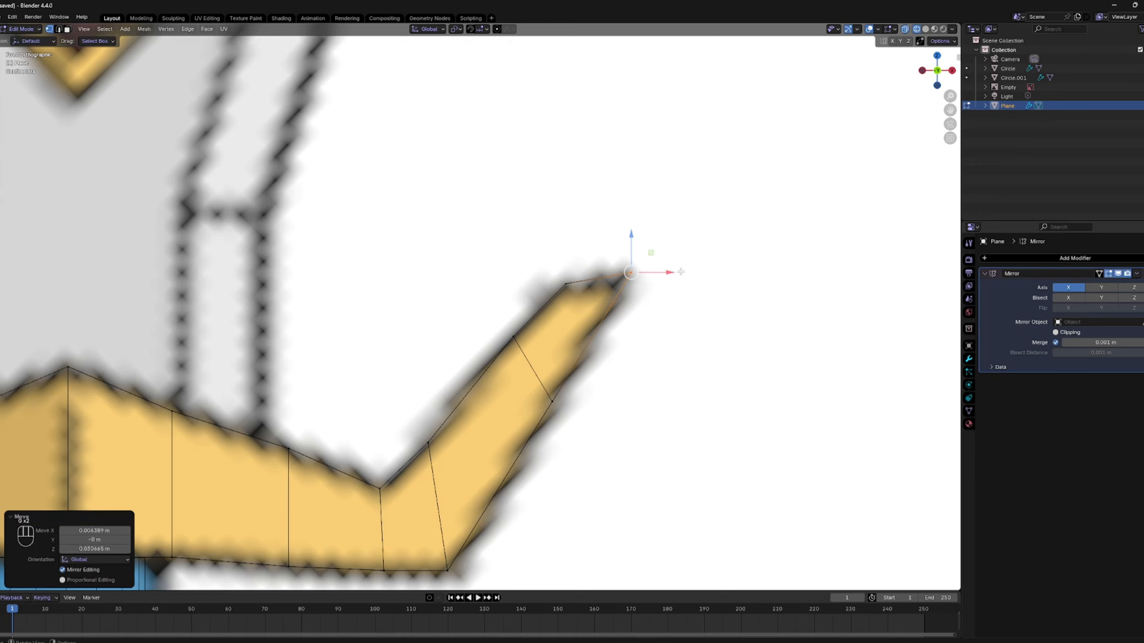
key(g)
click(674, 279)
scroll(667, 288, down, 1)
key(g)
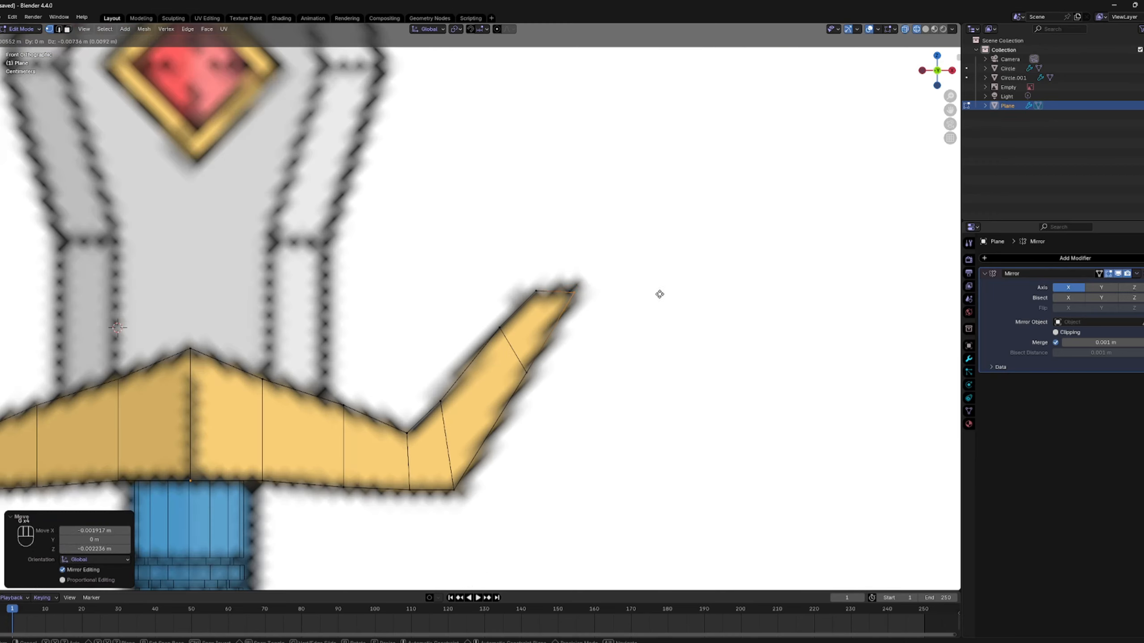
click(665, 286)
scroll(665, 286, down, 3)
key(Tab)
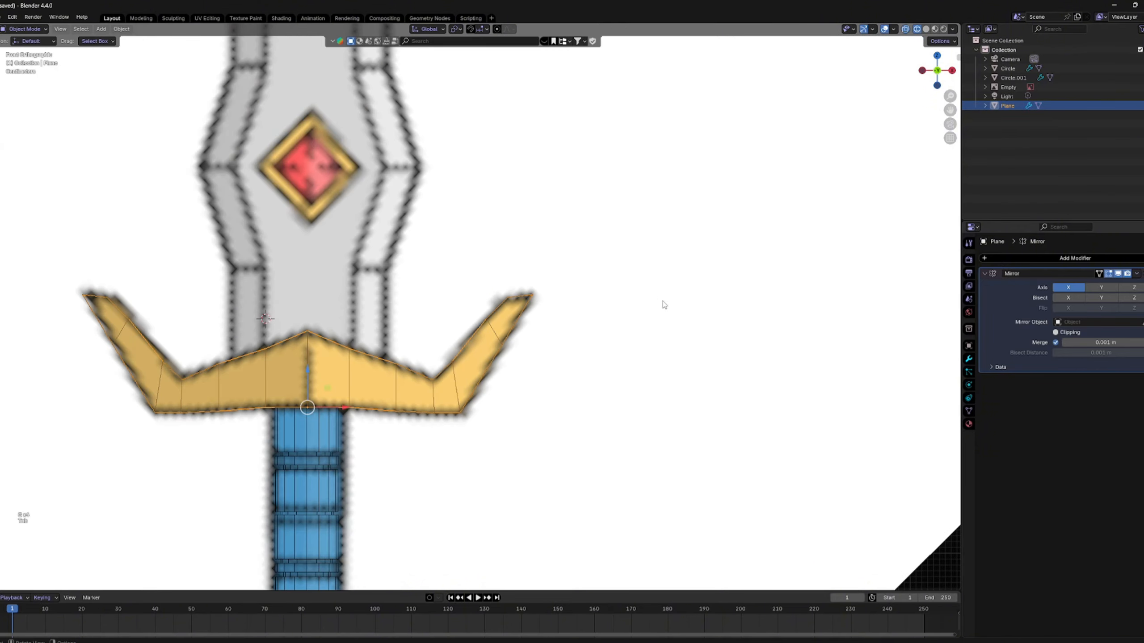
click(668, 303)
Step: Switch to solid shading and cut one centred edge loop around the crossguard through its thickness
scroll(668, 302, down, 4)
key(z)
click(707, 310)
scroll(707, 309, up, 3)
mouse_move(450, 326)
middle_down()
mouse_move(351, 346)
mouse_move(467, 255)
mouse_move(464, 242)
mouse_move(369, 326)
mouse_move(383, 338)
mouse_move(419, 336)
mouse_move(364, 368)
mouse_move(431, 315)
middle_up()
click(351, 346)
key(Tab)
key(ctrl+r)
click(393, 404)
middle_drag(396, 401, 353, 351)
middle_drag(353, 266, 592, 319)
key(s)
key(z)
right_click(422, 383)
key(s)
right_click(570, 310)
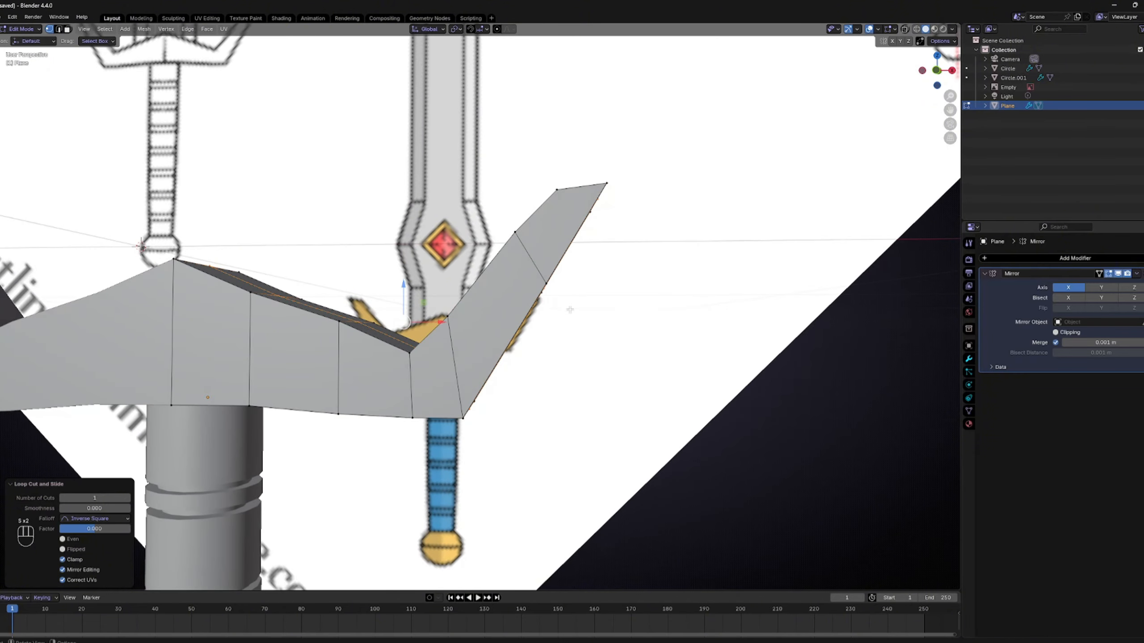
Step: Raise the crossguard's middle edge loop along Z and pull its vertices on the horn's outer side outward along X
drag(403, 292, 406, 267)
middle_drag(505, 253, 534, 303)
click(390, 266)
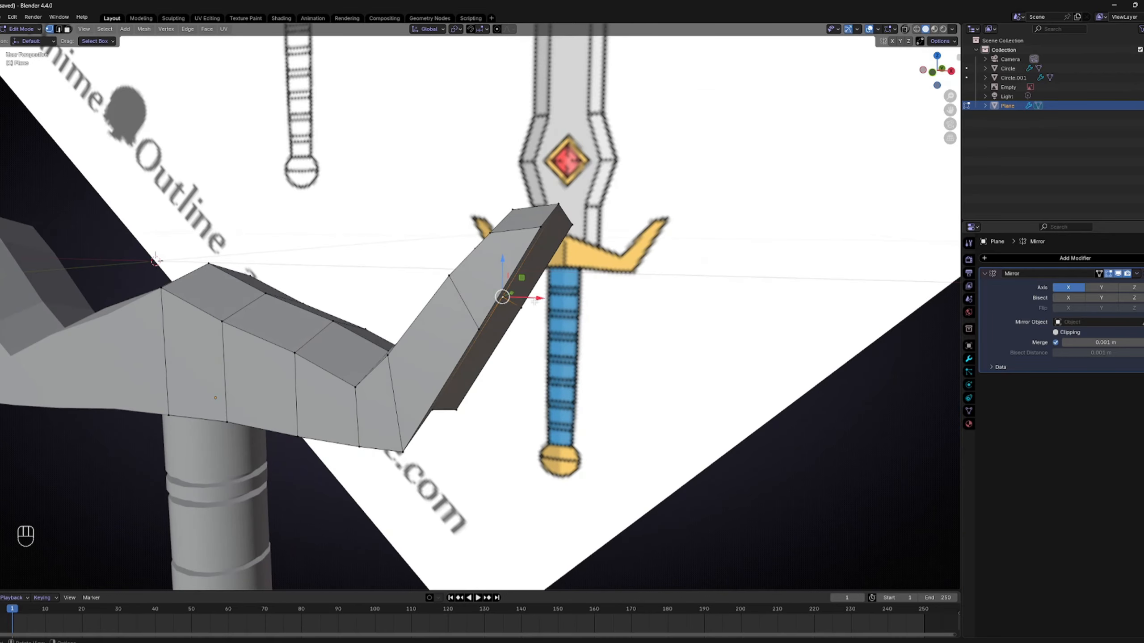
drag(534, 302, 563, 309)
click(572, 310)
middle_drag(571, 310, 434, 371)
click(584, 229)
key(g)
key(x)
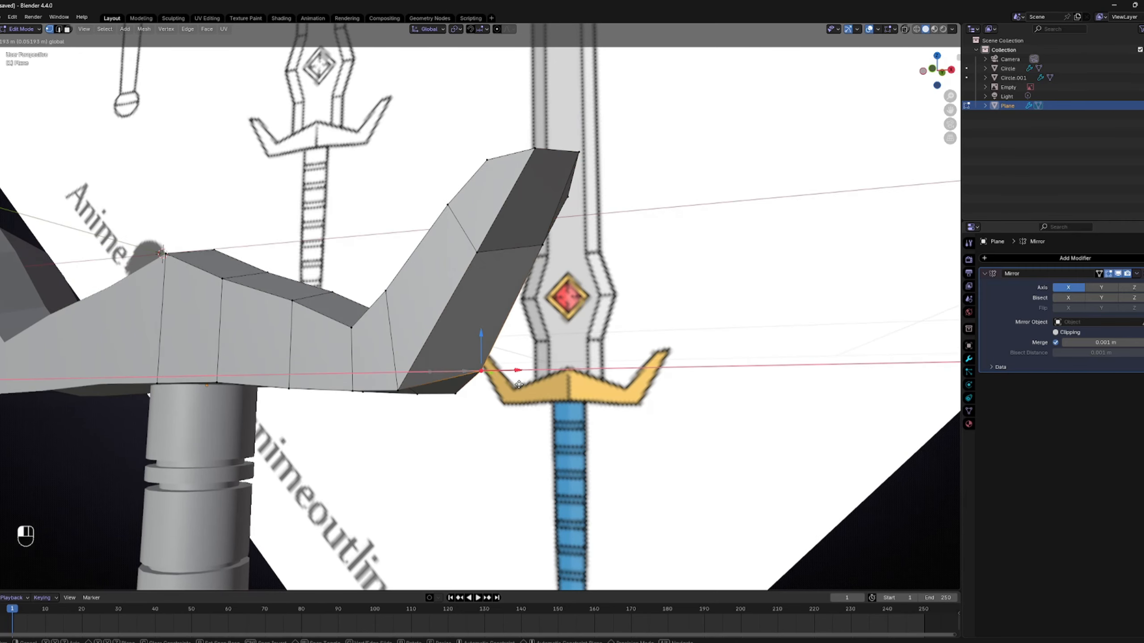
click(517, 386)
Step: Lower the middle-loop vertices on the guard's underside along Z, including the one above the grip
middle_drag(517, 386, 454, 281)
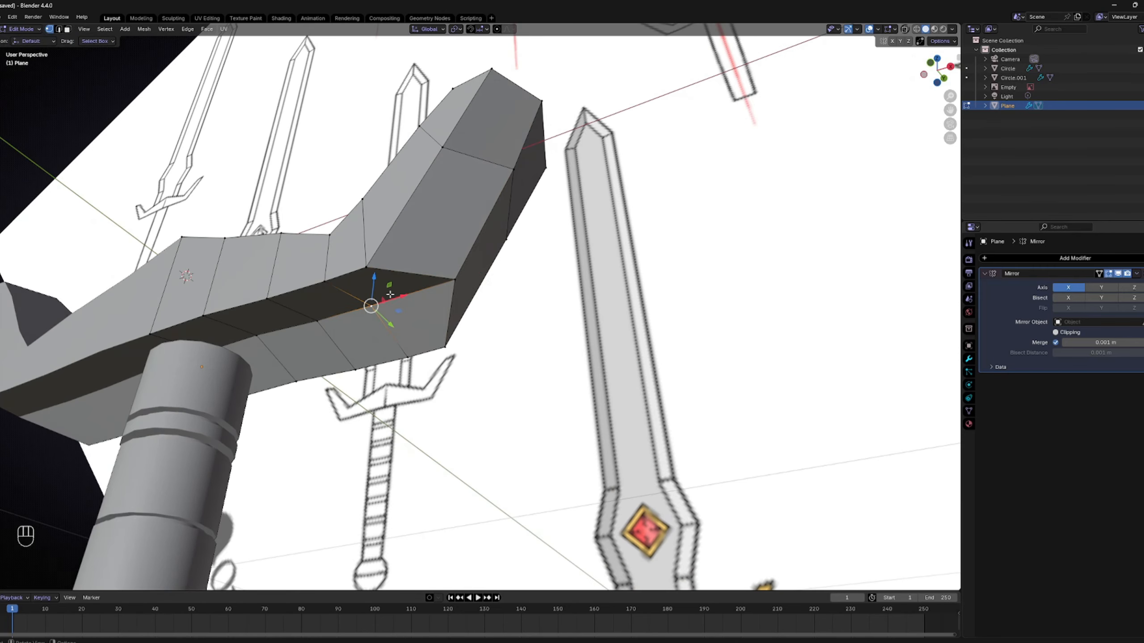
middle_drag(373, 305, 455, 299)
shift+click(323, 280)
middle_drag(323, 281, 381, 326)
drag(376, 337, 376, 347)
middle_drag(376, 347, 247, 358)
click(189, 309)
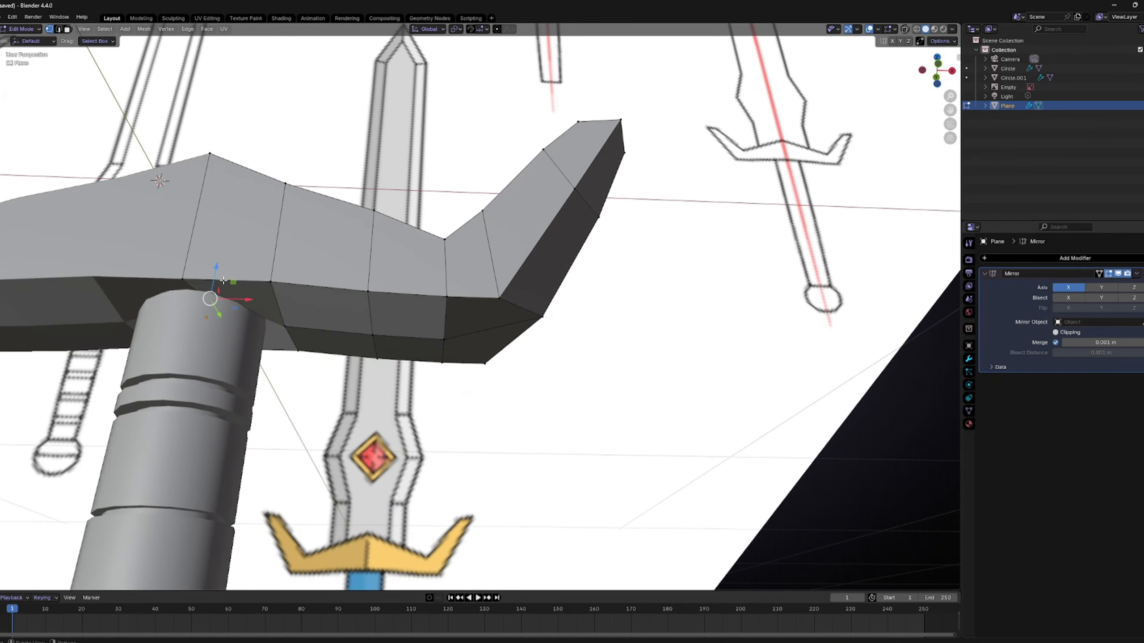
key(g)
key(z)
click(215, 300)
key(Tab)
scroll(304, 304, down, 1)
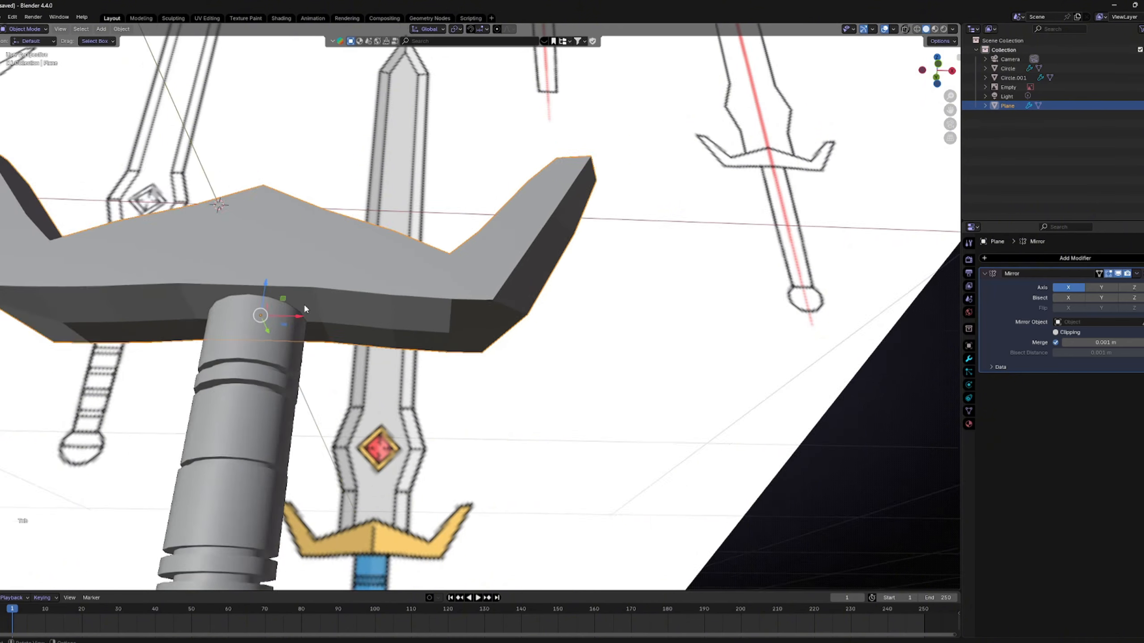
Step: Apply auto smooth shading to the crossguard at a 30° angle and return to the front view
middle_drag(304, 304, 401, 340)
scroll(411, 342, up, 2)
key(KP_1)
scroll(462, 319, down, 1)
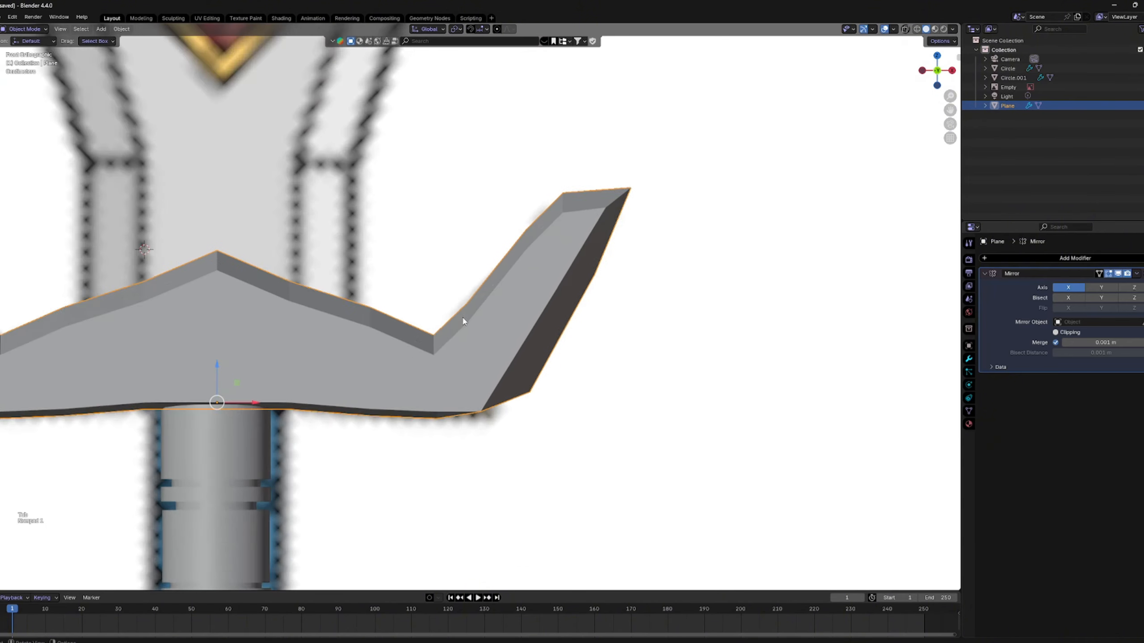
middle_drag(462, 319, 388, 330)
right_click(383, 311)
click(378, 299)
key(KP_1)
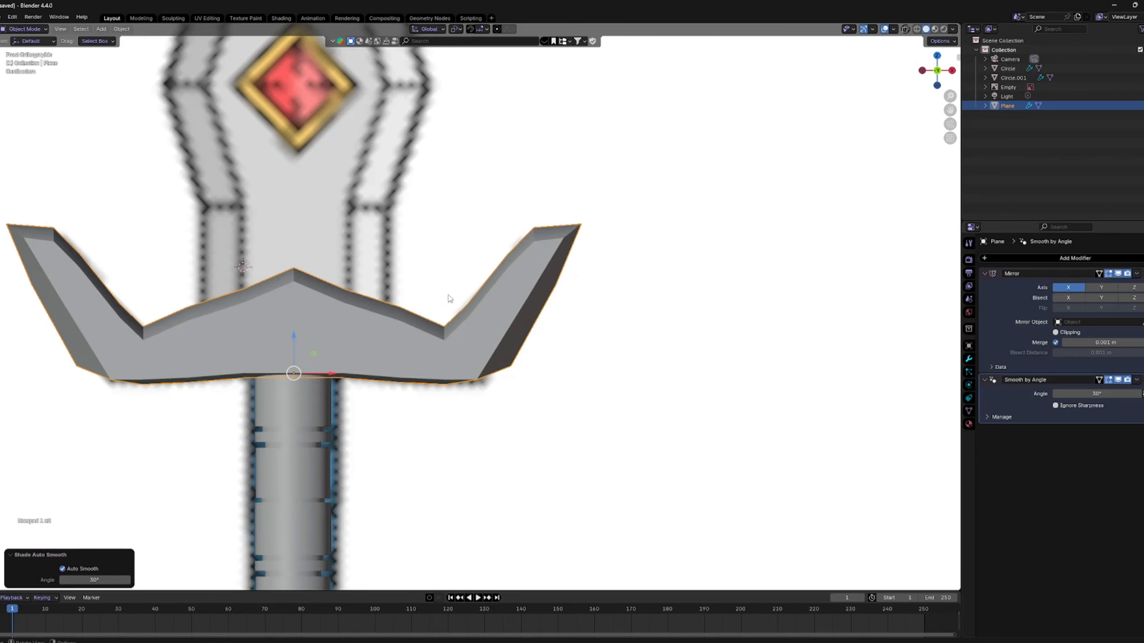
Step: Try to reposition the front corner of the horn's tip against the reference outline
scroll(472, 288, down, 2)
scroll(522, 273, up, 3)
key(Tab)
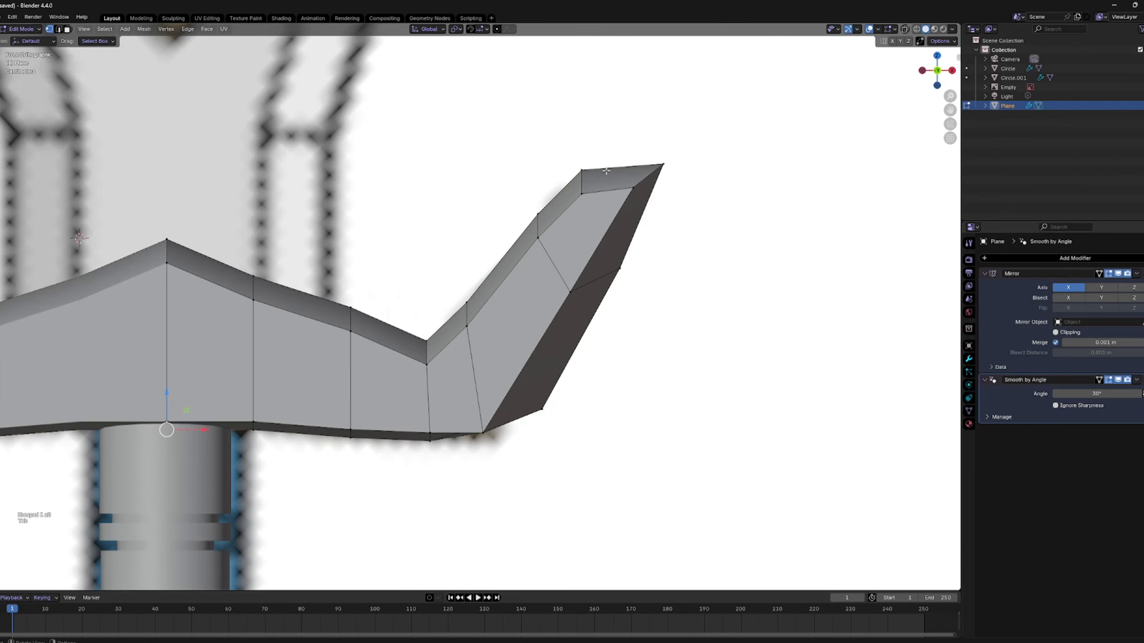
key(z)
click(704, 150)
key(z)
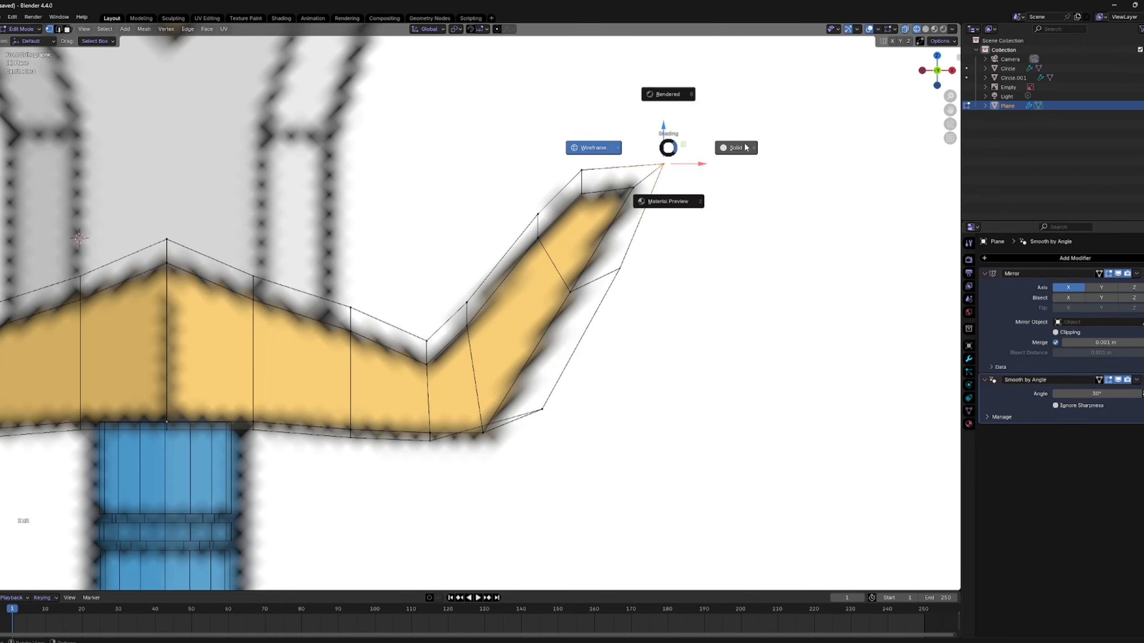
click(664, 142)
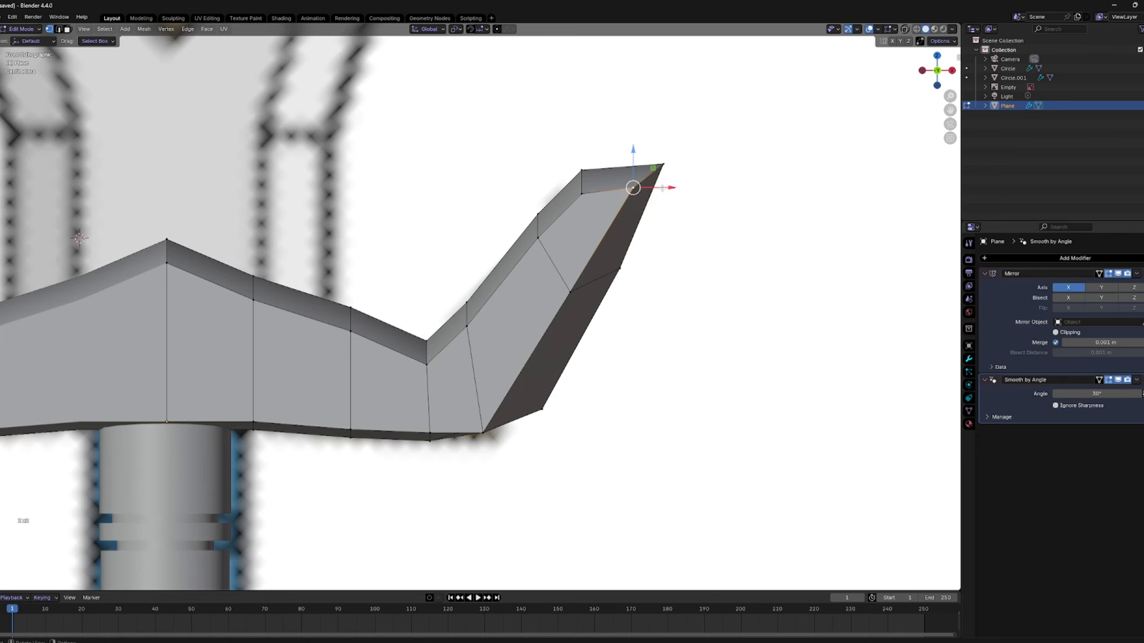
drag(662, 188, 682, 171)
key(ctrl+z)
key(z)
click(647, 211)
scroll(620, 187, up, 1)
drag(663, 131, 667, 140)
key(z)
click(789, 167)
key(Tab)
Step: Examine the crossguard, grip and pommel from several angles against the reference drawing
scroll(743, 175, down, 6)
click(737, 176)
scroll(671, 196, down, 5)
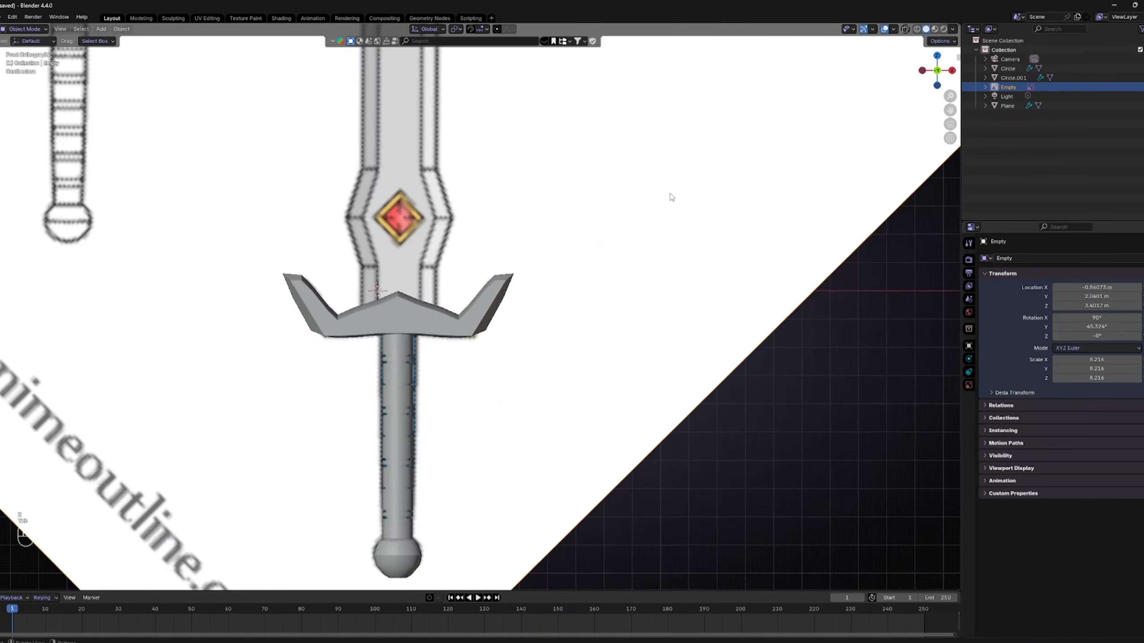
middle_drag(623, 247, 642, 317)
shift+middle_drag(641, 317, 583, 173)
scroll(615, 291, up, 4)
middle_drag(564, 215, 500, 151)
click(502, 149)
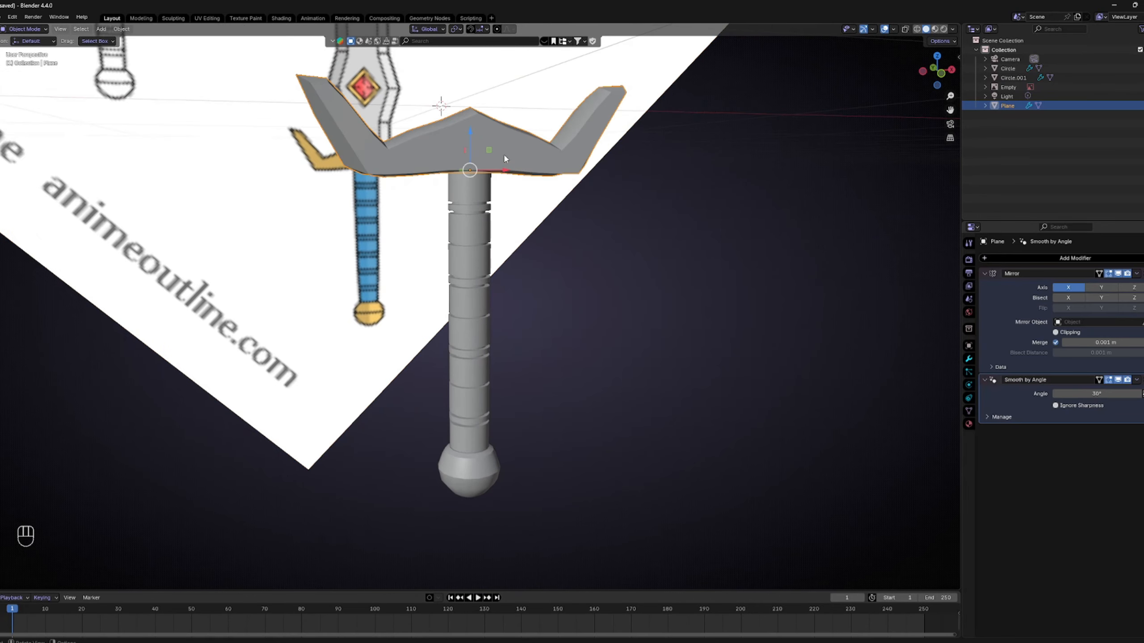
click(565, 239)
middle_drag(566, 241, 545, 299)
drag(491, 307, 583, 309)
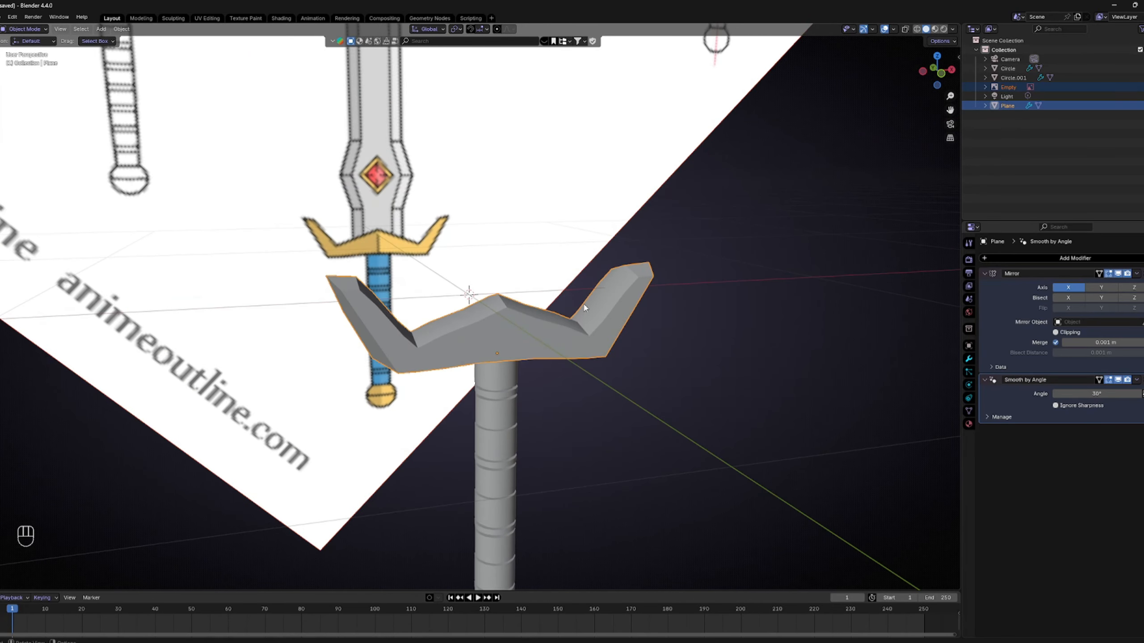
mouse_move(584, 309)
middle_down()
mouse_move(567, 299)
mouse_move(585, 305)
middle_up()
click(489, 317)
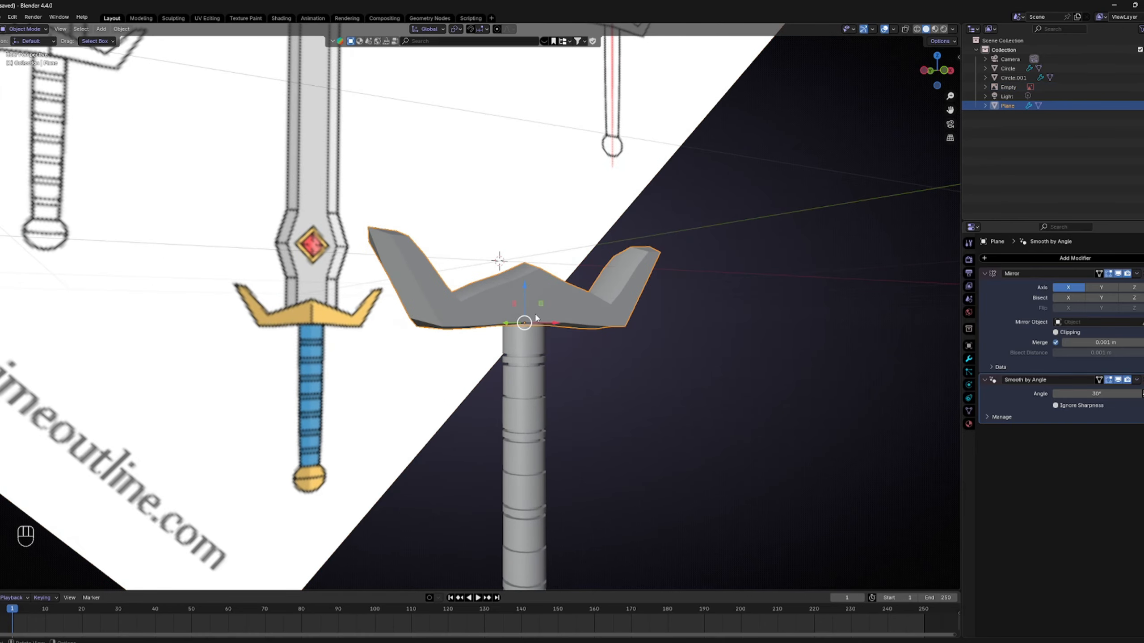
Step: Add a plane for the blade in front view and rotate it 90° about X
key(KP_1)
scroll(625, 317, up, 2)
shift+middle_drag(599, 310, 532, 419)
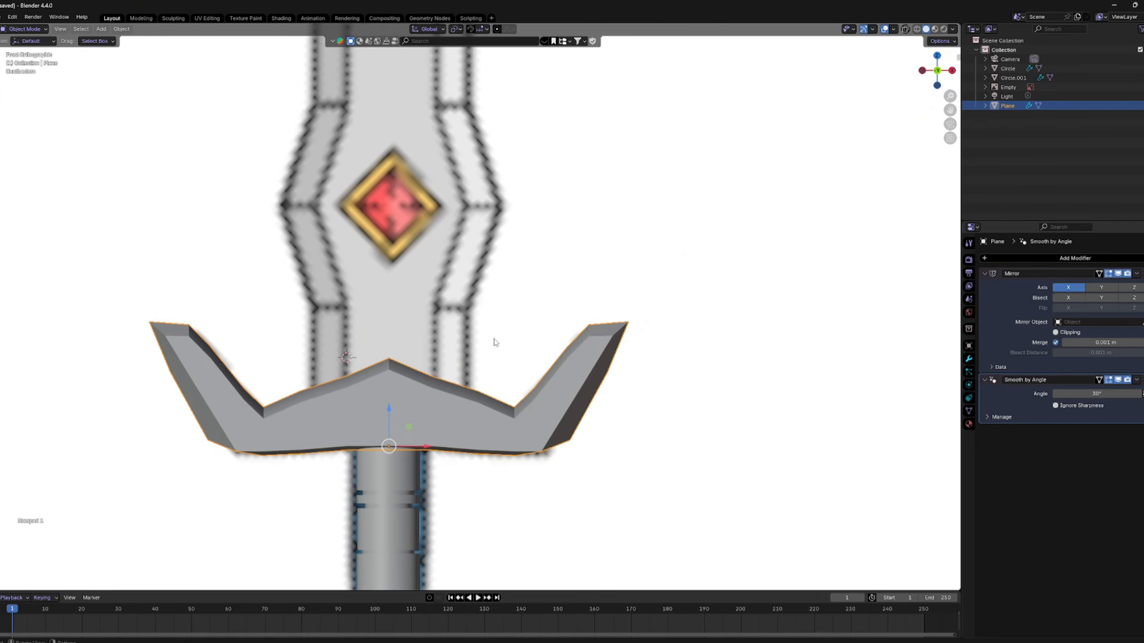
click(491, 338)
key(shift+a)
mouse_move(483, 336)
click(530, 339)
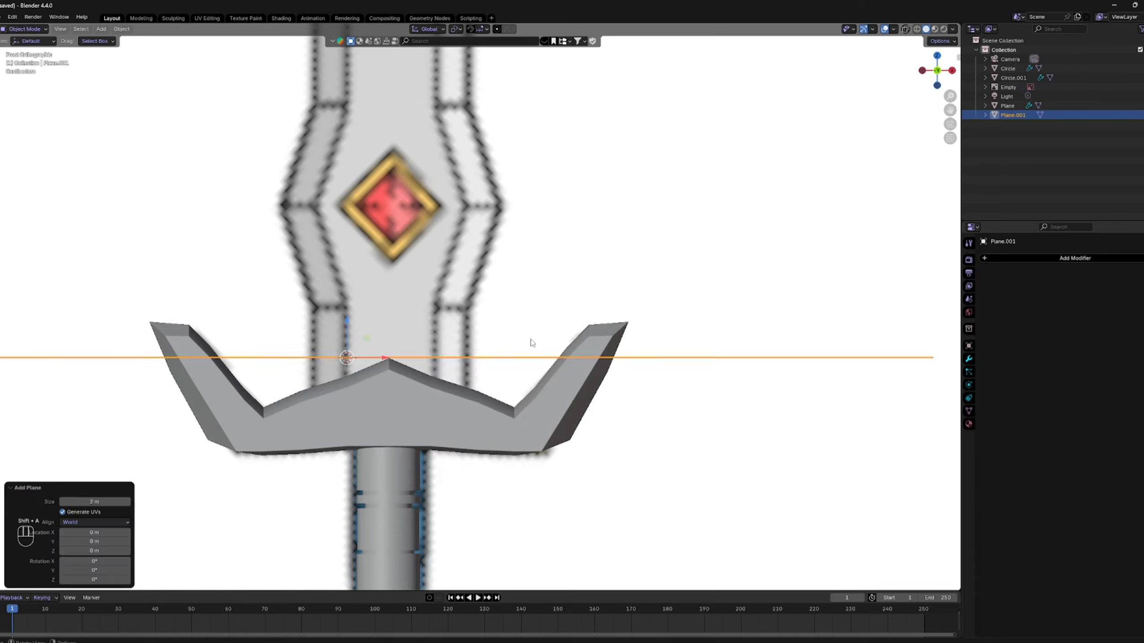
scroll(528, 339, down, 3)
key(r)
key(x)
key(KP_9)
key(KP_0)
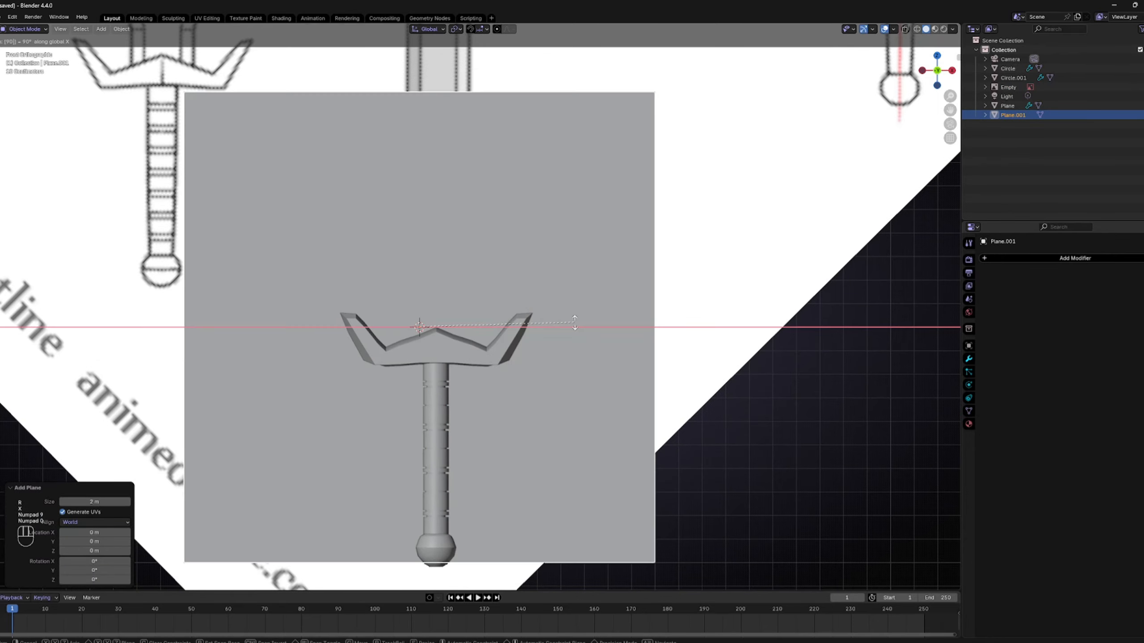
key(Return)
Step: Scale the new plane to 0.054 and move it about 0.07 m along X onto the sword's centreline
key(s)
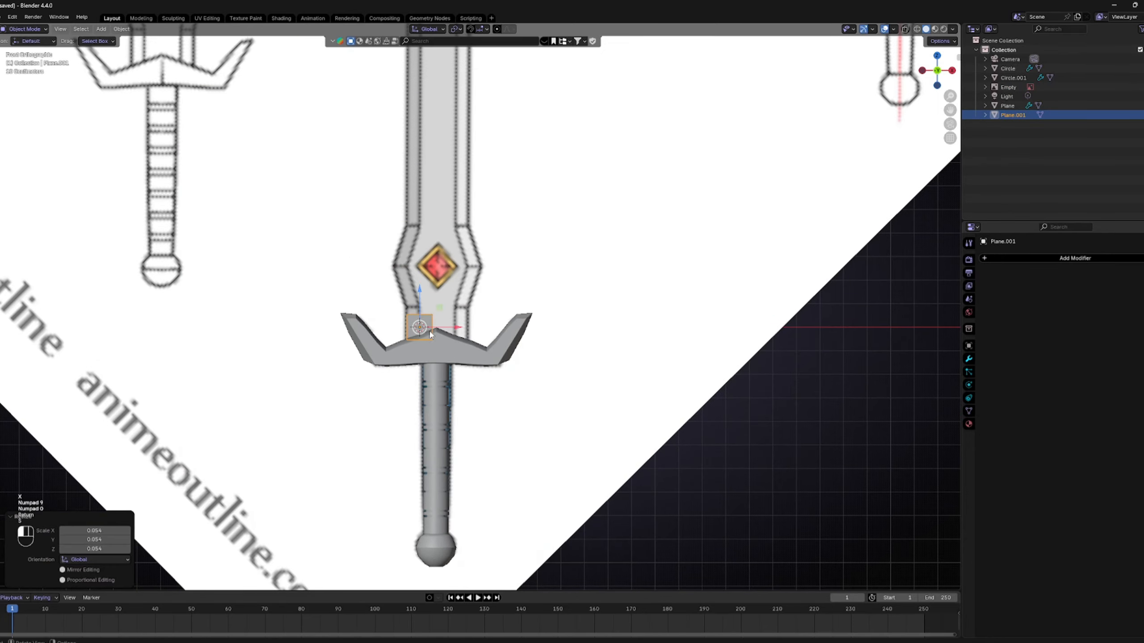
click(432, 327)
scroll(446, 325, up, 6)
key(g)
key(x)
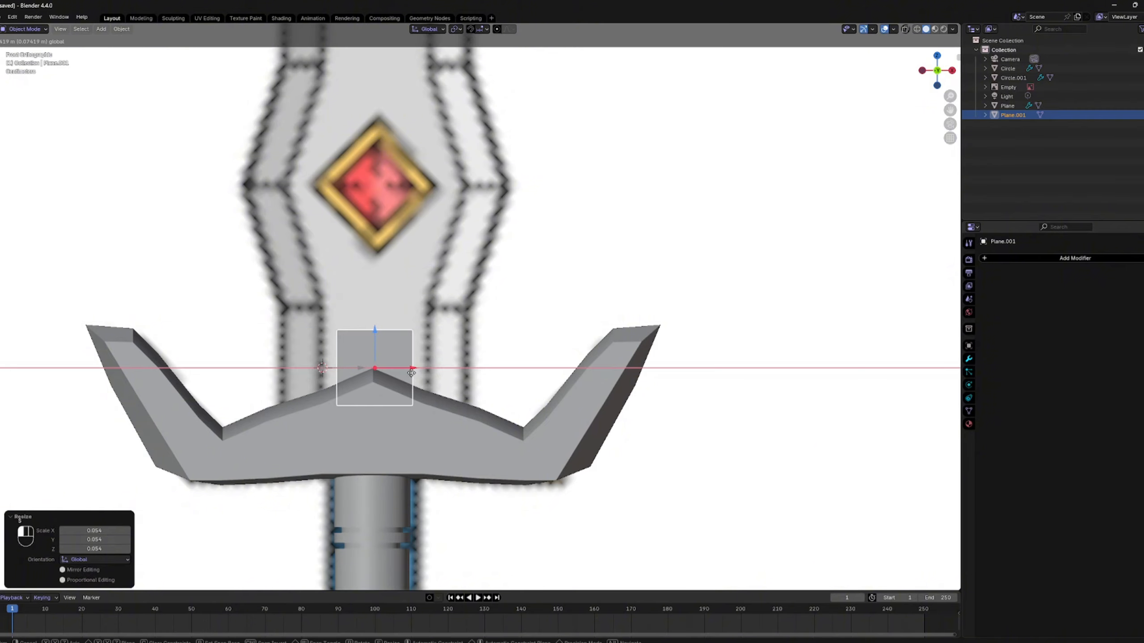
click(409, 374)
Step: Split the small plane down its centre with one edge loop and delete the vertices of its left half
key(Tab)
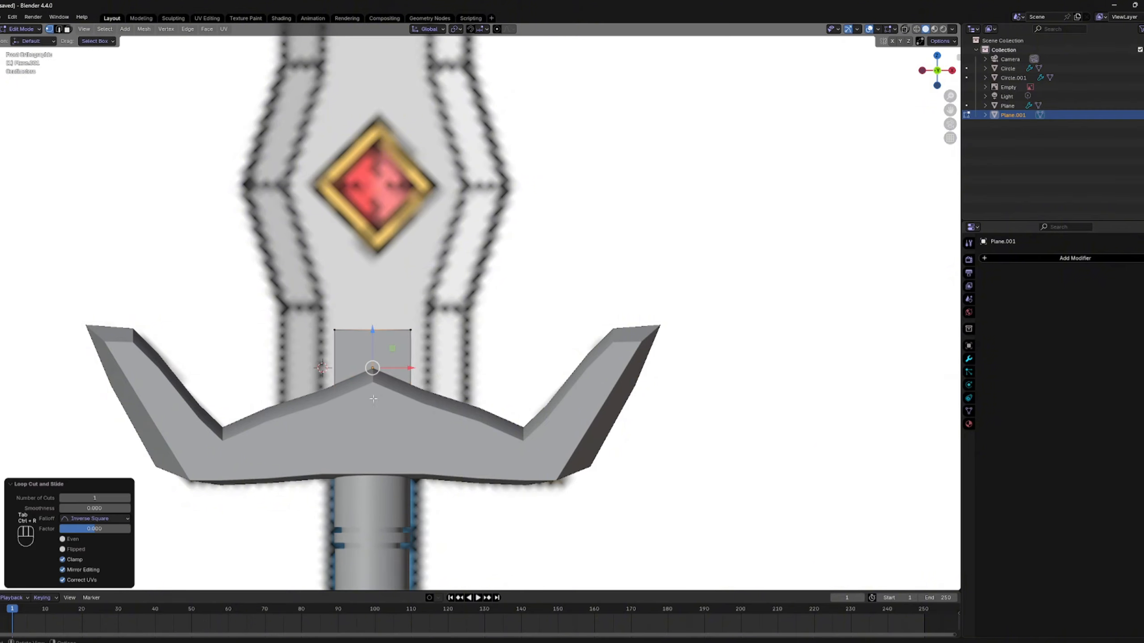
key(alt+z)
mouse_move(262, 301)
mouse_down()
mouse_move(322, 441)
mouse_move(352, 445)
mouse_up()
key(z)
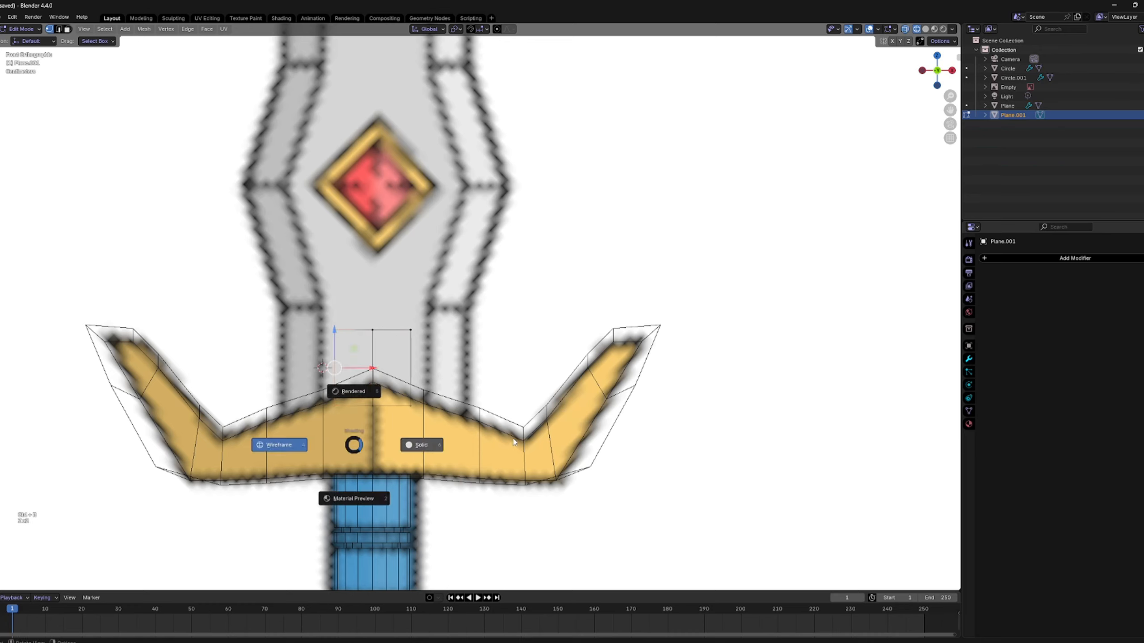
click(416, 444)
right_click(450, 431)
click(464, 635)
key(Tab)
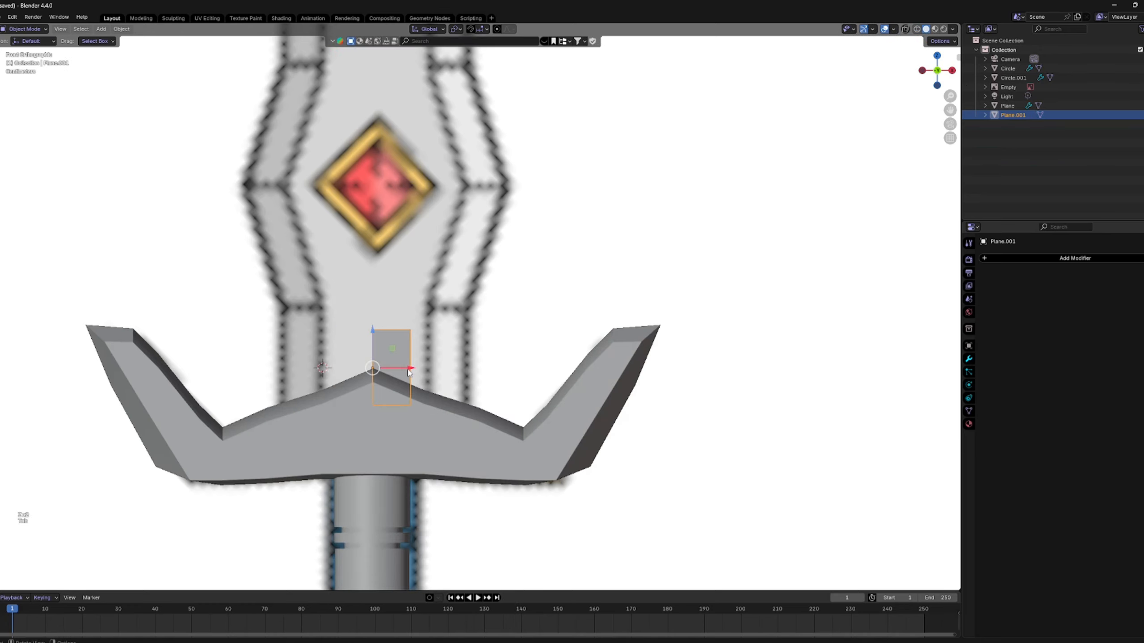
Step: In wireframe, shift the half-plane's outer edge about 0.017 m along X to the blade's drawn inner line
scroll(528, 322, down, 8)
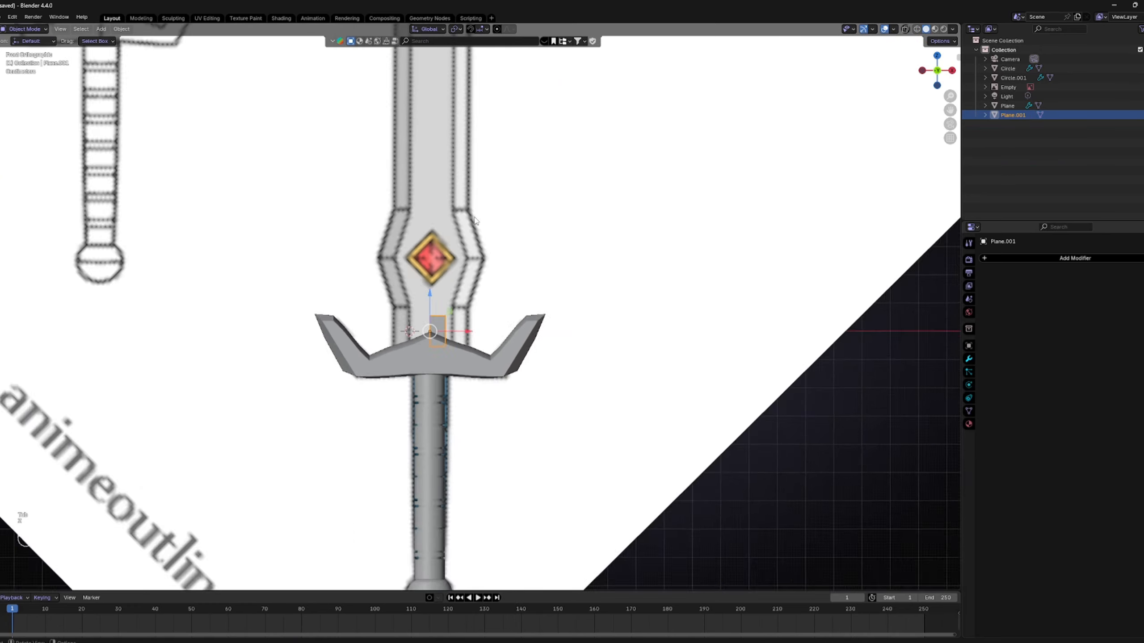
shift+middle_drag(454, 69, 446, 323)
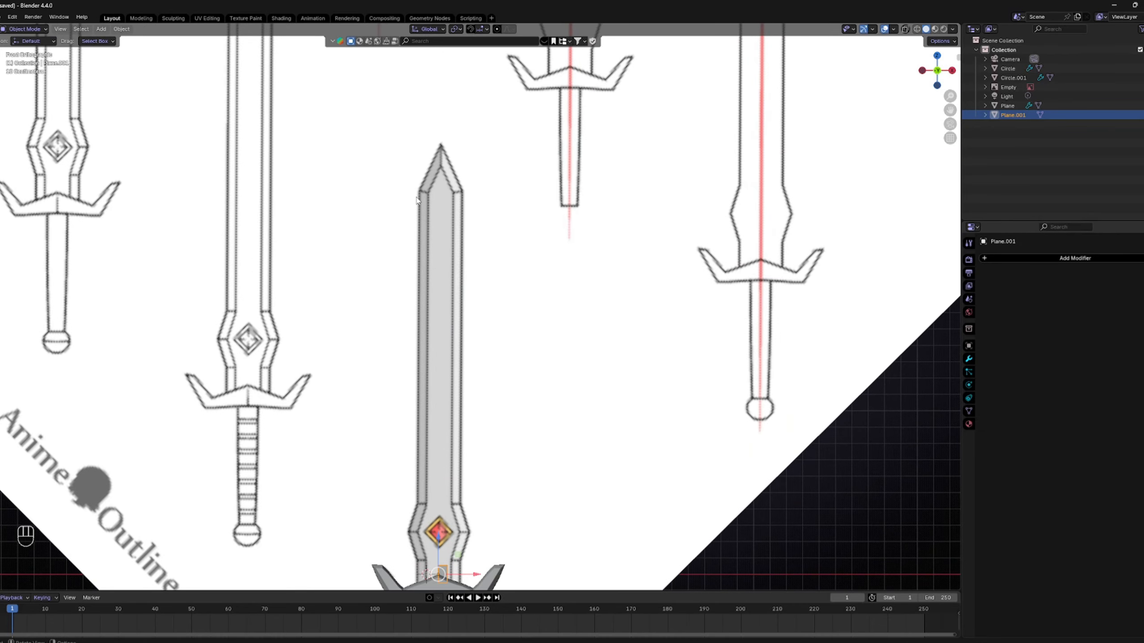
shift+middle_drag(500, 451, 482, 225)
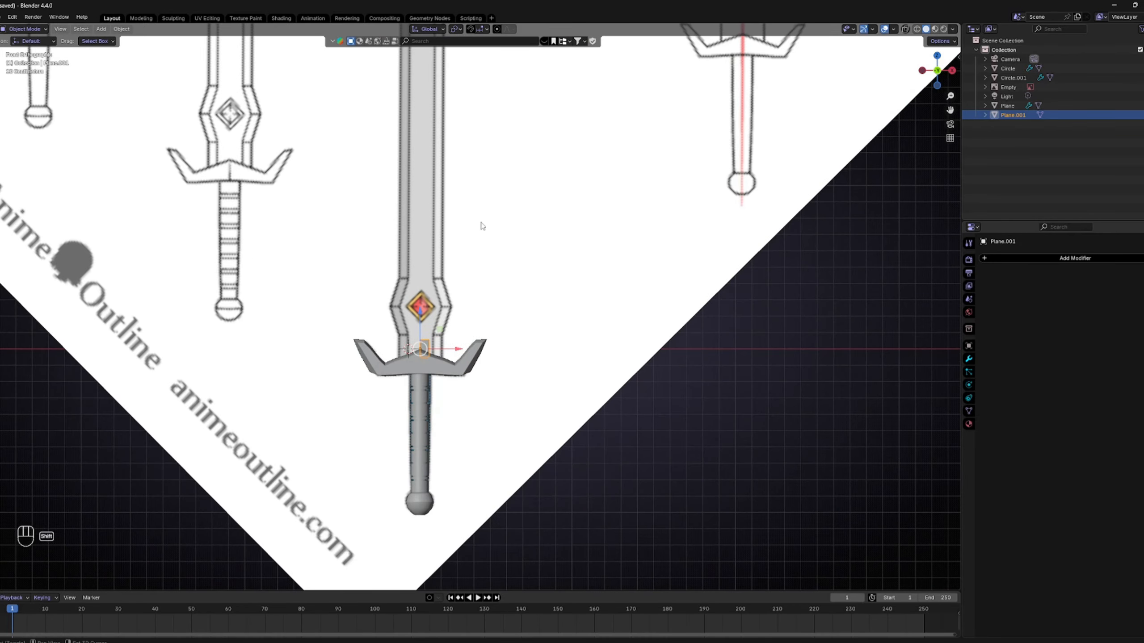
scroll(468, 325, up, 6)
shift+middle_drag(421, 417, 480, 363)
scroll(477, 364, up, 3)
key(Tab)
key(z)
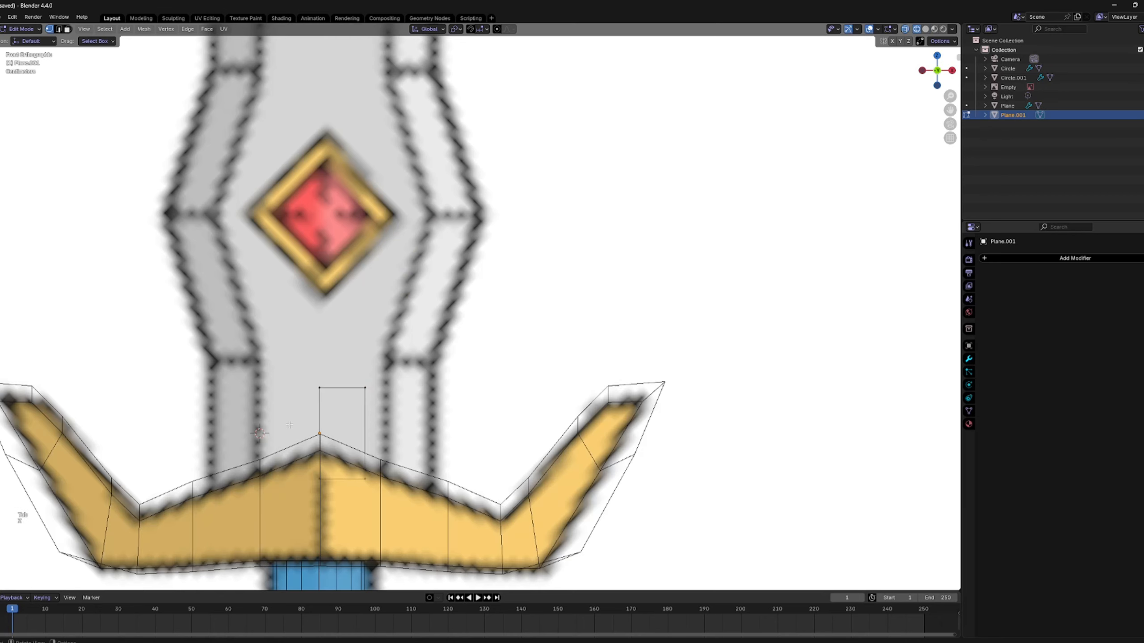
drag(398, 437, 406, 439)
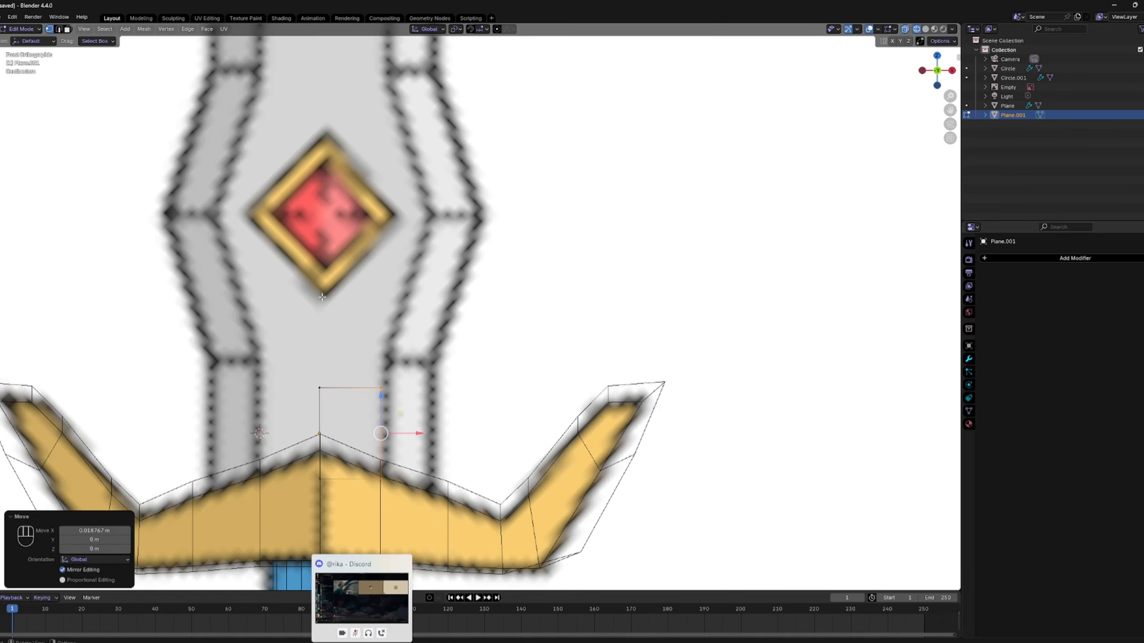
Step: Add a Mirror modifier on the X axis to the blade half-plane and switch the viewport to solid shading
key(Tab)
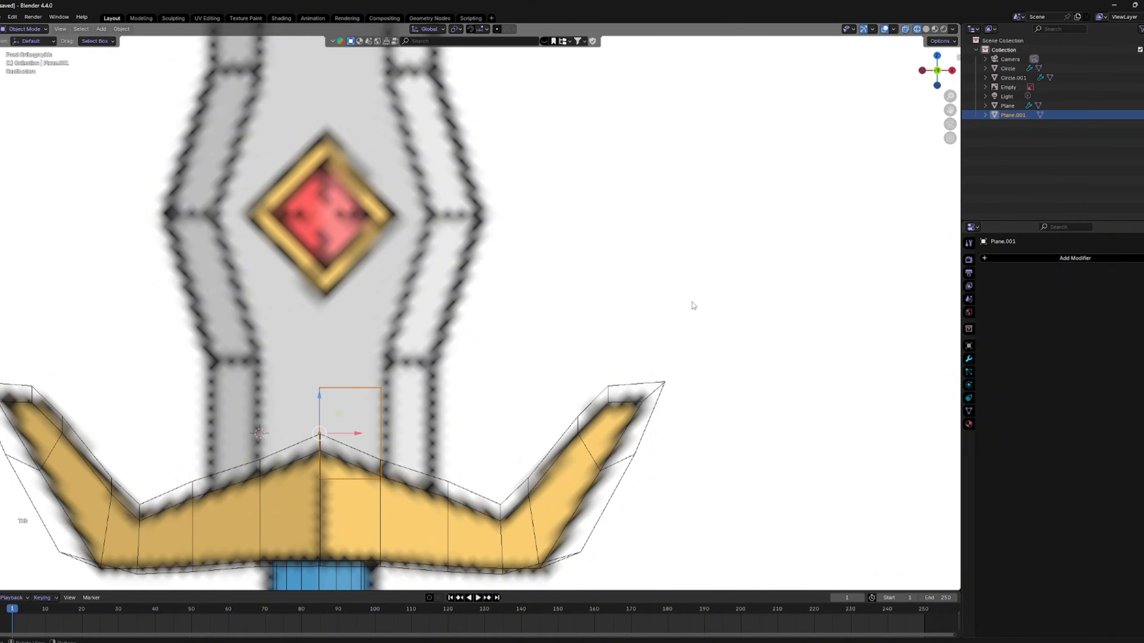
scroll(698, 297, down, 4)
click(997, 258)
mouse_move(1004, 257)
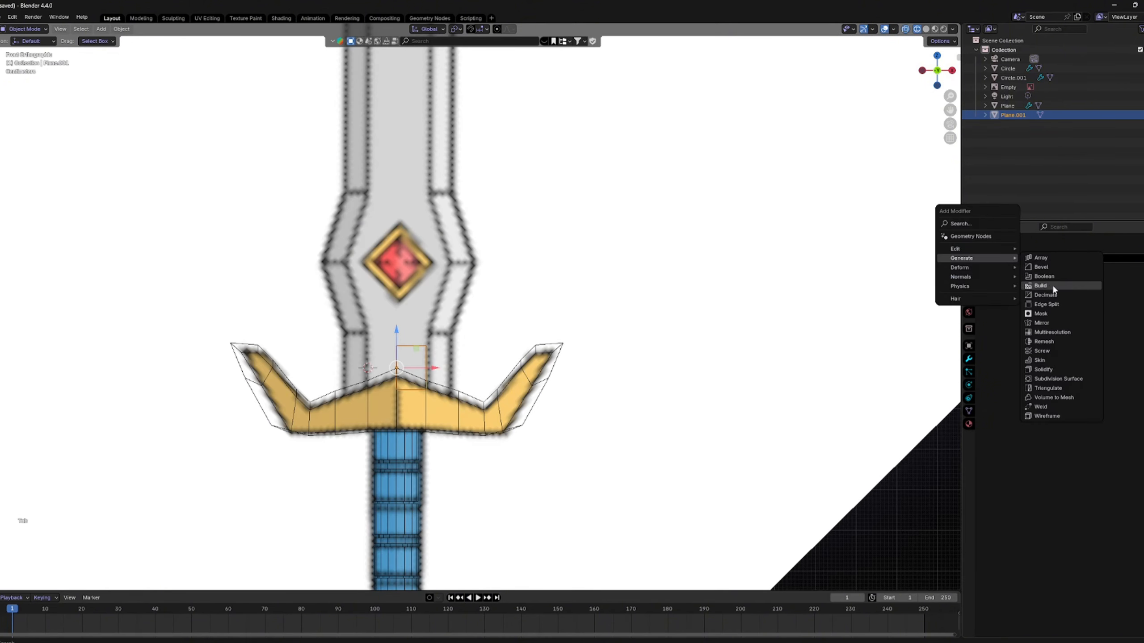
click(1040, 323)
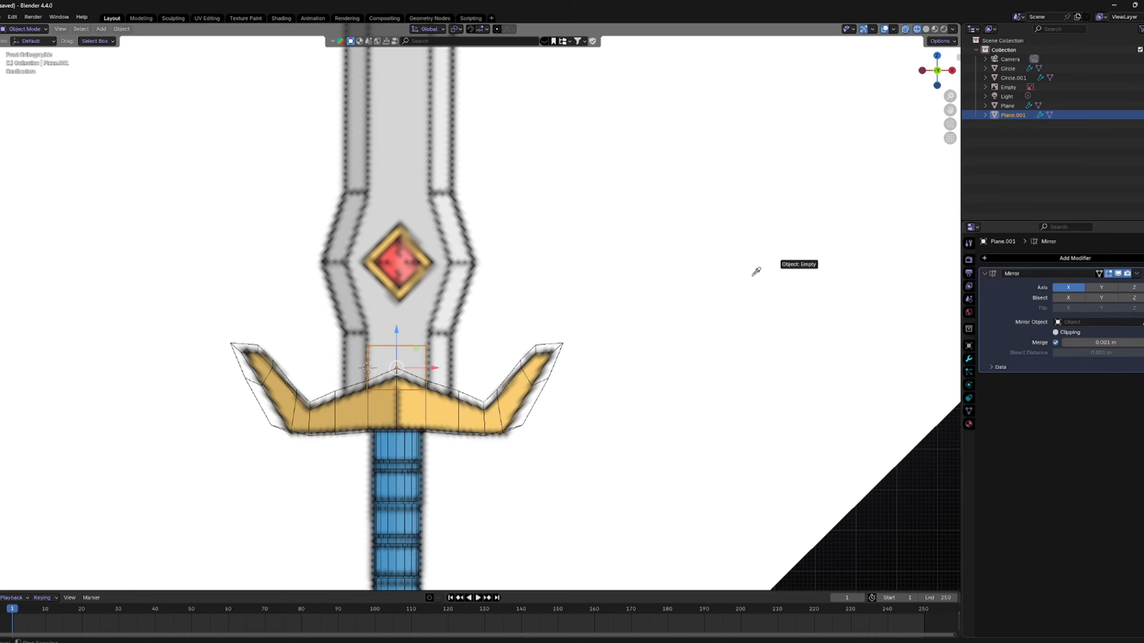
key(z)
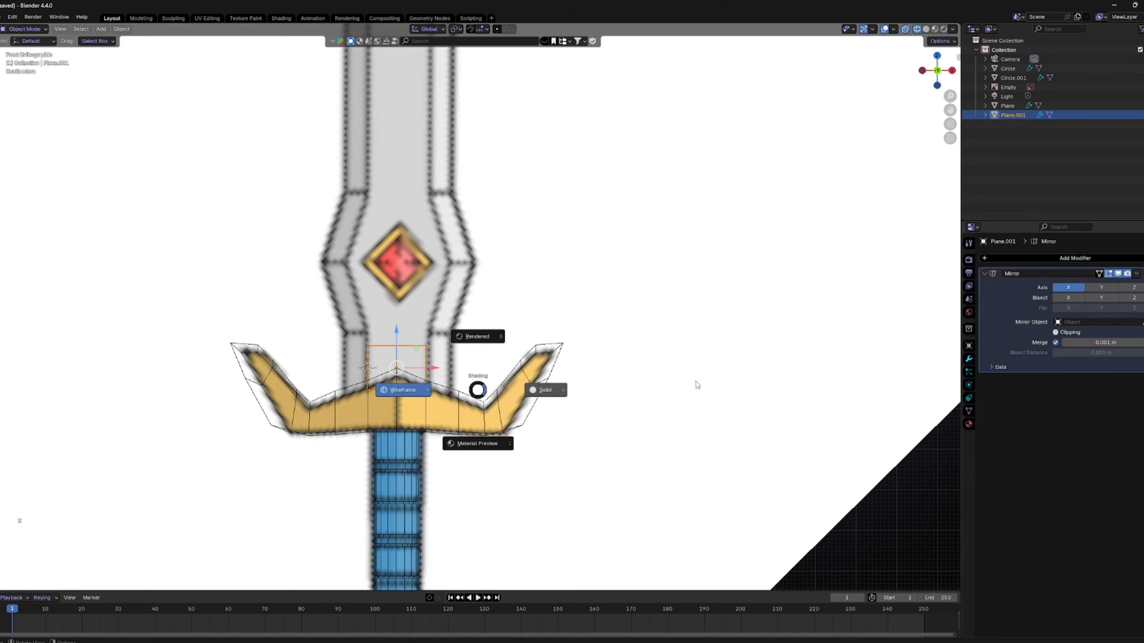
click(697, 386)
Step: In wireframe, extrude the half-plane's upper edge about 0.035 m up along Z and move its outer corner onto the drawn inner line
key(Tab)
scroll(481, 360, up, 6)
scroll(455, 367, down, 2)
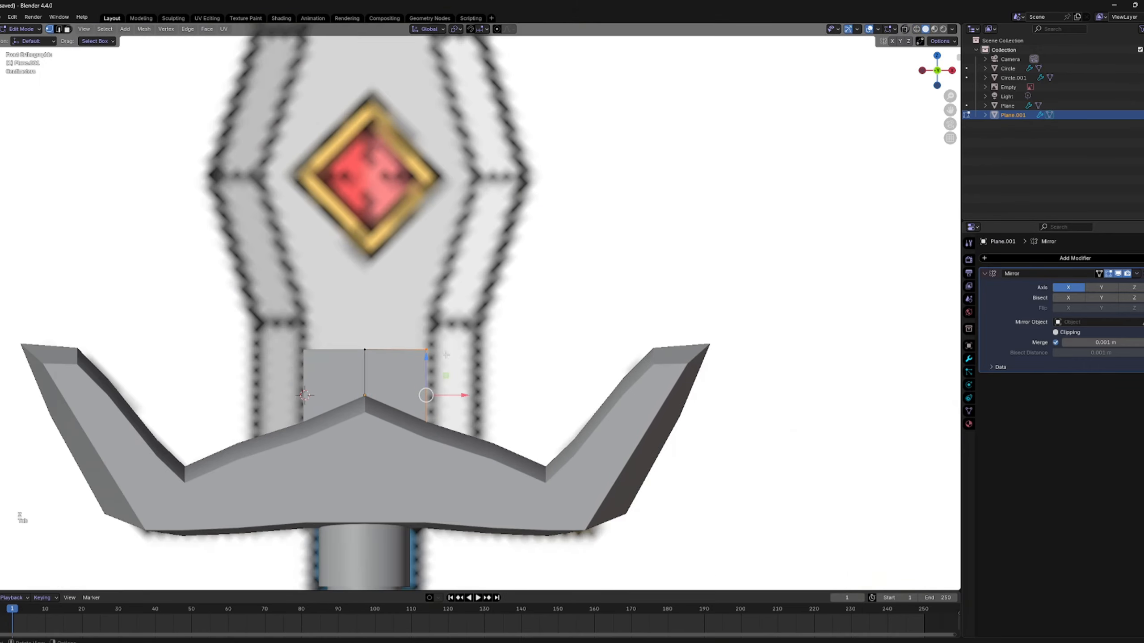
drag(334, 378, 332, 379)
key(z)
key(z)
shift+middle_drag(464, 303, 461, 375)
key(z)
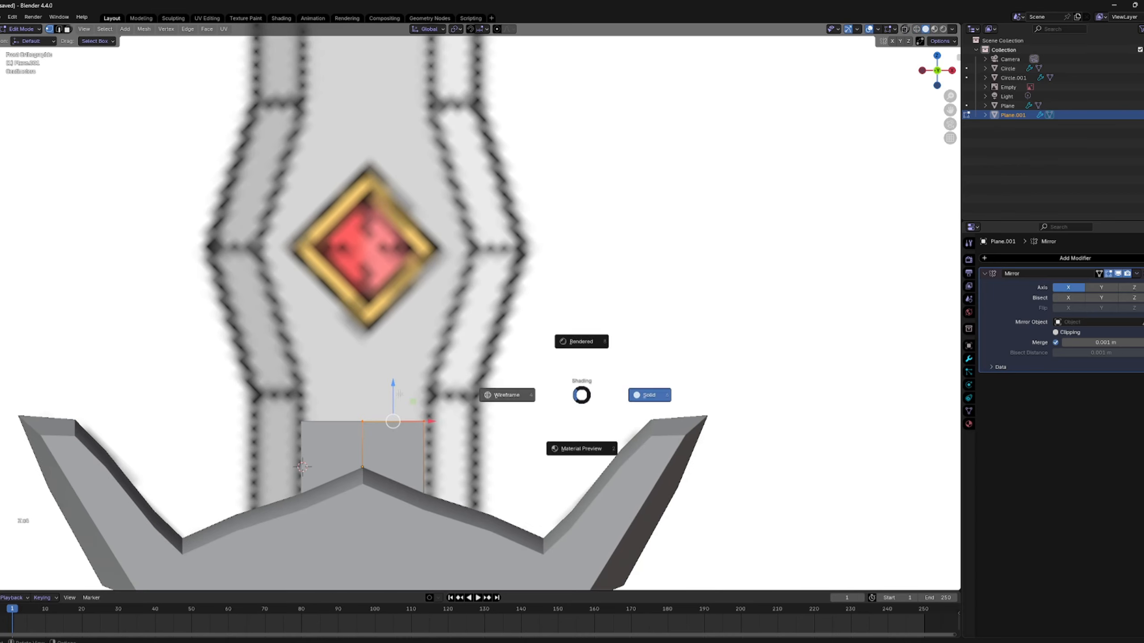
click(507, 396)
key(e)
right_click(400, 392)
key(e)
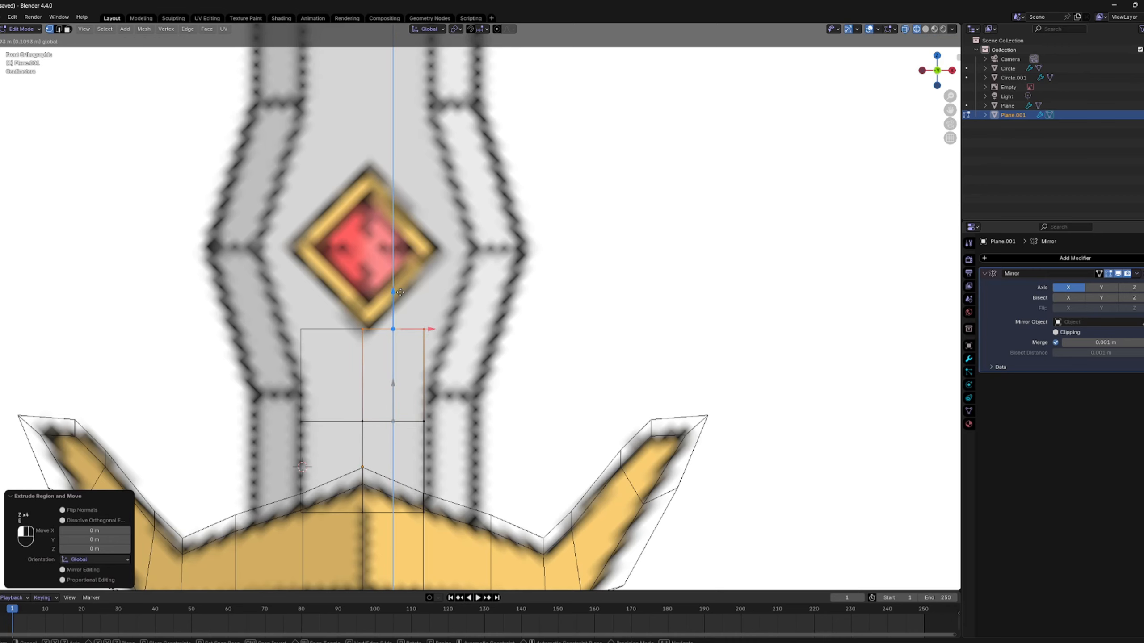
click(408, 356)
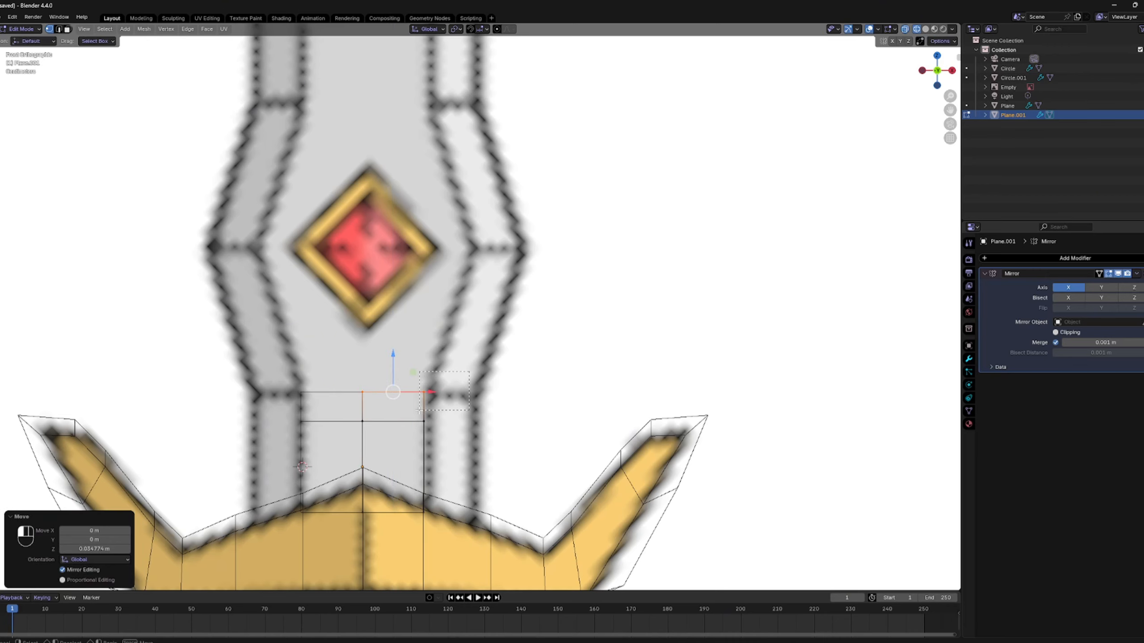
key(g)
key(x)
Step: Extrude the upper edge about 0.16 m up to the gem's middle and move its outer corner about 0.05 m outward along X
drag(419, 411, 352, 412)
click(510, 346)
key(e)
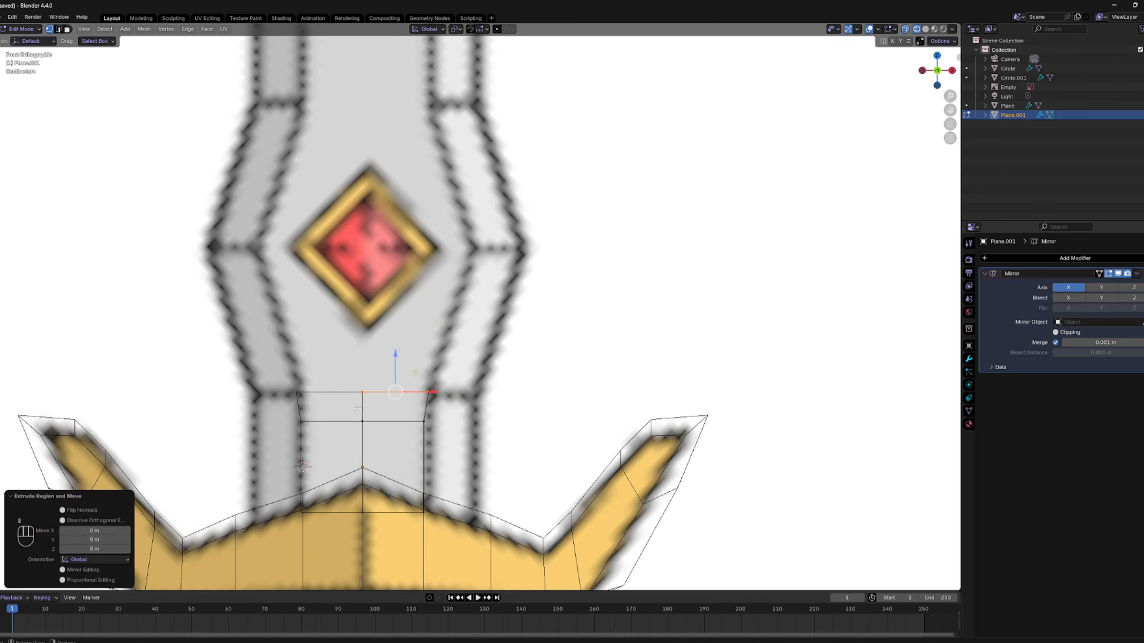
key(g)
key(z)
click(481, 221)
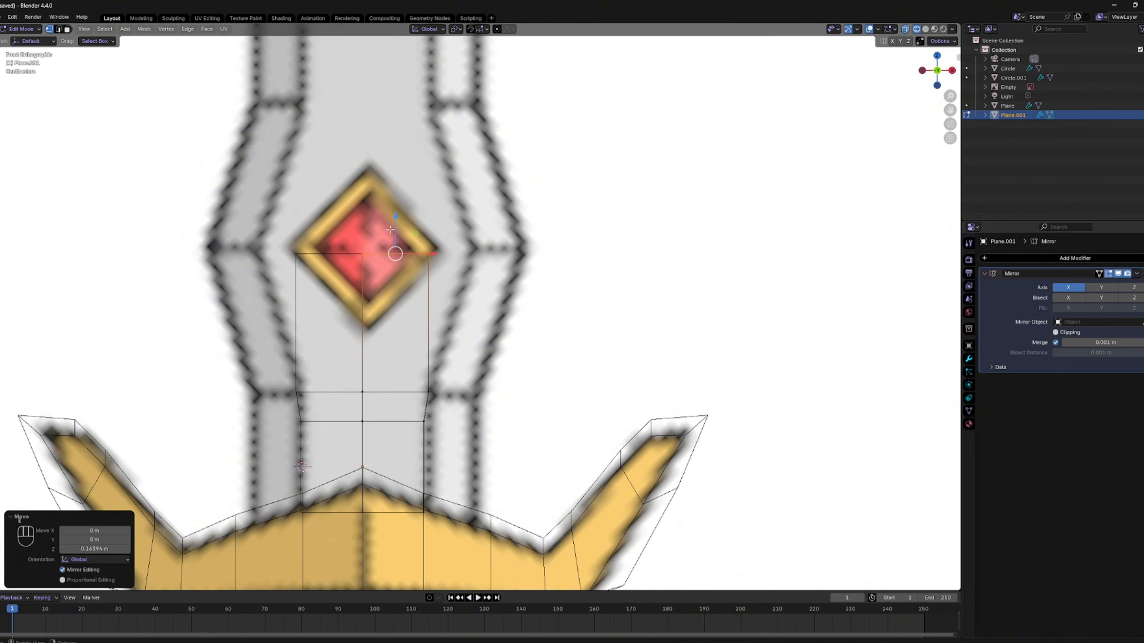
drag(395, 217, 507, 246)
scroll(543, 270, up, 1)
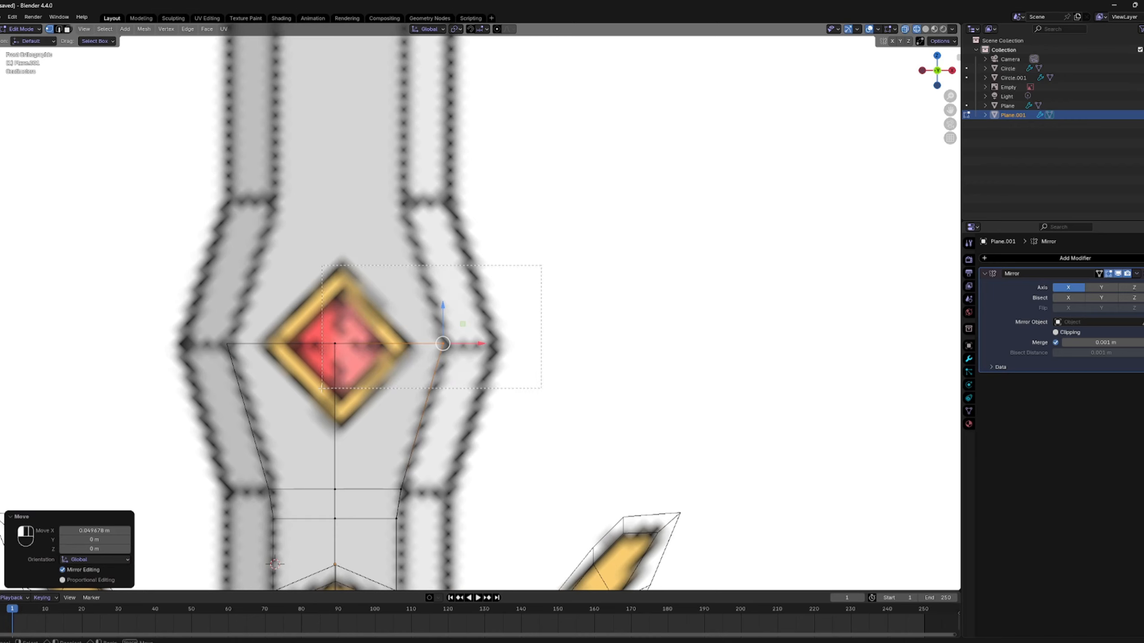
Step: Extrude the edge up to the top of the blade's flare and pull its outer corner about 0.051 m inward along X
drag(322, 388, 322, 387)
key(e)
key(z)
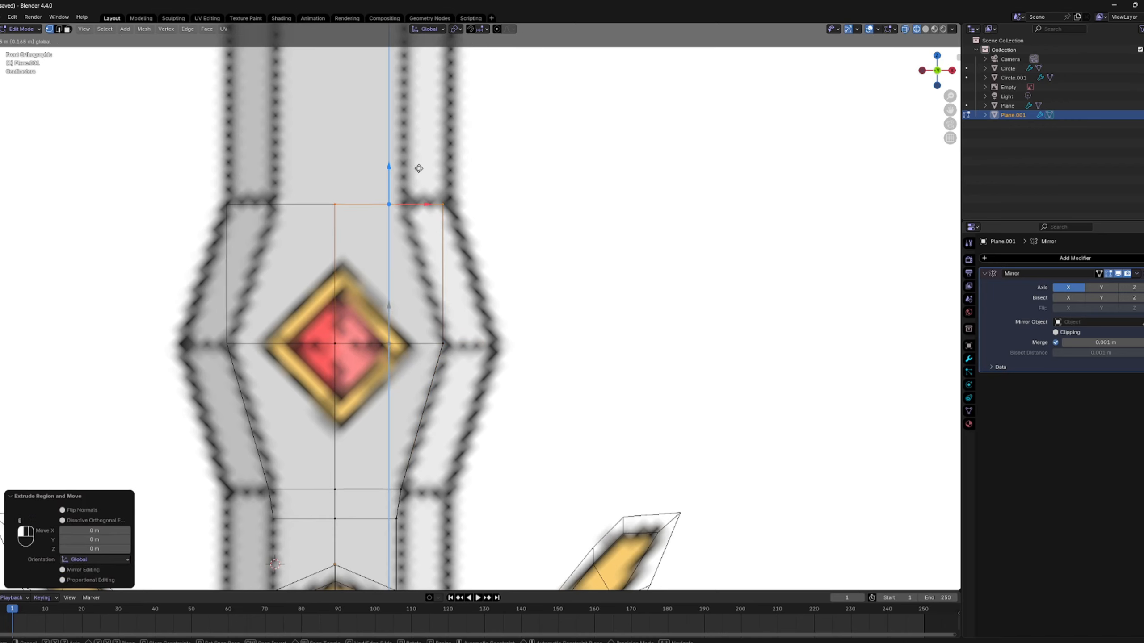
right_click(419, 169)
drag(476, 205, 432, 205)
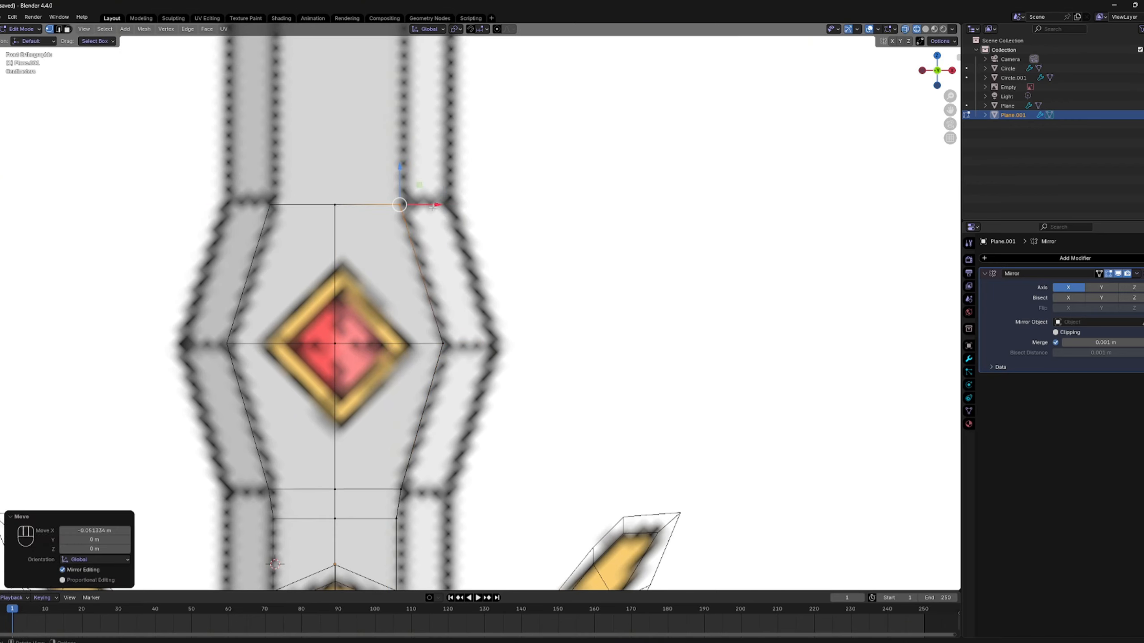
Step: Extrude the blade's upper edge straight up along Z from the top of the flare, partway along the drawn blade
shift+middle_drag(432, 205, 447, 358)
drag(434, 320, 317, 391)
key(e)
right_click(321, 387)
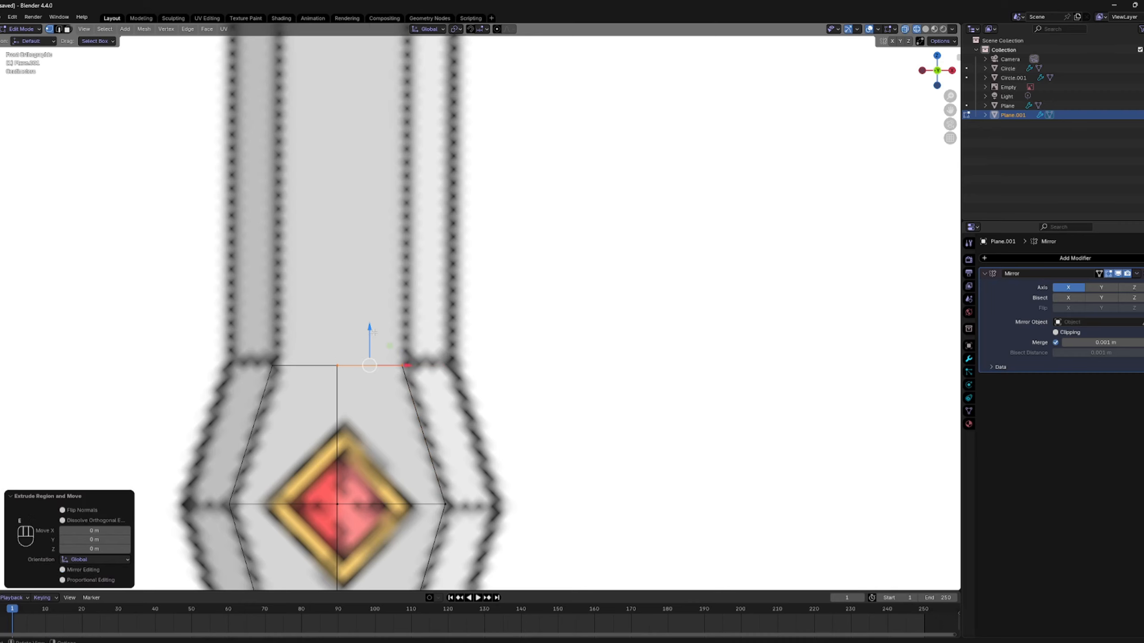
drag(369, 330, 370, 106)
shift+middle_drag(392, 114, 389, 261)
scroll(389, 261, down, 1)
shift+middle_drag(470, 341, 466, 140)
key(Tab)
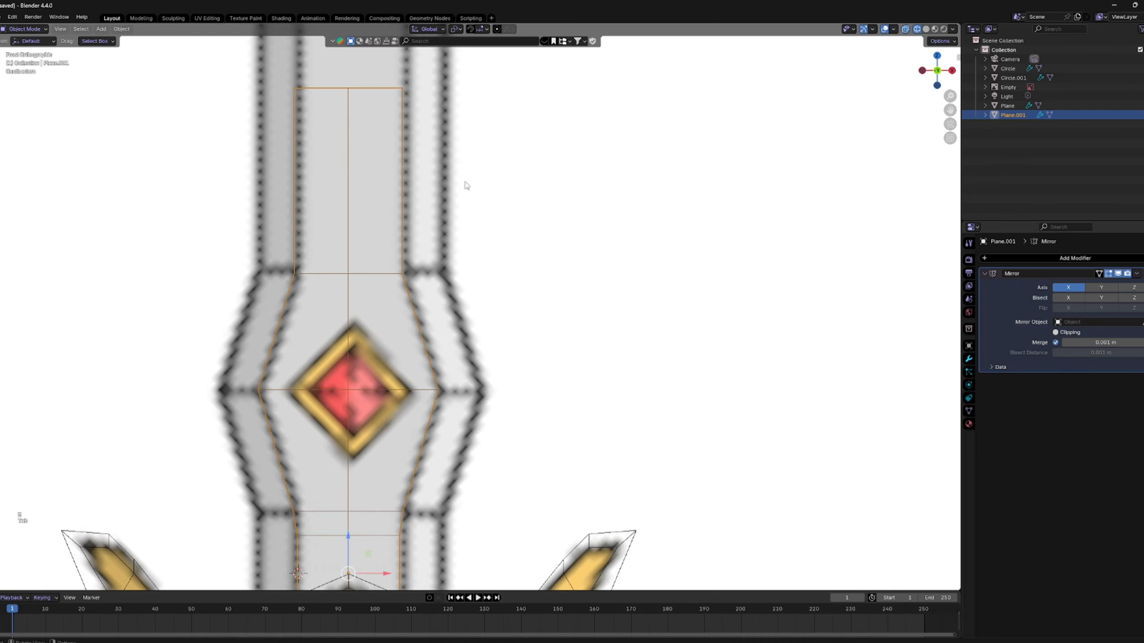
scroll(467, 186, down, 1)
drag(404, 526, 405, 524)
shift+middle_drag(460, 183, 470, 274)
key(Tab)
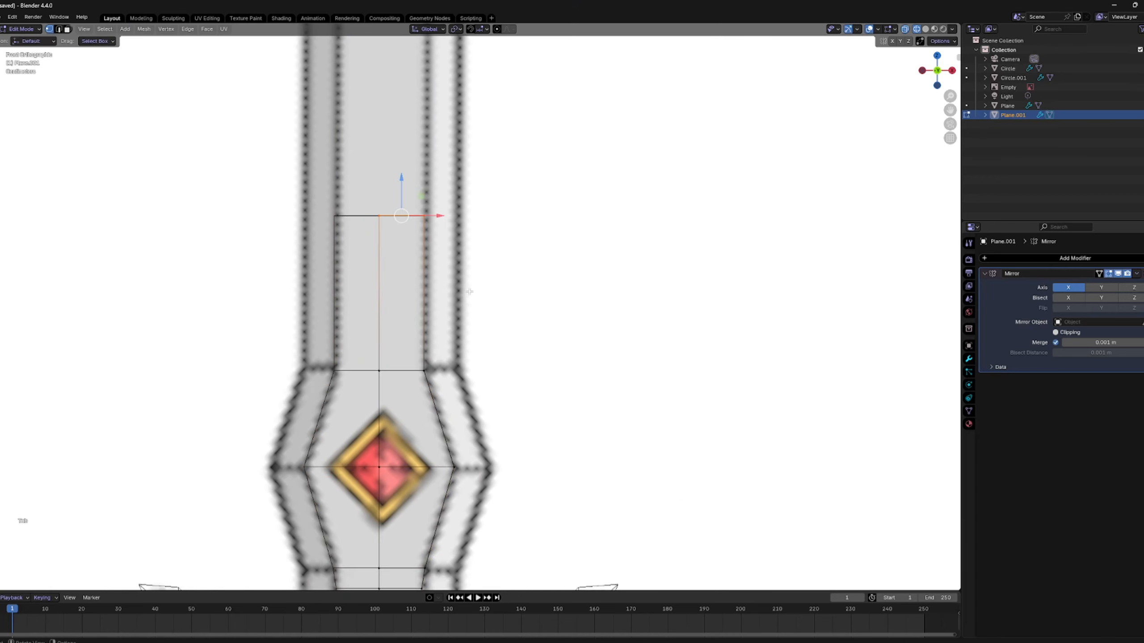
scroll(458, 233, up, 1)
shift+middle_drag(461, 177, 488, 284)
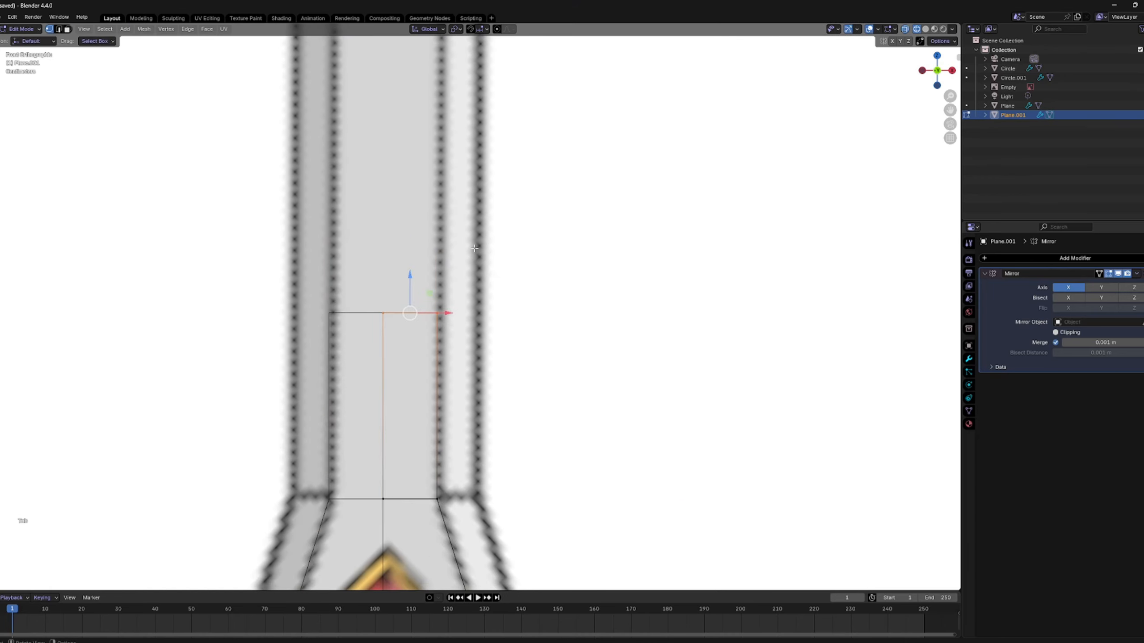
Step: In solid shading, set the crossguard as the mirror object of the blade's Mirror modifier
scroll(475, 252, down, 1)
shift+middle_drag(521, 429, 542, 257)
key(Tab)
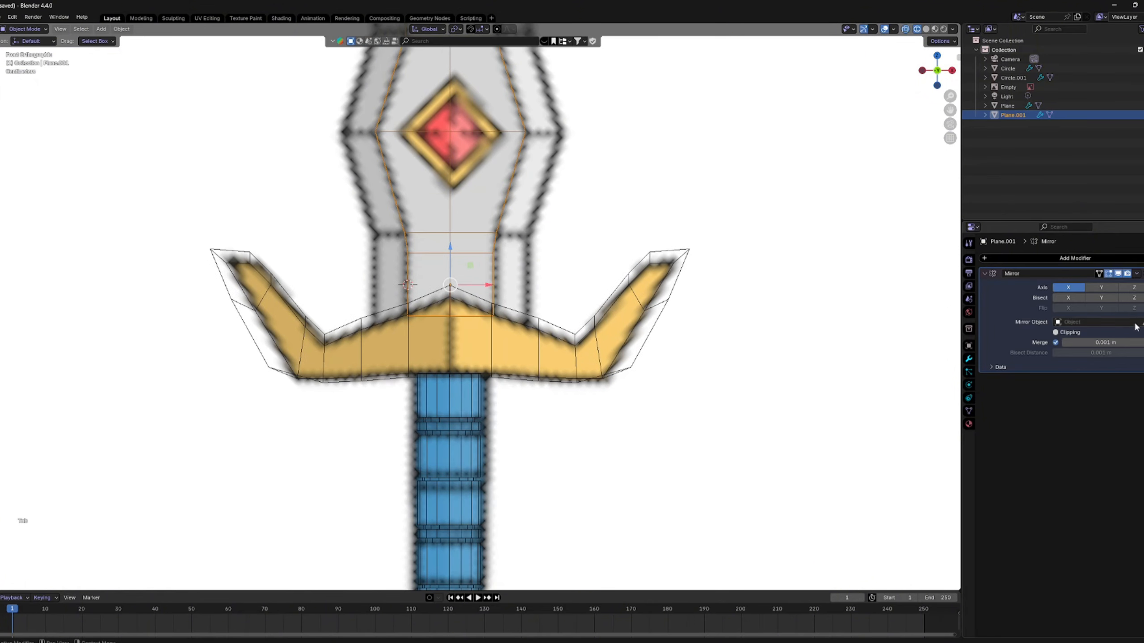
key(z)
click(816, 358)
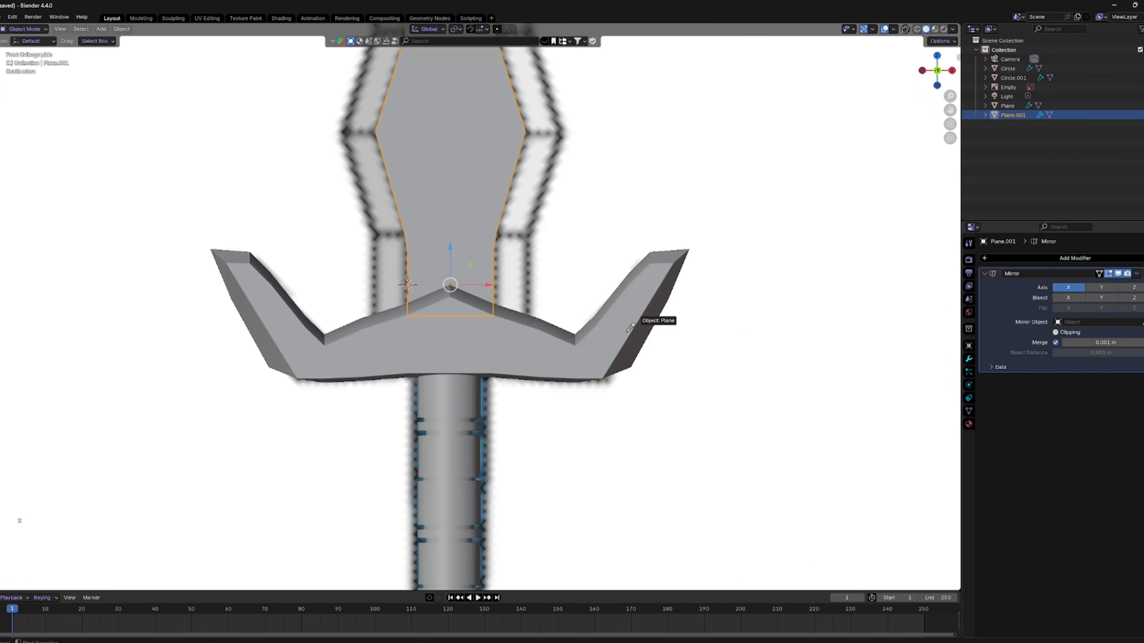
click(498, 358)
scroll(533, 184, up, 1)
shift+middle_drag(535, 179, 511, 402)
scroll(511, 402, down, 1)
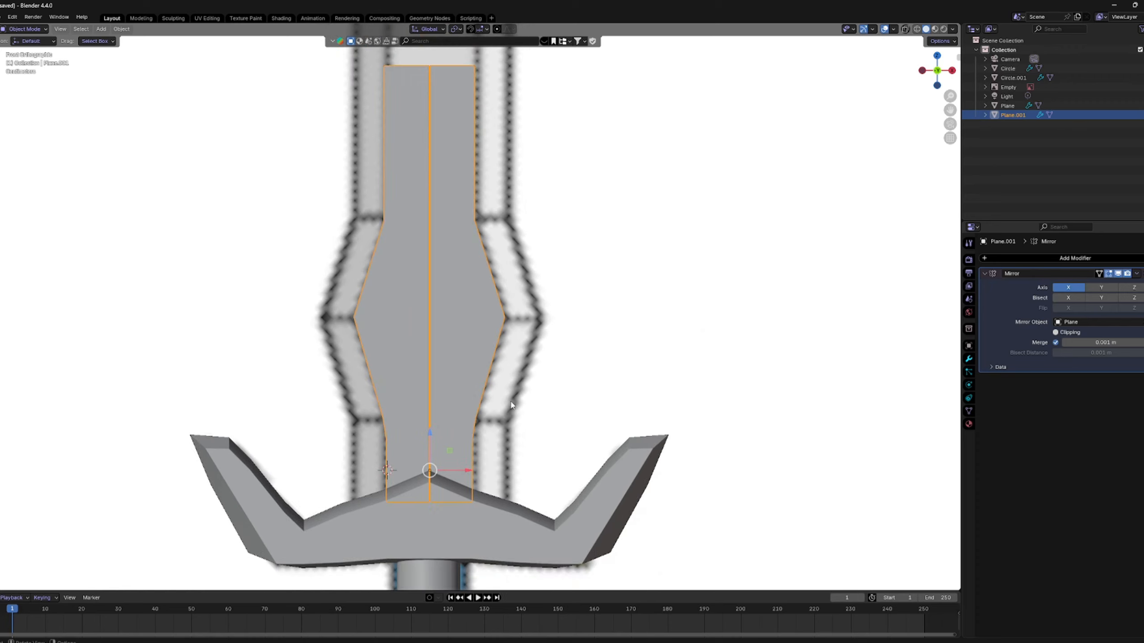
Step: Enable Clipping on the blade's Mirror modifier and shift the whole half-mesh slightly along negative X to close the centre seam
key(Tab)
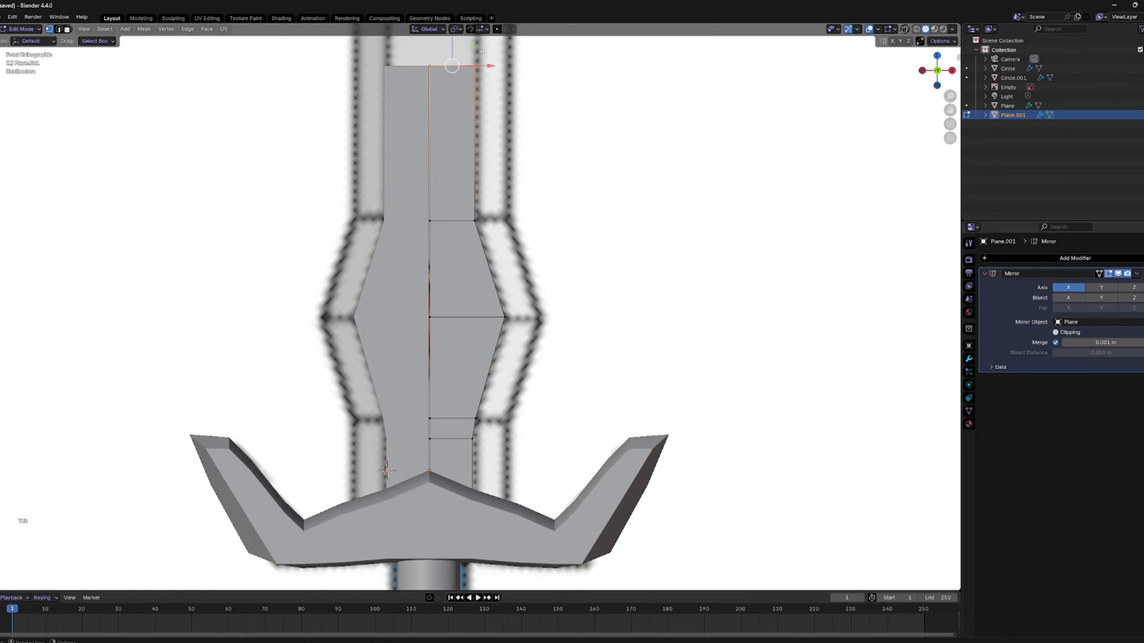
key(Tab)
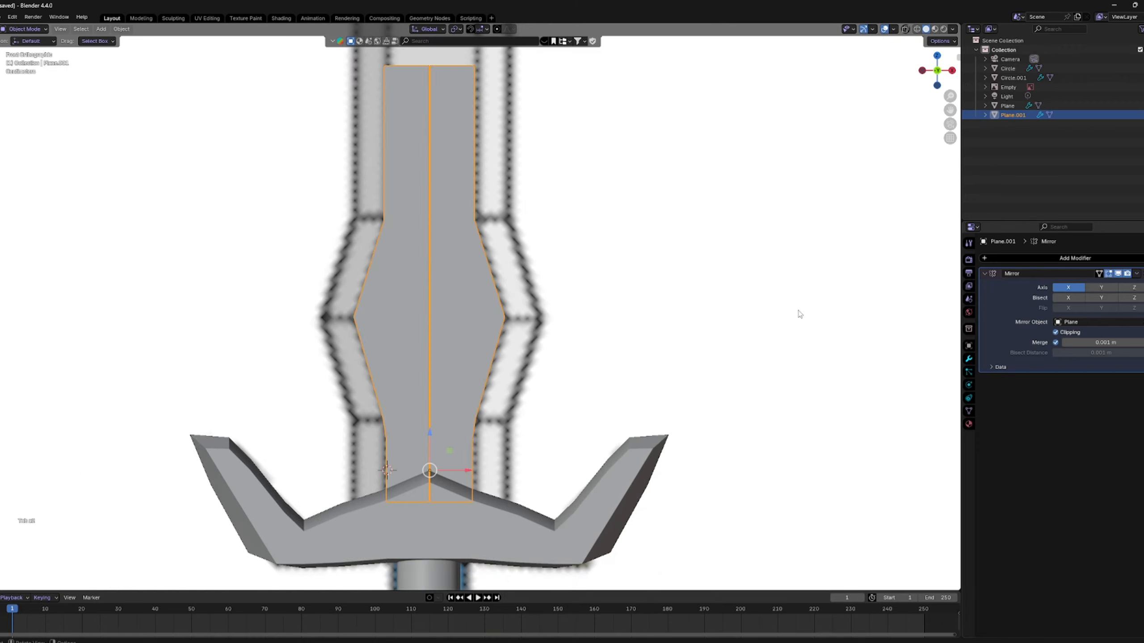
scroll(590, 318, up, 2)
key(Tab)
key(a)
drag(484, 336, 477, 336)
key(Tab)
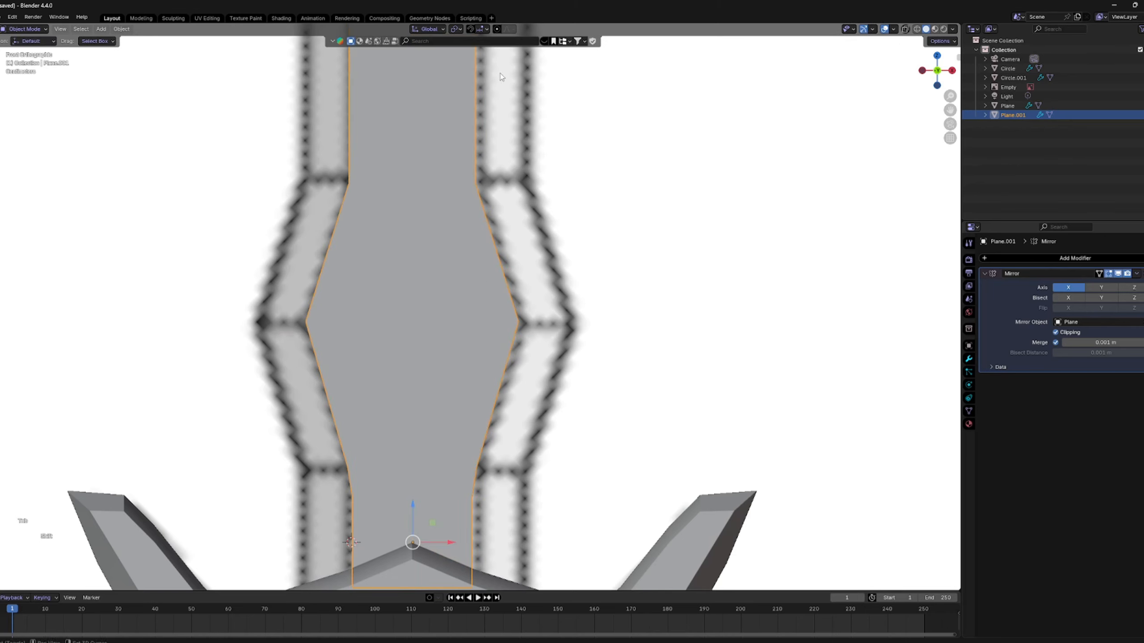
Step: Move the reference image a few millimetres along negative X so its drawn lines match the mirrored blade
shift+middle_drag(501, 74, 473, 232)
key(Tab)
key(Tab)
scroll(473, 233, down, 3)
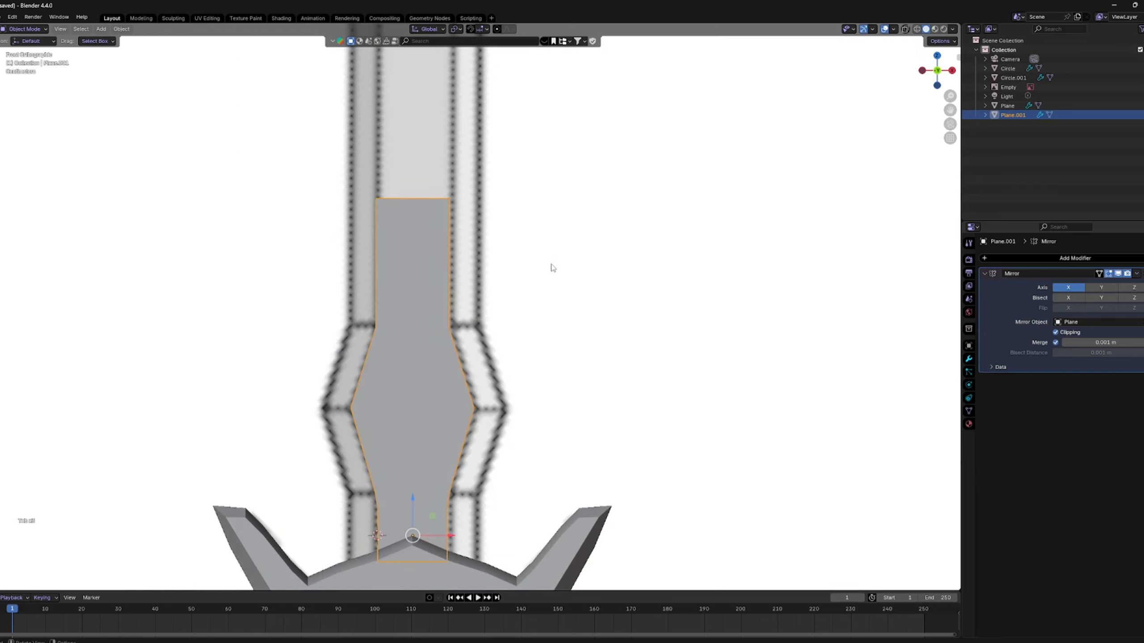
click(551, 267)
key(g)
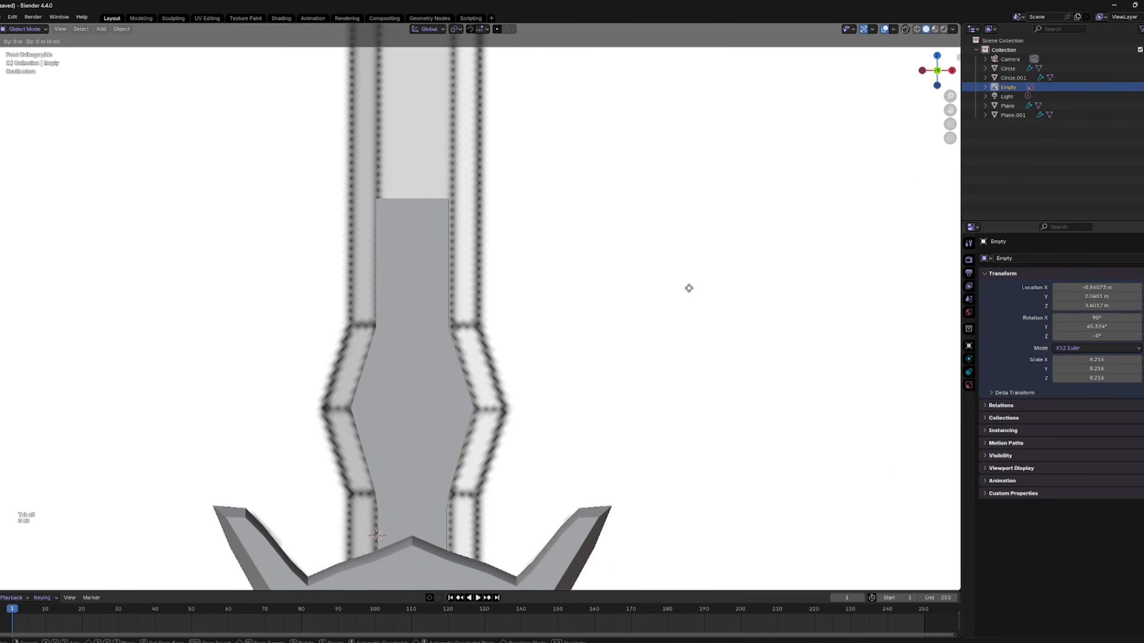
click(688, 291)
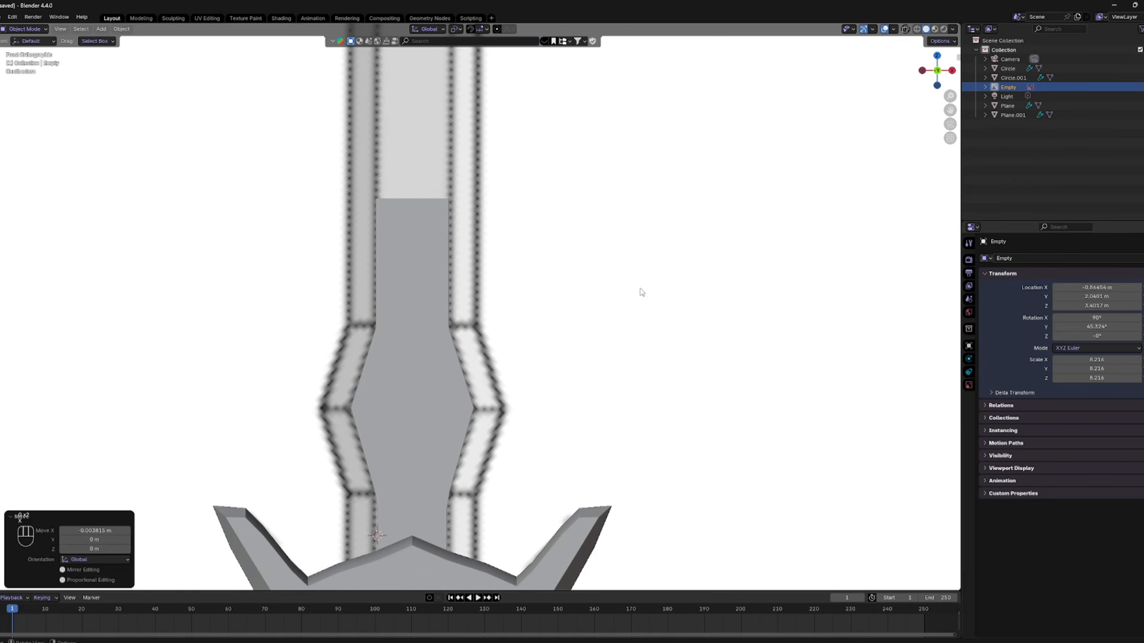
Step: Select the blade mesh again and enter Edit Mode near its upper end
scroll(640, 289, down, 1)
scroll(631, 288, up, 3)
click(411, 237)
scroll(423, 253, down, 5)
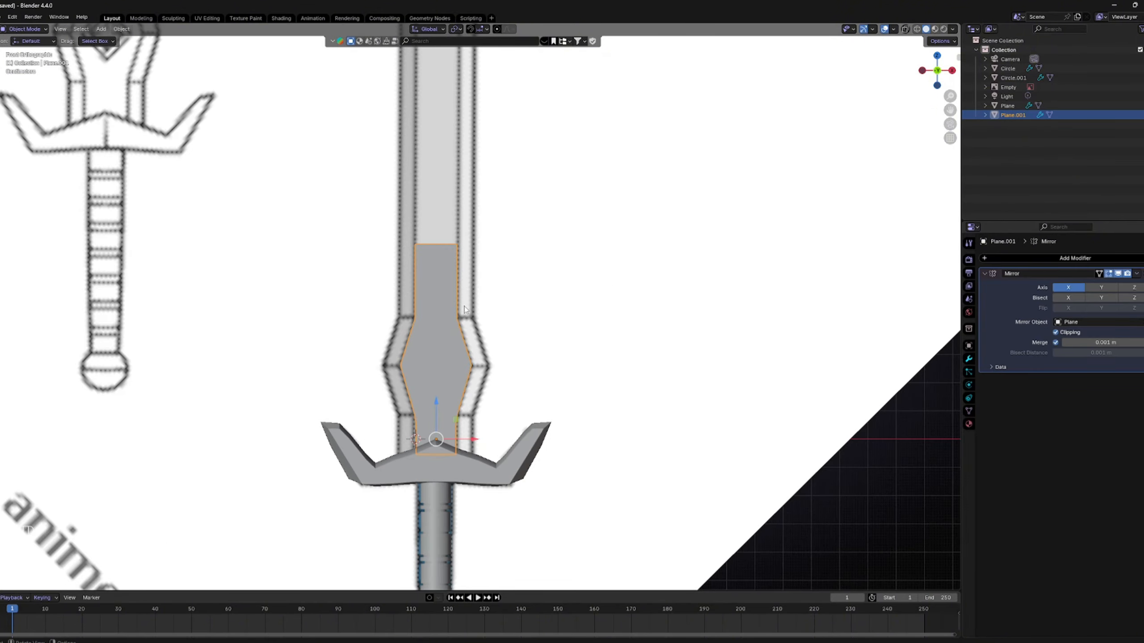
scroll(458, 261, up, 7)
key(Tab)
scroll(522, 202, down, 4)
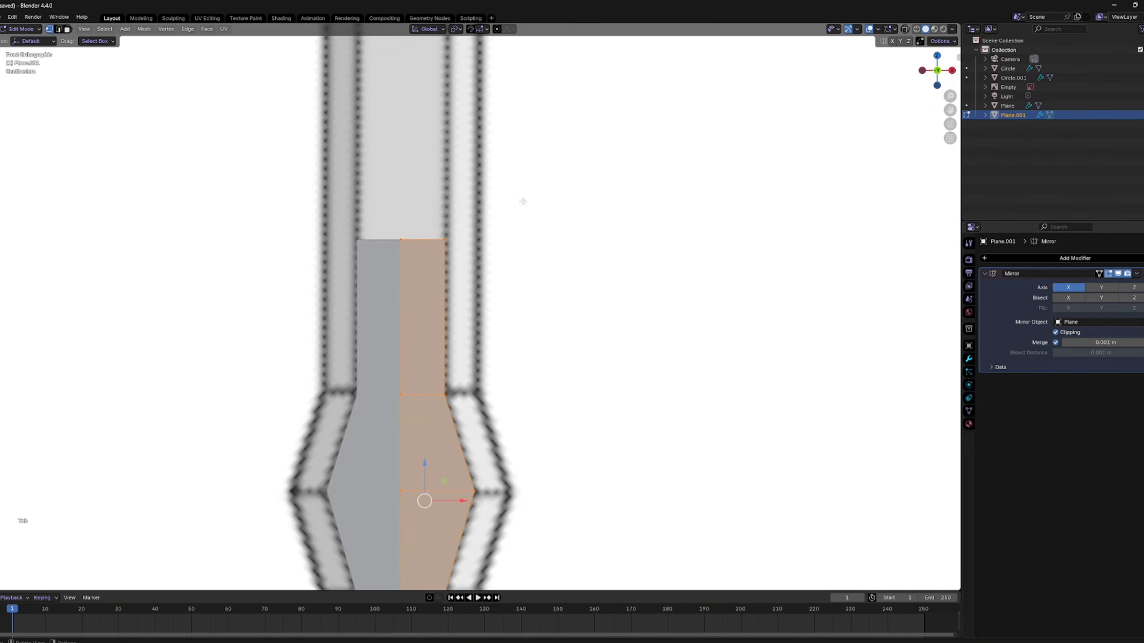
Step: Extrude the inner blade's top edge straight up along the reference blade
key(alt+z)
drag(499, 210, 362, 269)
key(e)
right_click(476, 243)
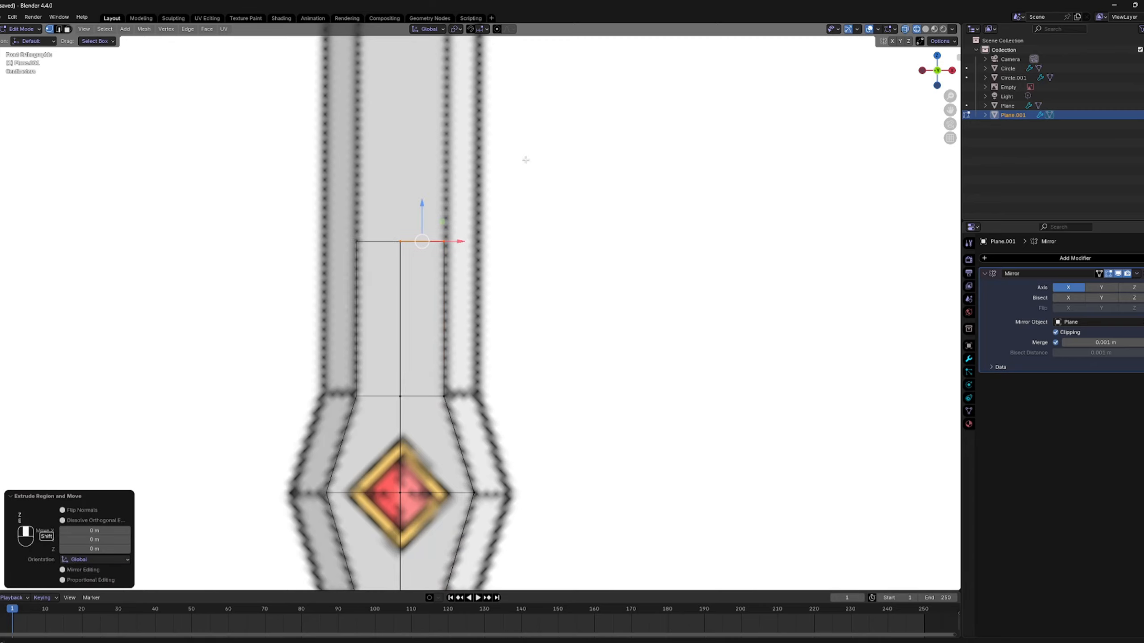
scroll(488, 347, down, 3)
drag(456, 339, 452, 95)
Step: Extrude the top edge again and raise it to the shoulder line where the reference tip begins
shift+middle_drag(451, 95, 408, 335)
key(e)
right_click(407, 336)
drag(408, 336, 410, 45)
scroll(476, 206, down, 4)
scroll(477, 207, up, 5)
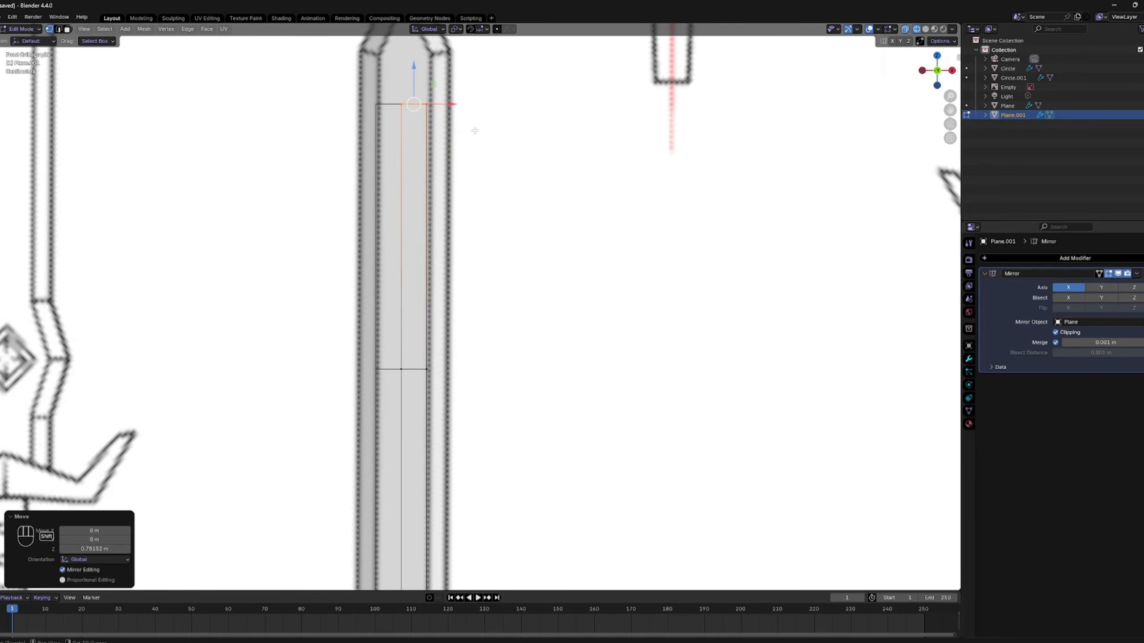
drag(431, 170, 439, 116)
Step: Extrude the shoulder edge upward to the inner point of the reference tip
shift+middle_drag(471, 133, 470, 212)
scroll(472, 206, up, 5)
key(e)
right_click(375, 92)
shift+middle_drag(373, 90, 409, 225)
drag(409, 222, 429, 109)
Step: Move the new top edge's outer vertex about 0.05 m inward and about 0.05 m down along the tip's slope
click(470, 131)
key(g)
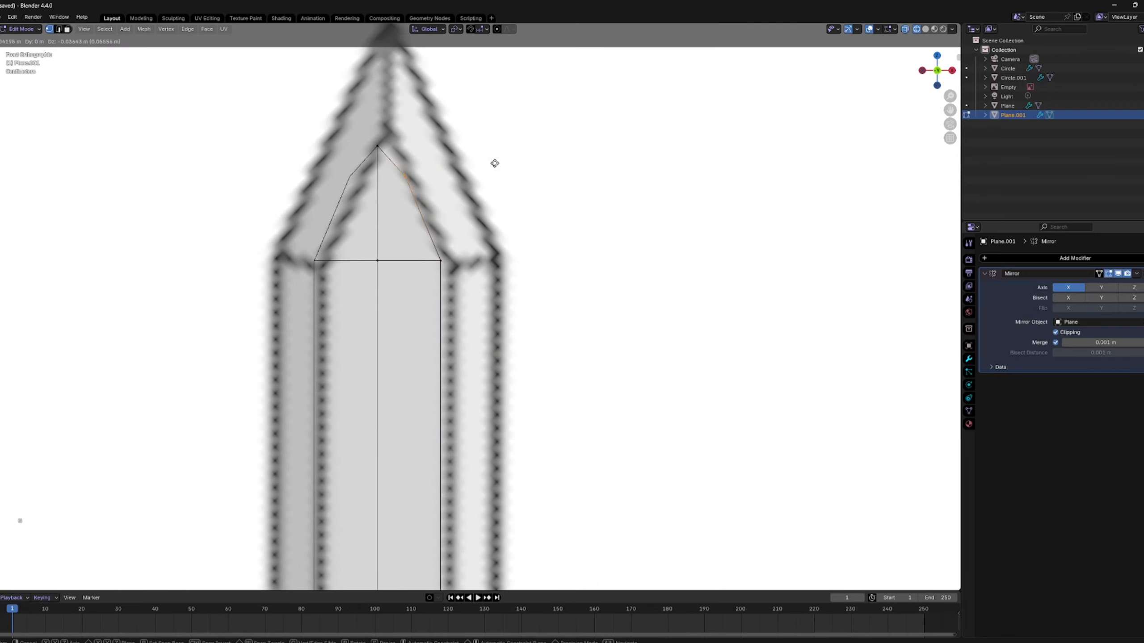
click(488, 170)
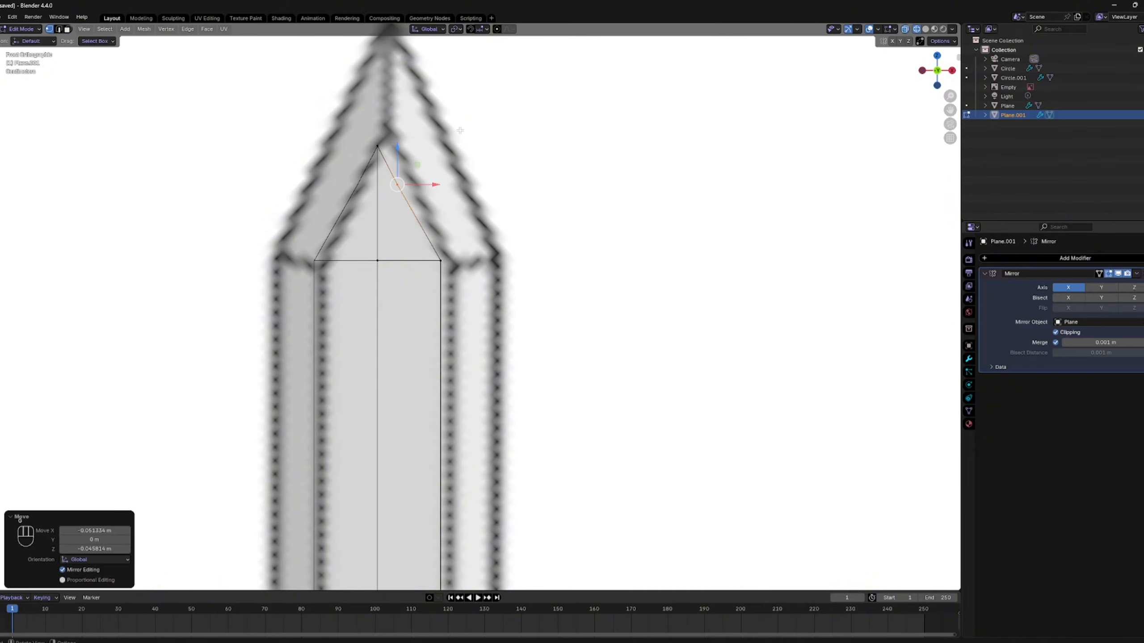
key(Tab)
scroll(556, 234, down, 4)
click(556, 233)
key(g)
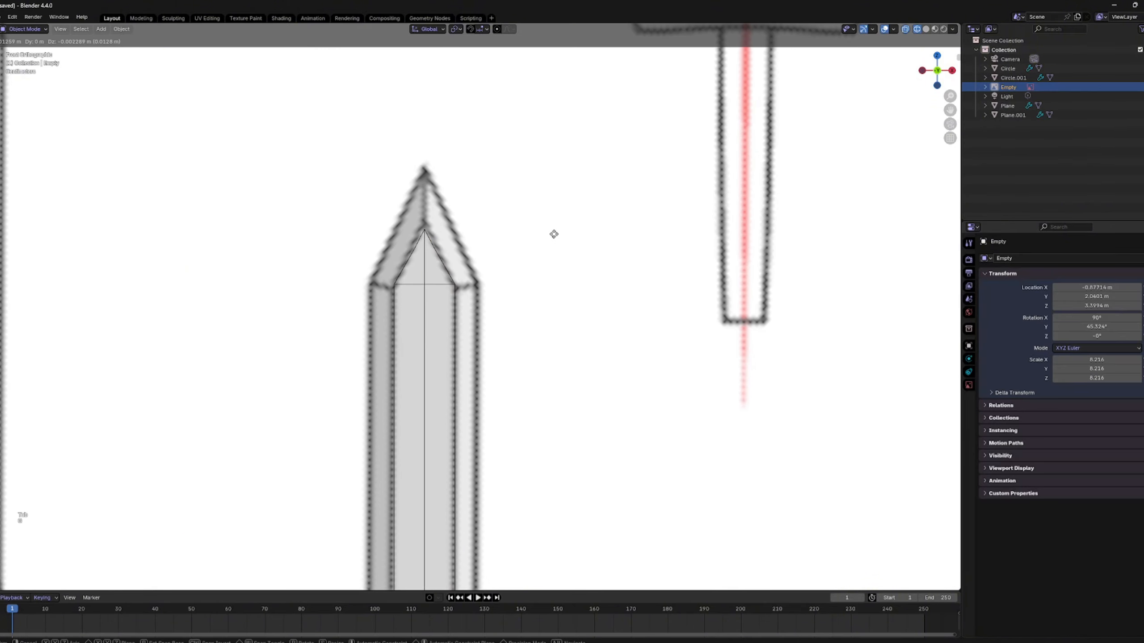
click(554, 235)
scroll(557, 238, down, 5)
shift+middle_drag(598, 396, 588, 364)
scroll(596, 211, up, 1)
key(ctrl+z)
scroll(601, 234, up, 3)
scroll(597, 197, down, 1)
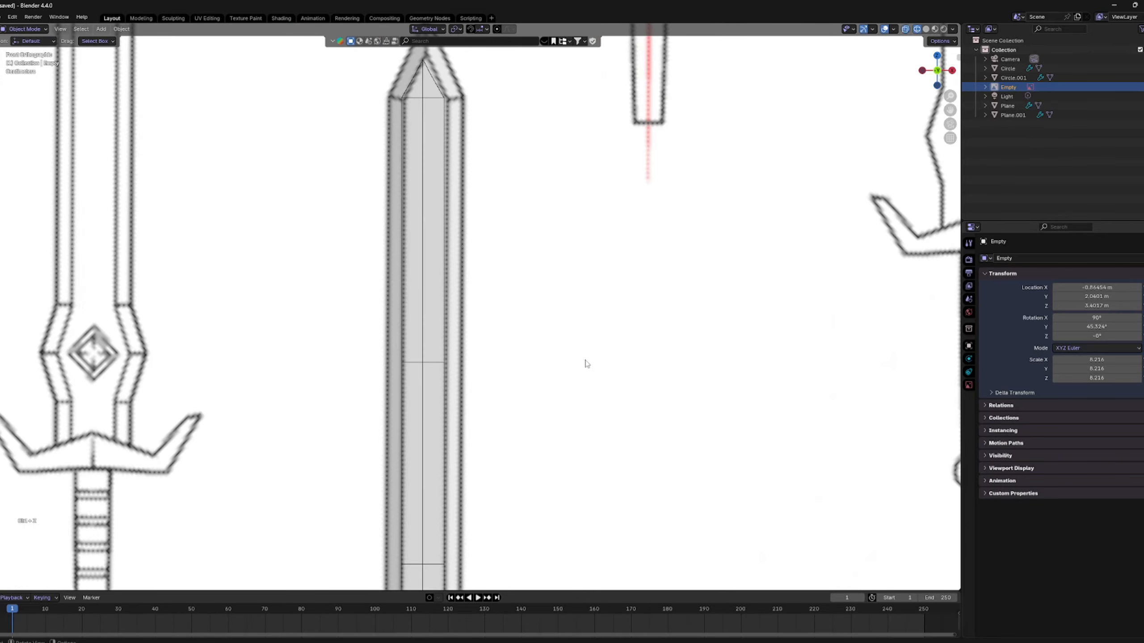
Step: Check the extended blade against the reference in solid shading and return to editing its mesh at the tip
key(z)
click(681, 351)
scroll(680, 351, down, 4)
scroll(667, 351, up, 5)
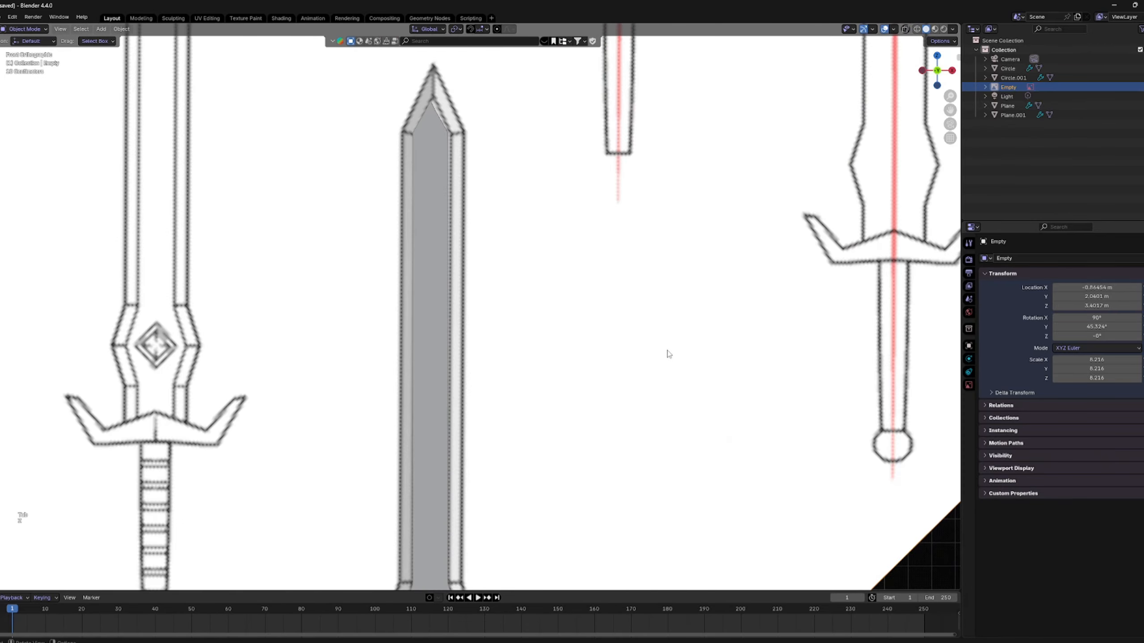
click(428, 256)
shift+middle_drag(460, 105, 469, 204)
shift+middle_drag(495, 443, 489, 76)
key(Tab)
scroll(467, 354, down, 2)
shift+middle_drag(459, 337, 444, 584)
scroll(449, 166, up, 2)
shift+middle_drag(449, 165, 488, 352)
scroll(492, 329, up, 2)
scroll(492, 328, up, 2)
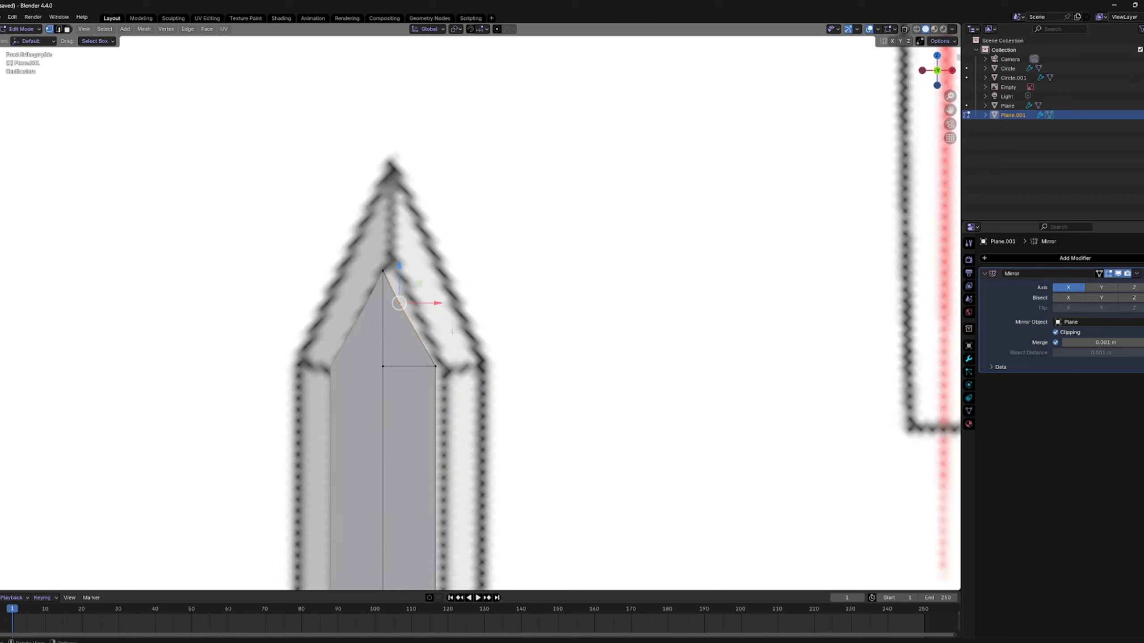
Step: Add a loop cut across the blade's tip section in see-through view
key(alt+z)
key(alt+z)
key(alt+z)
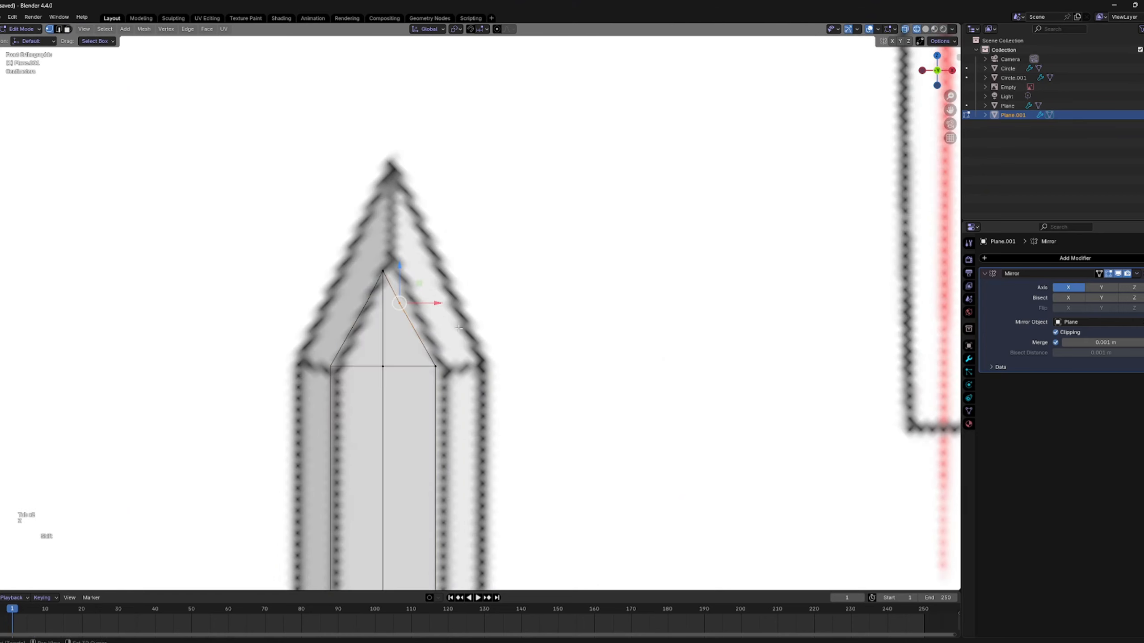
shift+middle_drag(458, 329, 506, 270)
drag(484, 250, 489, 251)
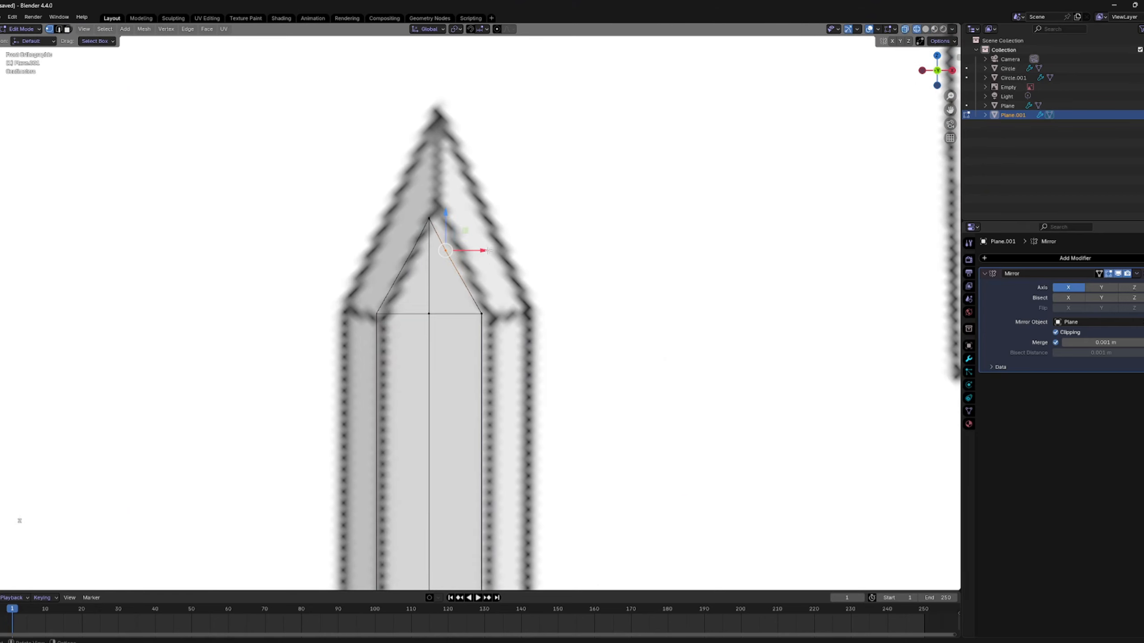
key(ctrl+r)
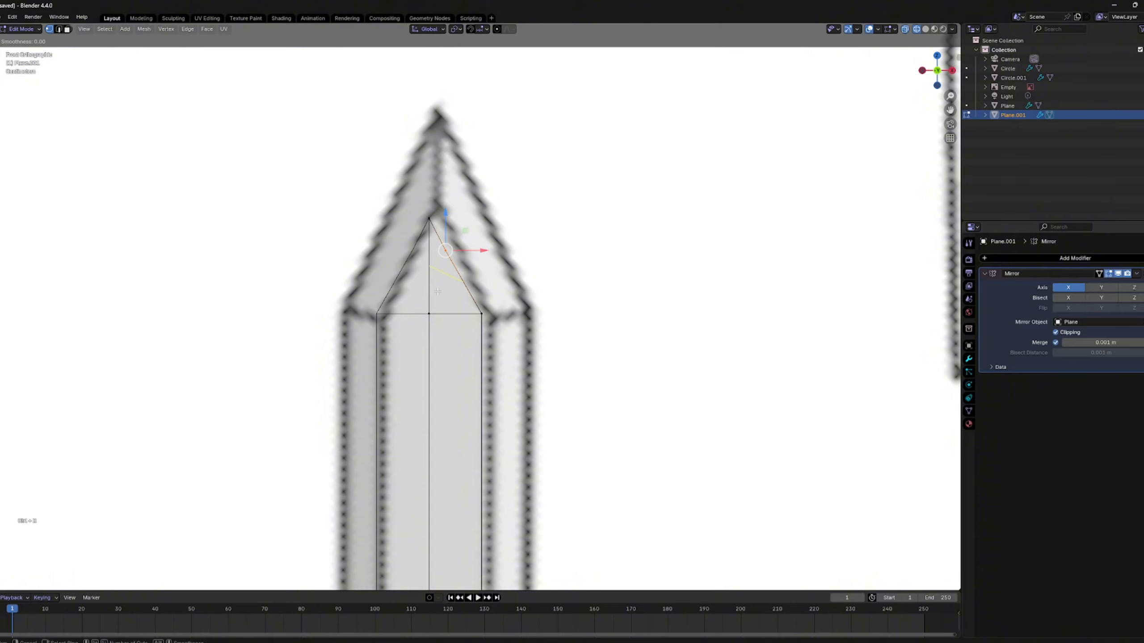
click(439, 288)
click(439, 289)
click(436, 262)
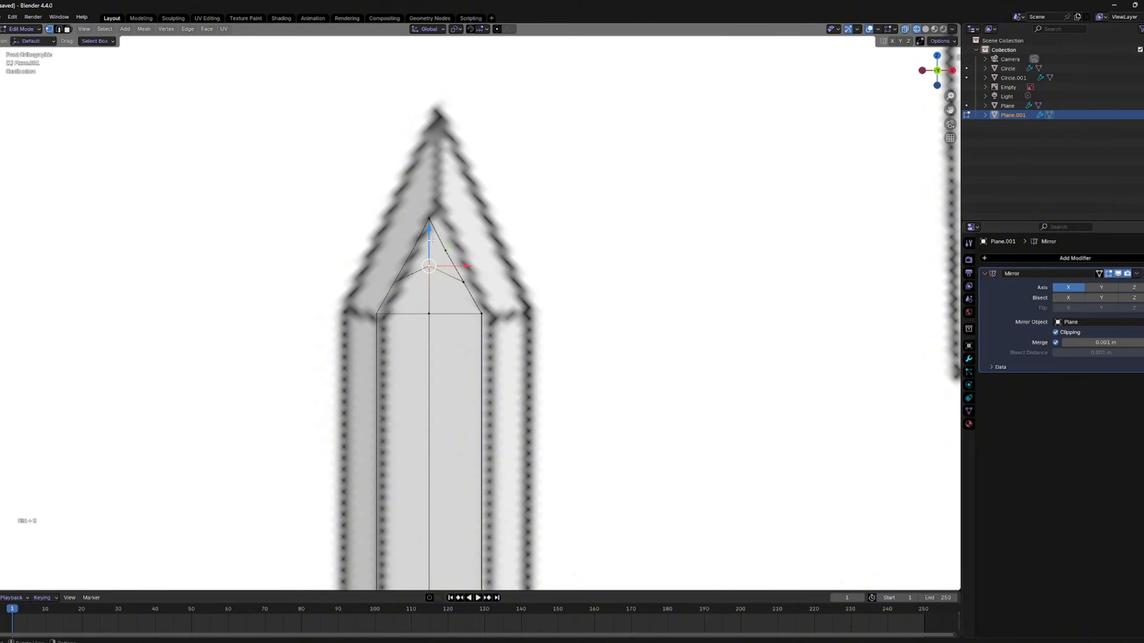
mouse_move(432, 240)
mouse_down()
mouse_move(431, 219)
mouse_move(432, 239)
mouse_up()
Step: Try to add further loop cuts within the blade's tip section
shift+middle_drag(452, 278, 500, 322)
key(ctrl+r)
click(449, 346)
click(449, 347)
key(ctrl+r)
click(457, 330)
click(458, 330)
Step: Dissolve the extra vertex on the tip's slanted edge, working in solid shading
scroll(503, 245, up, 5)
shift+middle_drag(501, 194, 507, 388)
scroll(497, 314, up, 2)
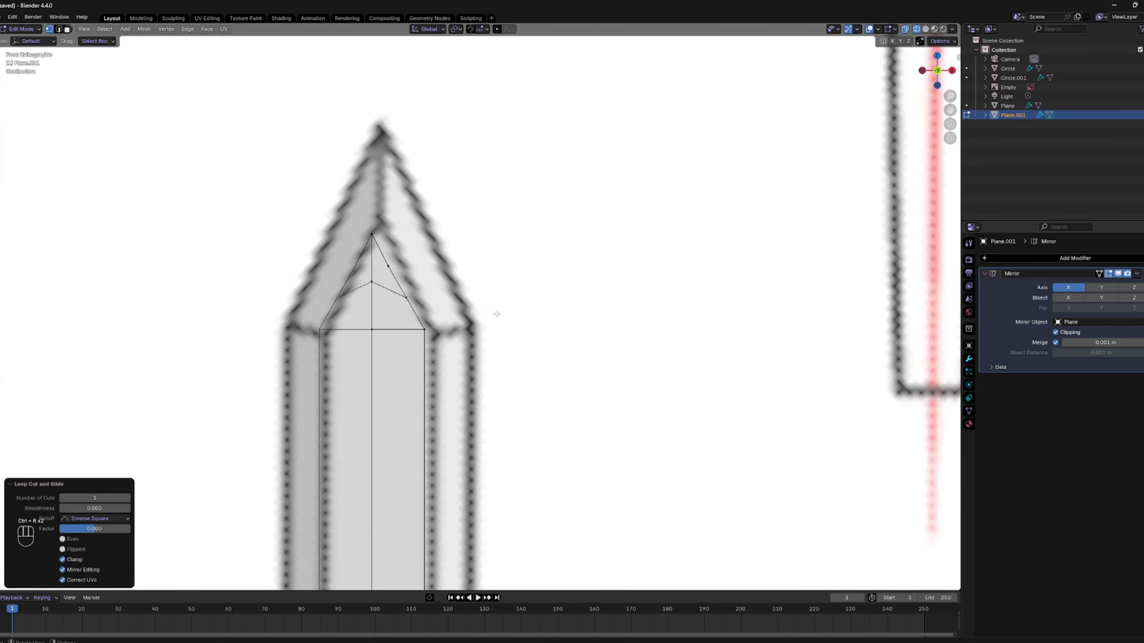
scroll(497, 314, down, 1)
scroll(497, 314, up, 1)
scroll(481, 309, up, 2)
click(358, 249)
middle_drag(361, 250, 354, 263)
key(z)
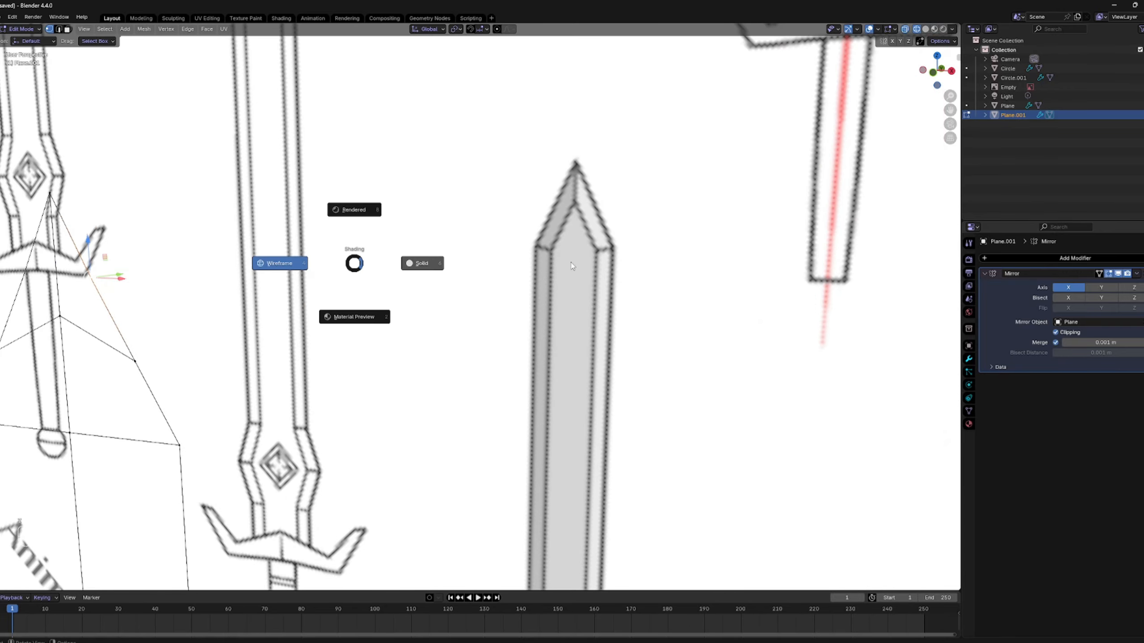
click(570, 265)
right_click(434, 266)
click(472, 440)
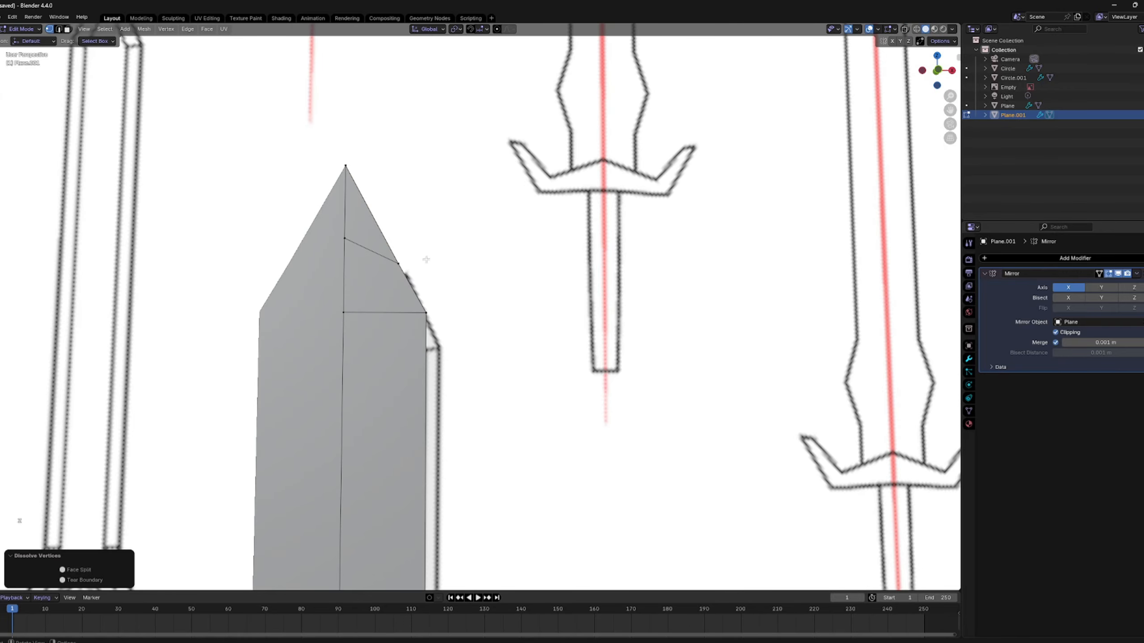
Step: Dissolve the remaining loop cut vertices and the apex to remove the blade's tip
click(400, 258)
right_click(400, 258)
click(400, 258)
click(348, 240)
right_click(349, 242)
click(349, 241)
right_click(352, 182)
mouse_move(352, 183)
click(394, 179)
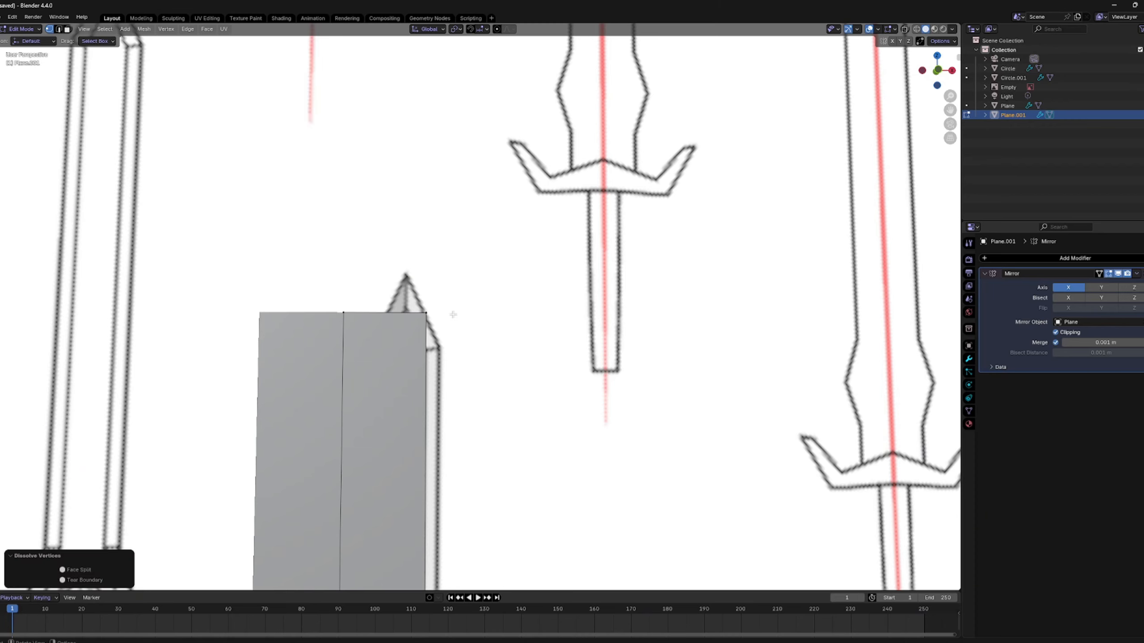
Step: Extrude the blade's shoulder edge about 0.14 m up along Z to the inner tip height in front view
key(KP_1)
key(alt+z)
click(398, 330)
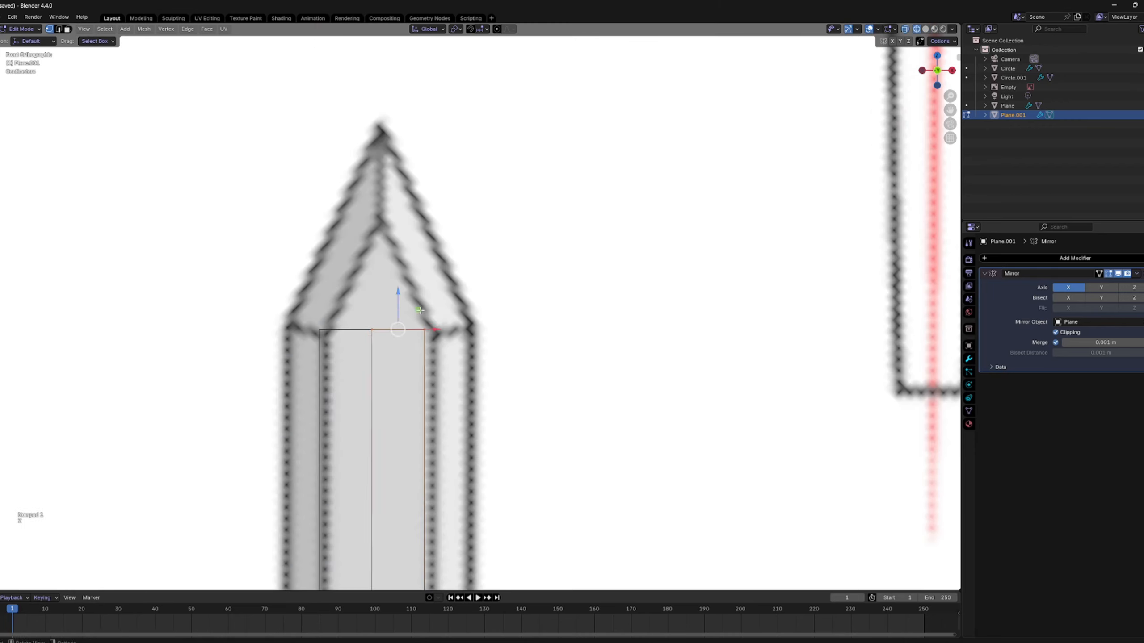
key(e)
key(z)
click(410, 193)
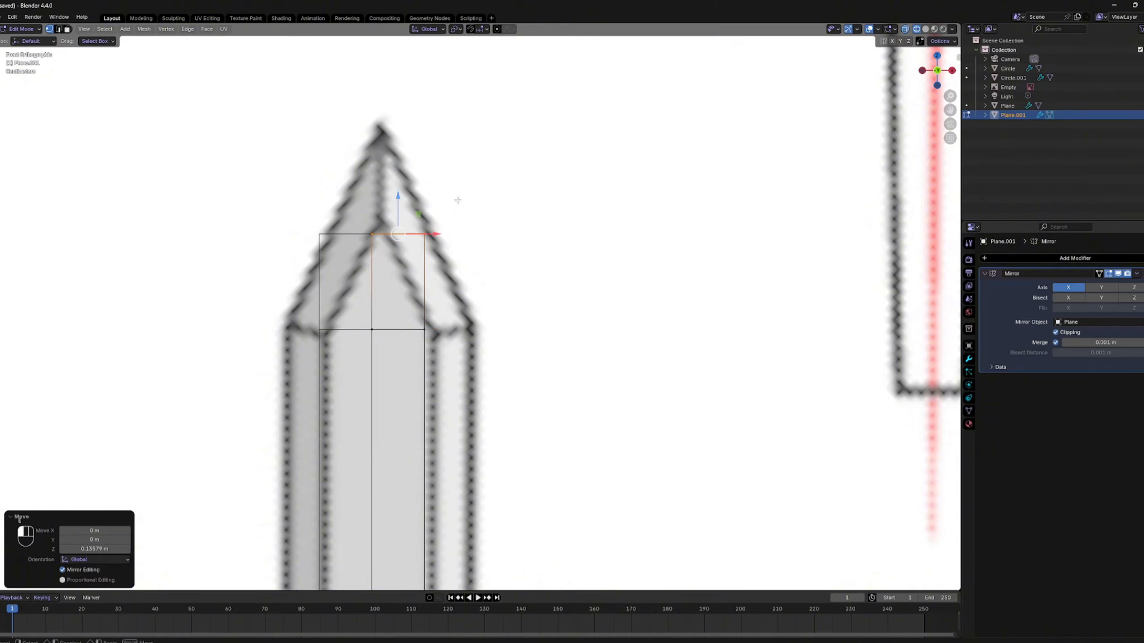
Step: Lower the extruded edge's outer vertex about 0.11 m along Z to form a pointed tip
click(431, 202)
key(g)
key(z)
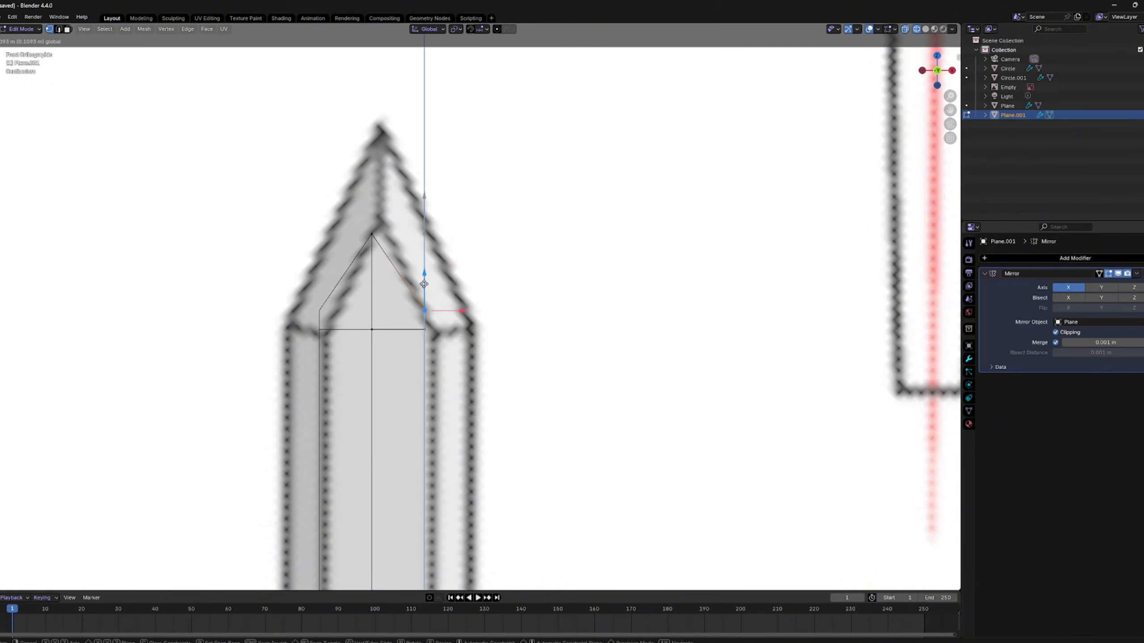
click(424, 284)
Step: Examine the rebuilt tip against the reference in solid and rendered shading
scroll(427, 245, down, 4)
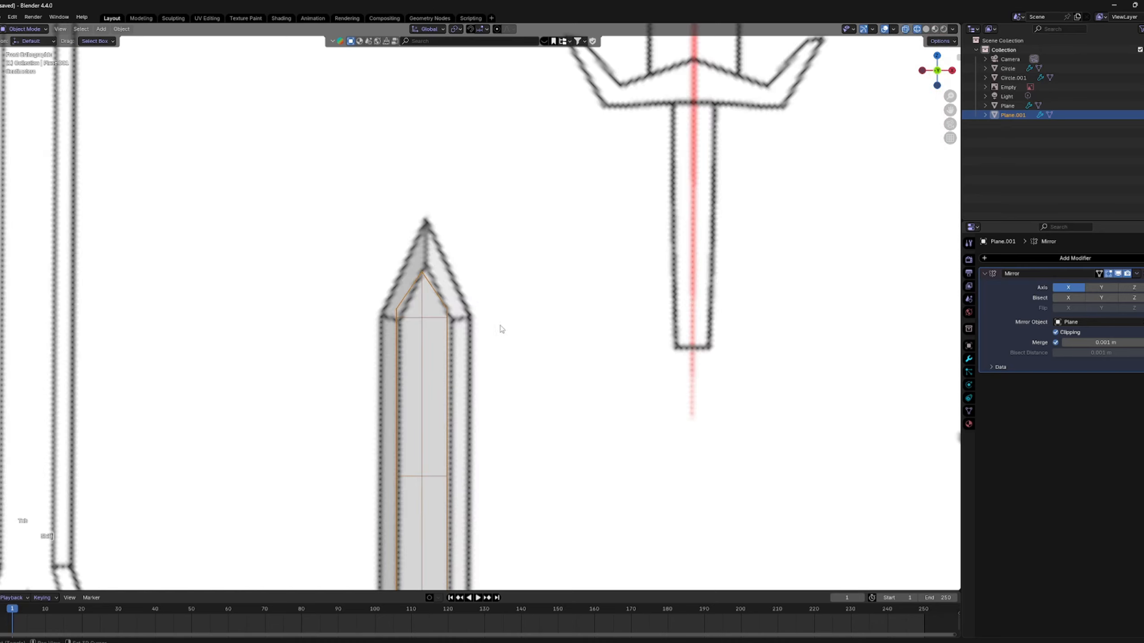
mouse_move(501, 328)
shift+middle_down()
mouse_move(519, 248)
mouse_move(485, 229)
mouse_move(396, 231)
shift+middle_up()
scroll(522, 234, up, 2)
key(z)
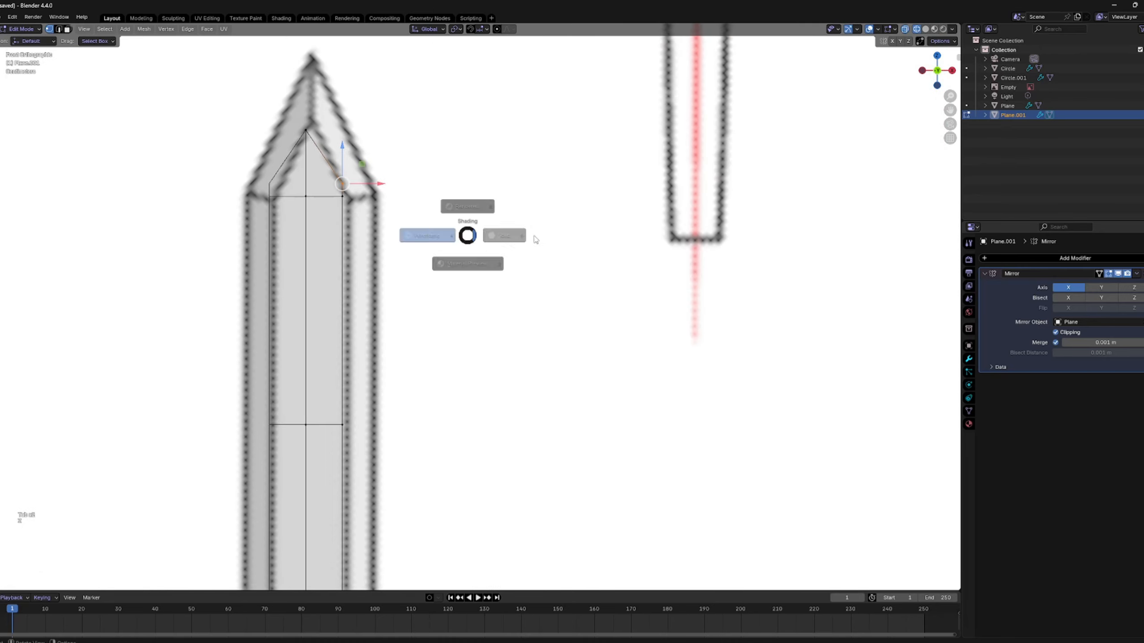
click(536, 237)
scroll(409, 203, up, 3)
key(z)
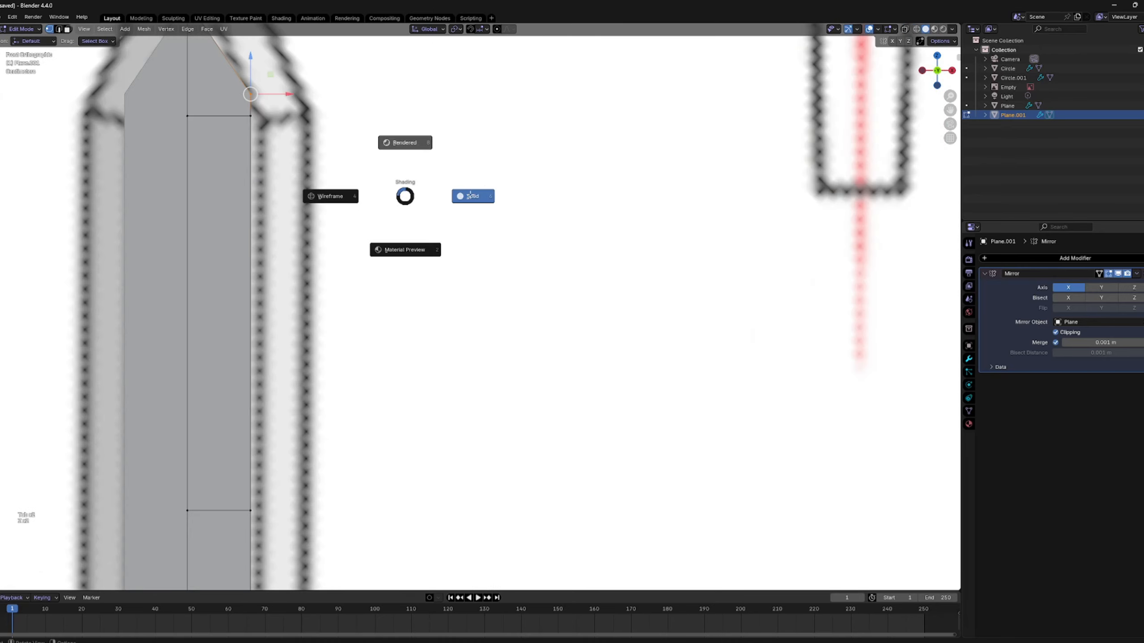
click(380, 219)
shift+middle_drag(353, 222, 534, 378)
key(z)
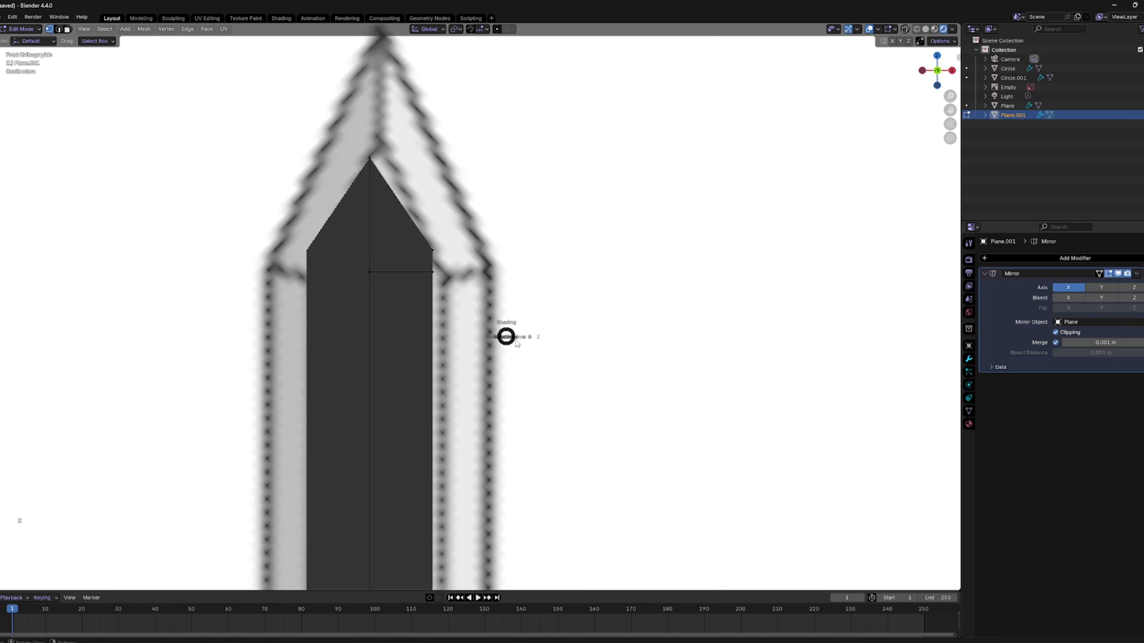
click(660, 347)
Step: Knife-cut a horizontal edge from the tip's outer corner vertex to the blade's centre line
scroll(521, 310, up, 2)
key(alt+z)
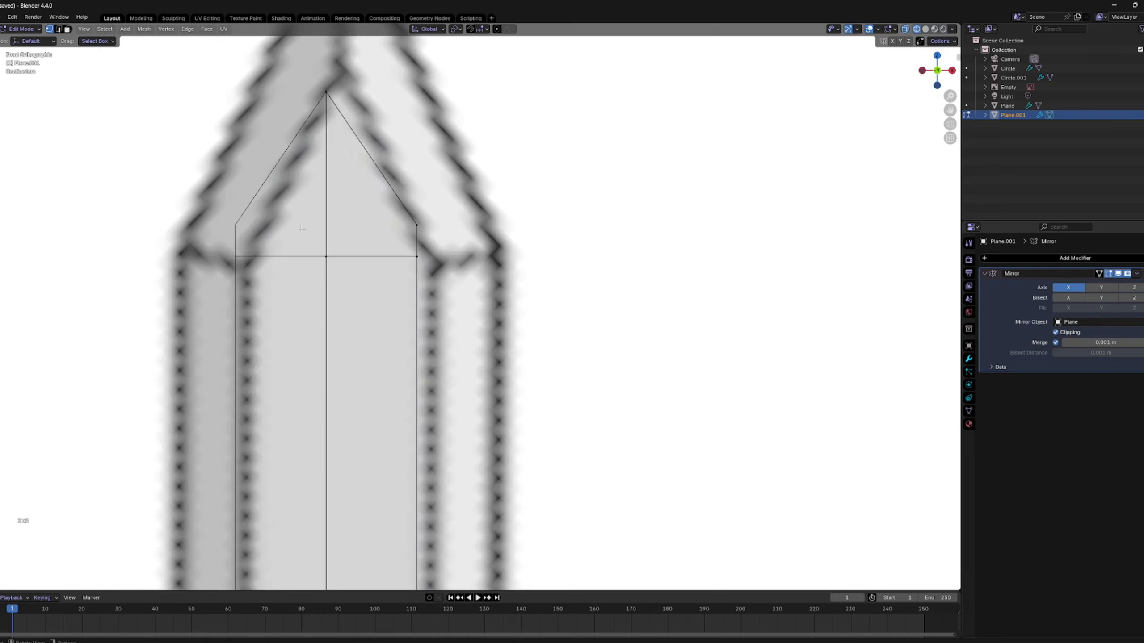
key(k)
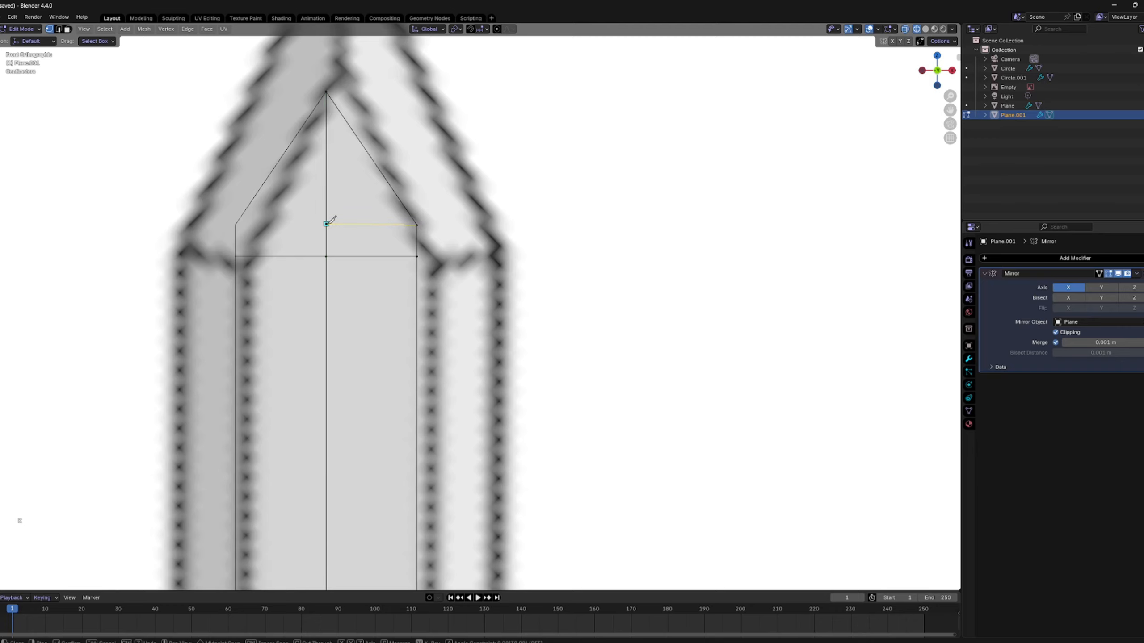
key(Return)
scroll(499, 230, down, 2)
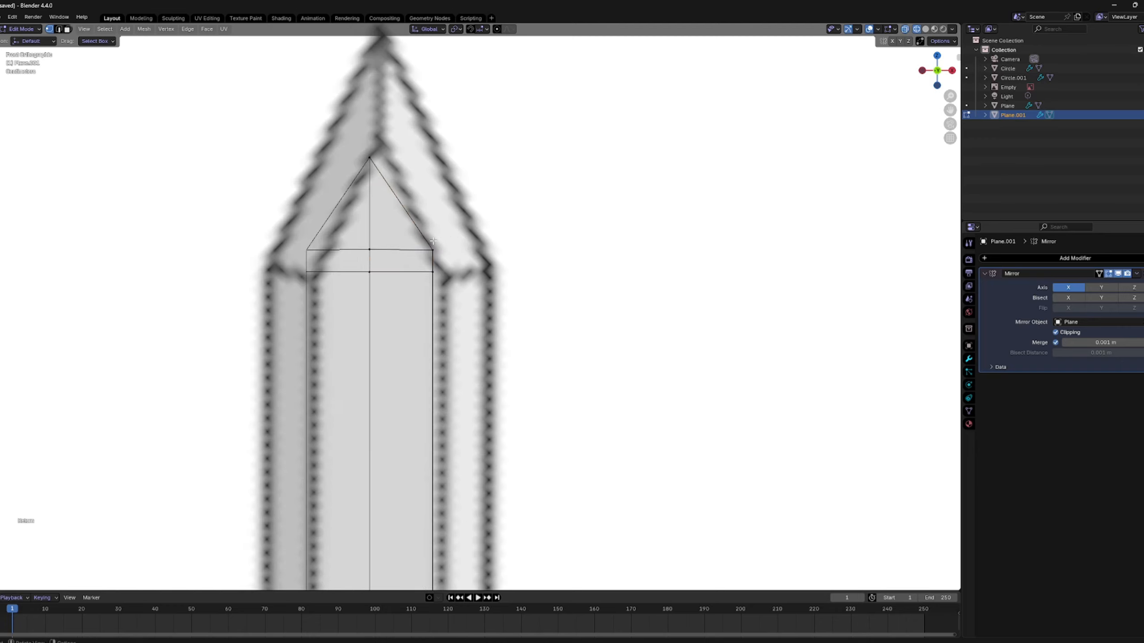
Step: Knife-cut a second horizontal edge halfway up the tip, from the slanted edge to the centre line
shift+middle_drag(434, 241, 433, 314)
key(Tab)
key(Tab)
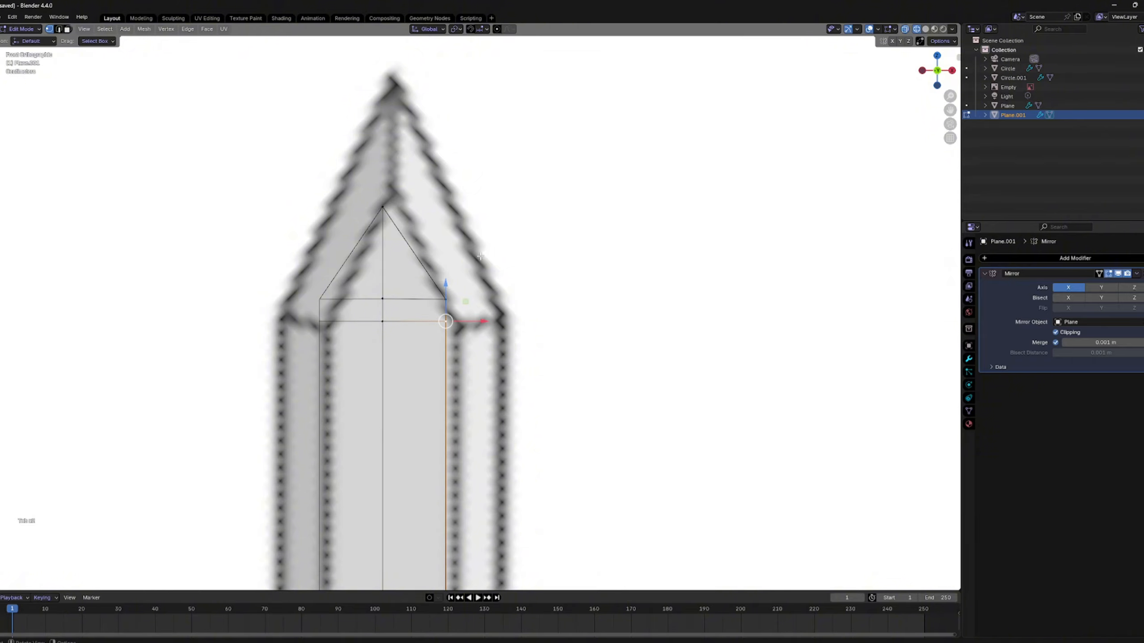
key(k)
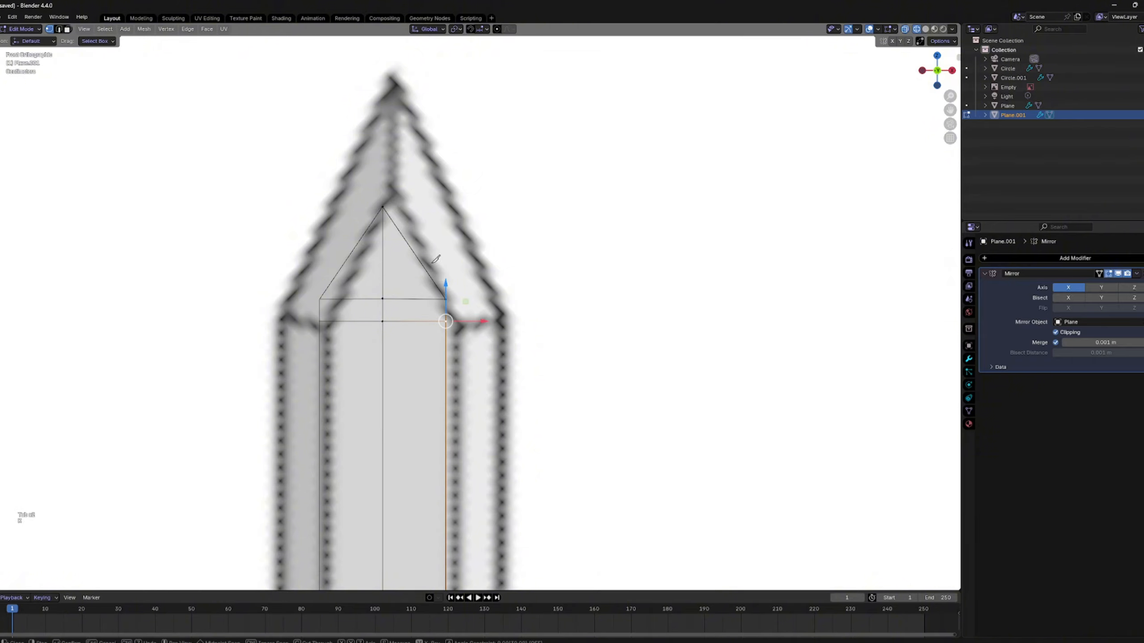
click(383, 256)
key(Return)
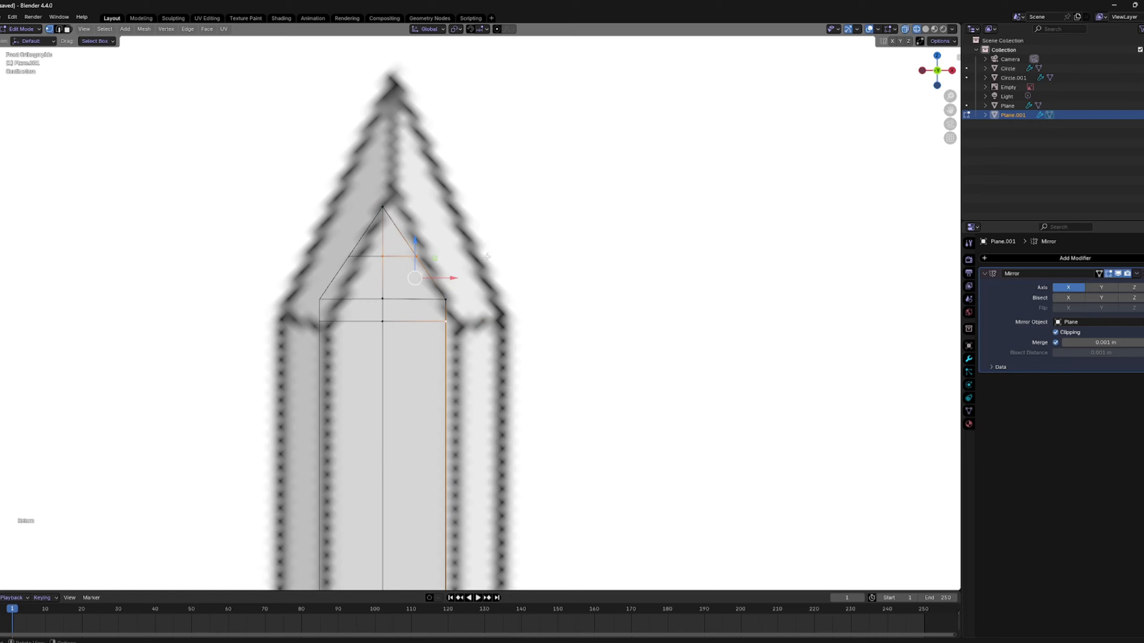
Step: Review the full blade against the reference in Object Mode with solid shading
click(487, 258)
scroll(489, 256, down, 4)
shift+middle_drag(484, 338, 473, 158)
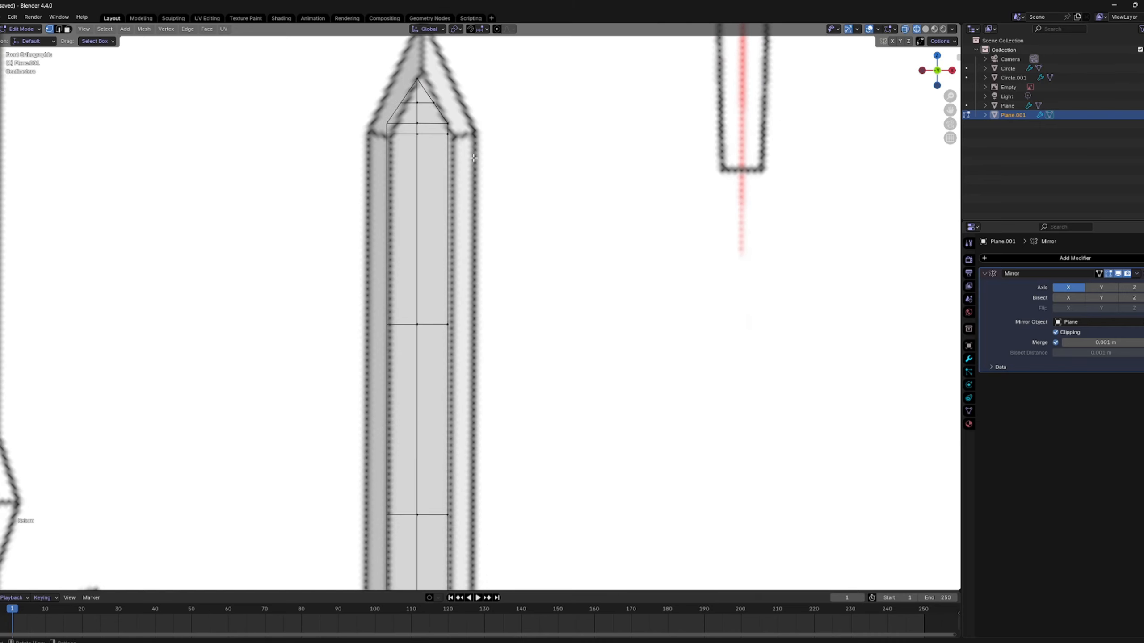
scroll(473, 158, down, 2)
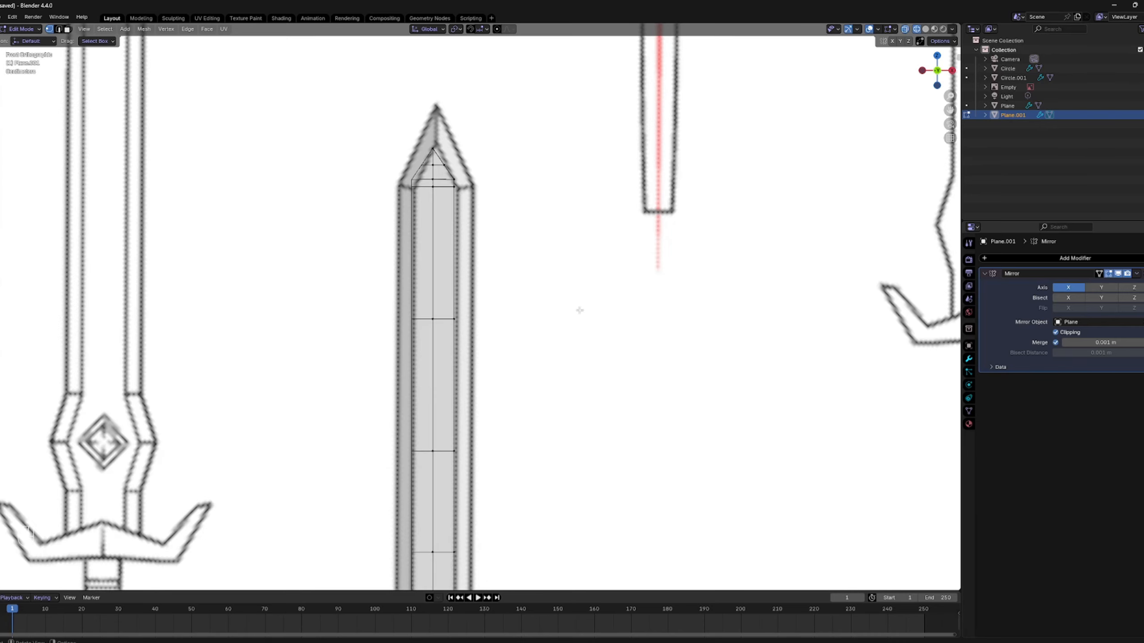
key(Tab)
shift+middle_drag(686, 411, 613, 218)
scroll(467, 398, down, 1)
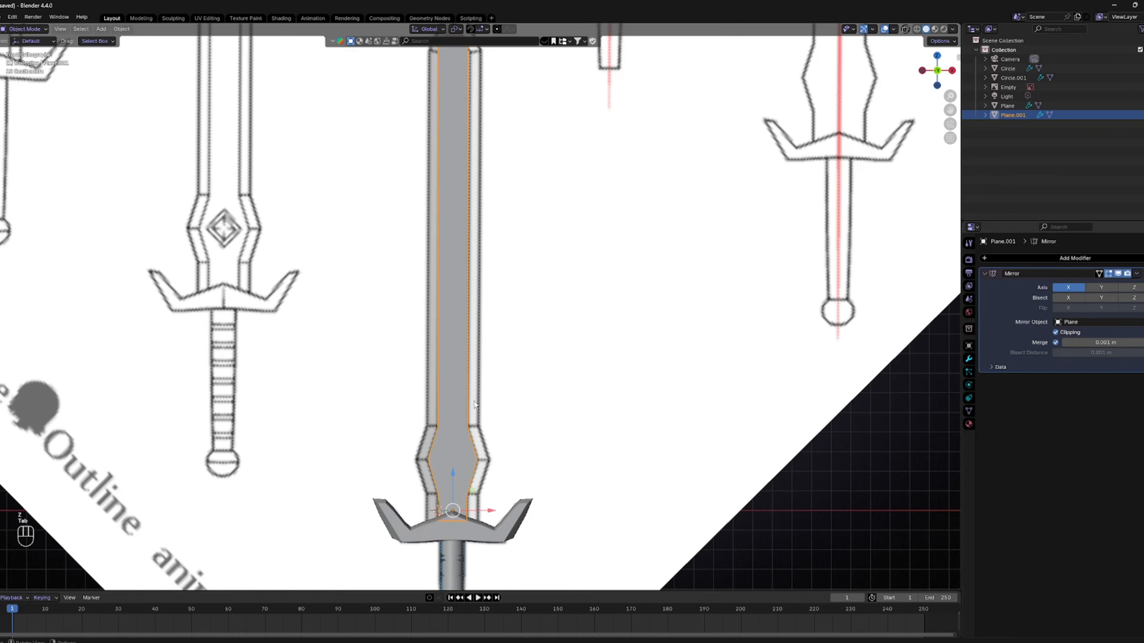
Step: Select the entire blade mesh and extrude it along the Y axis to give it thickness
middle_drag(469, 416, 426, 412)
key(Tab)
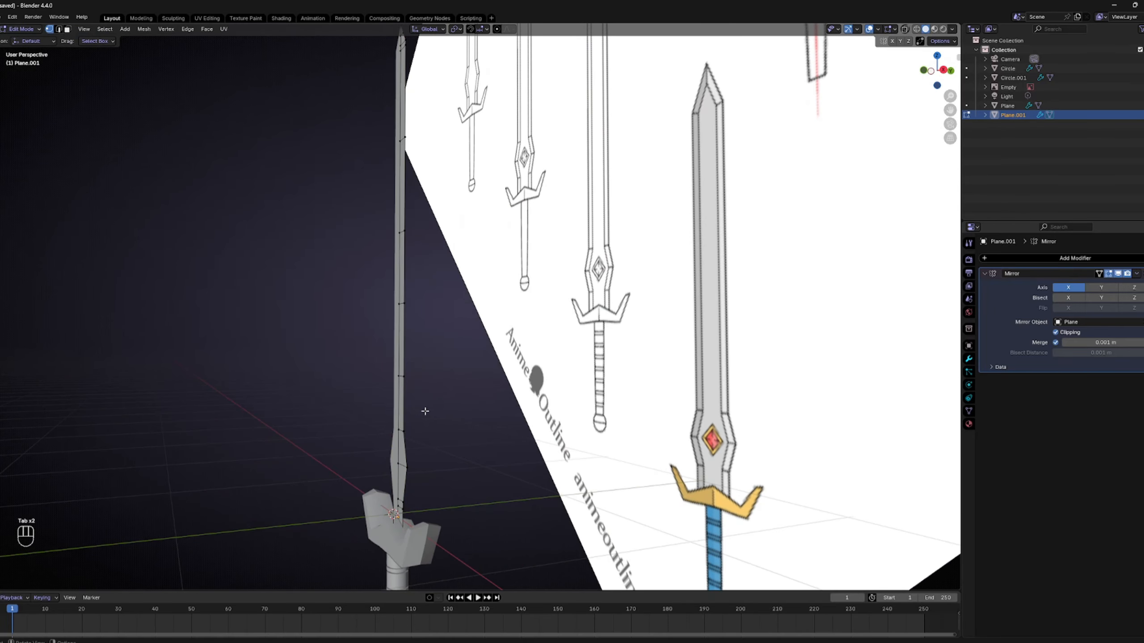
key(a)
middle_drag(439, 323, 418, 328)
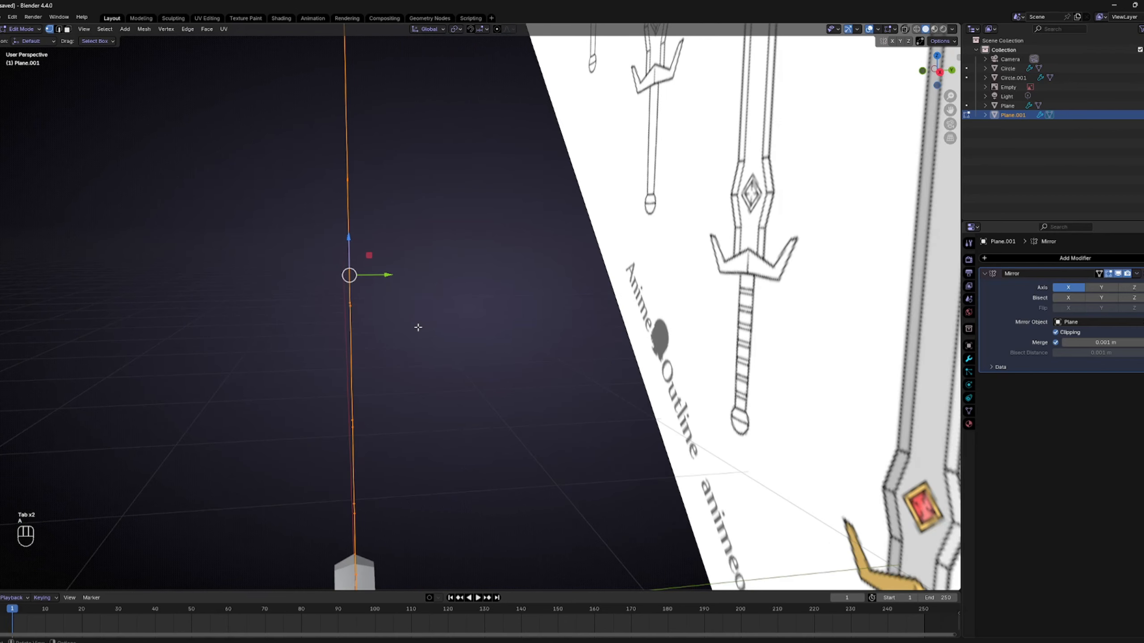
key(e)
key(y)
drag(377, 273, 361, 275)
Step: Return to Object Mode and set the blade object's origin to its geometry
key(Tab)
scroll(361, 274, down, 3)
right_click(360, 277)
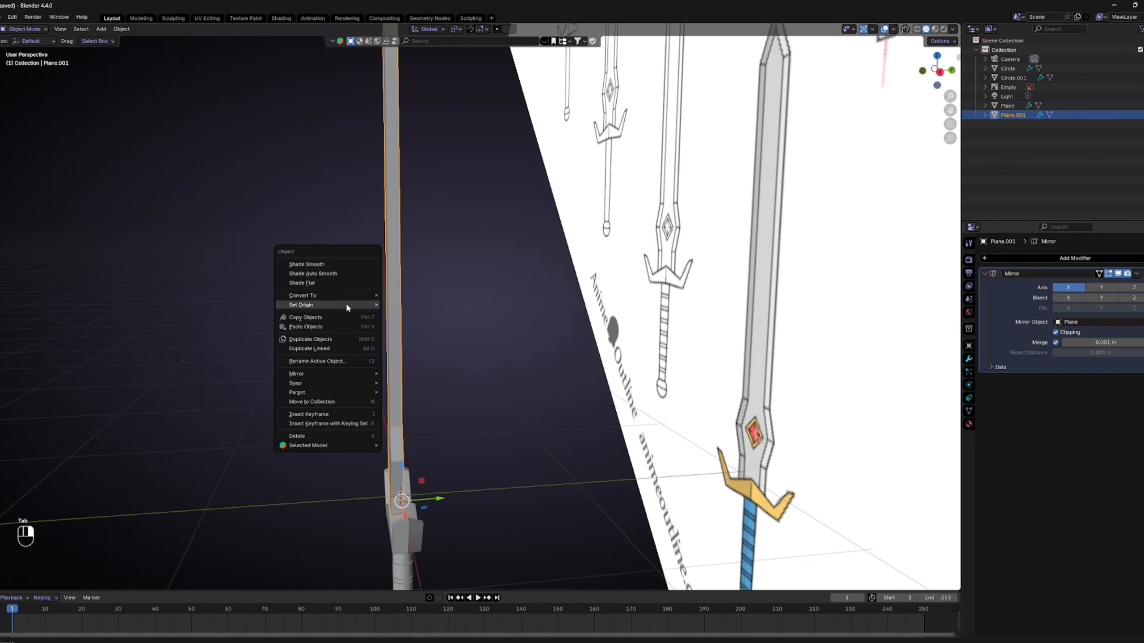
mouse_move(345, 304)
click(485, 321)
middle_drag(415, 533, 532, 420)
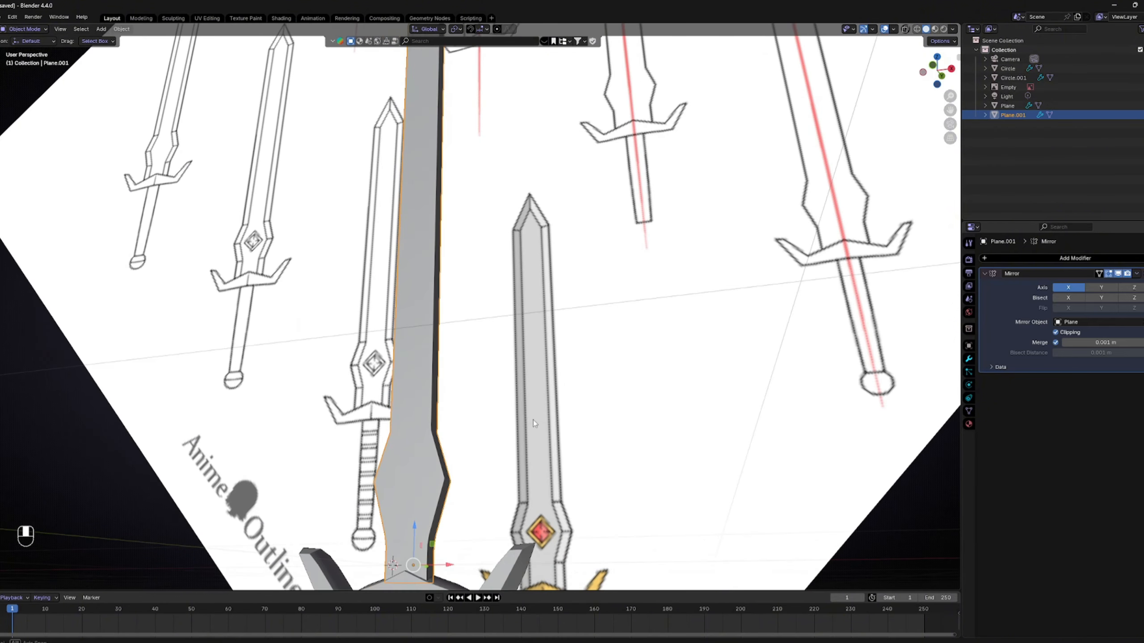
right_click(533, 420)
mouse_move(543, 451)
click(591, 460)
Step: Move the blade along the Y axis to centre its thickness on the guard
middle_drag(591, 461, 417, 287)
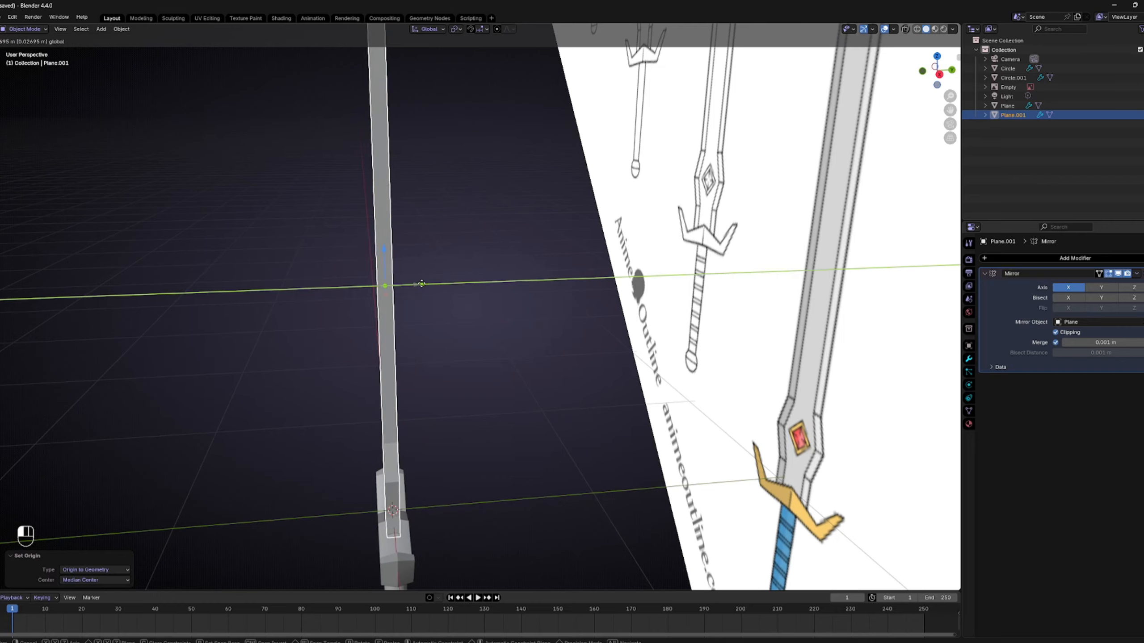
drag(423, 285, 423, 284)
middle_drag(423, 285, 544, 253)
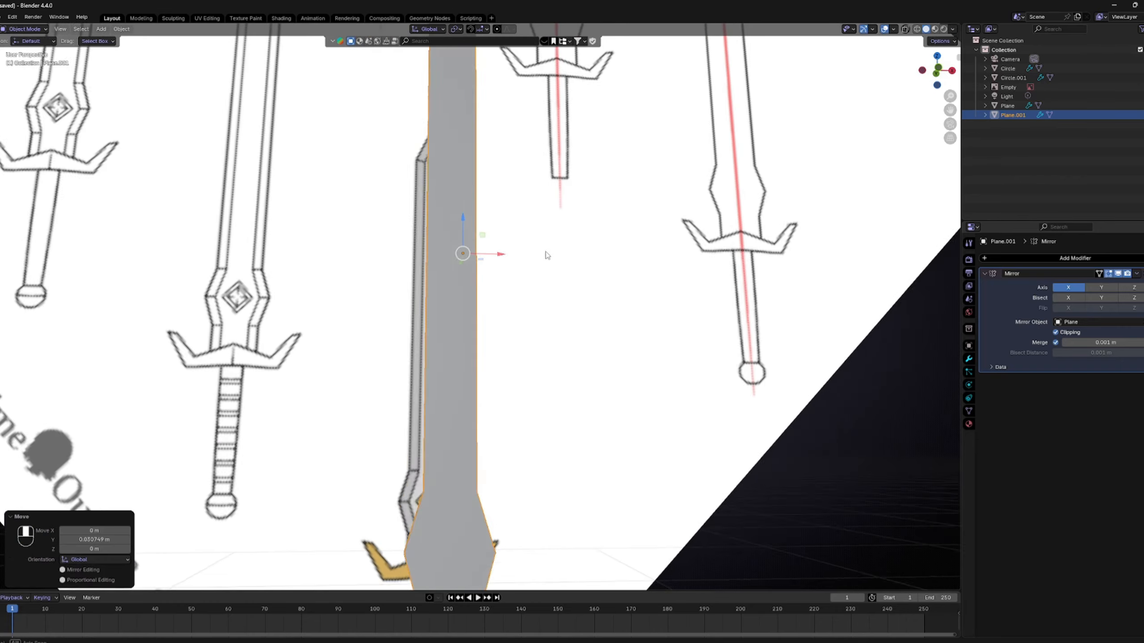
Step: Examine the full blade's fit against the front-view reference in Edit Mode
key(KP_1)
scroll(538, 252, down, 5)
scroll(538, 252, up, 6)
key(Tab)
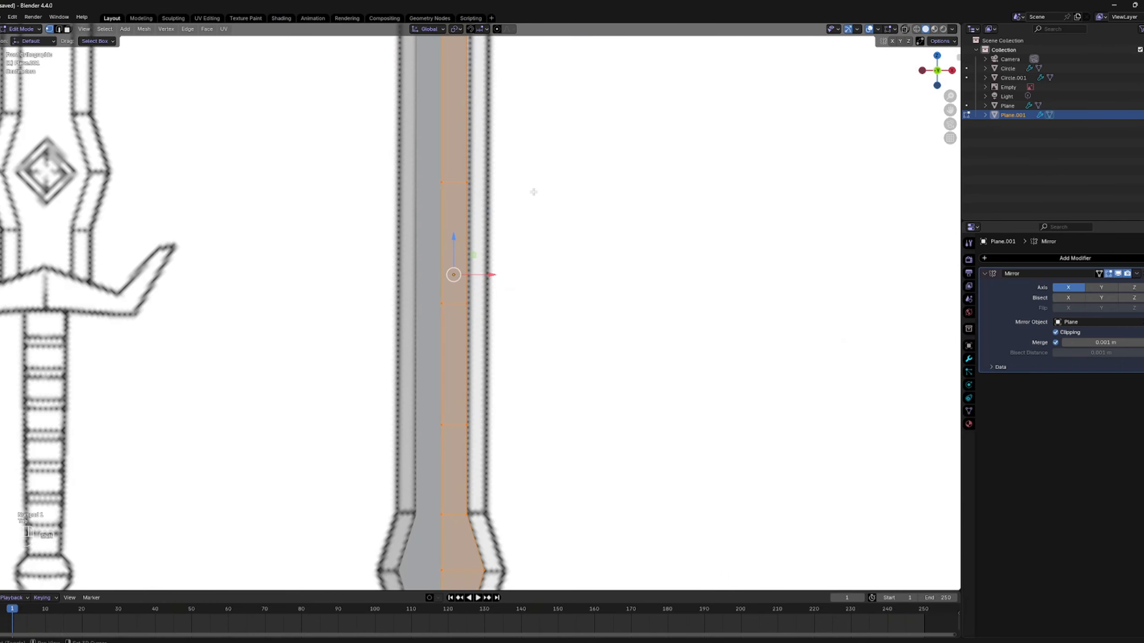
shift+middle_drag(533, 192, 522, 242)
scroll(512, 128, down, 3)
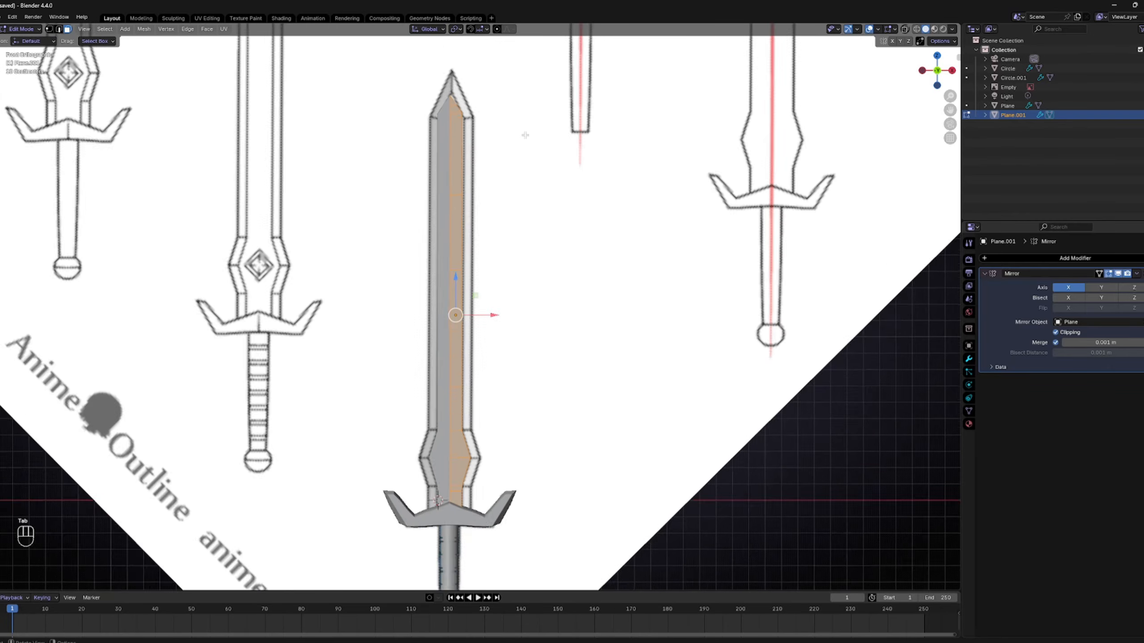
scroll(491, 94, up, 2)
scroll(520, 174, down, 1)
middle_drag(520, 174, 366, 170)
click(365, 170)
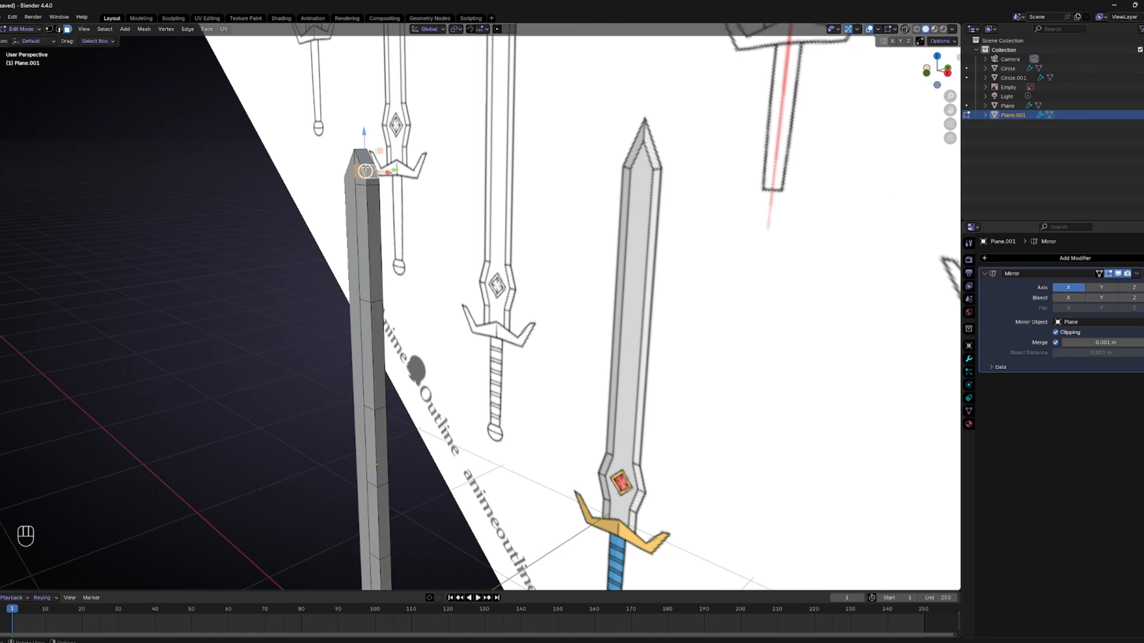
click(364, 157)
shift+click(371, 173)
shift+click(373, 182)
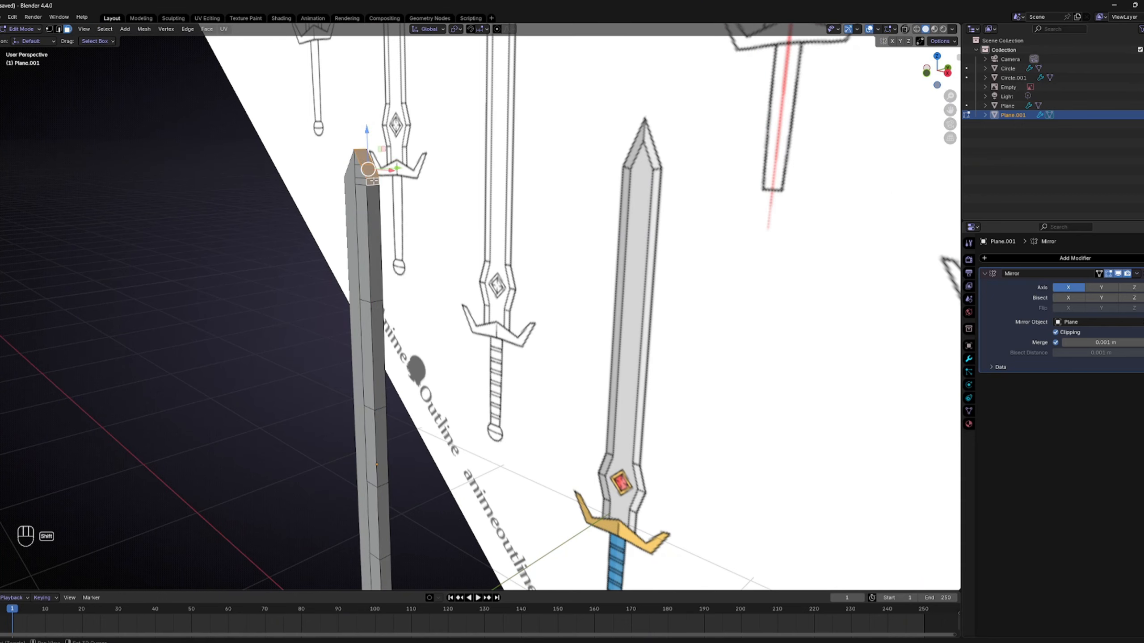
shift+click(374, 230)
shift+middle_drag(381, 335, 372, 255)
shift+click(371, 257)
shift+click(378, 383)
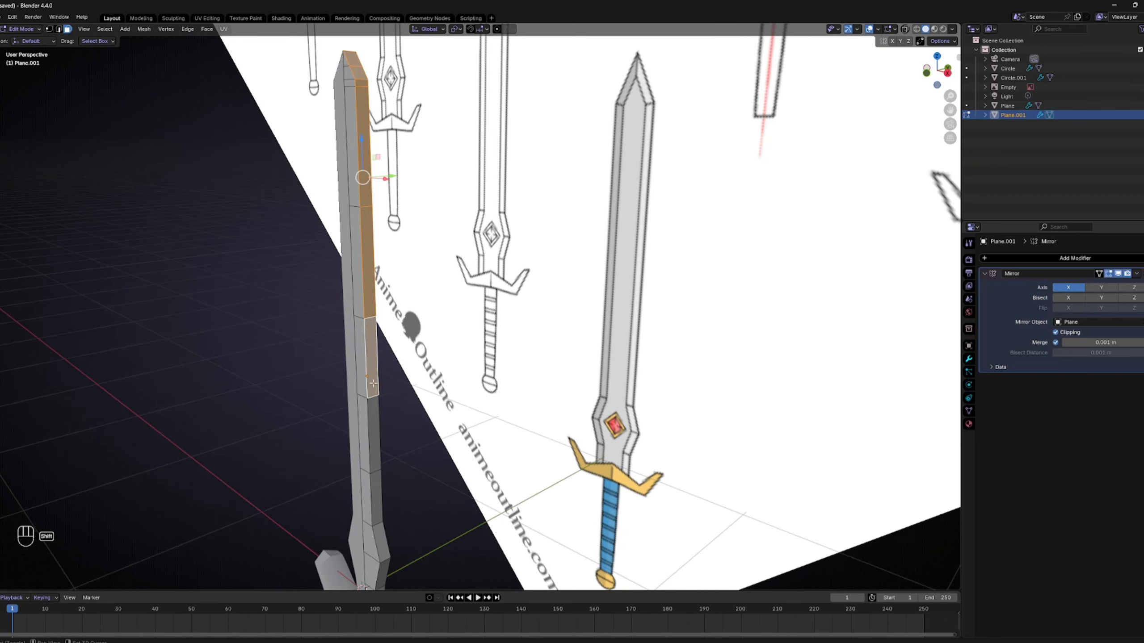
shift+middle_drag(378, 383, 378, 306)
shift+click(369, 315)
shift+click(369, 361)
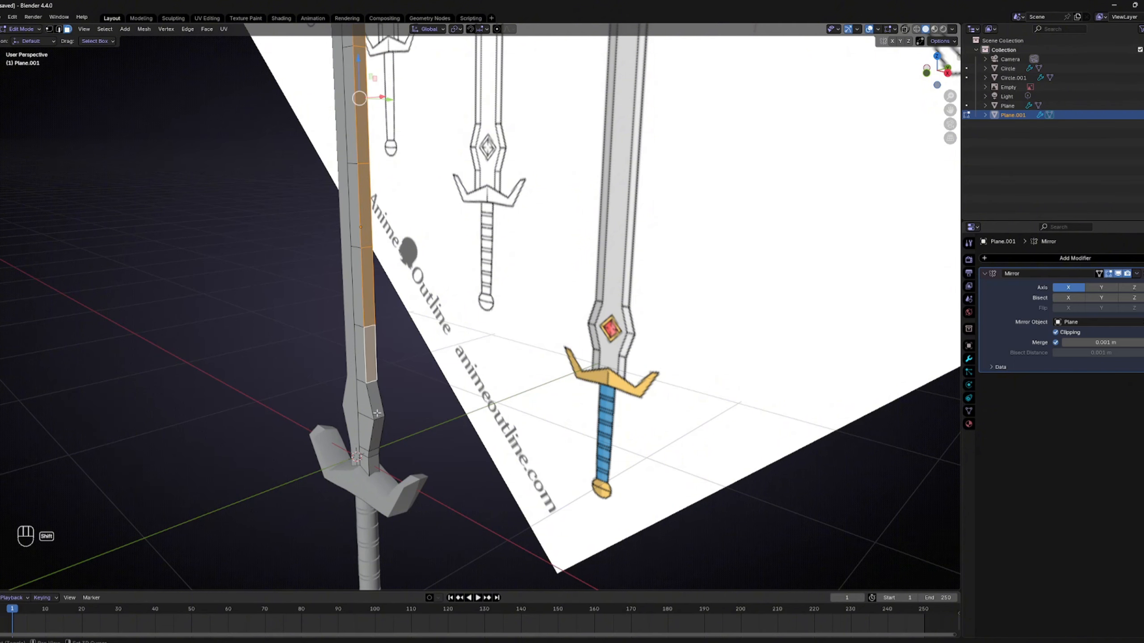
shift+click(377, 413)
shift+click(376, 433)
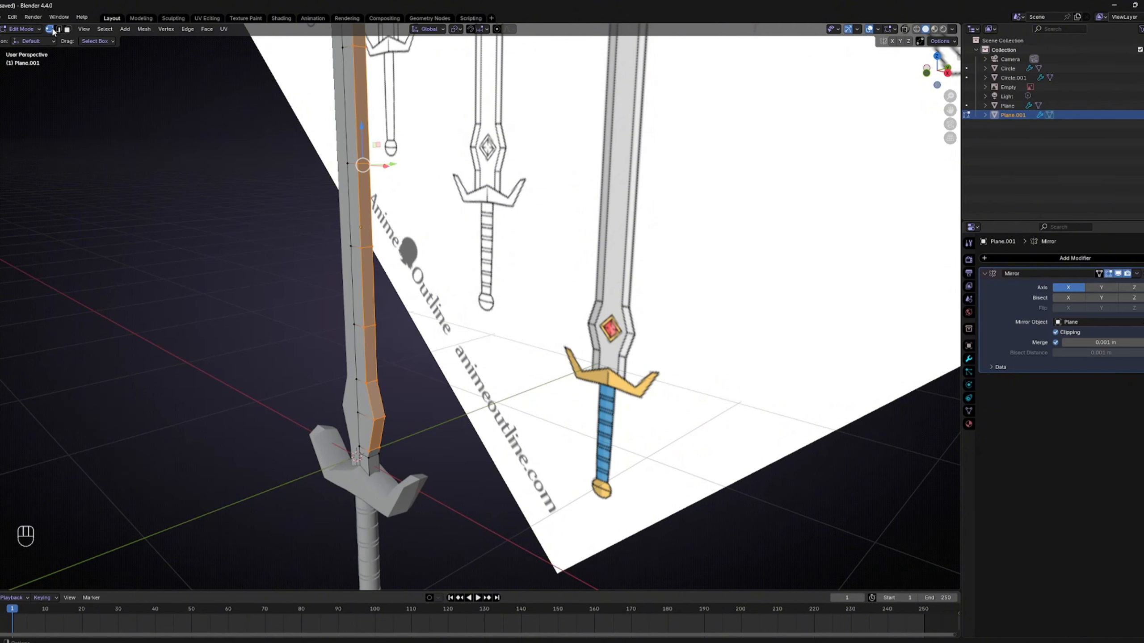
click(437, 275)
Step: Add one centred lengthwise loop cut along the blade's outer side and move it about 0.036 m outward along X
middle_drag(437, 279, 401, 290)
key(ctrl+r)
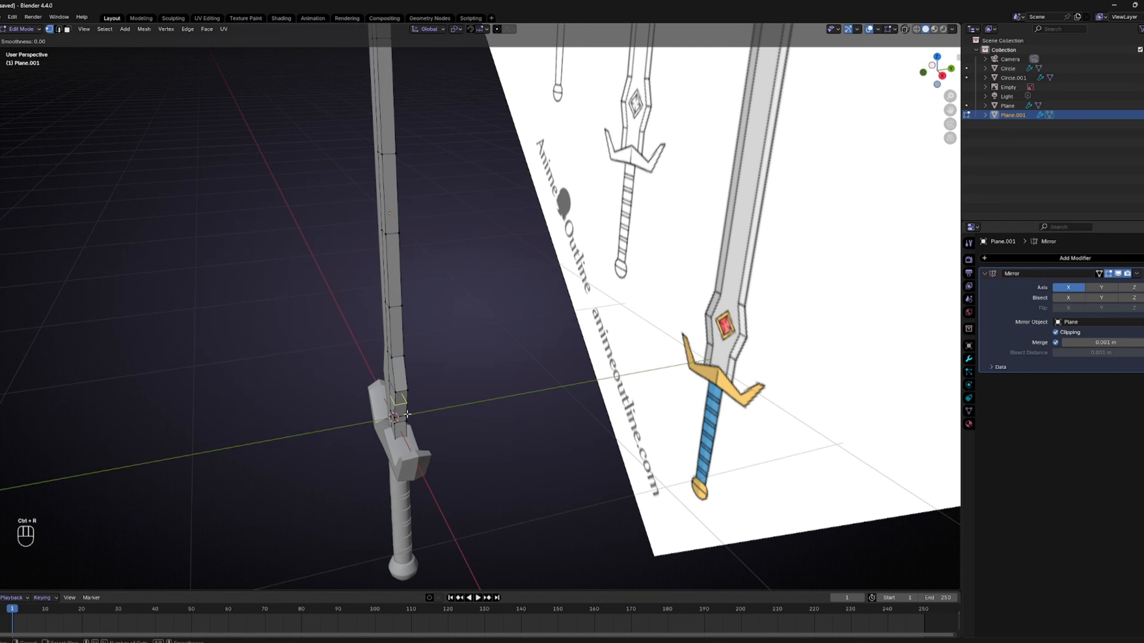
click(402, 427)
right_click(421, 366)
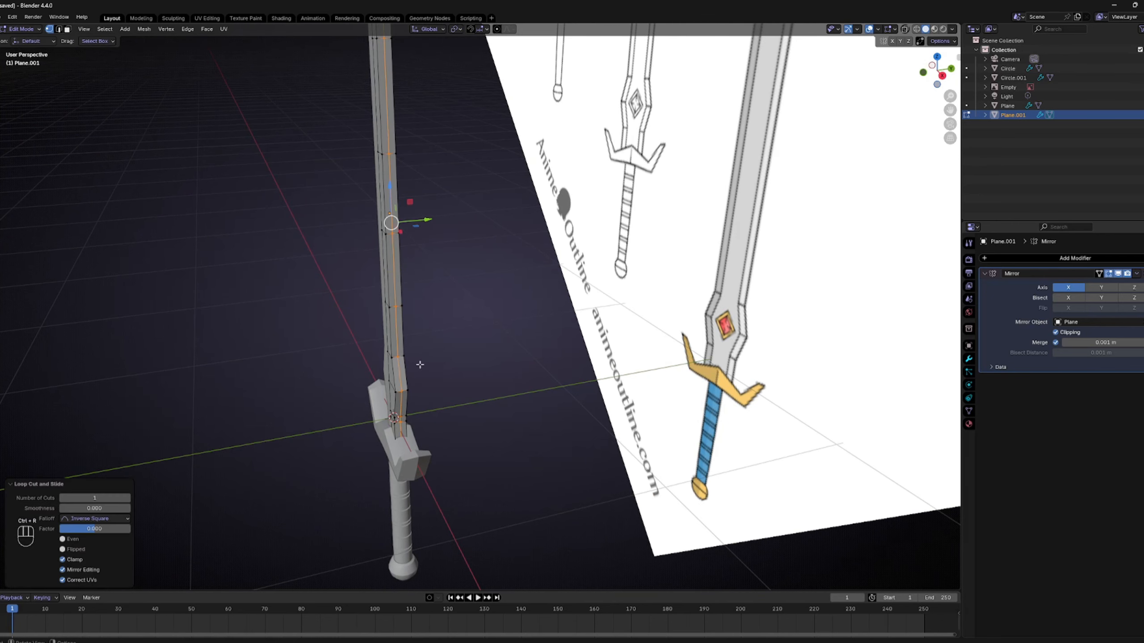
middle_drag(421, 366, 514, 294)
scroll(431, 224, up, 3)
drag(372, 225, 384, 231)
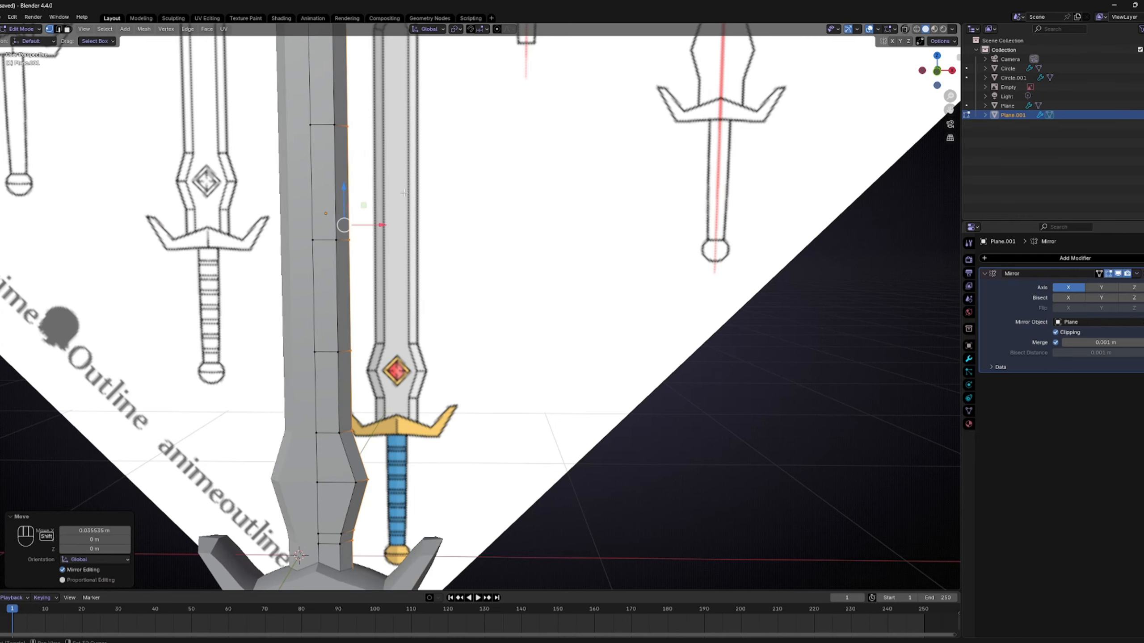
Step: Raise the new loop's centre-line vertex at the blade tip along Z to form a sharp point
scroll(417, 219, down, 5)
scroll(493, 327, up, 4)
shift+middle_drag(438, 115, 473, 40)
scroll(489, 326, down, 5)
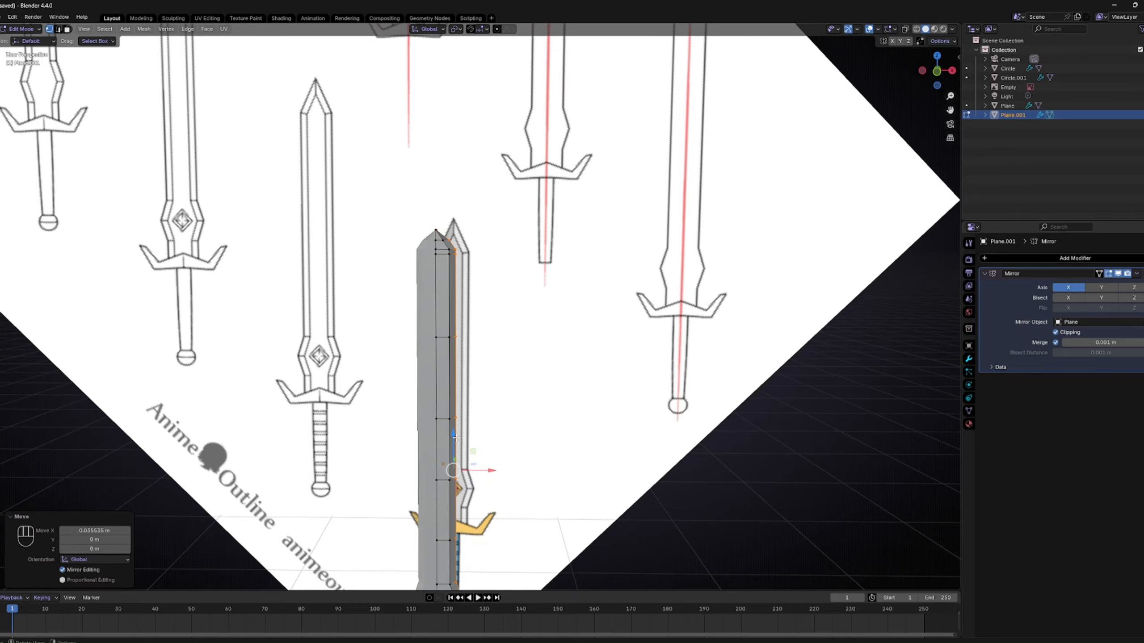
scroll(484, 271, up, 4)
shift+middle_drag(472, 169, 496, 360)
scroll(495, 361, up, 2)
middle_drag(392, 390, 355, 408)
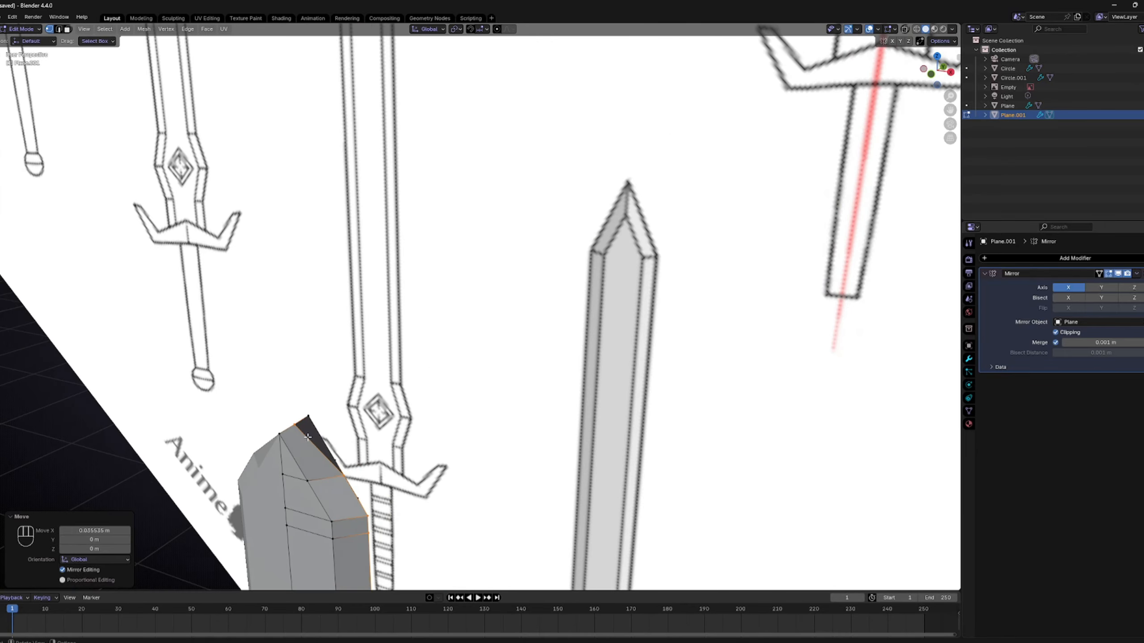
middle_drag(307, 437, 372, 437)
click(344, 448)
drag(341, 404, 342, 348)
middle_drag(343, 348, 348, 354)
key(KP_1)
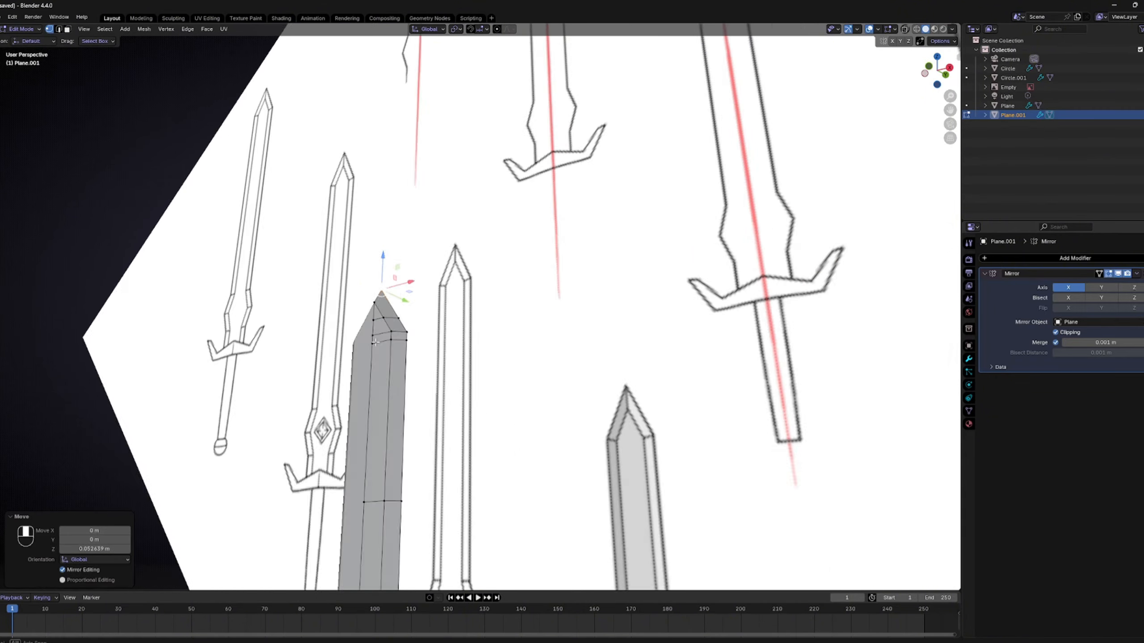
drag(443, 285, 442, 268)
Step: Raise the outer vertex midway along the tip's slanted edge by about 0.029 m along Z
click(464, 347)
key(z)
click(393, 354)
scroll(480, 362, up, 2)
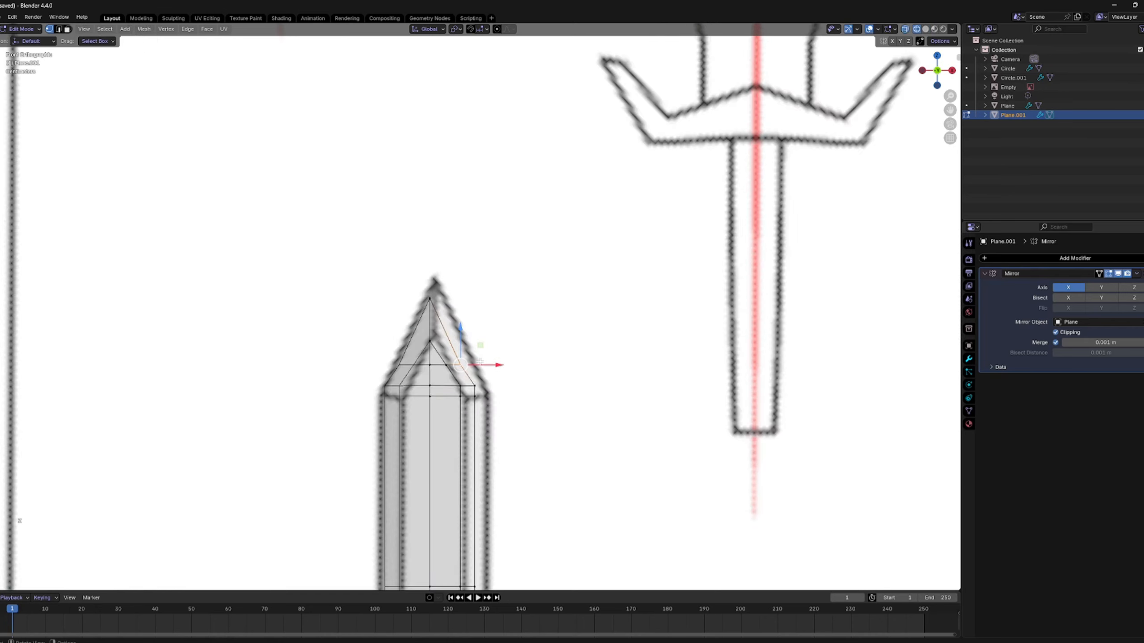
drag(463, 343, 462, 325)
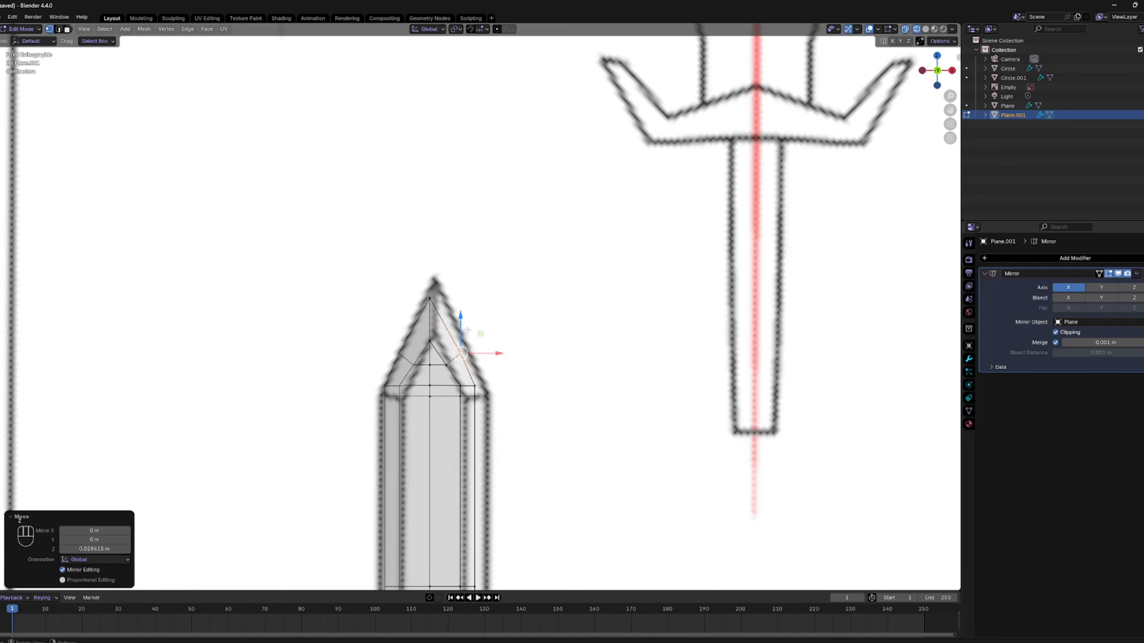
key(z)
click(548, 370)
Step: Move the outer mid-tip vertex about 0.007 m inward along X to straighten the slanted edge
shift+middle_drag(531, 391, 522, 337)
scroll(522, 337, up, 4)
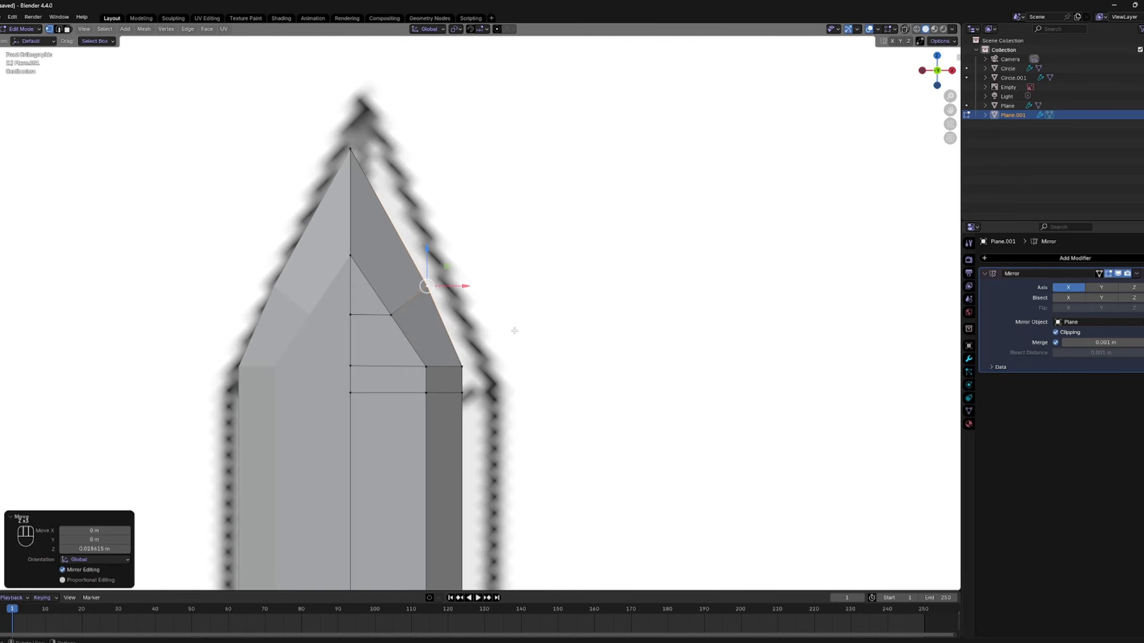
key(z)
click(449, 332)
drag(465, 287, 459, 288)
key(z)
click(664, 332)
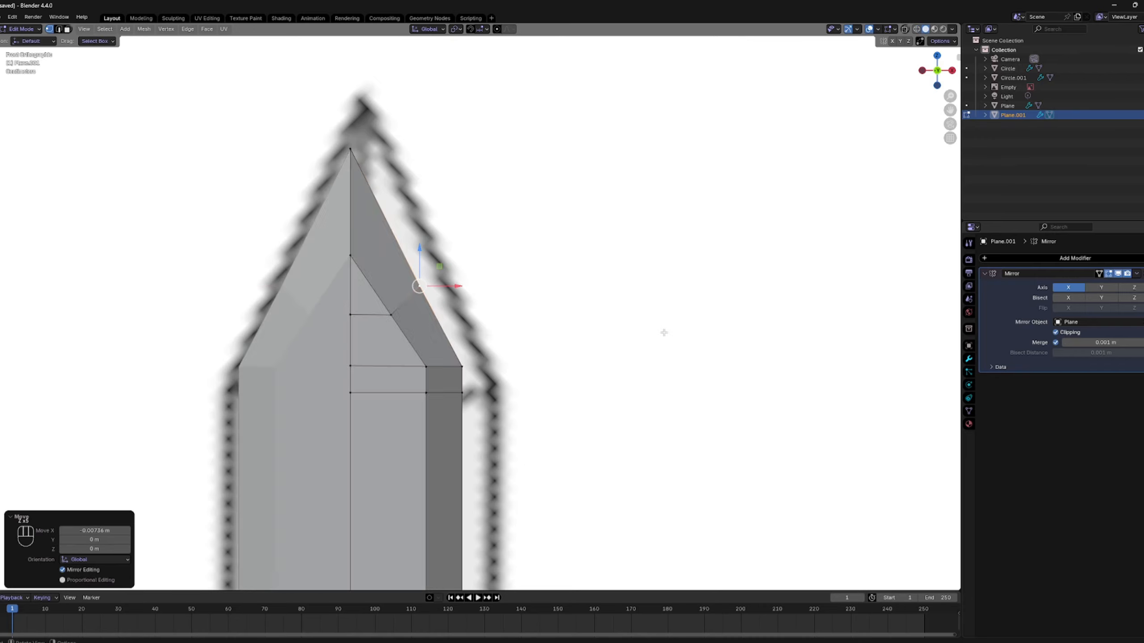
Step: Apply Shade Auto Smooth to the blade in Object Mode
key(Tab)
scroll(633, 340, down, 6)
right_click(457, 374)
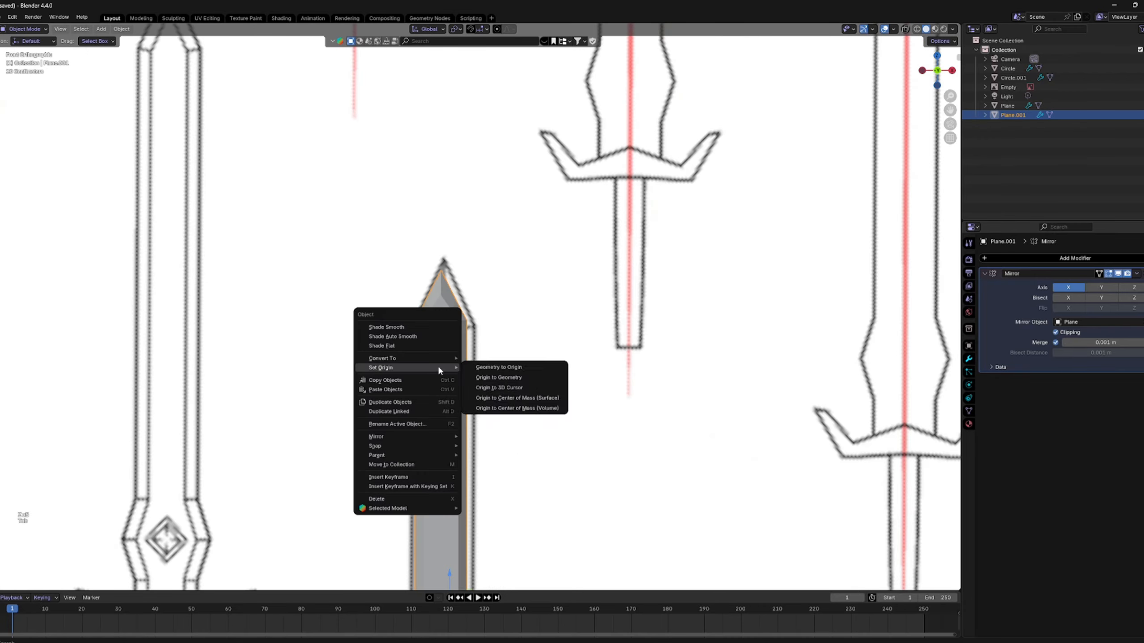
click(418, 334)
Step: Inspect the smoothed blade, its mesh and the guard from the front and at an angle
shift+middle_drag(517, 393, 503, 169)
scroll(481, 351, down, 5)
key(Tab)
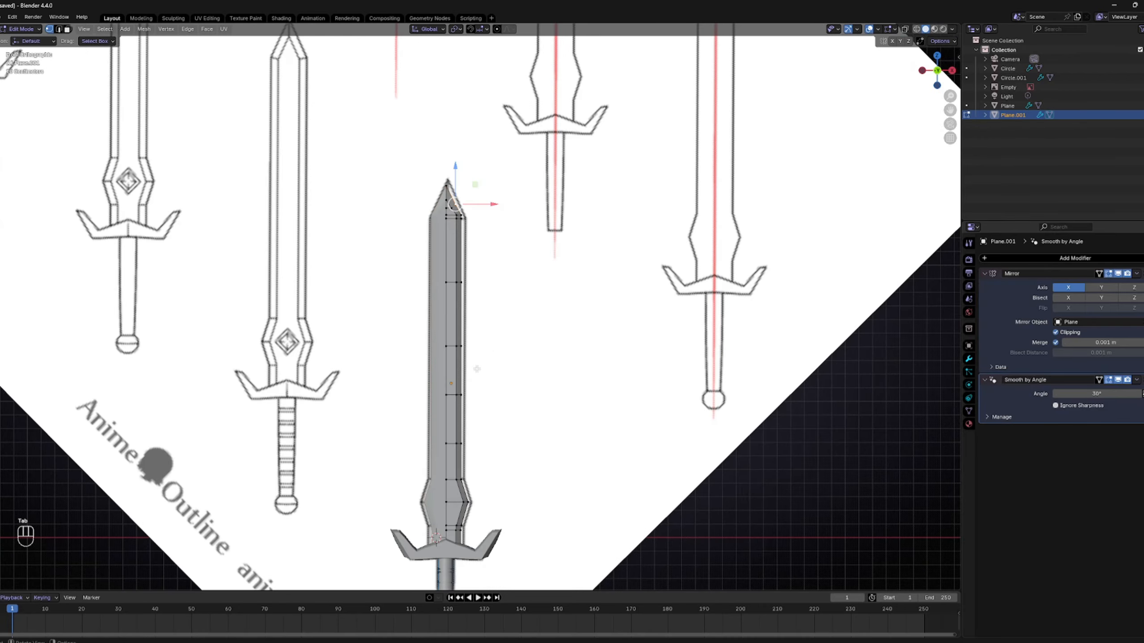
scroll(455, 324, up, 4)
scroll(510, 273, down, 6)
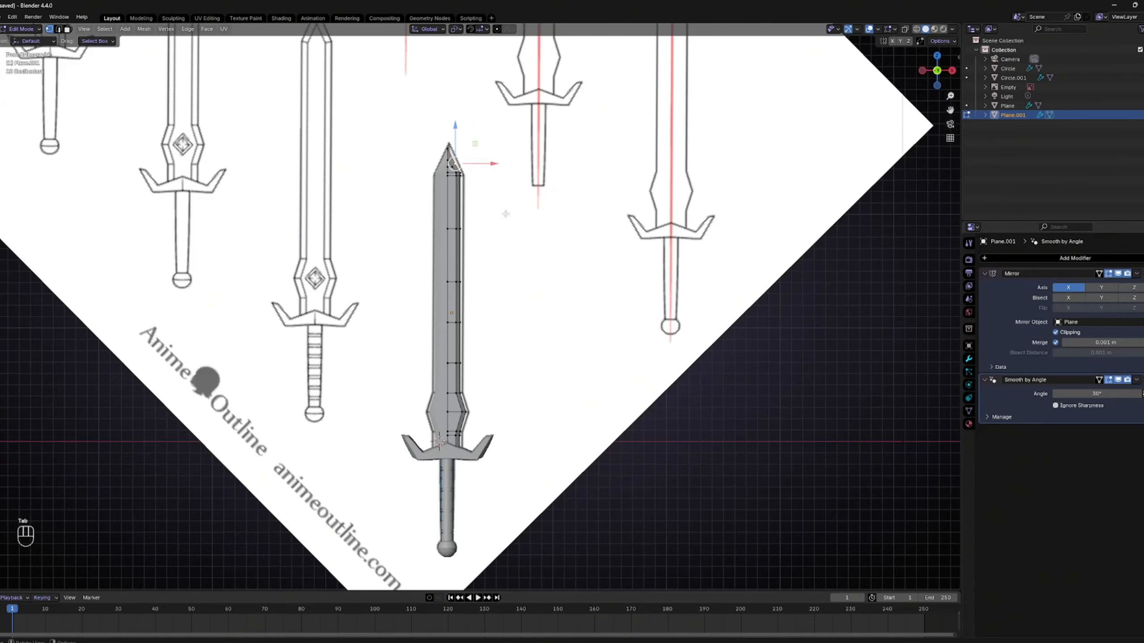
key(Tab)
scroll(495, 315, up, 6)
middle_drag(437, 330, 554, 221)
Step: Set the viewport's solid shading to MatCap lighting and enable Cavity
click(953, 29)
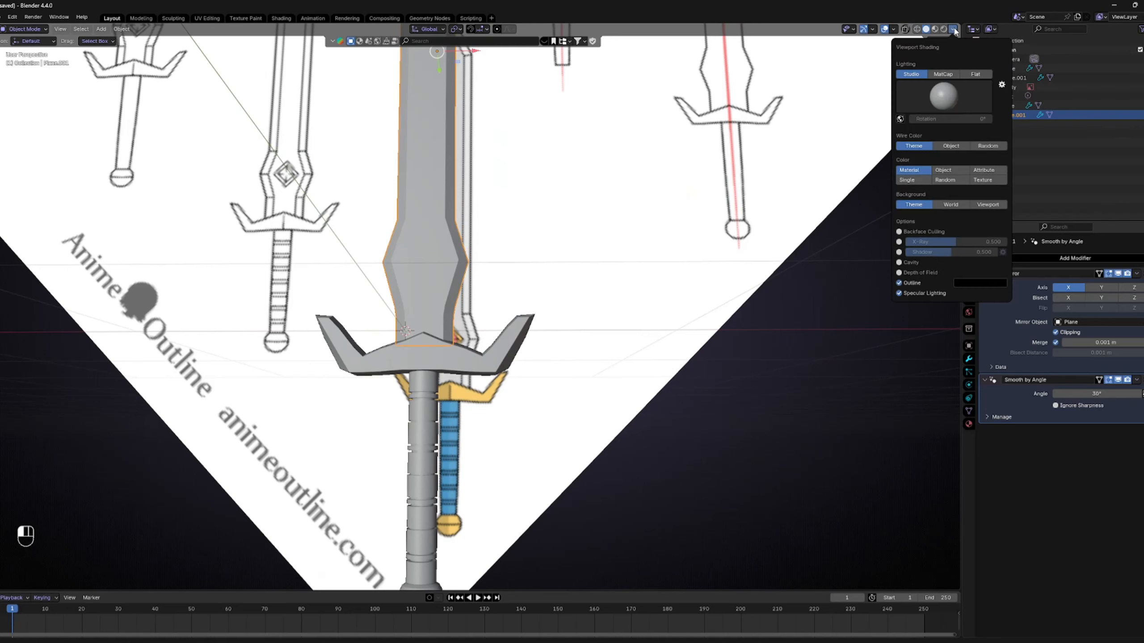
click(942, 75)
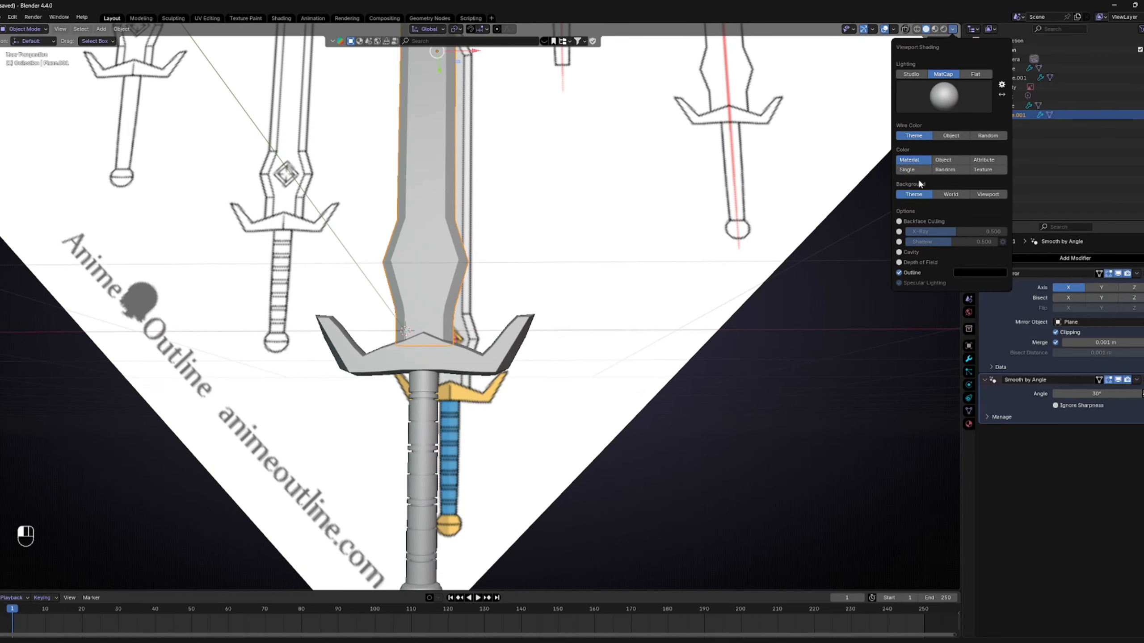
click(899, 252)
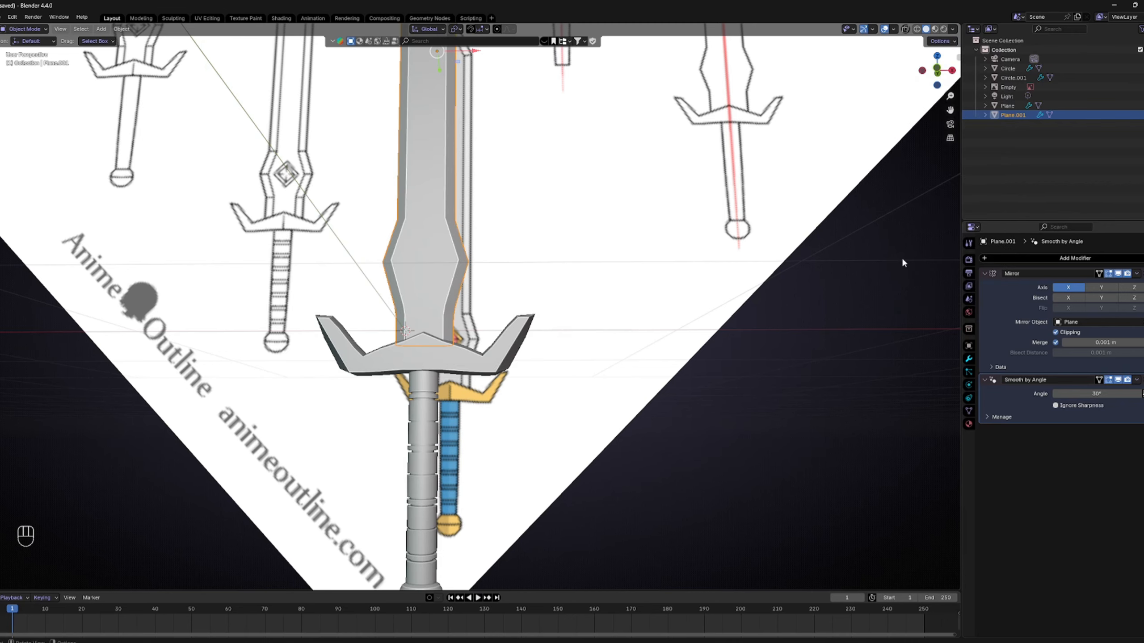
Step: Examine the blade, guard and handle against the front-view reference with the MatCap shading
key(KP_1)
scroll(518, 250, up, 4)
shift+middle_drag(493, 203, 523, 305)
scroll(523, 305, down, 5)
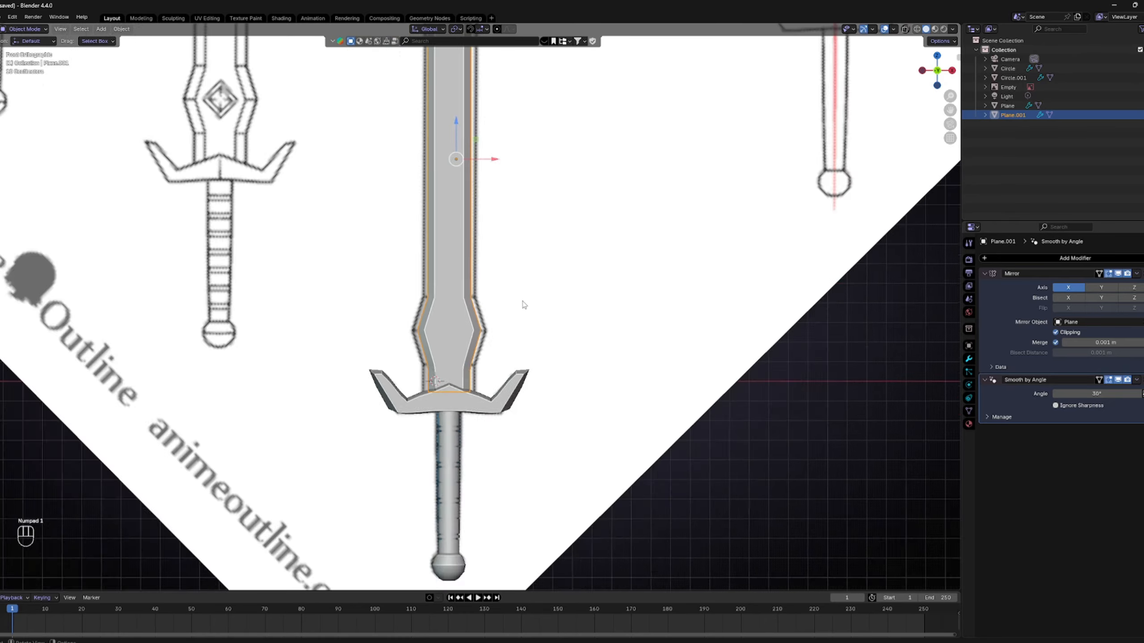
scroll(524, 298, up, 3)
key(Tab)
scroll(521, 261, down, 4)
scroll(521, 260, down, 2)
scroll(521, 261, up, 4)
key(Tab)
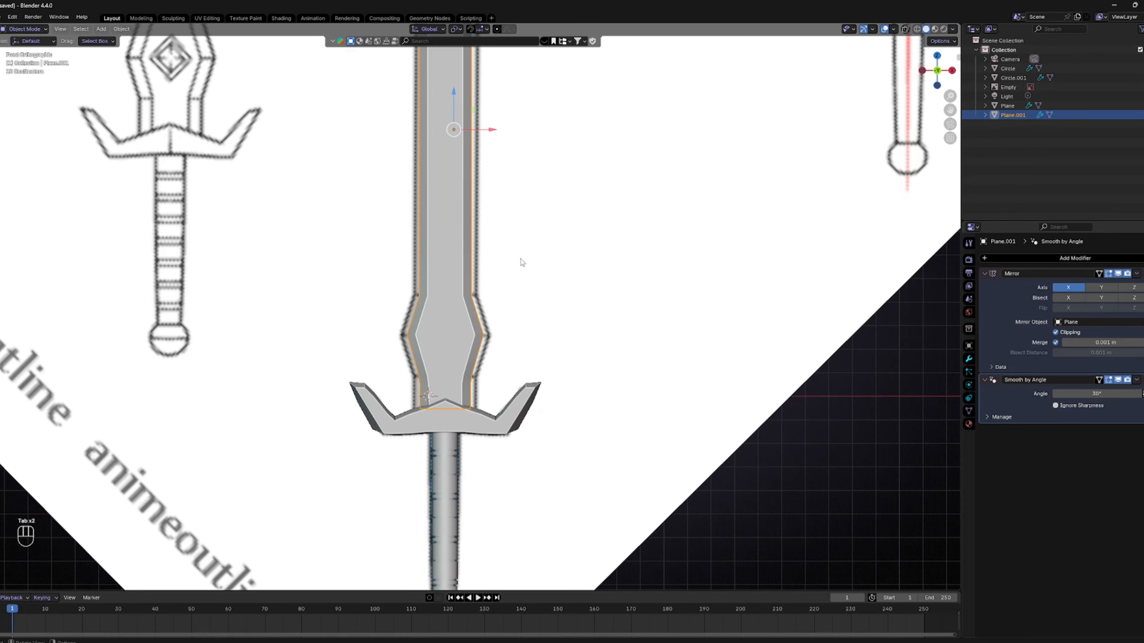
Step: Compare the lower blade's edges with the reference in wireframe and solid display, including from an angle
key(z)
key(z)
key(z)
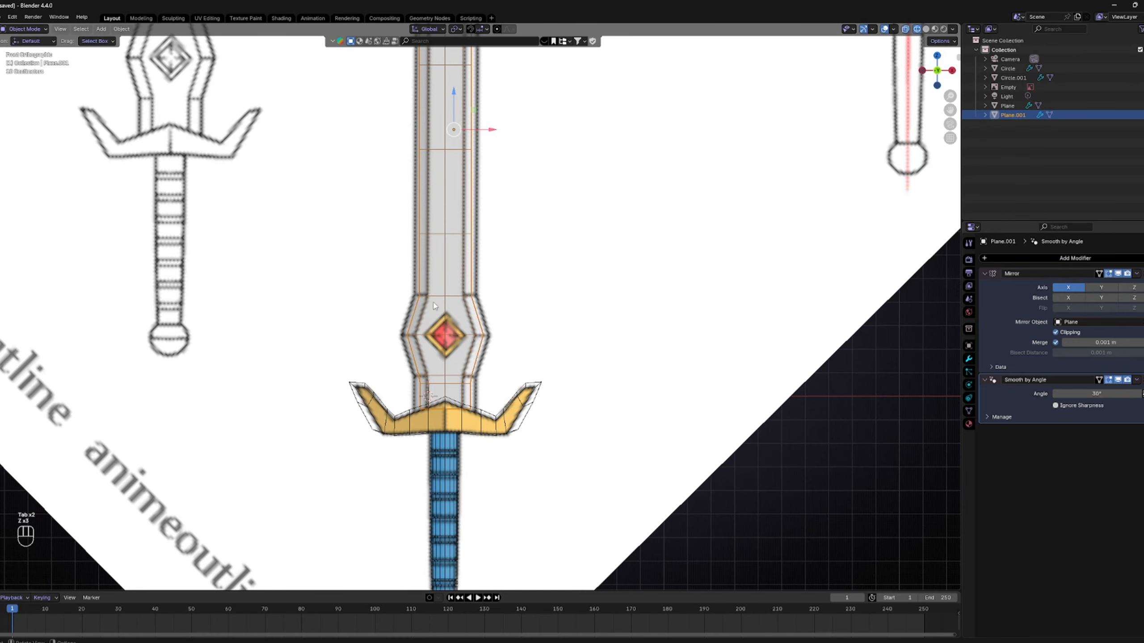
scroll(438, 302, up, 1)
key(Tab)
key(z)
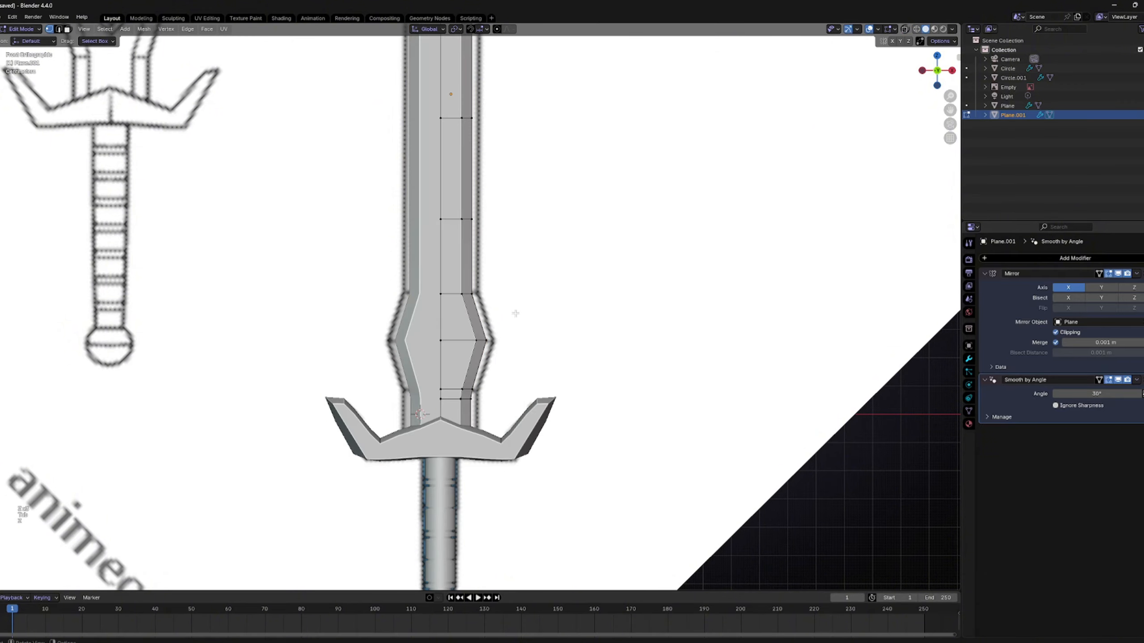
middle_drag(460, 301, 410, 300)
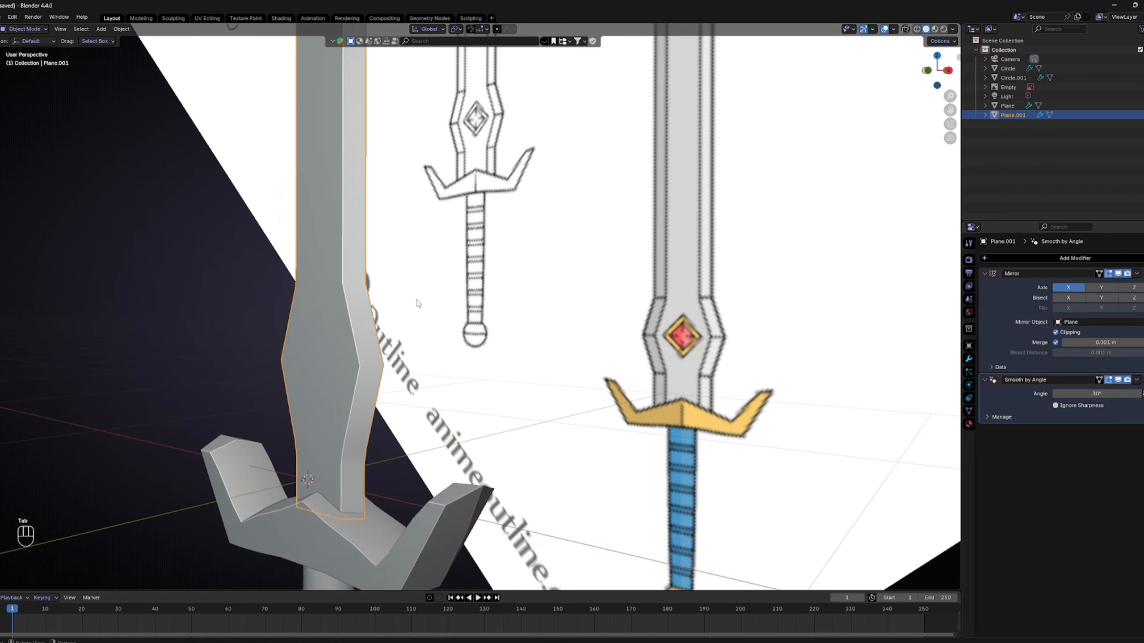
key(Tab)
Step: Add a plane mesh over the front-view reference and rotate it 90° about the X axis
key(KP_1)
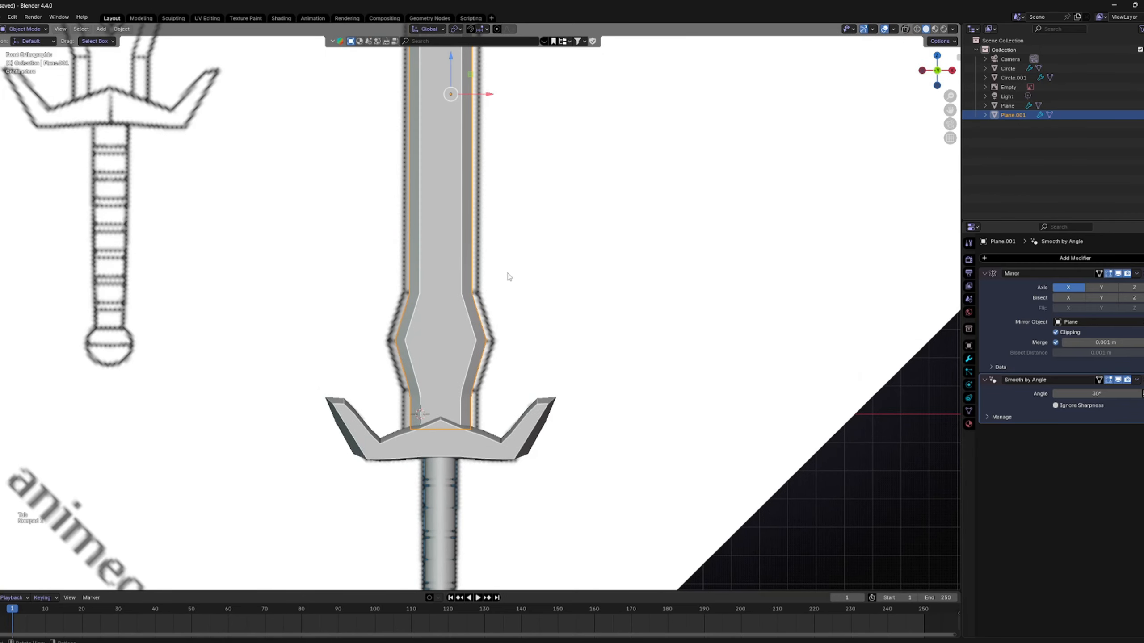
key(z)
scroll(409, 388, up, 2)
shift+middle_drag(450, 356, 426, 295)
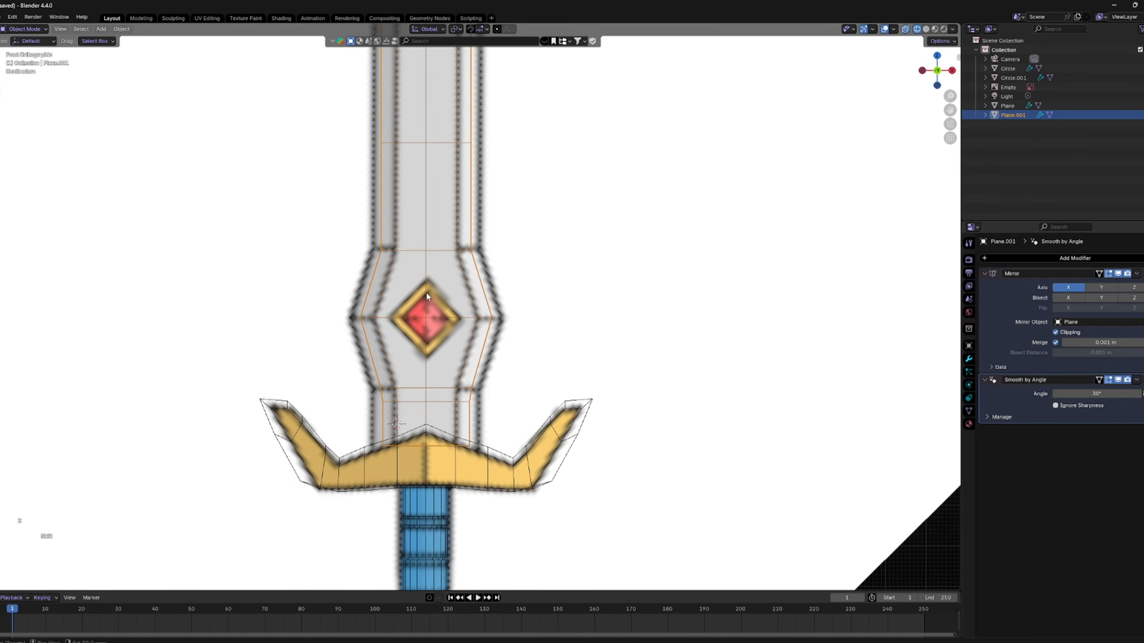
scroll(569, 373, down, 4)
click(768, 396)
scroll(599, 364, up, 5)
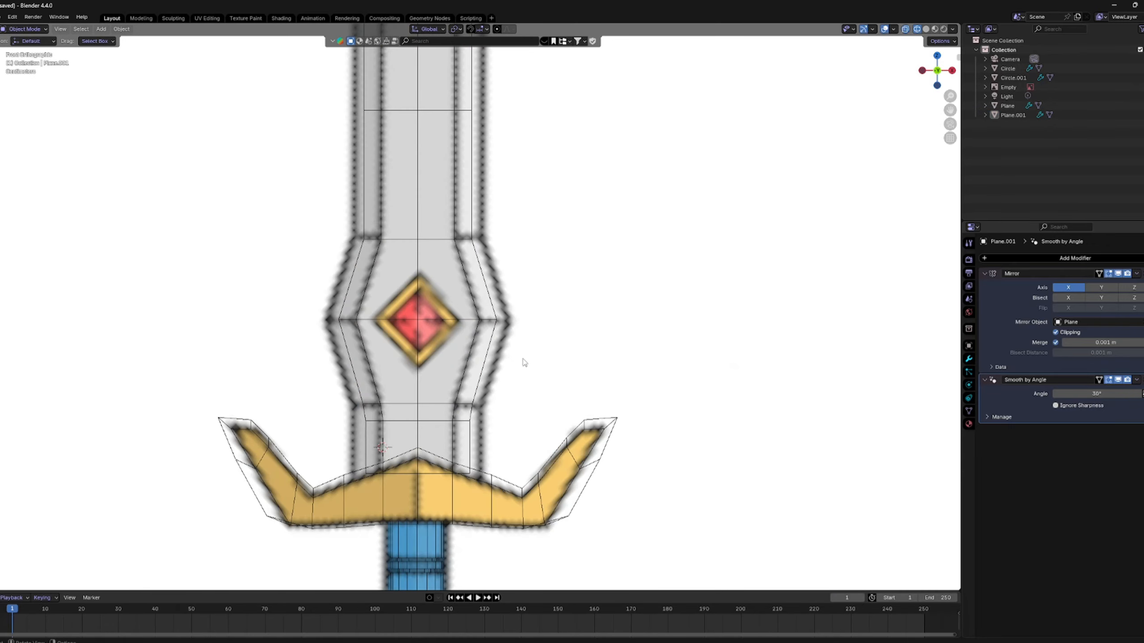
key(shift+a)
mouse_move(503, 349)
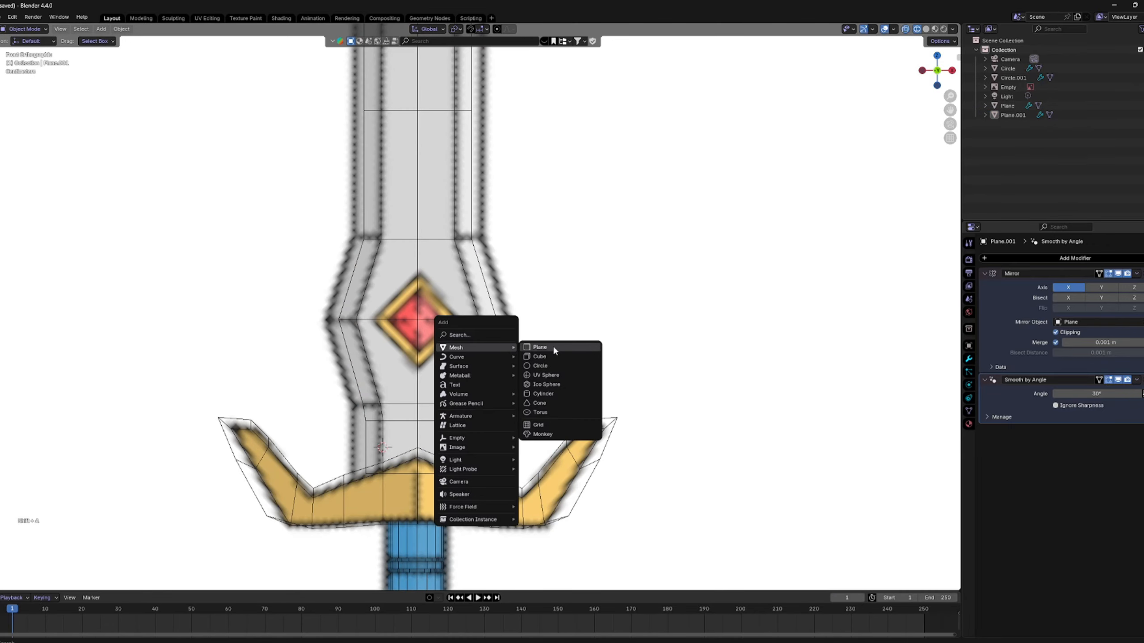
click(540, 347)
scroll(553, 350, down, 4)
text(rx)
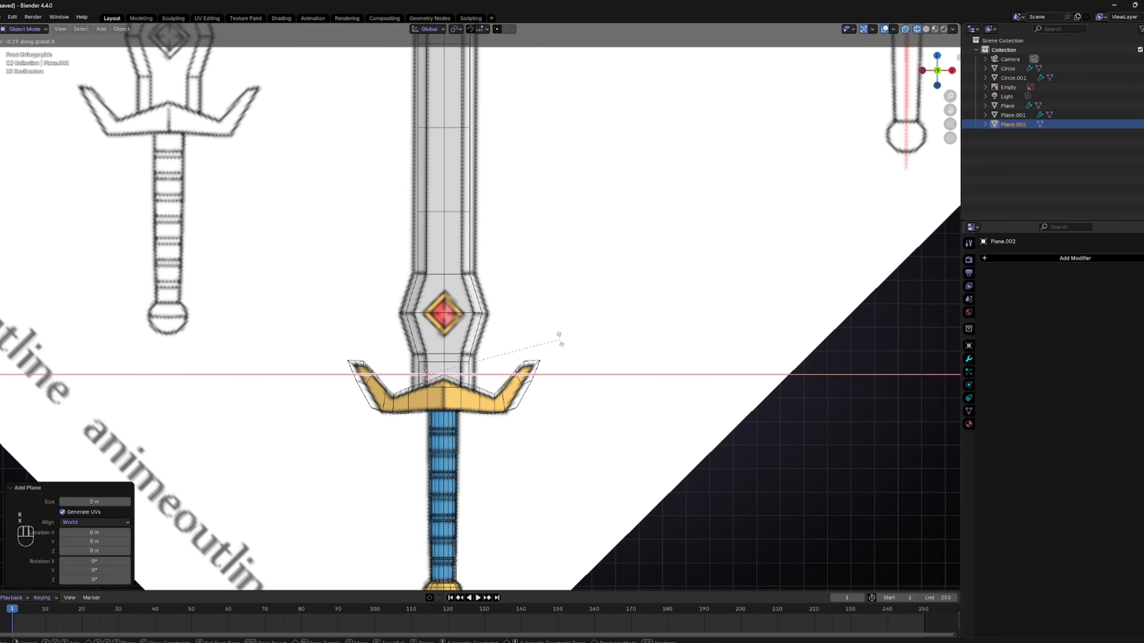
text(90)
key(Return)
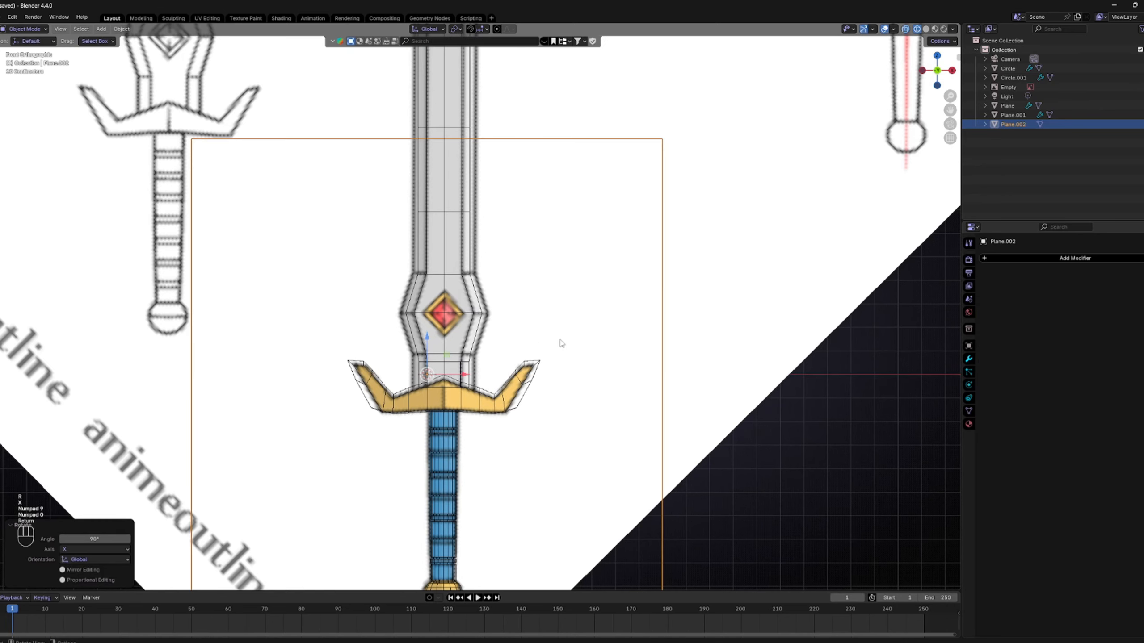
Step: Scale the plane down to about 0.111 and raise it about 0.26 m along Z to the gem's height
key(s)
key(Return)
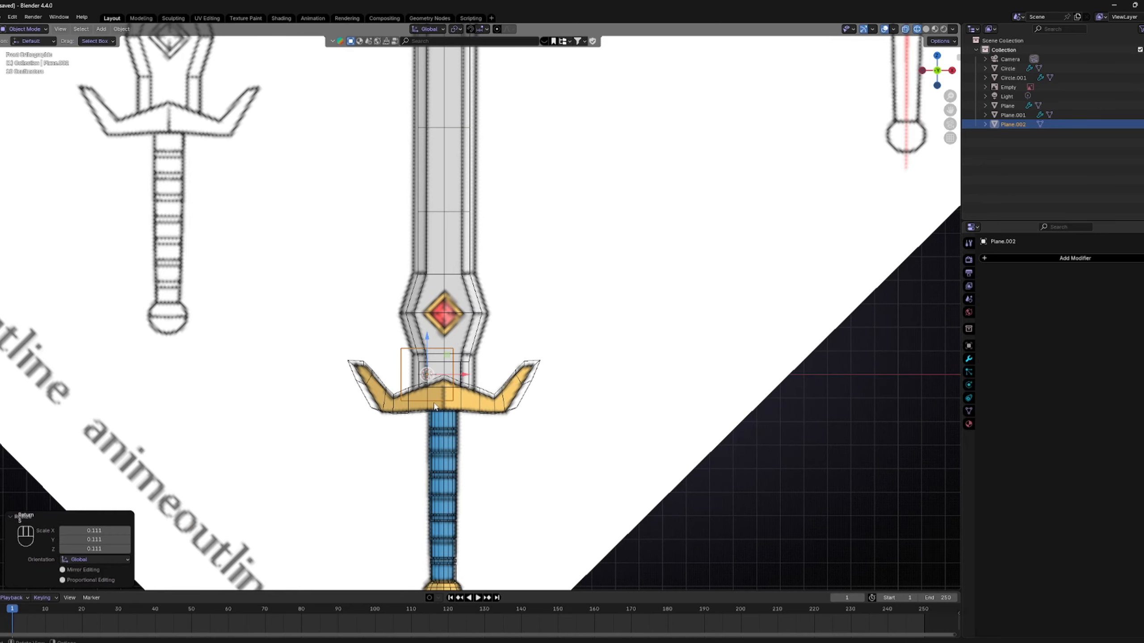
scroll(395, 372, up, 3)
key(g)
key(z)
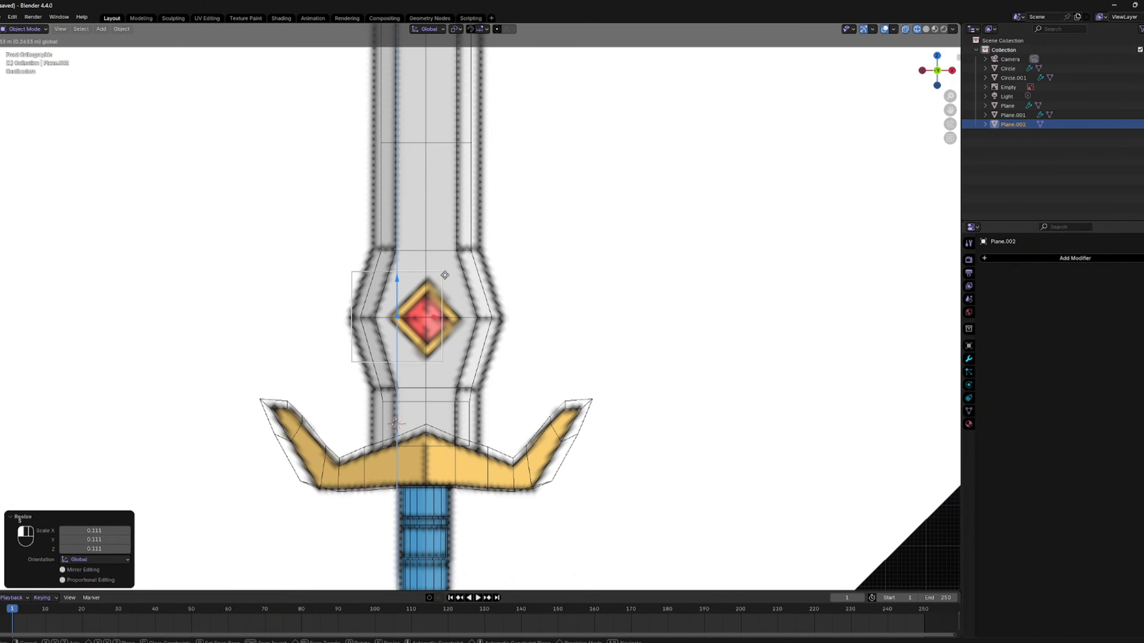
click(446, 276)
Step: Move the plane about 0.07 m along X onto the centre of the reference gem and shrink it to roughly the gem's size
key(g)
key(x)
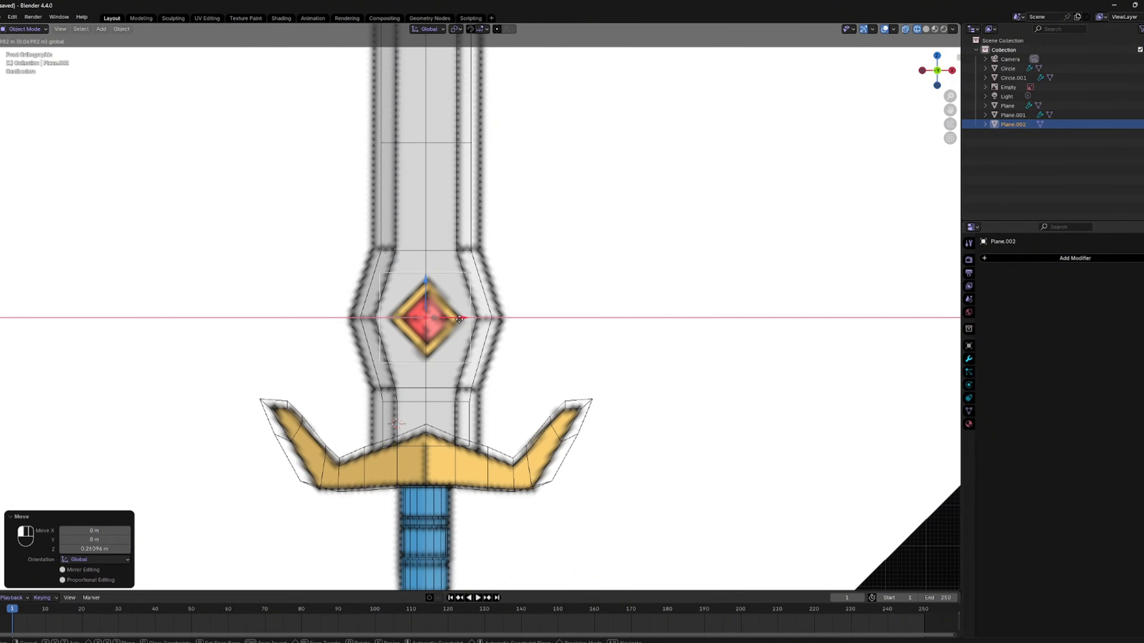
click(460, 319)
key(s)
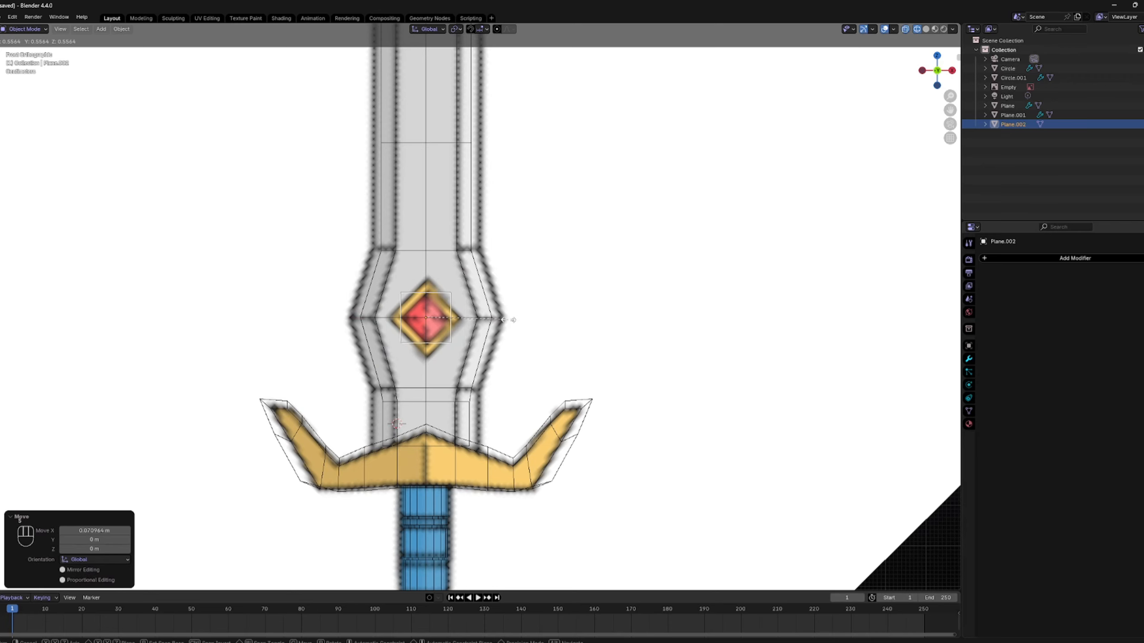
click(513, 320)
Step: Try deleting the vertices on one side of the square plane and undo the deletion
scroll(475, 317, up, 4)
key(Tab)
key(ctrl+b)
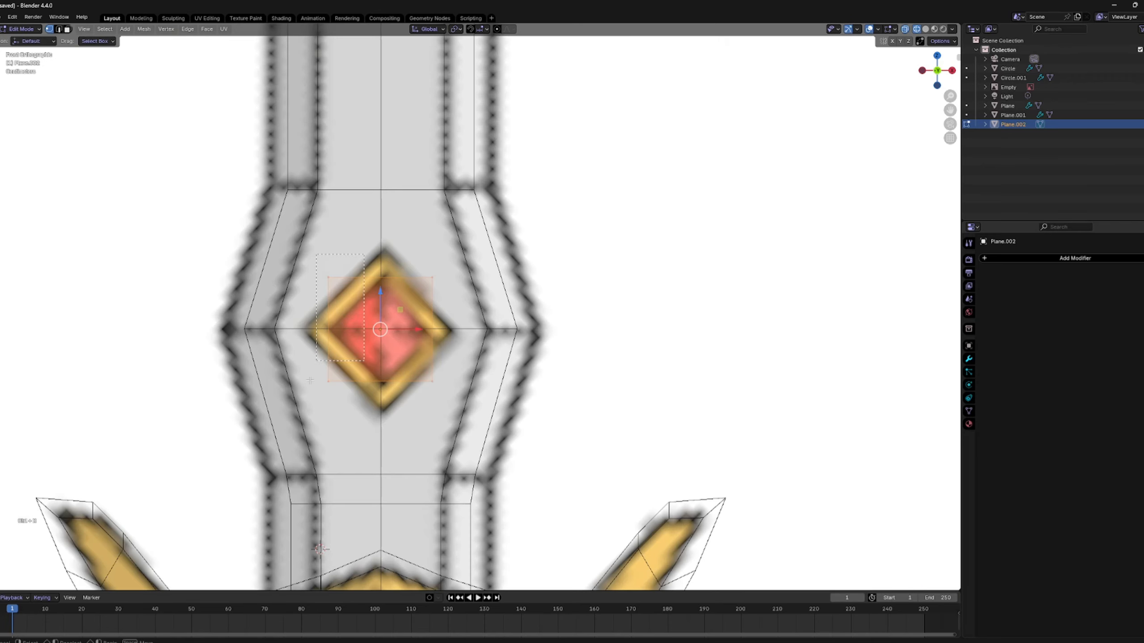
drag(310, 381, 315, 361)
right_click(308, 416)
click(275, 612)
key(Tab)
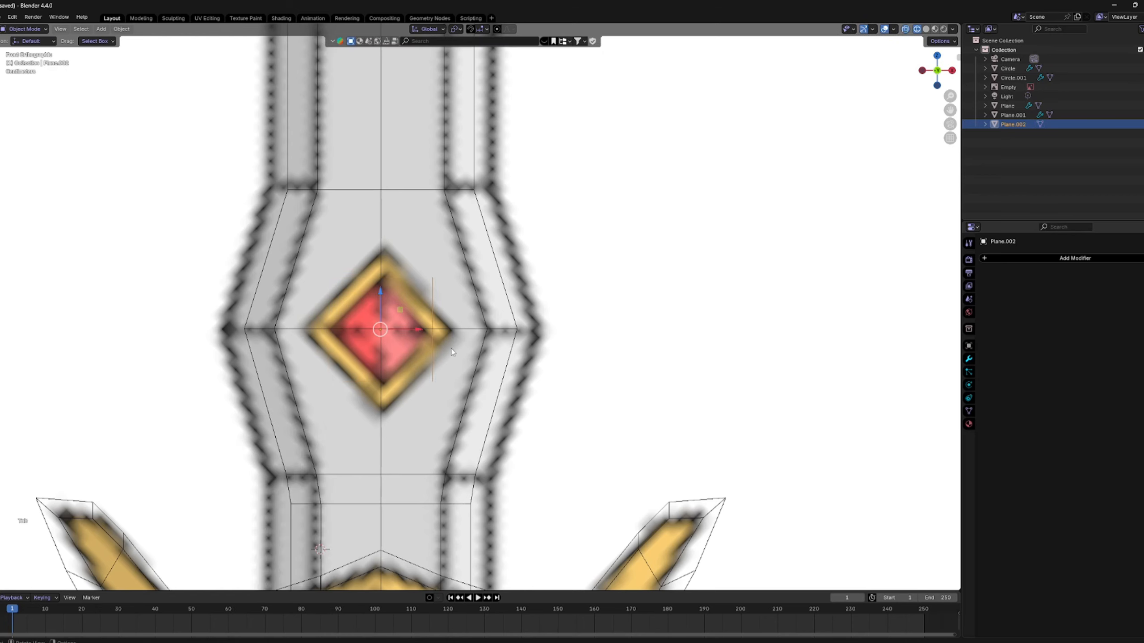
key(ctrl+z)
key(a)
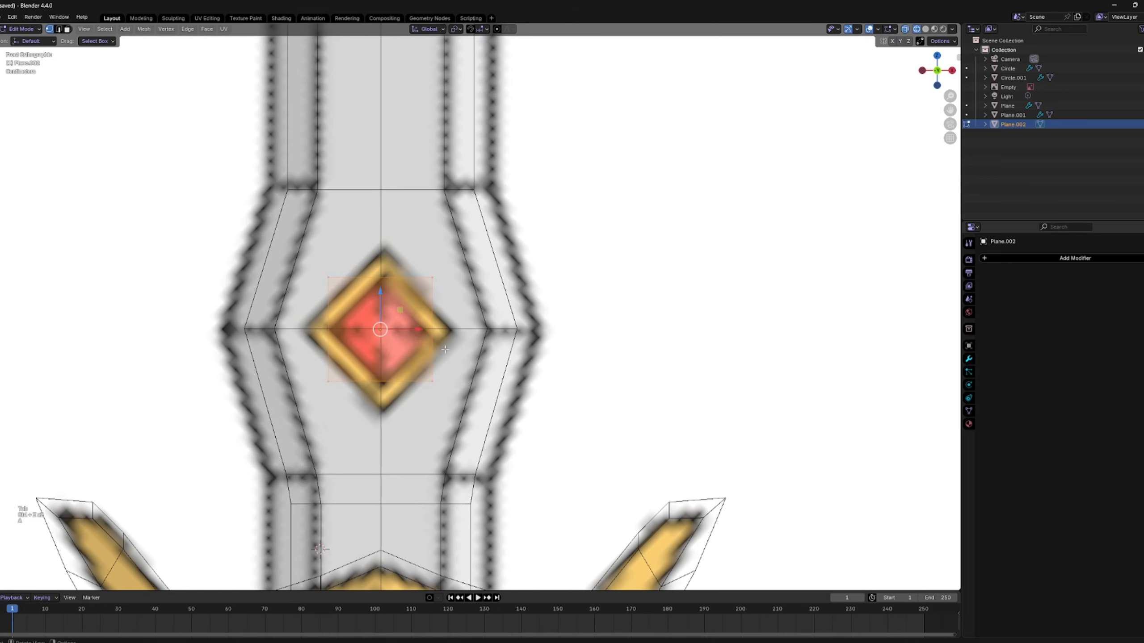
Step: Add a vertical loop cut through the middle of the square plane
key(z)
click(612, 356)
mouse_move(554, 361)
middle_down()
mouse_move(396, 373)
mouse_move(297, 335)
middle_up()
key(Tab)
drag(284, 325, 251, 328)
key(Tab)
middle_drag(251, 328, 446, 287)
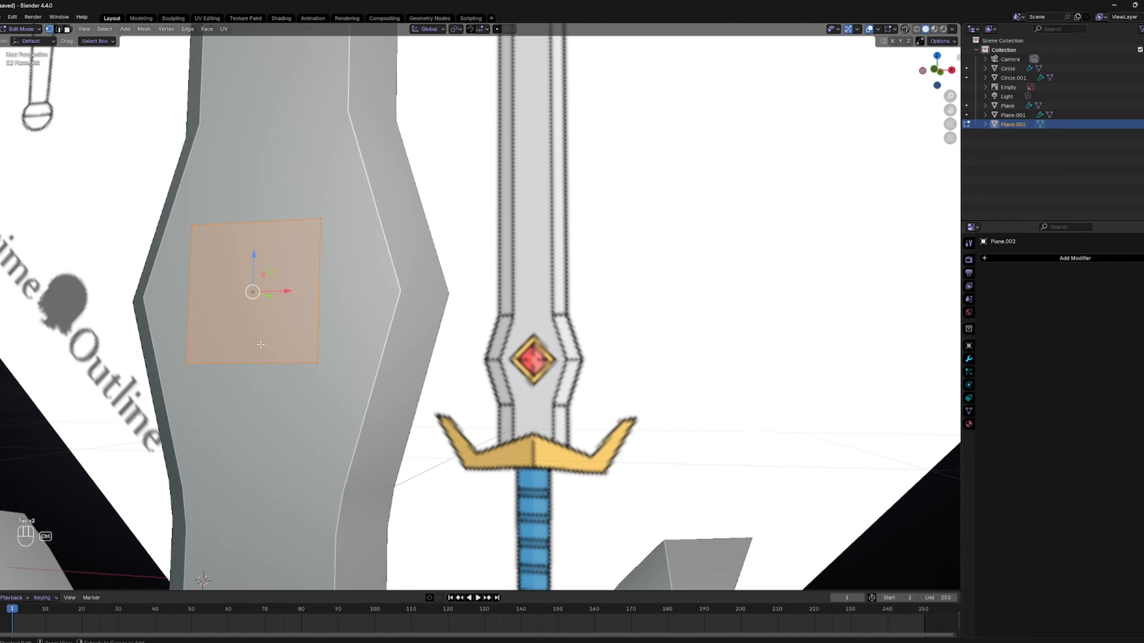
key(ctrl+r)
double_click(261, 367)
middle_drag(261, 367, 278, 371)
Step: Delete the vertices on the left side of the plane, keeping only its right half
key(z)
click(207, 371)
drag(167, 170, 234, 387)
key(z)
click(302, 356)
right_click(412, 389)
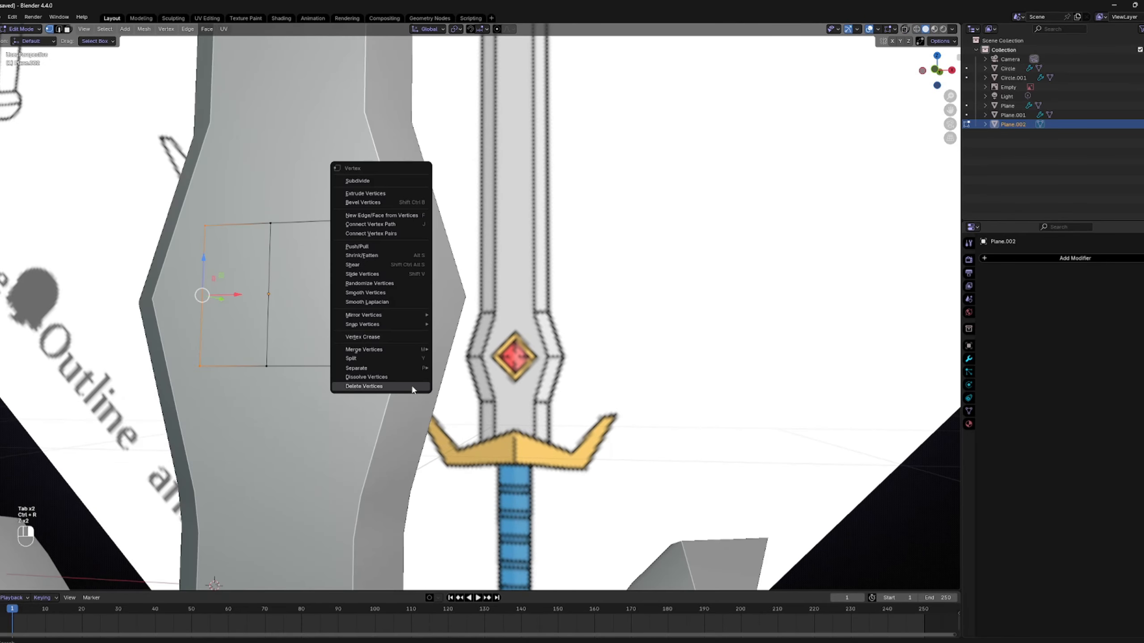
click(406, 386)
Step: Add a Mirror modifier on the X axis to the half plane
key(Tab)
click(1051, 256)
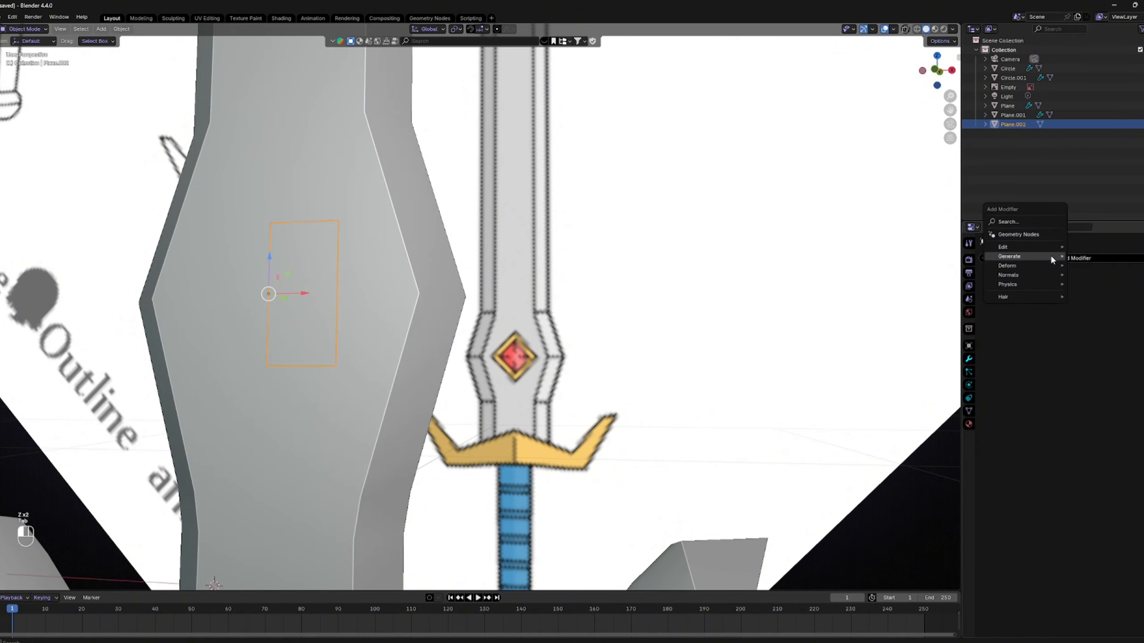
mouse_move(1046, 263)
click(1096, 324)
Step: Raise the plane's top centre vertex about 0.034 m along Z to the upper point of the reference gem
key(KP_1)
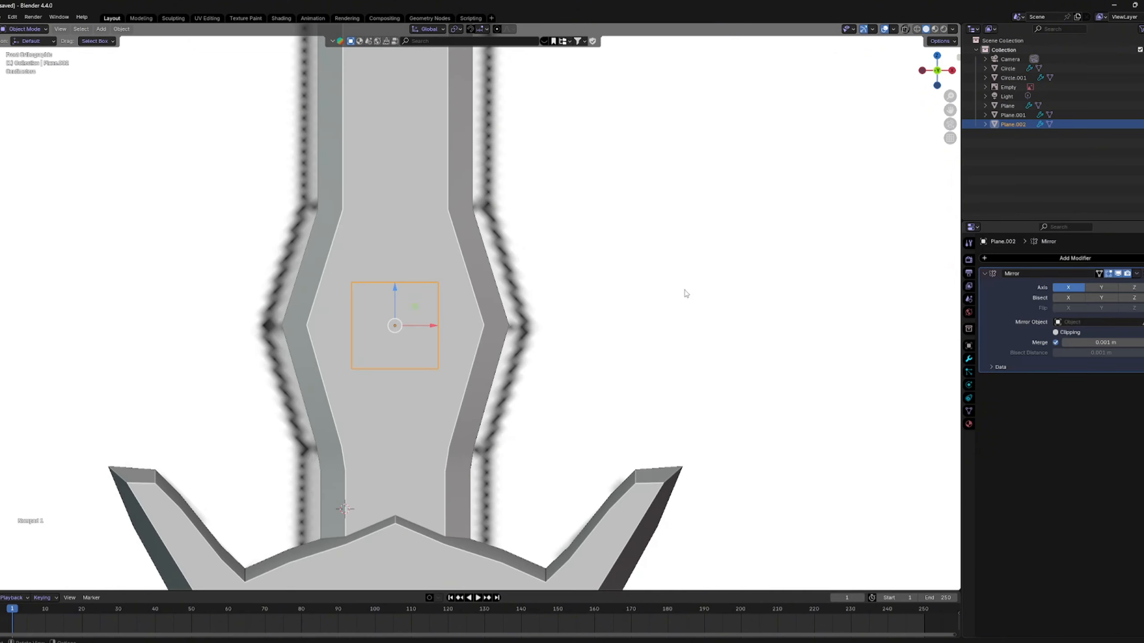
scroll(630, 269, up, 3)
key(Tab)
key(z)
click(359, 238)
click(342, 265)
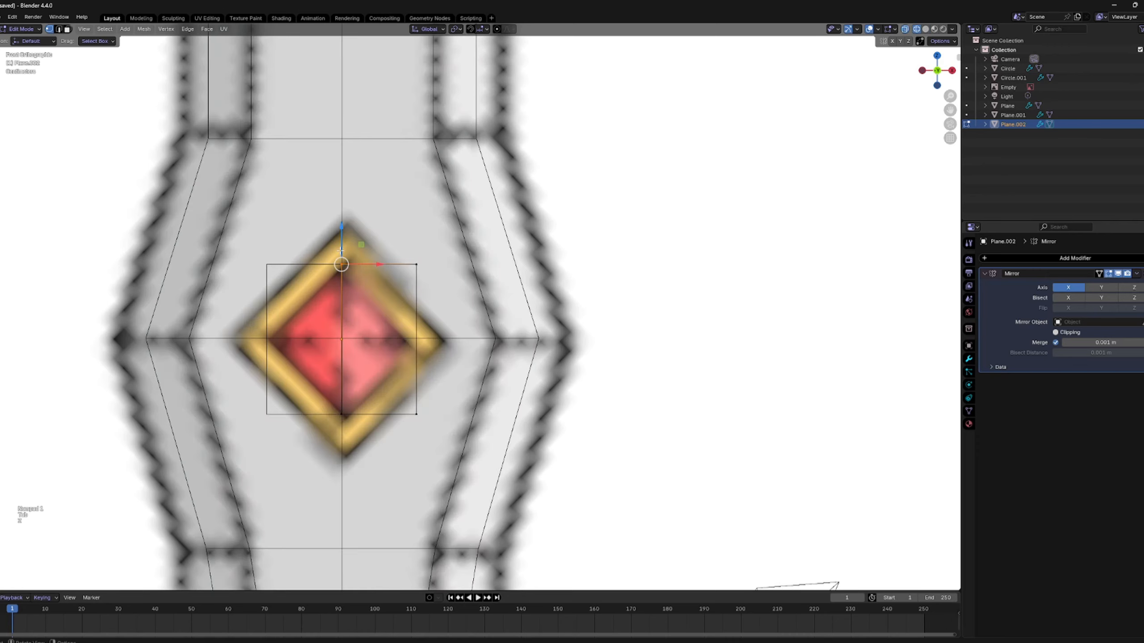
drag(343, 227, 362, 189)
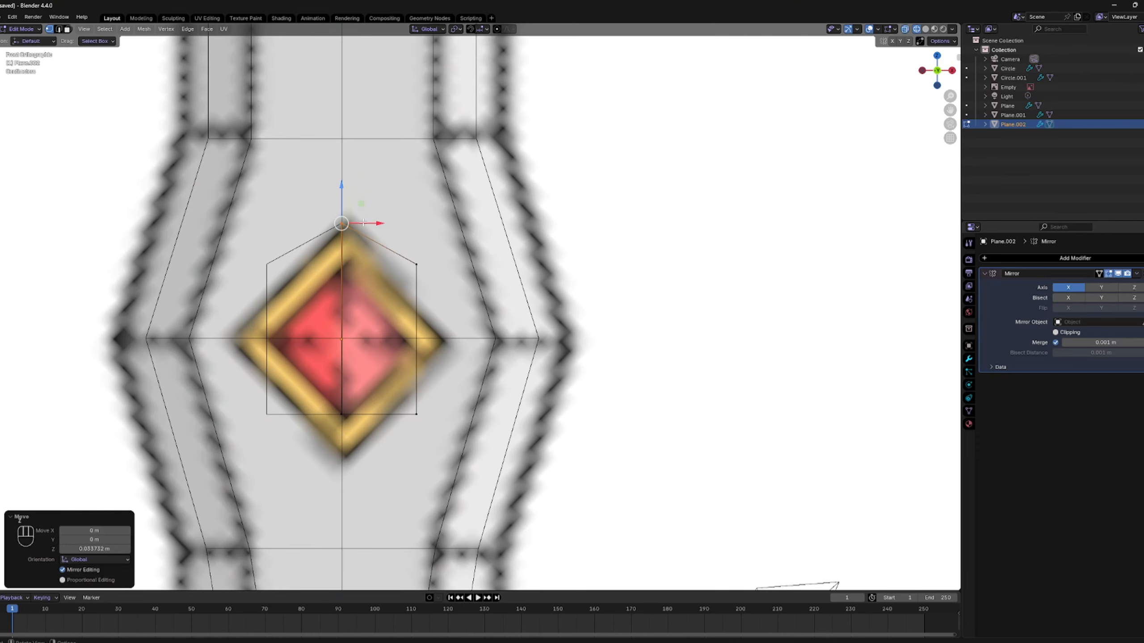
Step: Shift the gem object slightly along X onto the reference's centre and move its upper right vertex to the gem's right corner
key(Tab)
drag(378, 341, 385, 340)
key(Tab)
click(422, 264)
key(g)
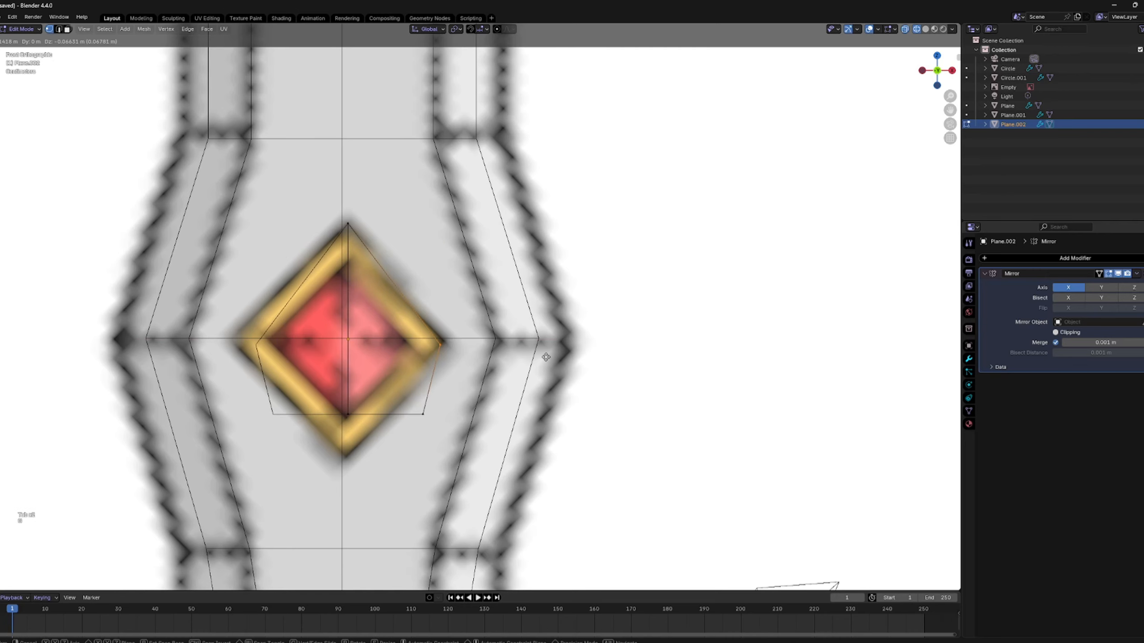
click(551, 351)
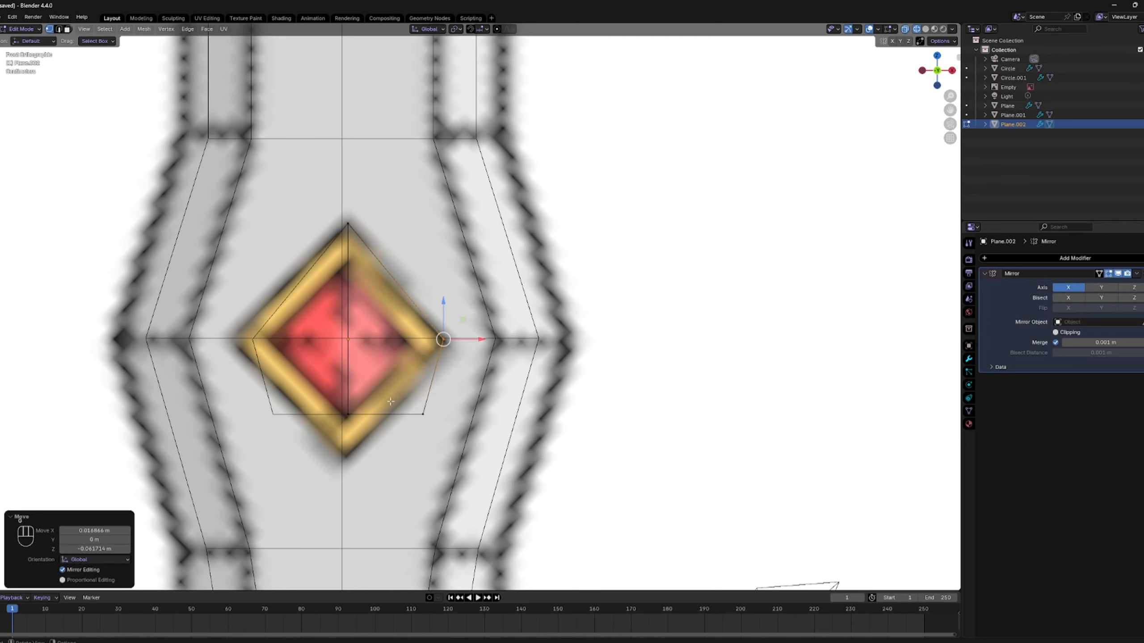
Step: Lower the bottom centre vertex along Z to the gem's lower point and nudge the right corner vertex slightly inward
drag(334, 445, 336, 444)
key(g)
key(z)
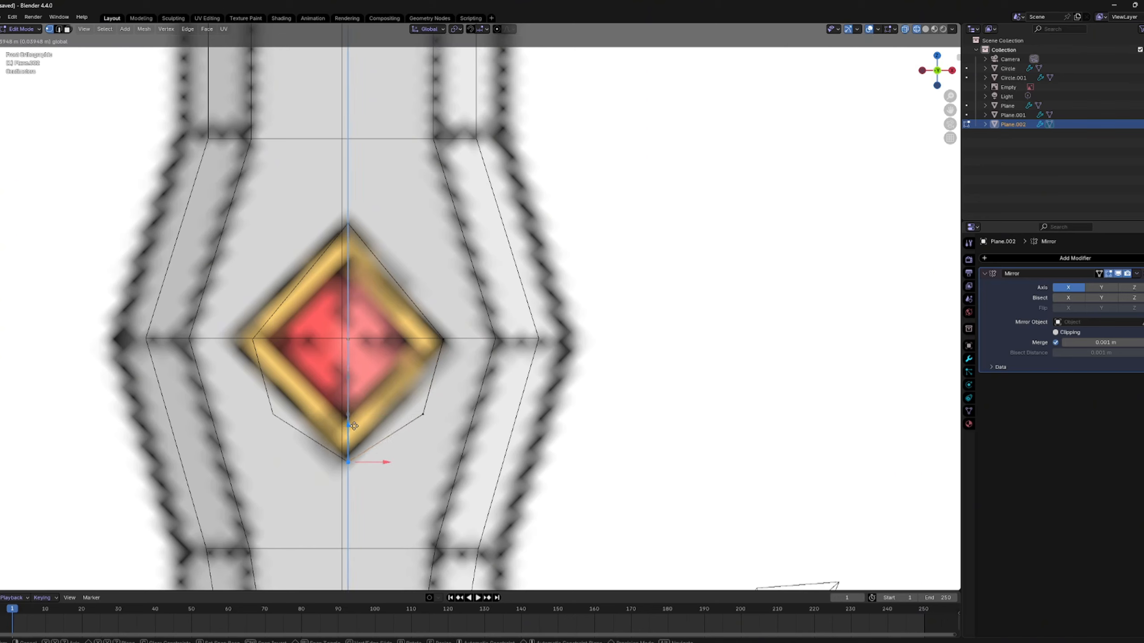
click(357, 420)
click(443, 339)
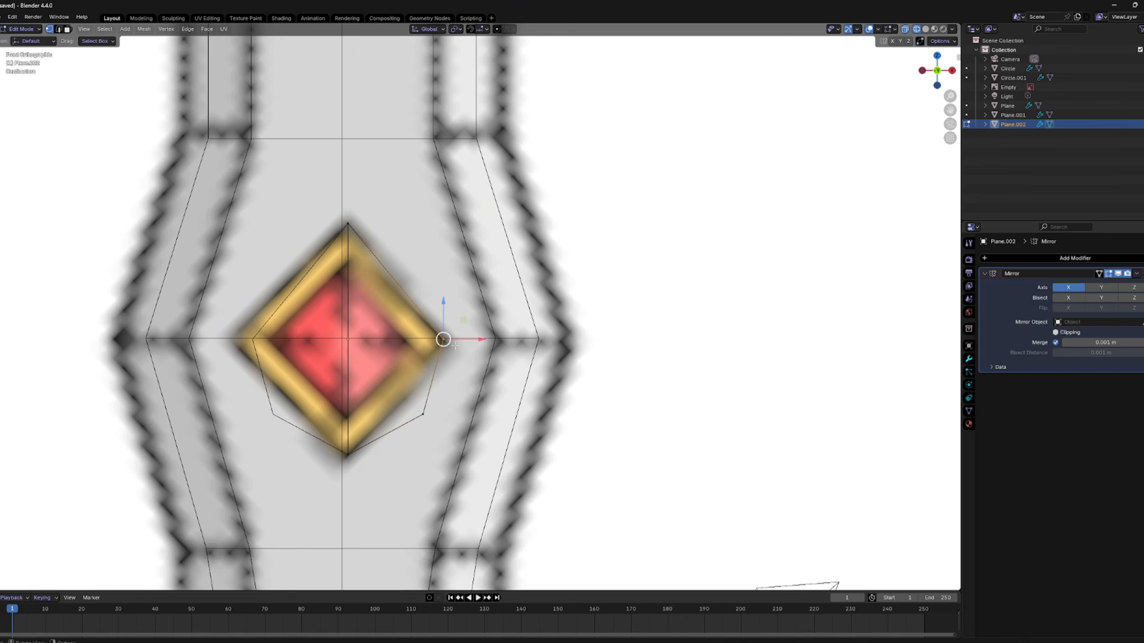
key(g)
click(426, 342)
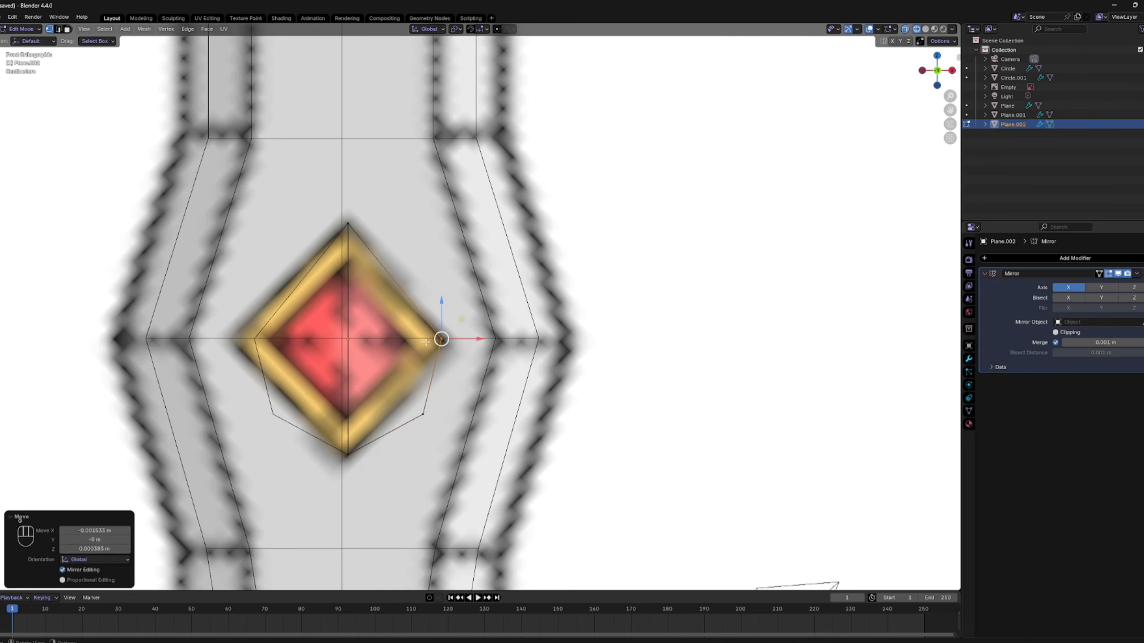
Step: Move the remaining lower right vertex onto the diamond's lower right edge
shift+middle_drag(500, 293, 519, 261)
key(g)
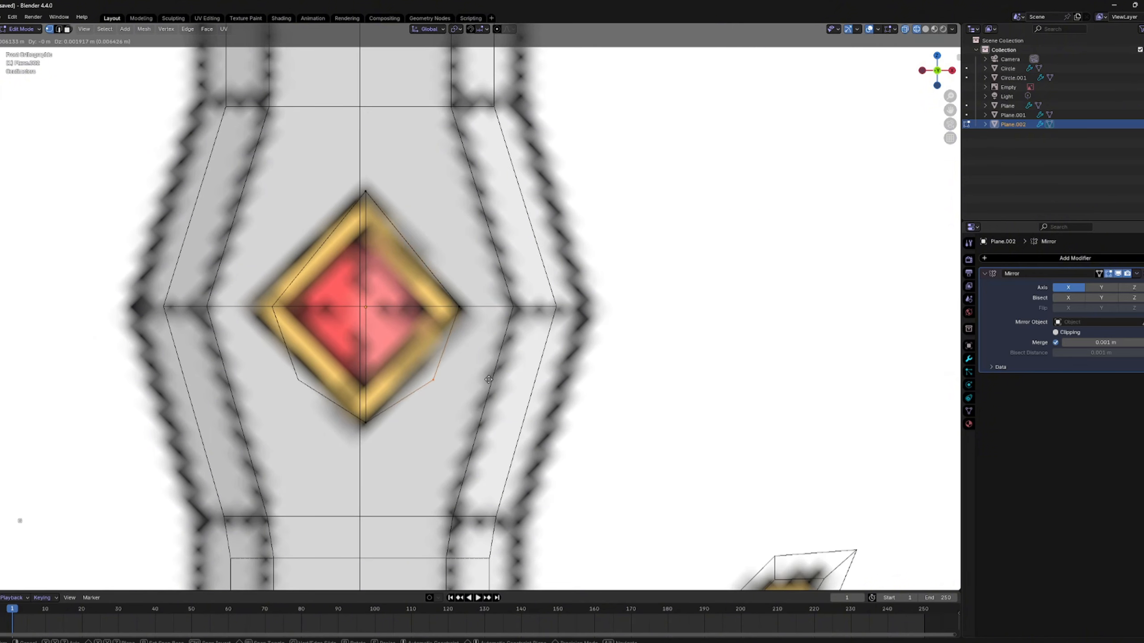
click(478, 353)
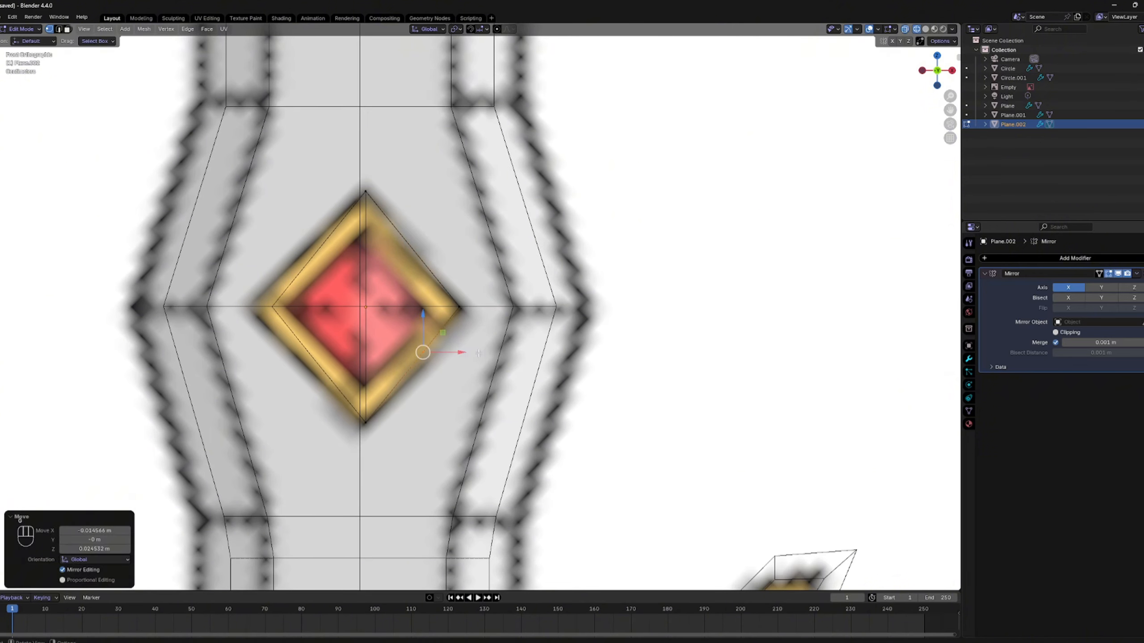
Step: Shift the whole gem object slightly along X to line it up with the blade's centre line
key(Tab)
shift+middle_drag(478, 353, 480, 368)
key(Tab)
key(g)
key(x)
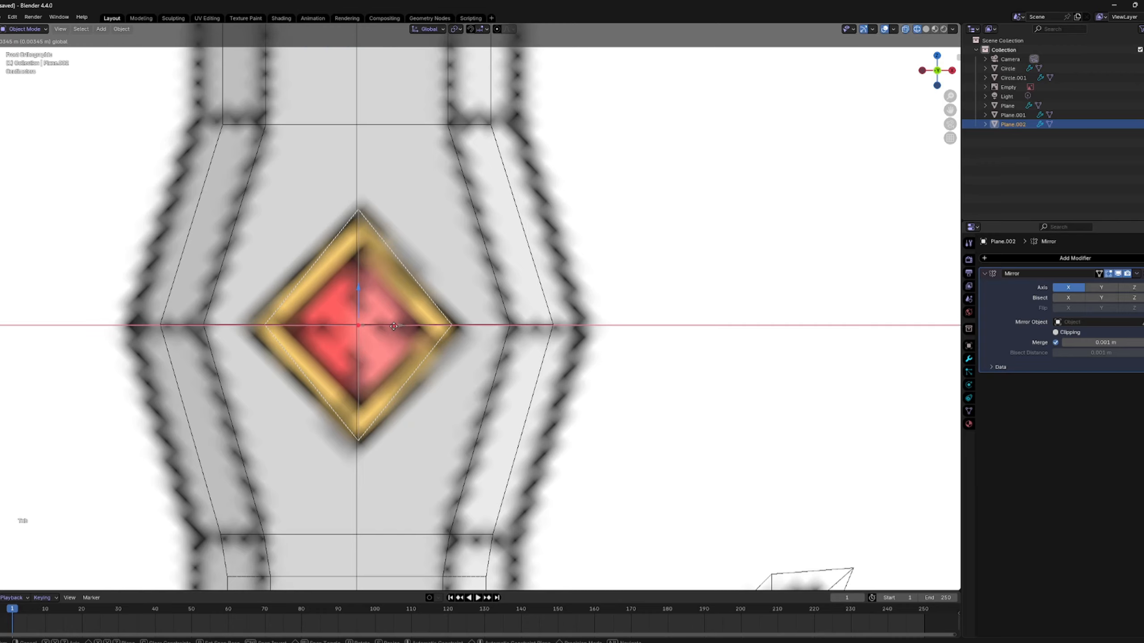
click(411, 325)
Step: Switch to solid shading, select the whole diamond mesh and scale it down slightly along Z
scroll(411, 325, up, 1)
middle_drag(411, 325, 399, 332)
key(z)
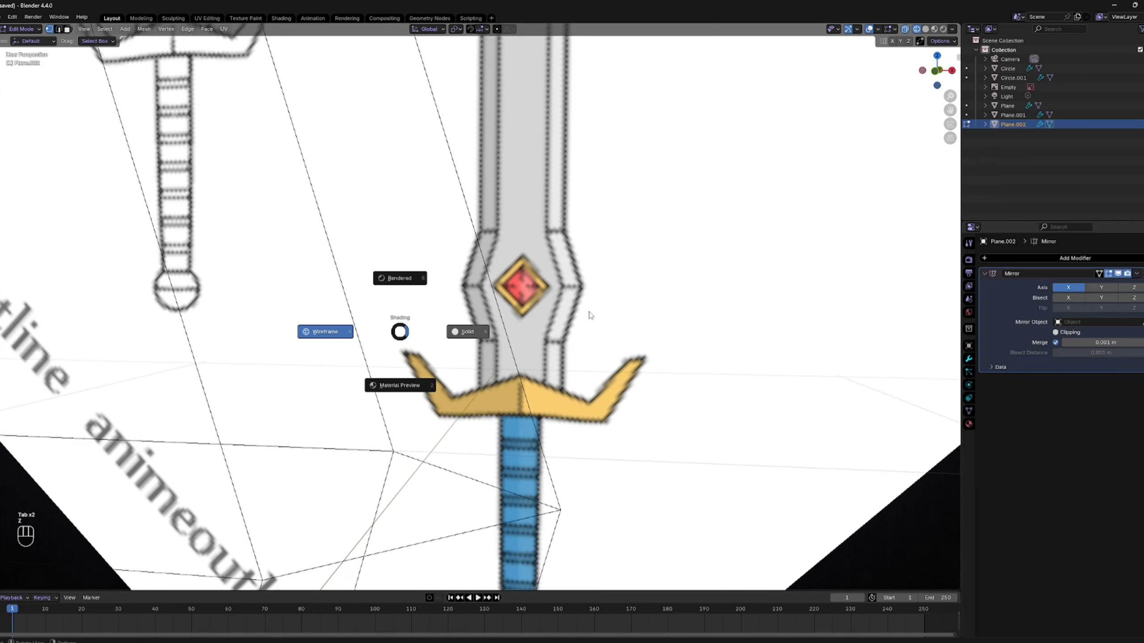
click(468, 332)
middle_drag(468, 332, 389, 328)
shift+middle_drag(389, 328, 478, 300)
key(a)
middle_drag(334, 310, 393, 309)
key(s)
key(z)
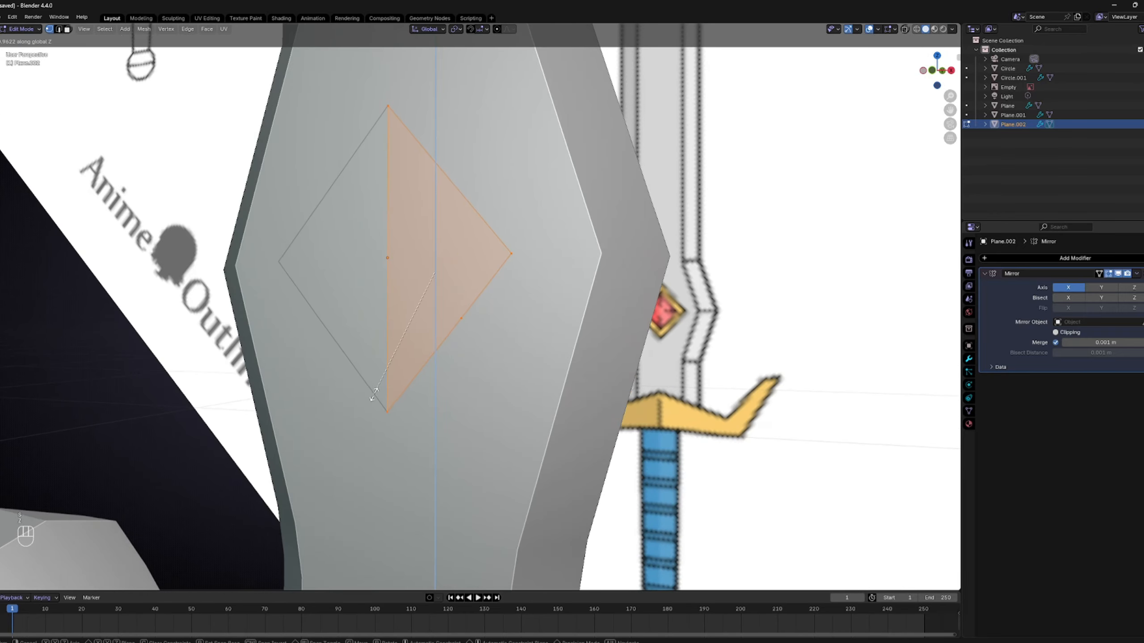
click(378, 385)
middle_drag(378, 385, 370, 383)
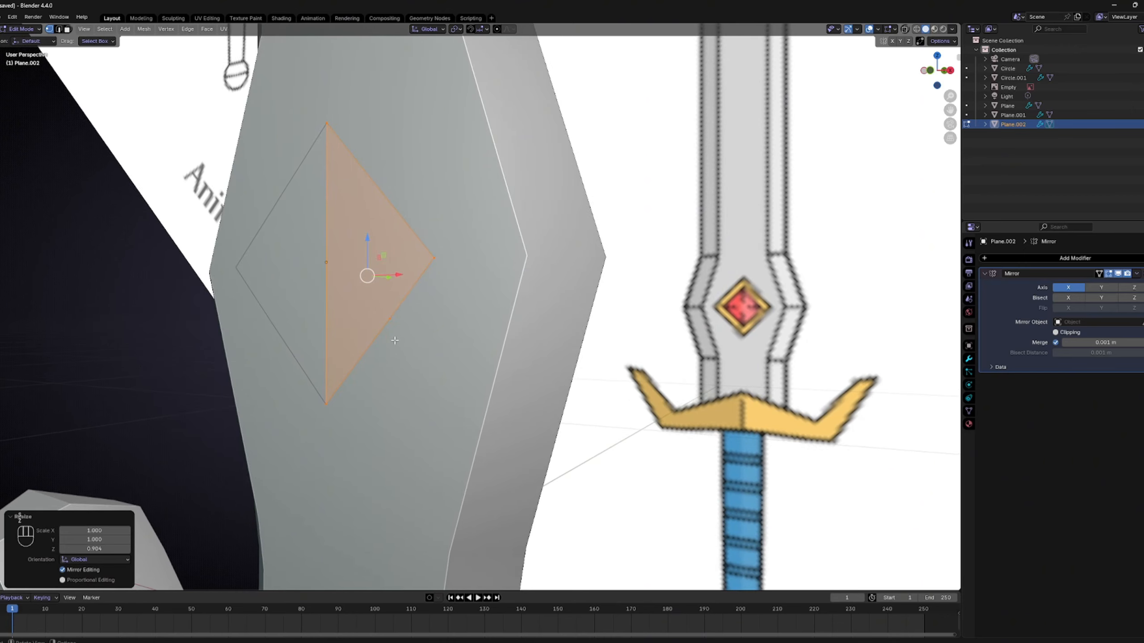
Step: Extrude the diamond's face and move it about 0.011 m outward from the blade along negative Y
middle_drag(410, 305, 301, 324)
key(e)
key(Escape)
key(g)
key(y)
click(302, 321)
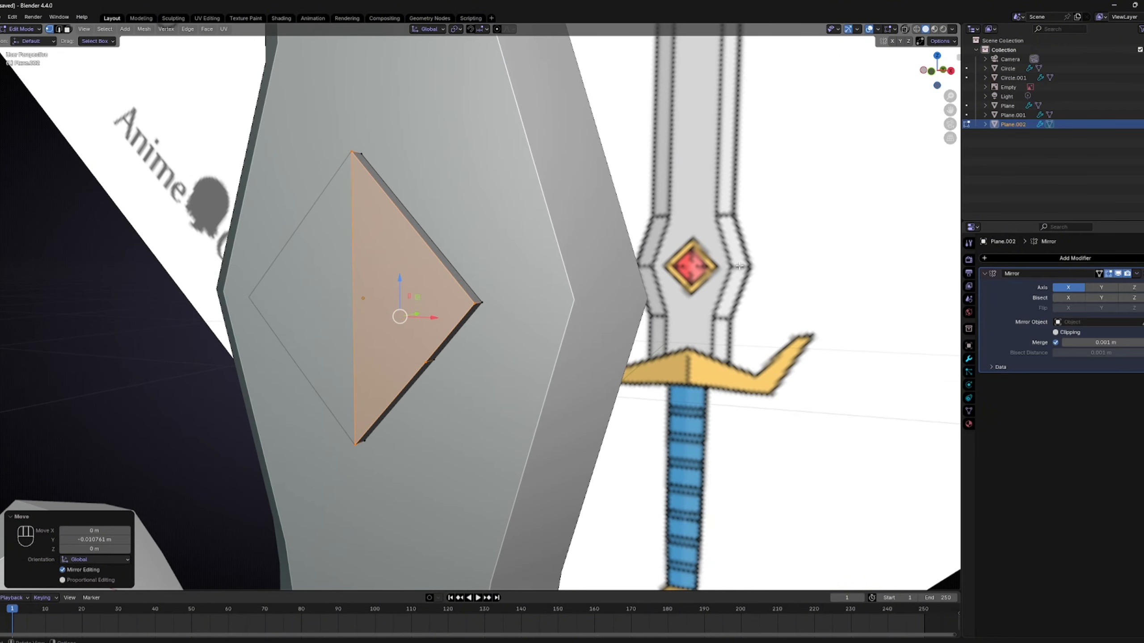
key(Tab)
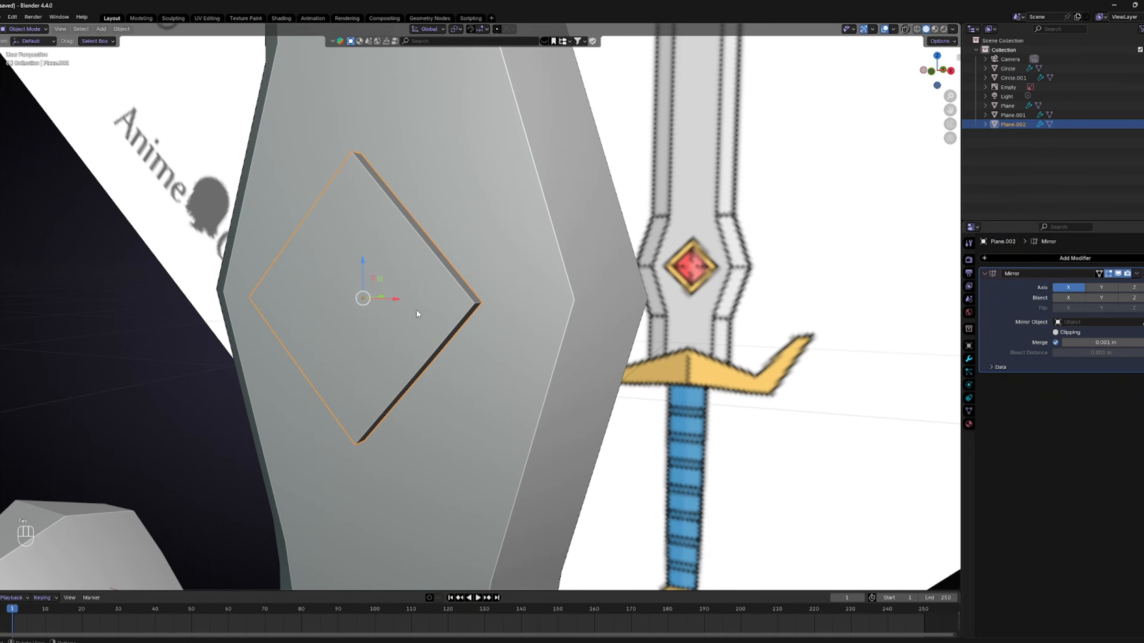
key(Tab)
Step: Compare the diamond with the reference from the front and inset its front face to outline the gold frame
middle_drag(405, 317, 421, 347)
key(KP_1)
scroll(469, 312, up, 2)
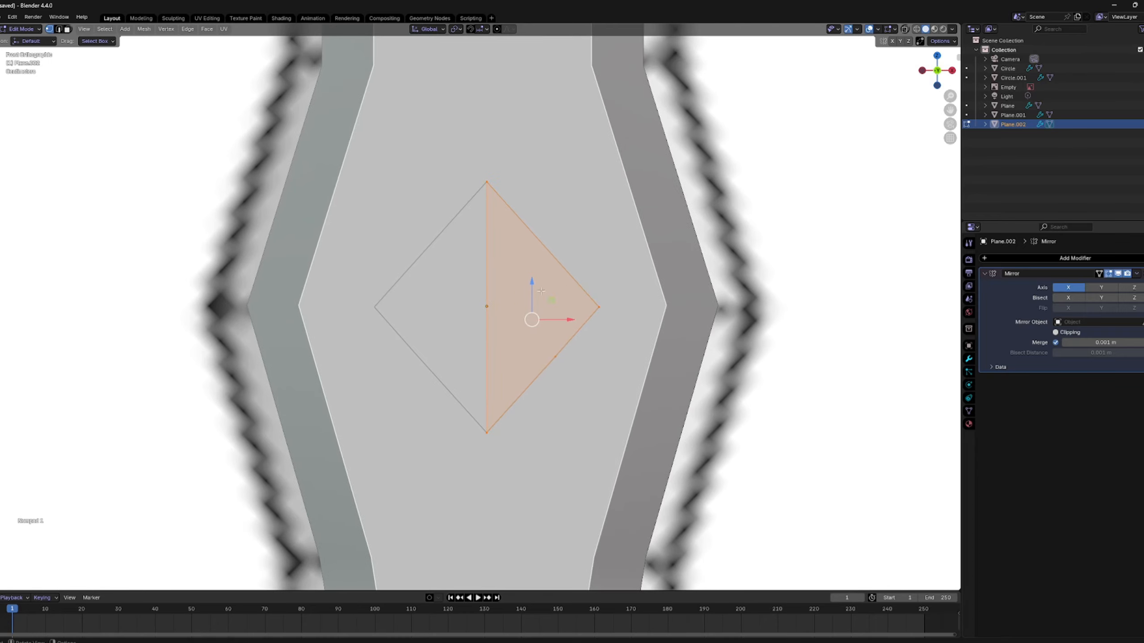
key(z)
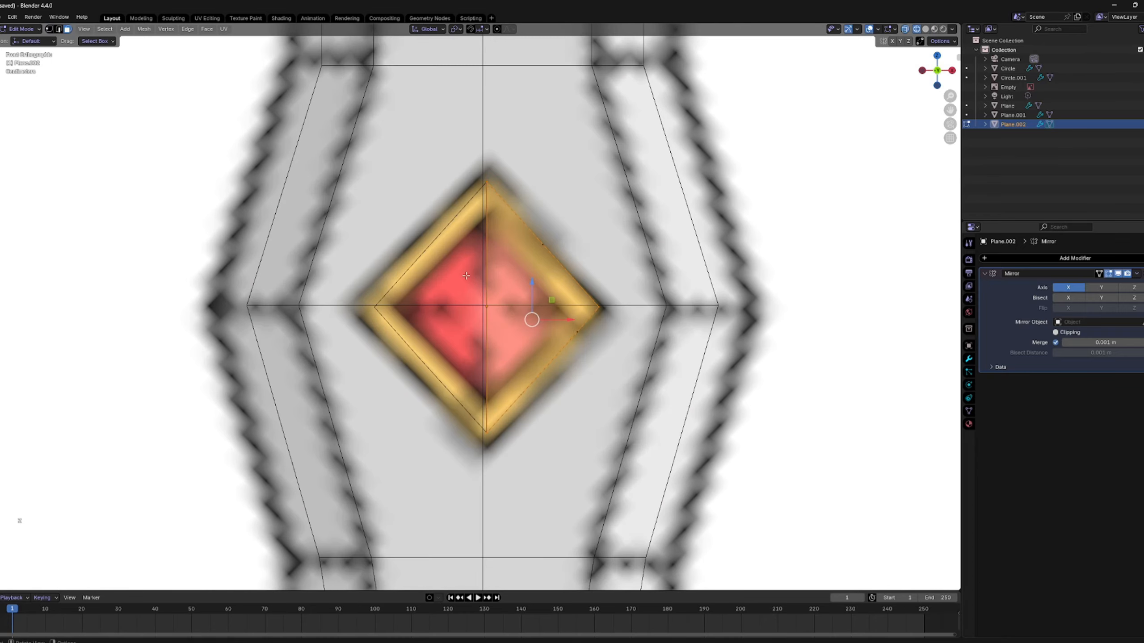
key(z)
middle_drag(520, 318, 679, 264)
key(i)
click(729, 310)
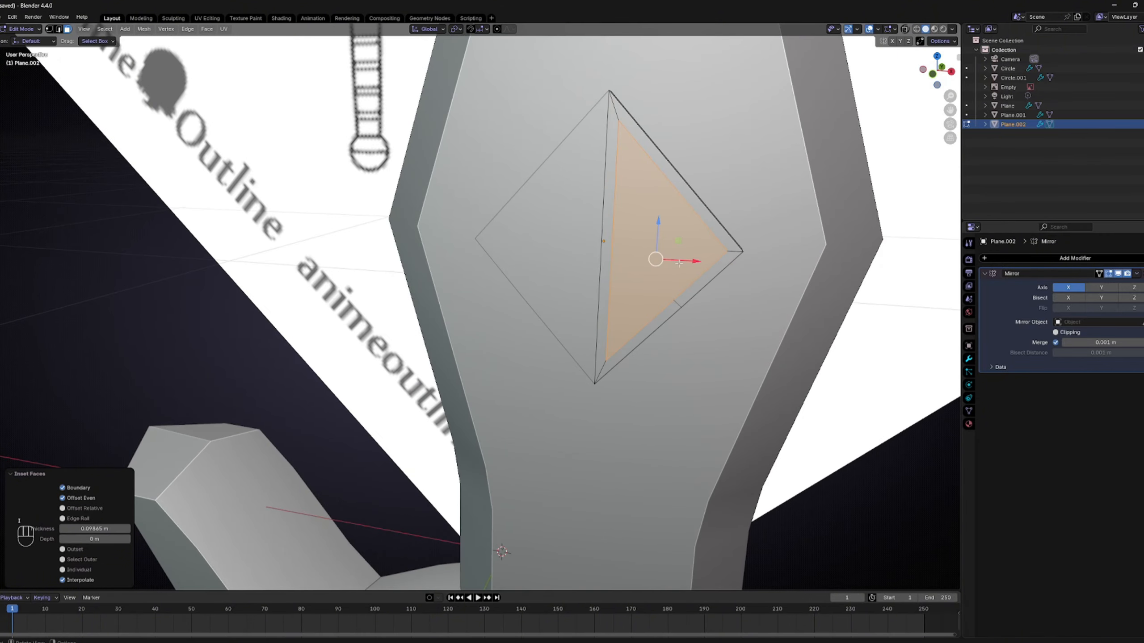
Step: Undo the last inset on the diamond's front face
key(ctrl+z)
right_click(680, 265)
scroll(734, 310, down, 3)
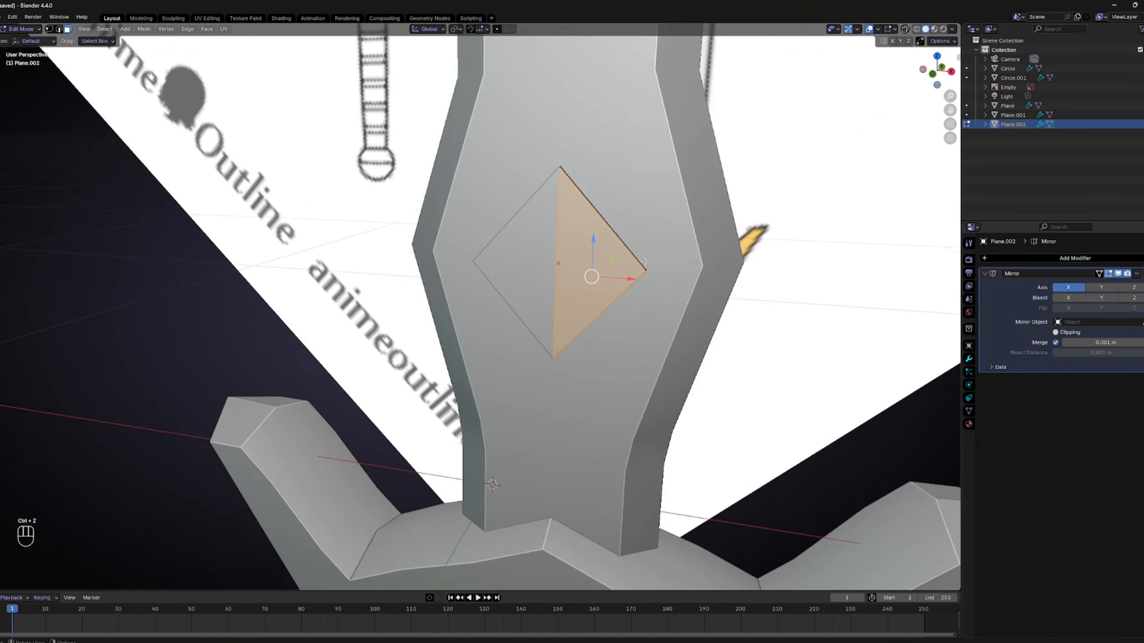
Step: Leave mesh editing and scale the whole diamond object slightly along Z
key(KP_1)
scroll(630, 274, down, 5)
shift+middle_drag(595, 266, 503, 280)
scroll(459, 311, up, 5)
key(KP_1)
key(Tab)
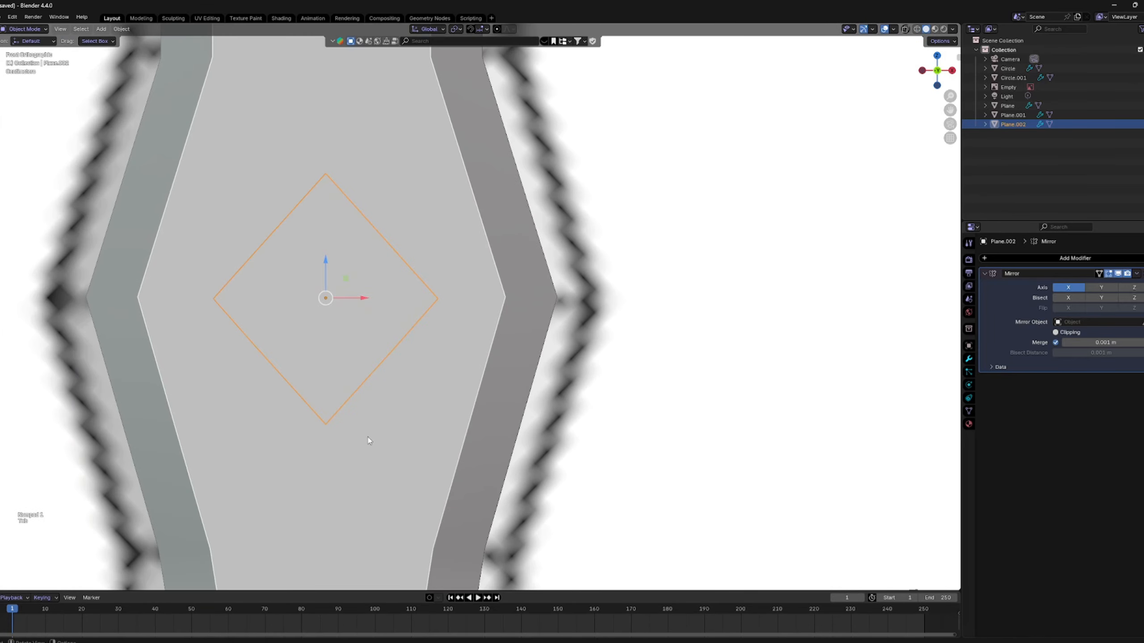
key(s)
key(z)
click(357, 421)
Step: Set Plane.001 as the diamond's mirror object and mirror it on the X and Z axes
scroll(358, 422, down, 5)
middle_drag(358, 421, 655, 286)
click(1141, 323)
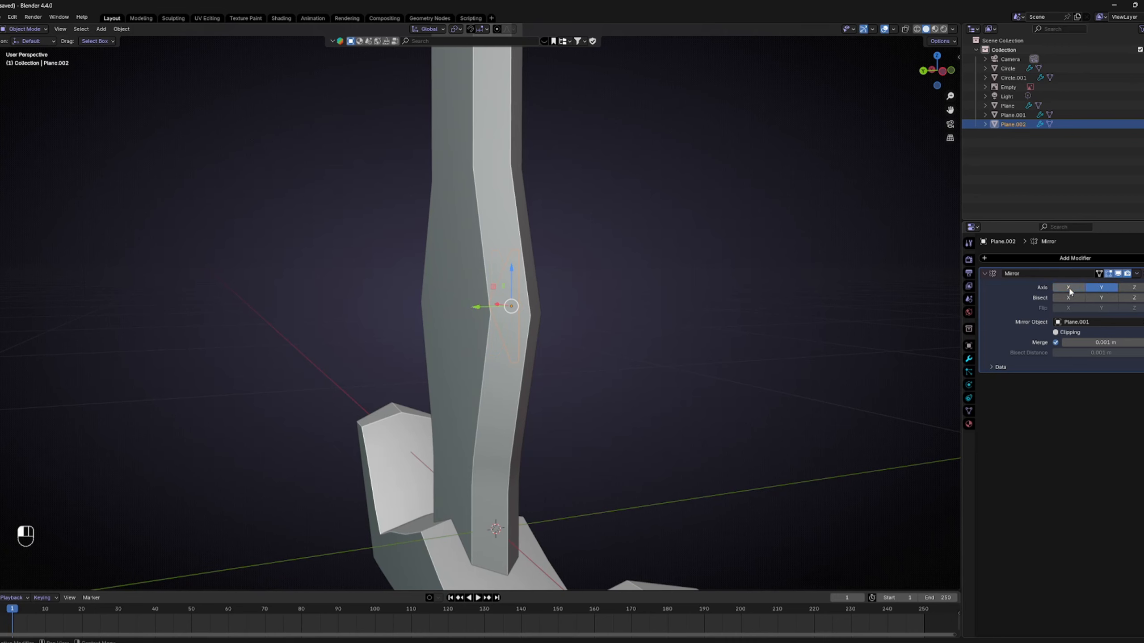
click(1121, 290)
middle_drag(750, 321, 647, 329)
click(1066, 291)
Step: Enable clipping on the mirror and move the half-diamond mesh along X until it meets its mirrored half
key(Tab)
scroll(540, 331, up, 4)
shift+middle_drag(428, 329, 531, 331)
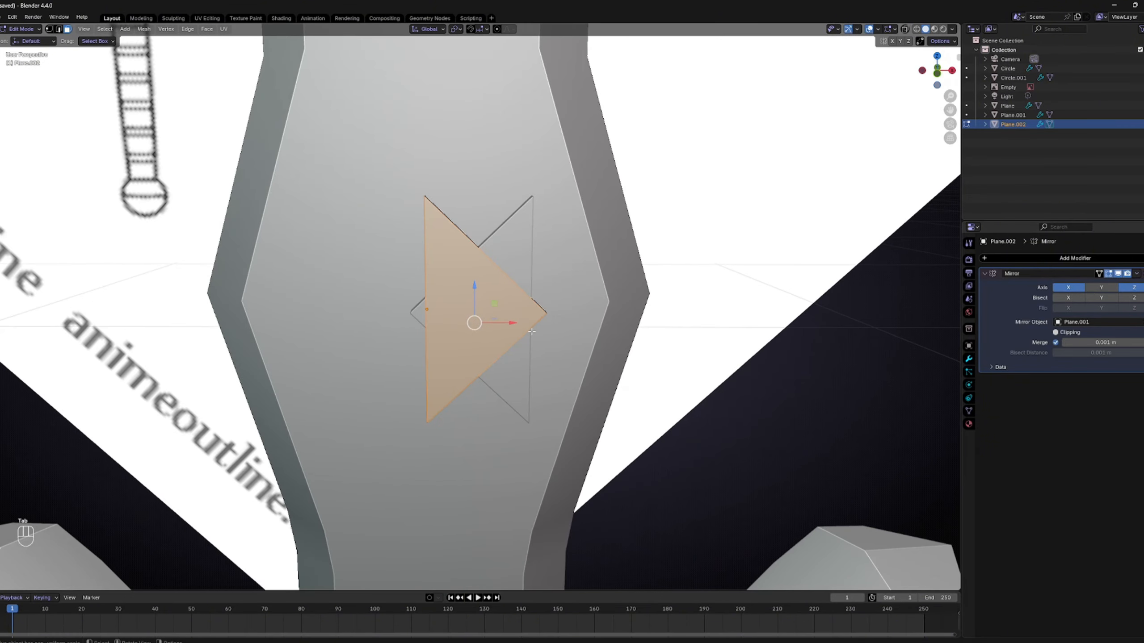
drag(510, 323, 565, 323)
right_click(562, 327)
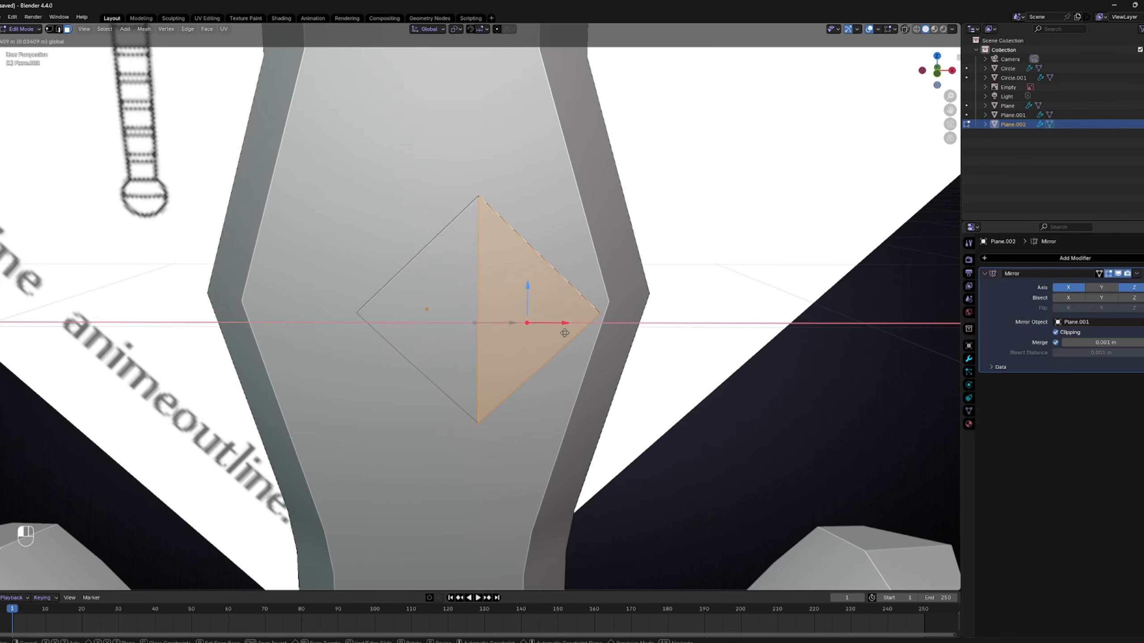
key(Tab)
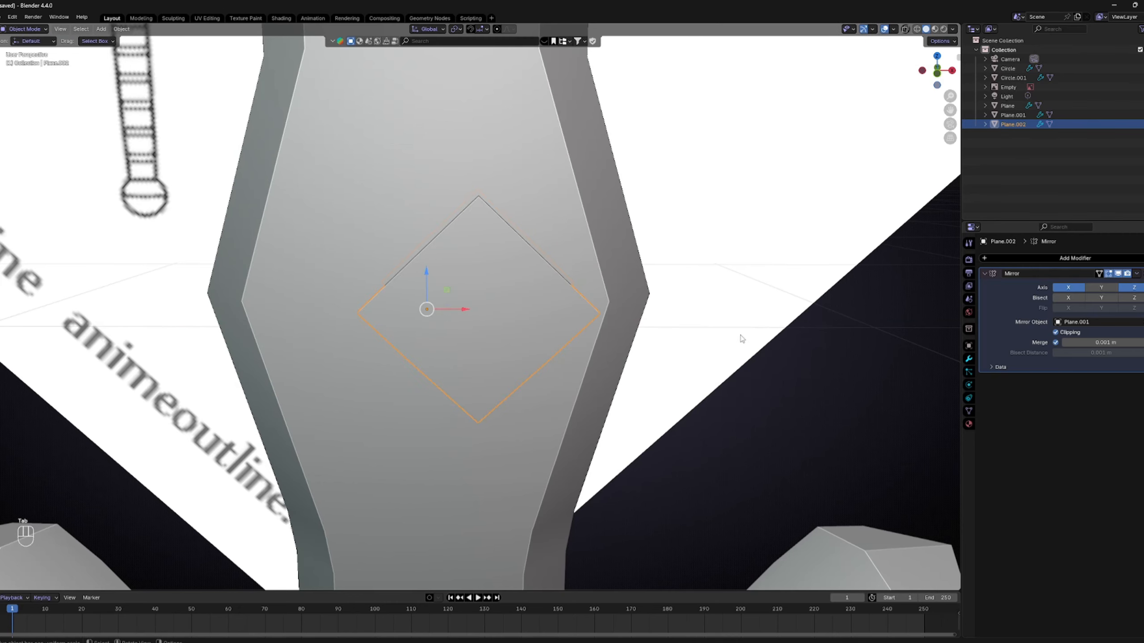
Step: Change the mirror object to Plane and move the half-diamond mesh back along X to close the gap between the halves
scroll(742, 339, down, 6)
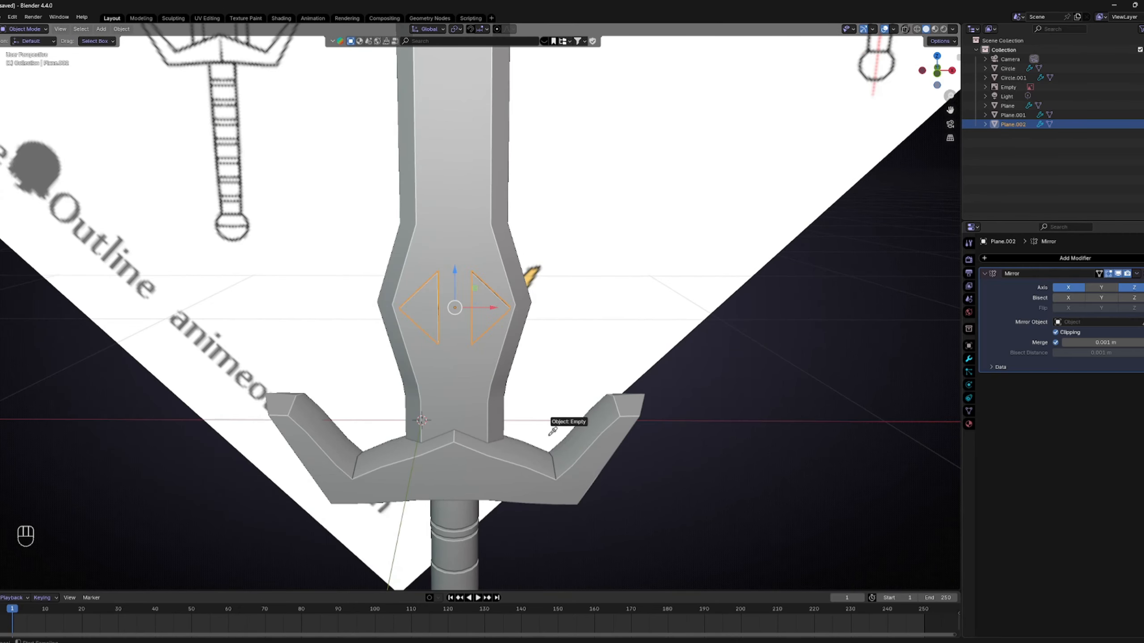
scroll(529, 407, up, 5)
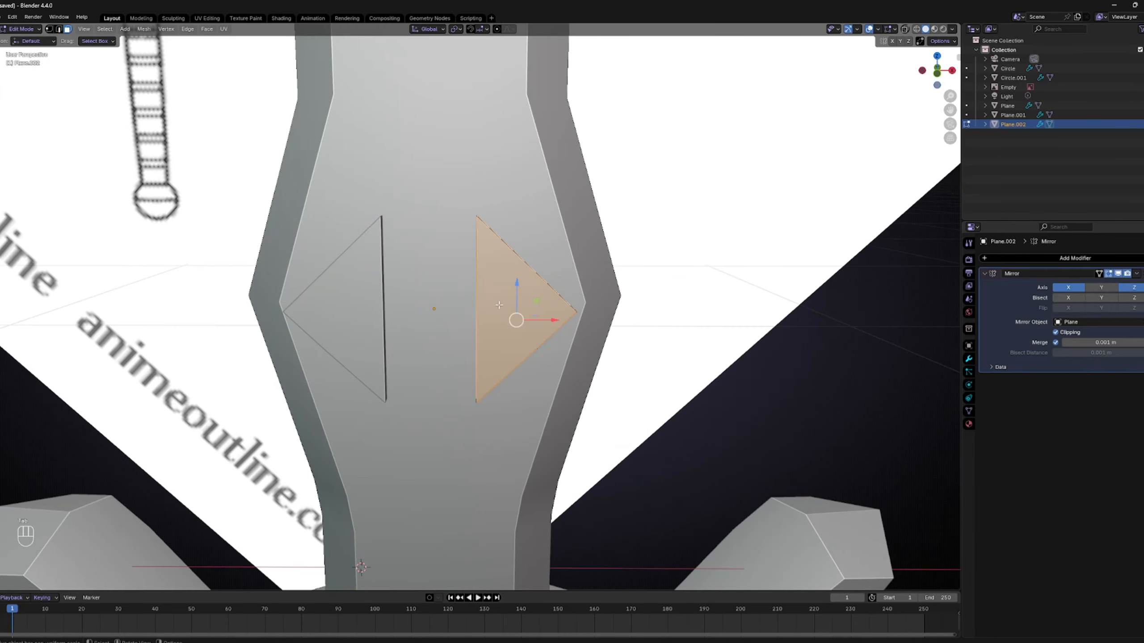
drag(547, 320, 501, 314)
key(Tab)
scroll(500, 313, down, 4)
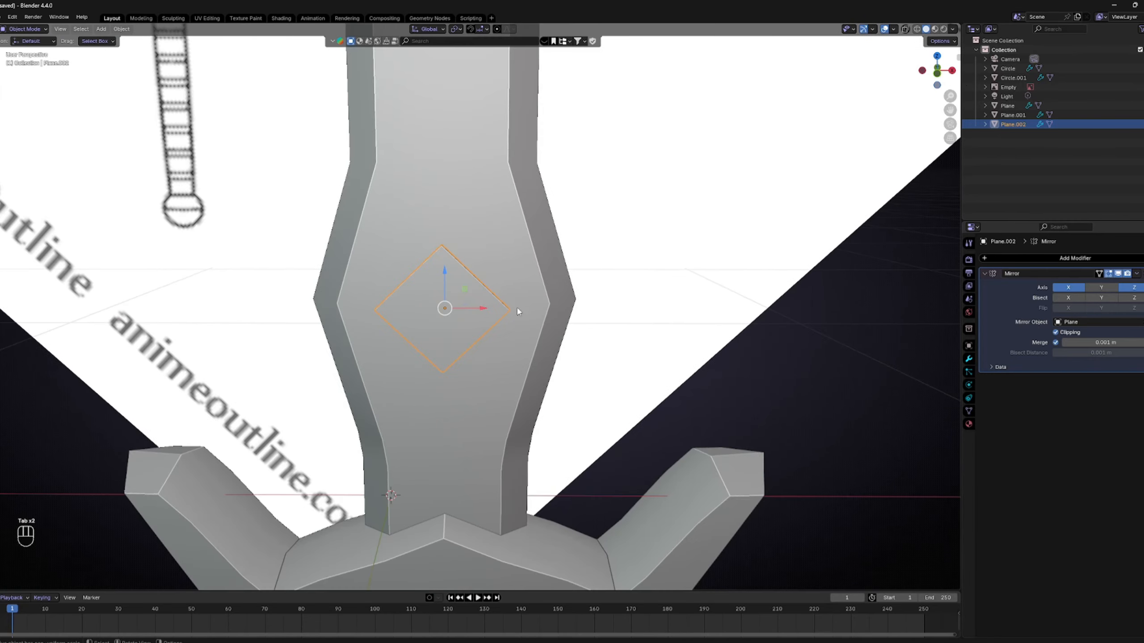
Step: Shift the diamond slightly along Y toward the blade and mirror it on the X and Y axes only
mouse_move(500, 314)
middle_down()
mouse_move(541, 264)
mouse_move(605, 282)
mouse_move(495, 306)
middle_up()
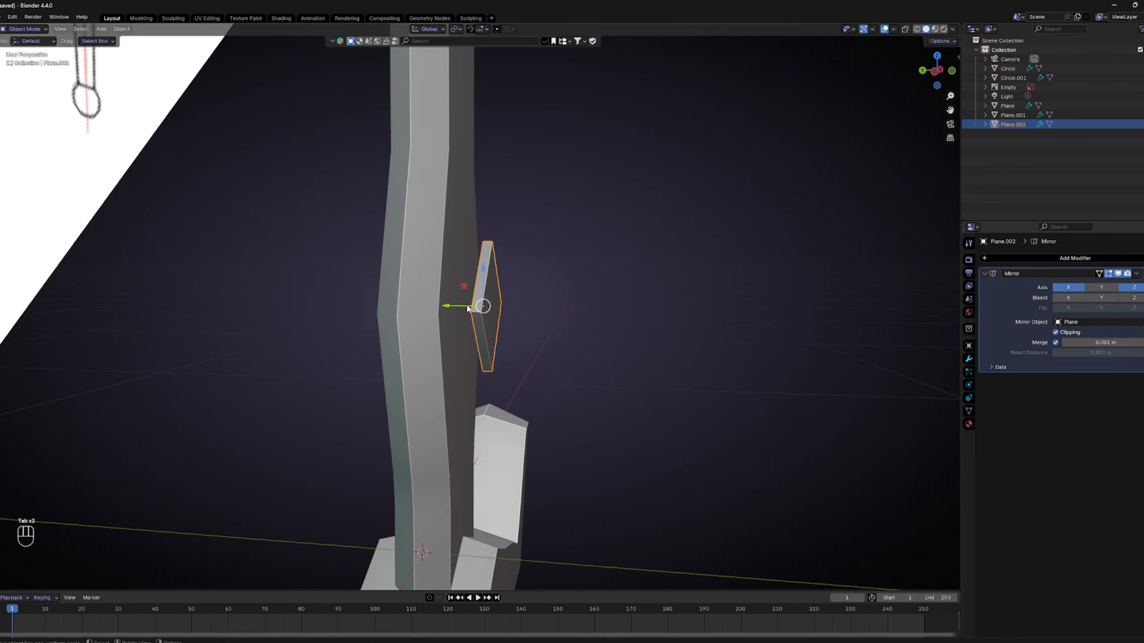
drag(441, 306, 434, 303)
middle_drag(433, 303, 933, 293)
mouse_move(666, 315)
middle_down()
mouse_move(679, 321)
mouse_move(659, 245)
mouse_move(653, 290)
mouse_move(666, 316)
middle_up()
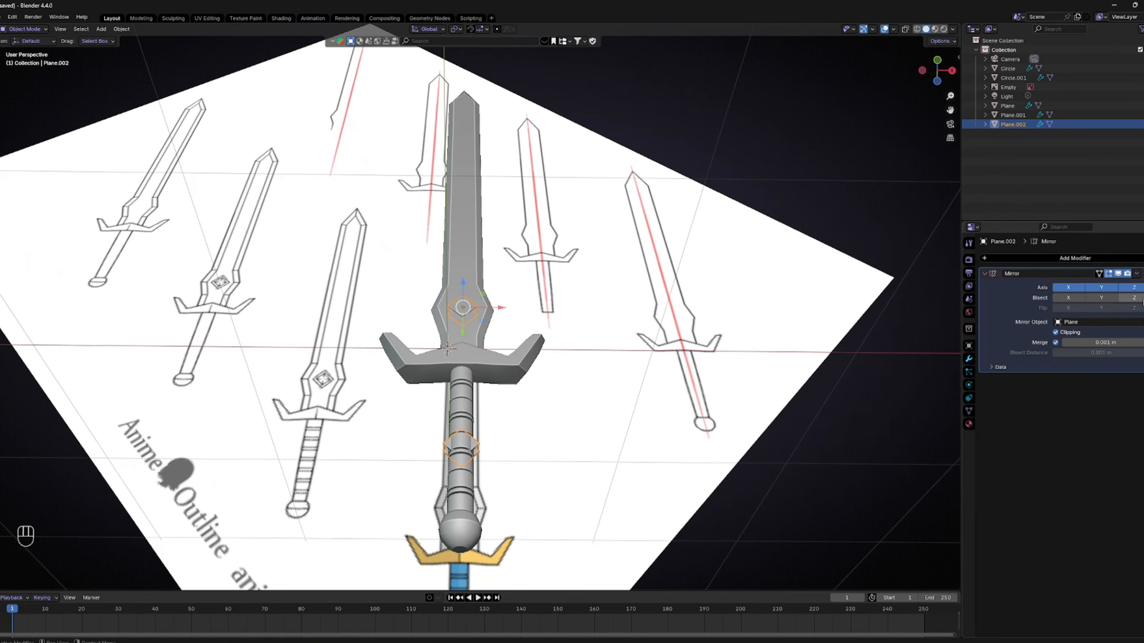
middle_drag(745, 320, 666, 383)
scroll(666, 383, up, 4)
middle_drag(655, 344, 569, 332)
key(KP_1)
scroll(653, 320, down, 6)
click(740, 342)
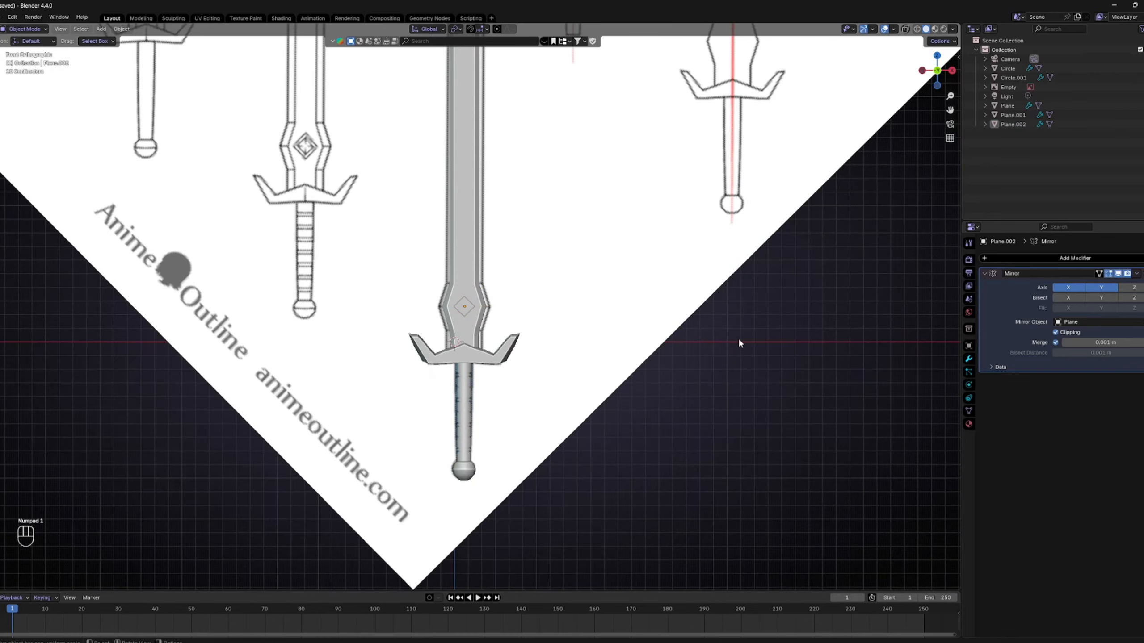
Step: Edit the blade mesh and mark the short diagonal edge on the front of the blade's tip as sharp
scroll(739, 335, up, 6)
scroll(721, 334, down, 2)
scroll(520, 322, up, 3)
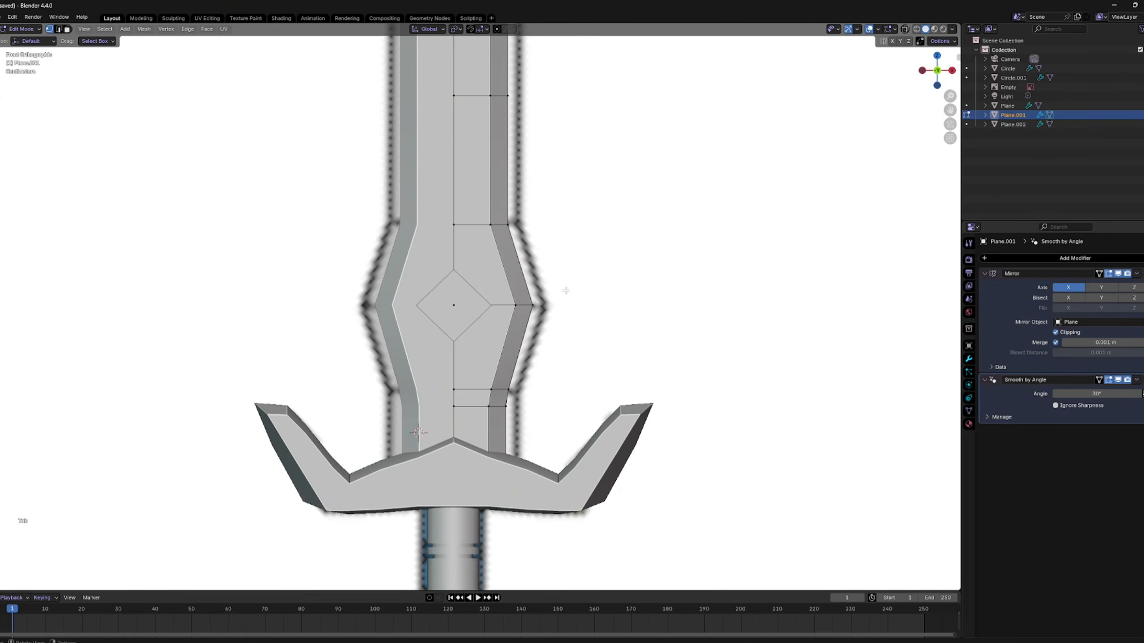
middle_drag(532, 307, 452, 319)
drag(452, 319, 457, 320)
shift+middle_drag(466, 169, 481, 329)
scroll(455, 230, up, 4)
scroll(487, 229, down, 1)
key(Tab)
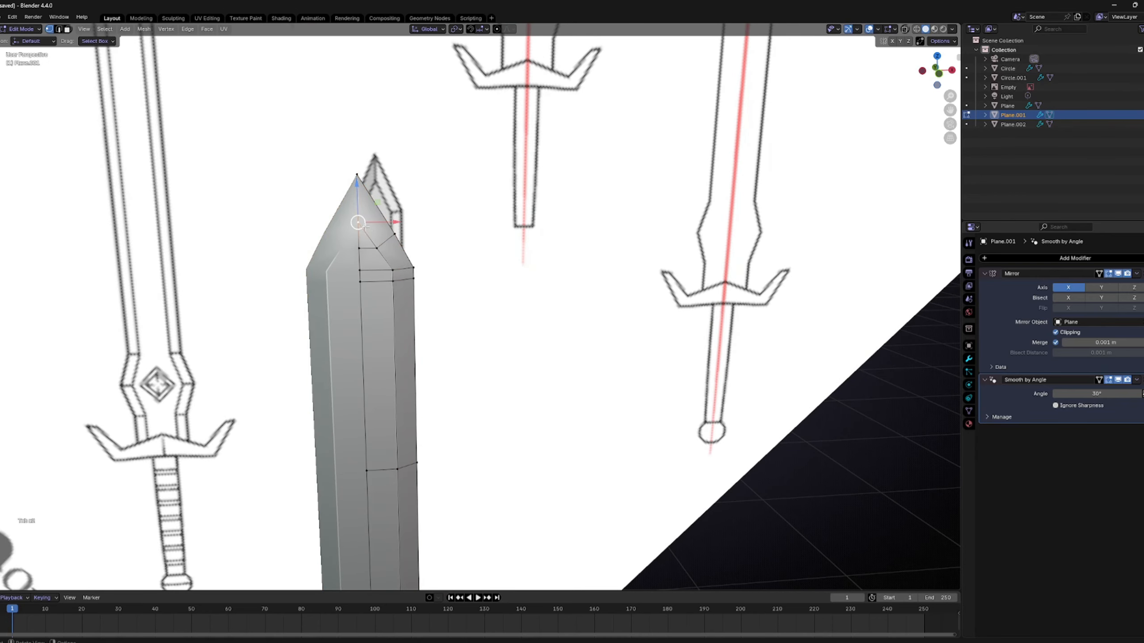
scroll(288, 190, up, 2)
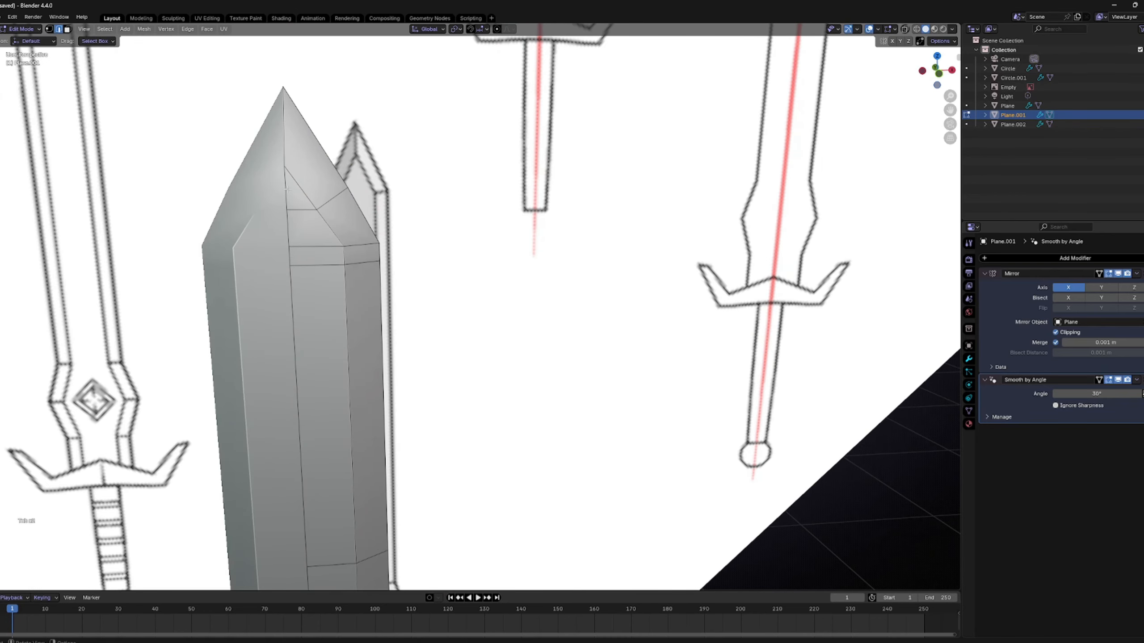
click(295, 189)
right_click(297, 192)
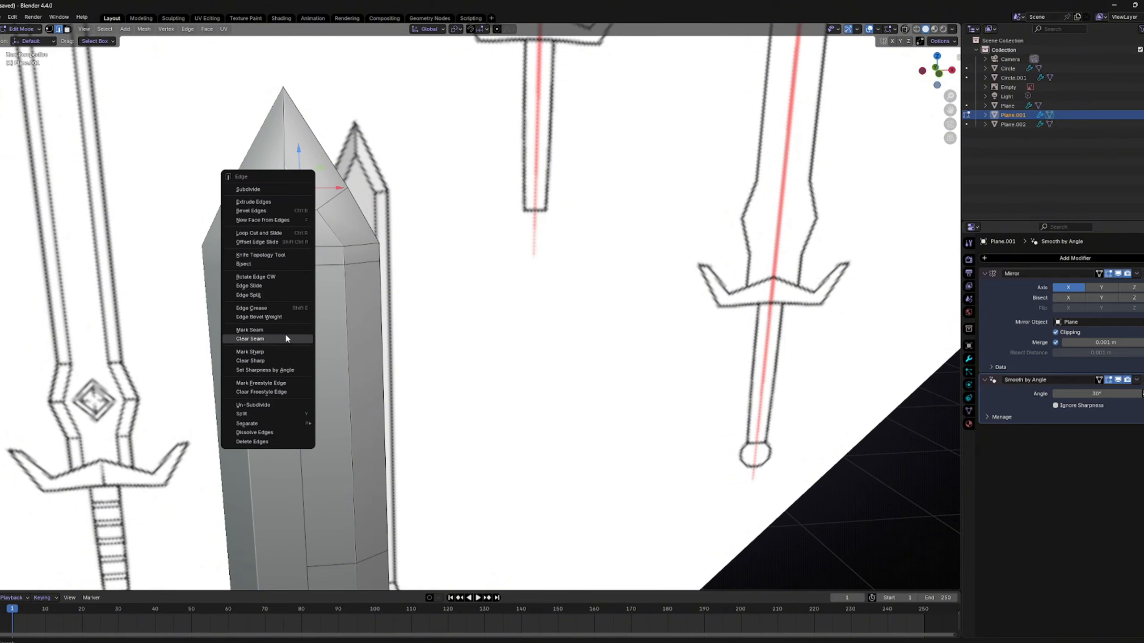
click(279, 354)
key(Tab)
Step: Mark the matching diagonal edge on the opposite side of the blade's tip as sharp
middle_drag(424, 318, 290, 302)
key(Tab)
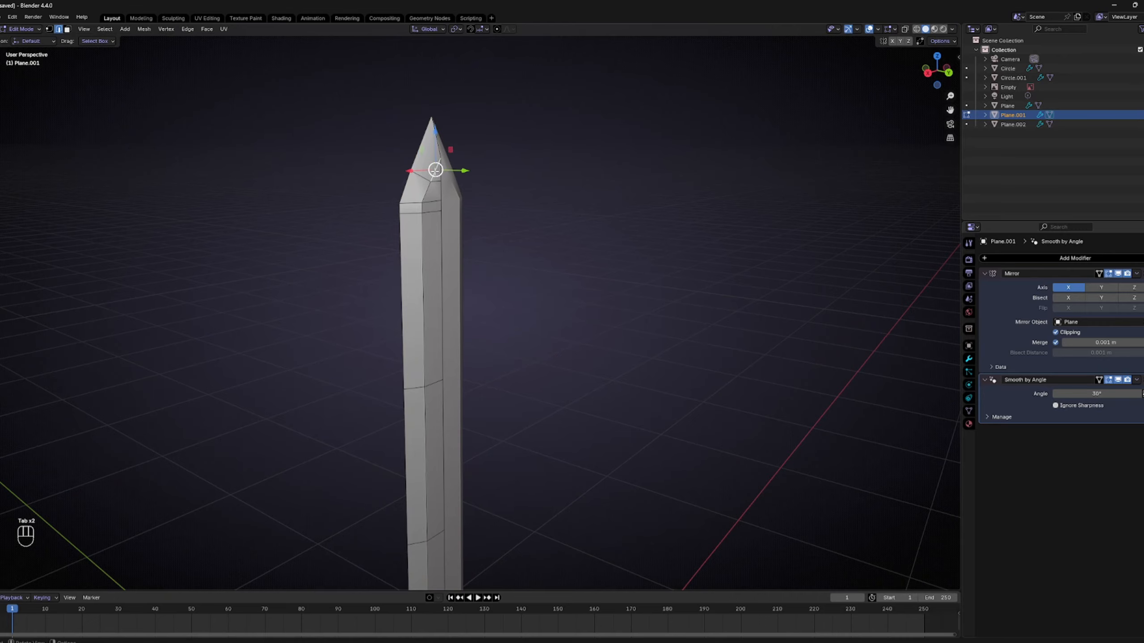
right_click(433, 178)
click(422, 198)
key(Tab)
mouse_move(498, 202)
middle_down()
mouse_move(511, 192)
mouse_move(480, 194)
middle_up()
Step: Examine the edges and shading of the blade's widened section above the guard from the front
key(KP_1)
shift+middle_drag(585, 471, 587, 171)
scroll(572, 237, up, 5)
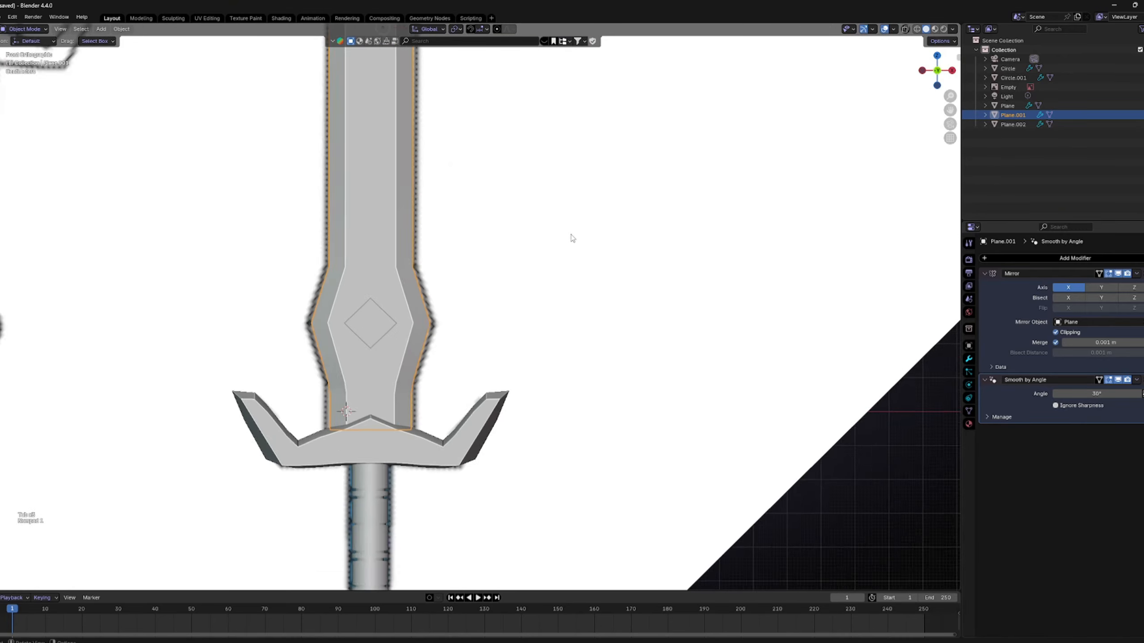
key(Tab)
scroll(445, 231, up, 2)
shift+middle_drag(369, 237, 531, 333)
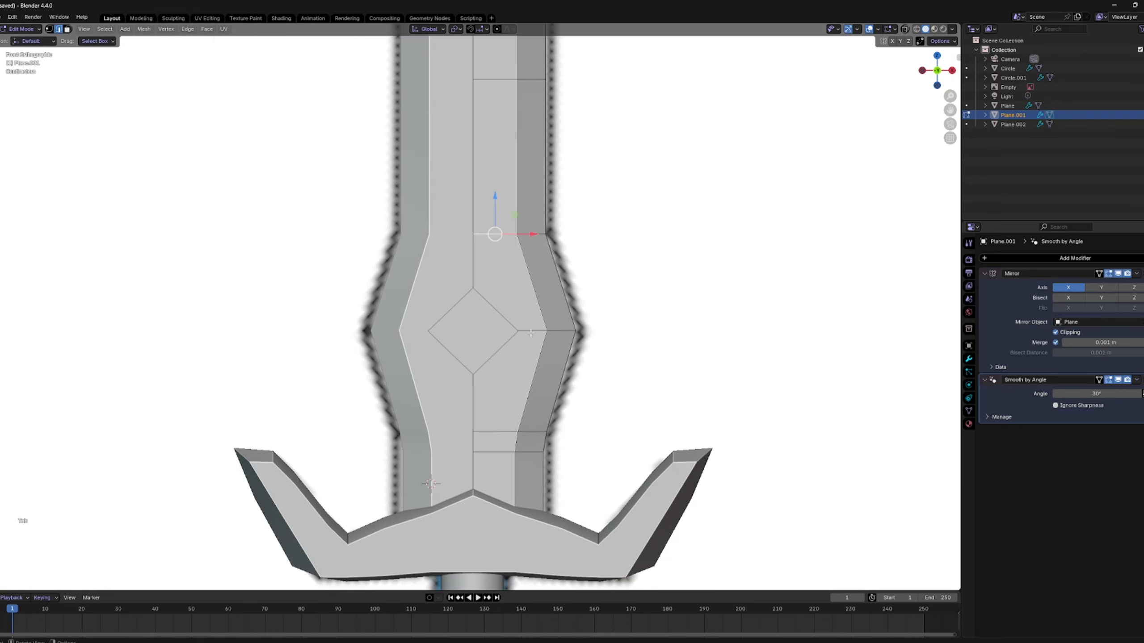
scroll(523, 385, down, 4)
key(Tab)
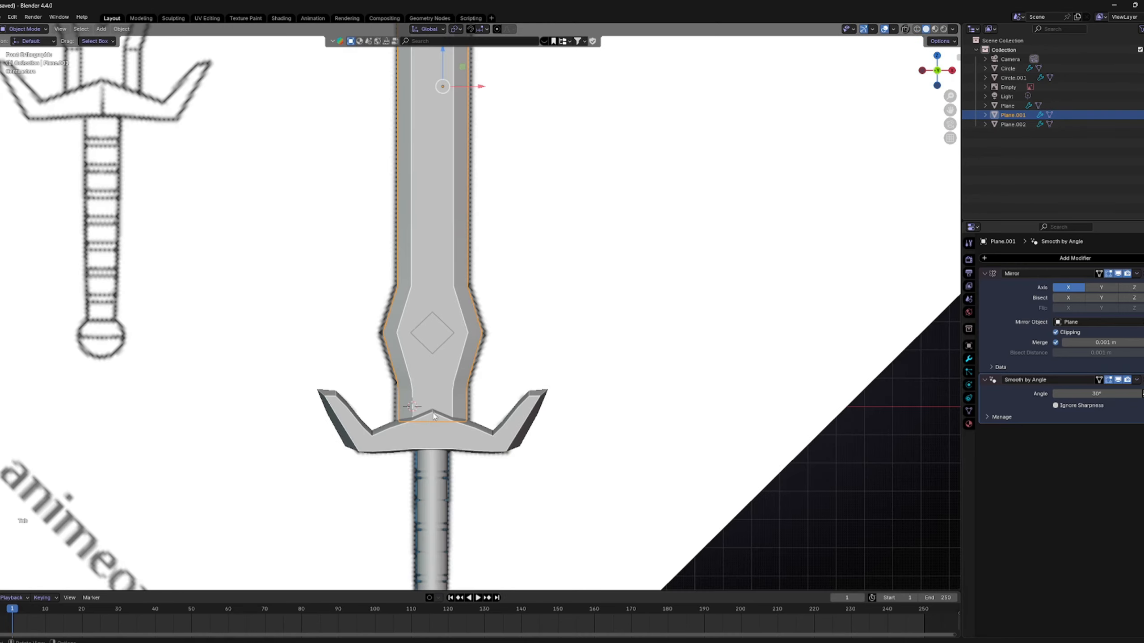
Step: Mark the lower inner bevel edge of the blade's widened section as sharp
scroll(478, 427, up, 3)
scroll(500, 491, down, 2)
shift+middle_drag(507, 517, 475, 477)
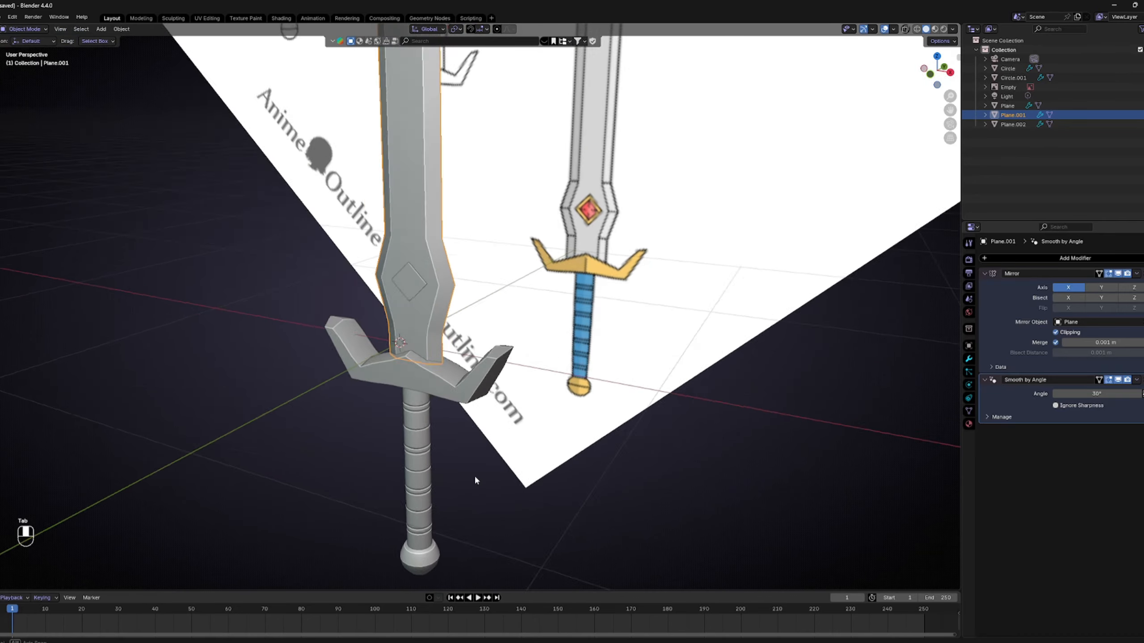
scroll(472, 392, up, 5)
middle_drag(471, 391, 489, 338)
key(Tab)
key(Tab)
right_click(463, 318)
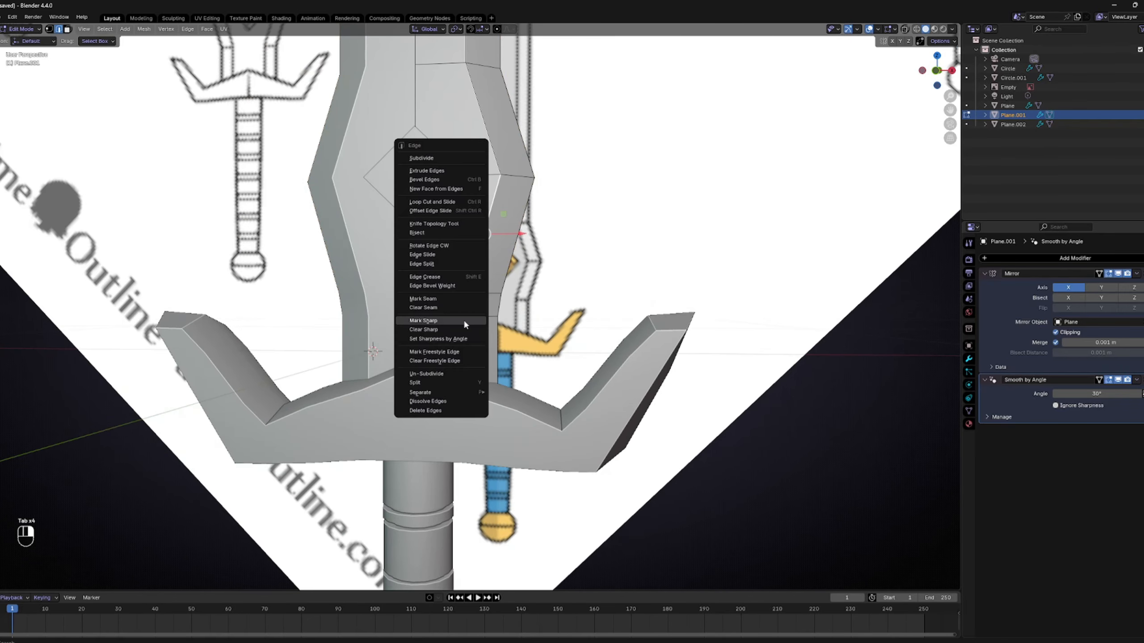
click(426, 321)
Step: Duplicate the diamond object and scale the copy uniformly to 0.763
middle_drag(427, 323, 483, 350)
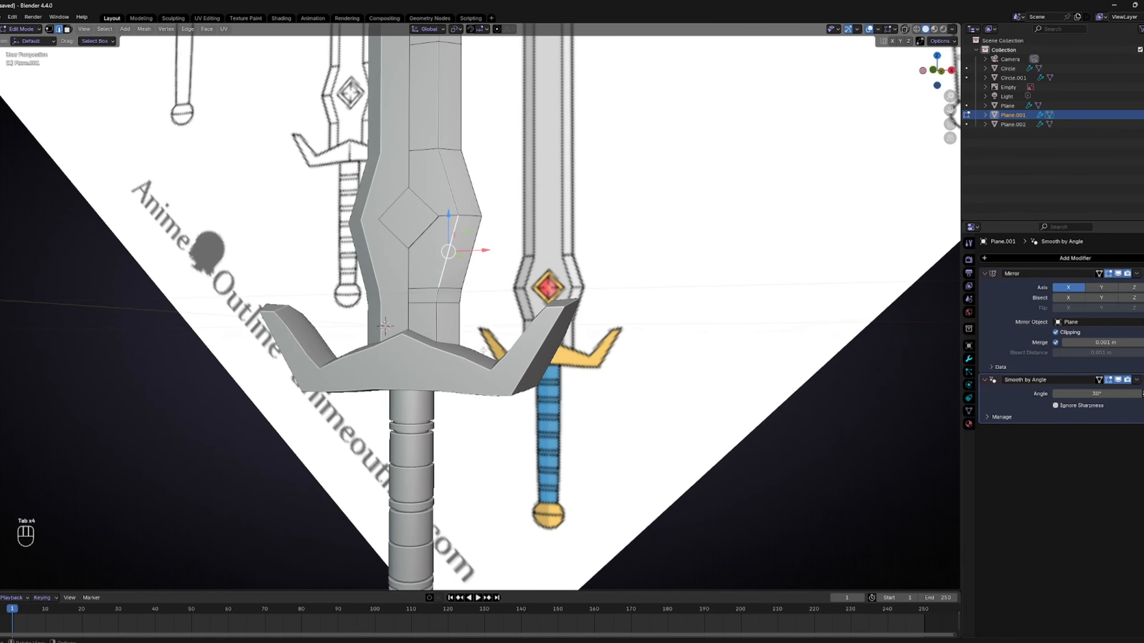
scroll(418, 243, up, 4)
click(407, 333)
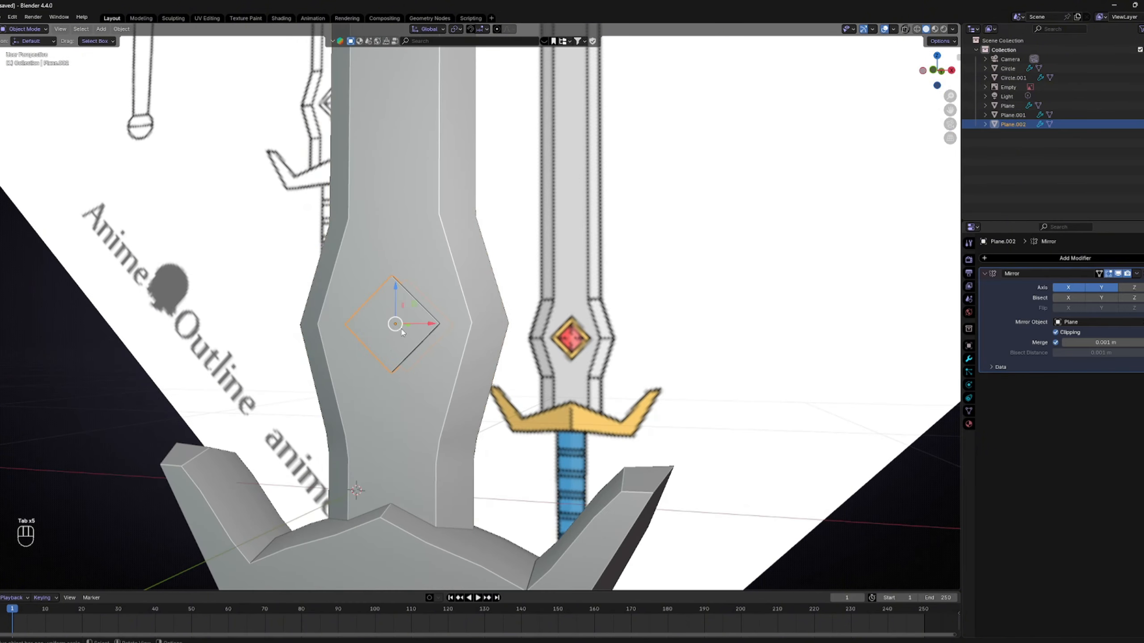
scroll(418, 340, up, 6)
shift+middle_drag(420, 345, 470, 288)
key(shift+d)
key(s)
click(545, 283)
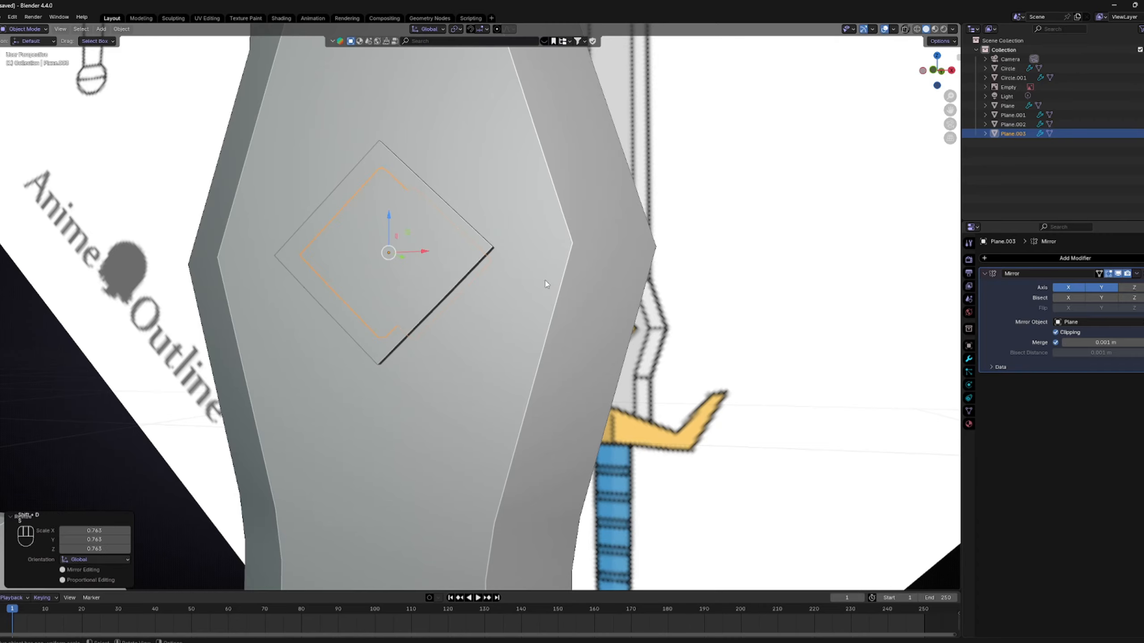
Step: Move the smaller diamond about 0.006 m along negative Y, outward from the blade
middle_drag(546, 285, 360, 291)
scroll(360, 291, up, 3)
key(g)
key(y)
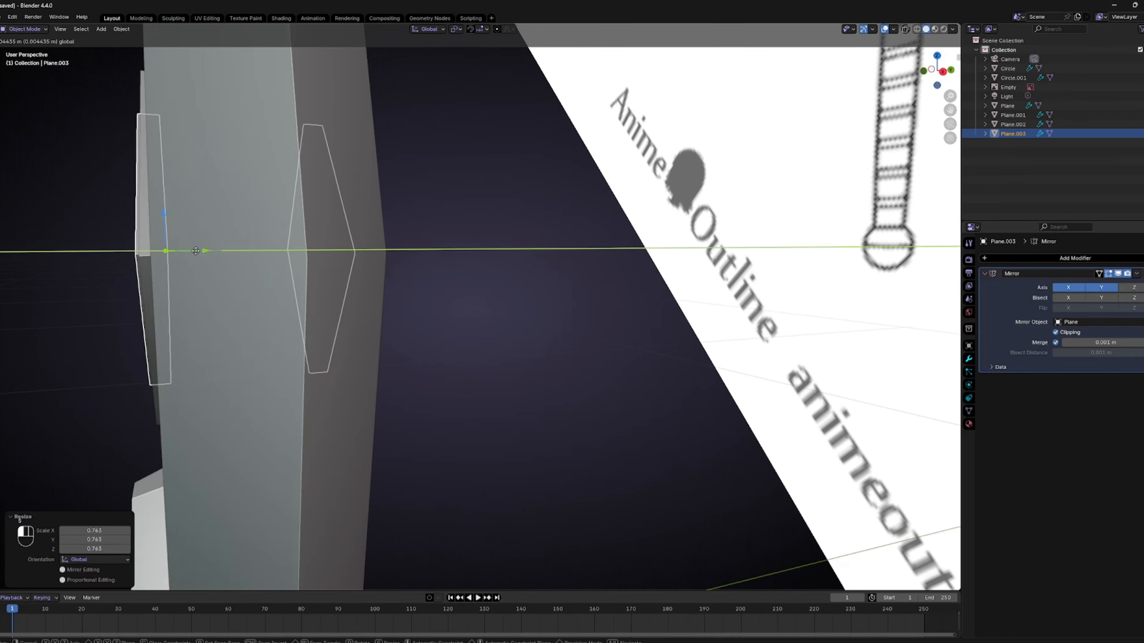
drag(192, 252, 192, 252)
Step: Shift the smaller diamond's whole mesh slightly along X so that its mirrored halves meet at the centre line
middle_drag(211, 254, 401, 271)
scroll(504, 281, down, 3)
scroll(507, 283, up, 3)
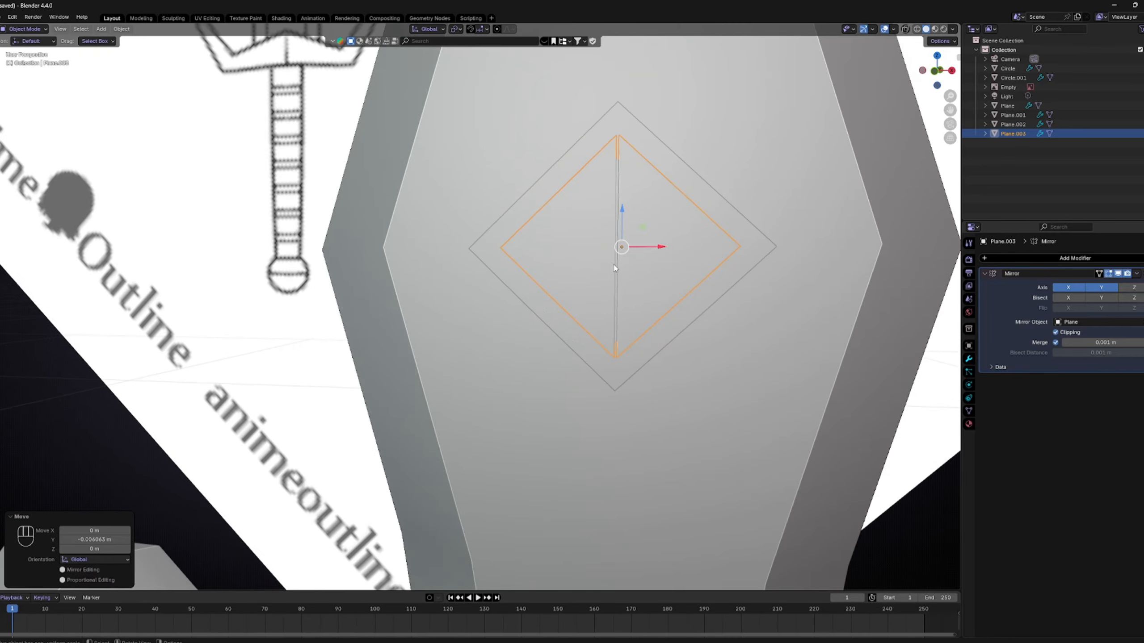
shift+middle_drag(644, 256, 552, 321)
key(Tab)
drag(573, 371, 571, 369)
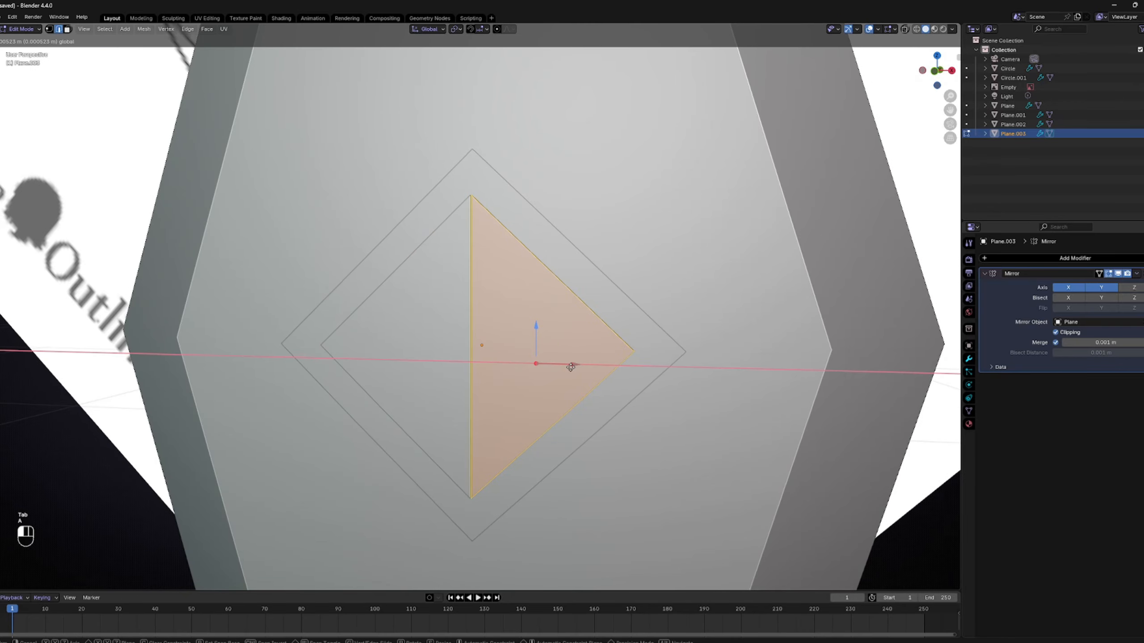
mouse_move(571, 368)
middle_down()
mouse_move(527, 368)
mouse_move(496, 346)
mouse_move(534, 340)
mouse_move(536, 356)
mouse_move(556, 355)
middle_up()
key(Tab)
scroll(527, 368, down, 3)
scroll(556, 354, up, 5)
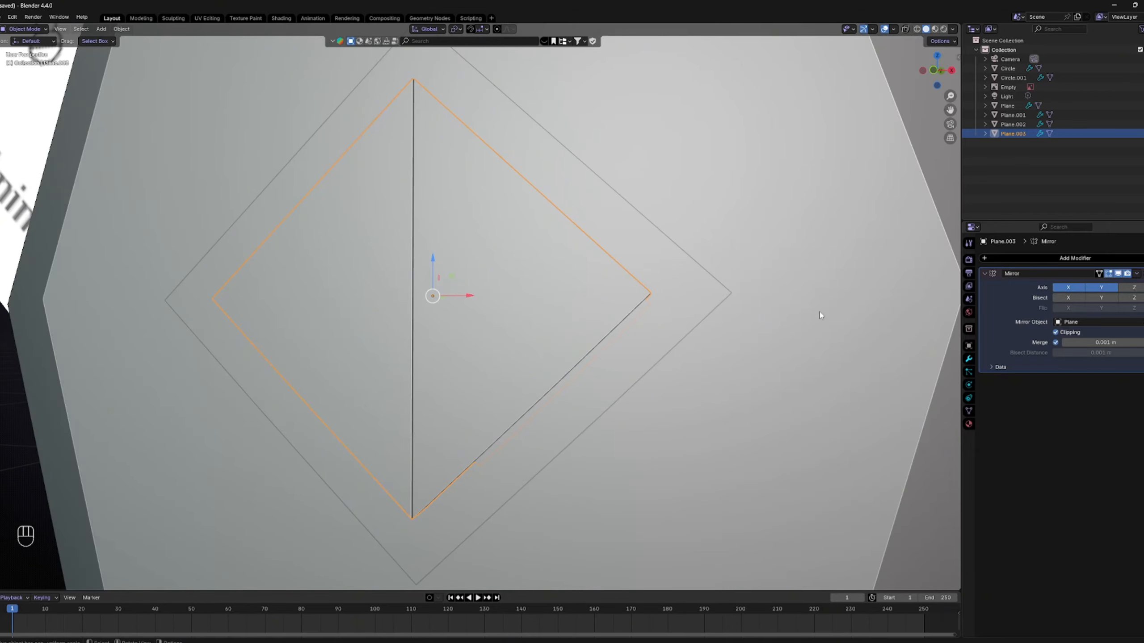
key(Tab)
key(Tab)
scroll(604, 363, down, 2)
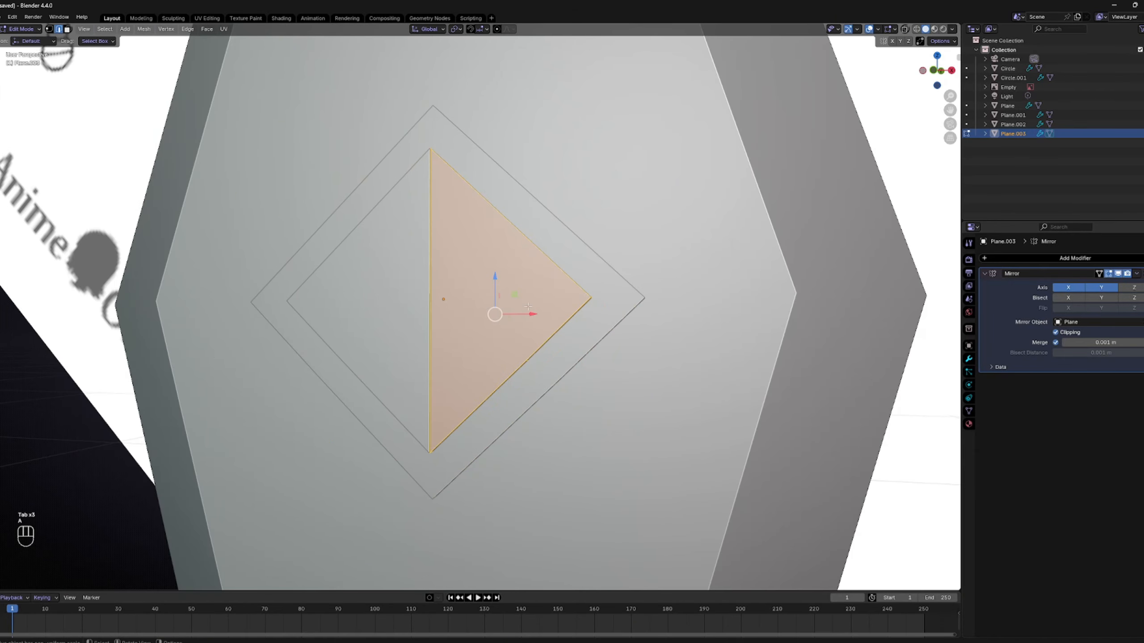
drag(526, 313, 520, 313)
Step: Compare the double diamond on the blade with the coloured reference sword from several angles
scroll(563, 333, down, 7)
middle_drag(589, 337, 684, 346)
key(Tab)
scroll(685, 346, down, 1)
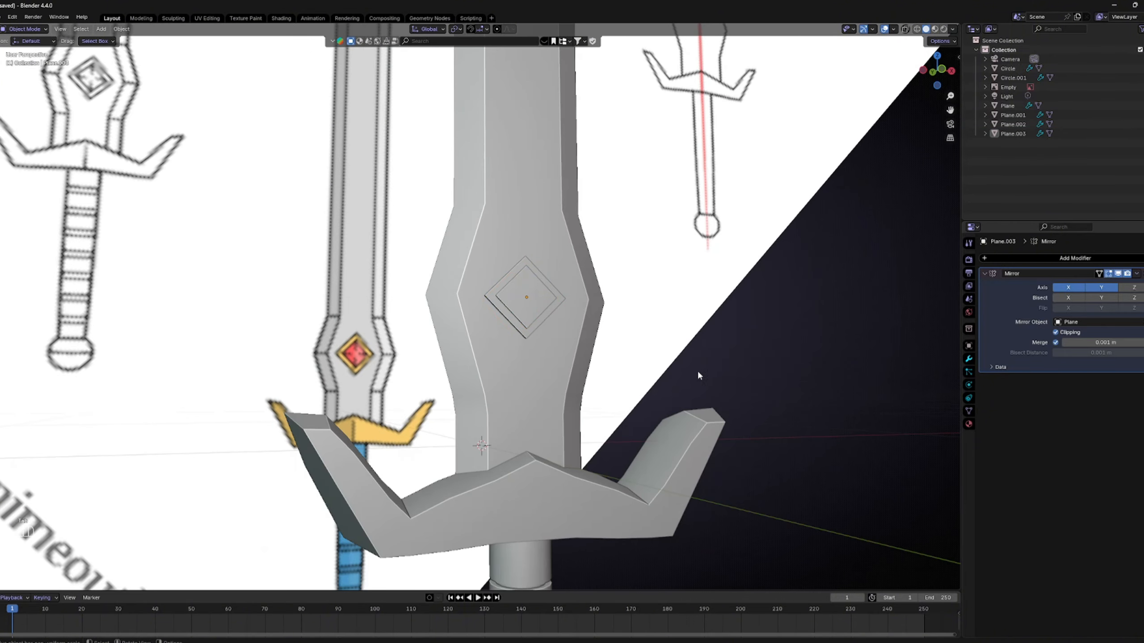
scroll(698, 375, down, 3)
middle_drag(702, 404, 647, 374)
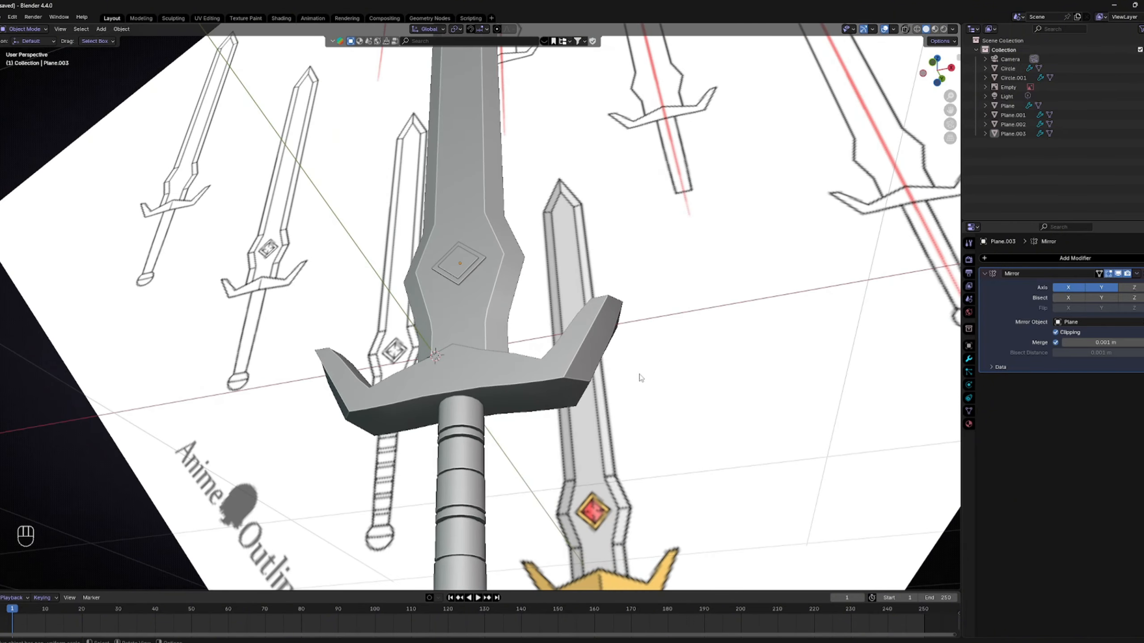
key(KP_1)
scroll(630, 366, up, 3)
Step: Edit the blade mesh and mark the short edge across the front bevel atop the widened section as sharp
click(552, 277)
key(Tab)
middle_drag(558, 270, 530, 284)
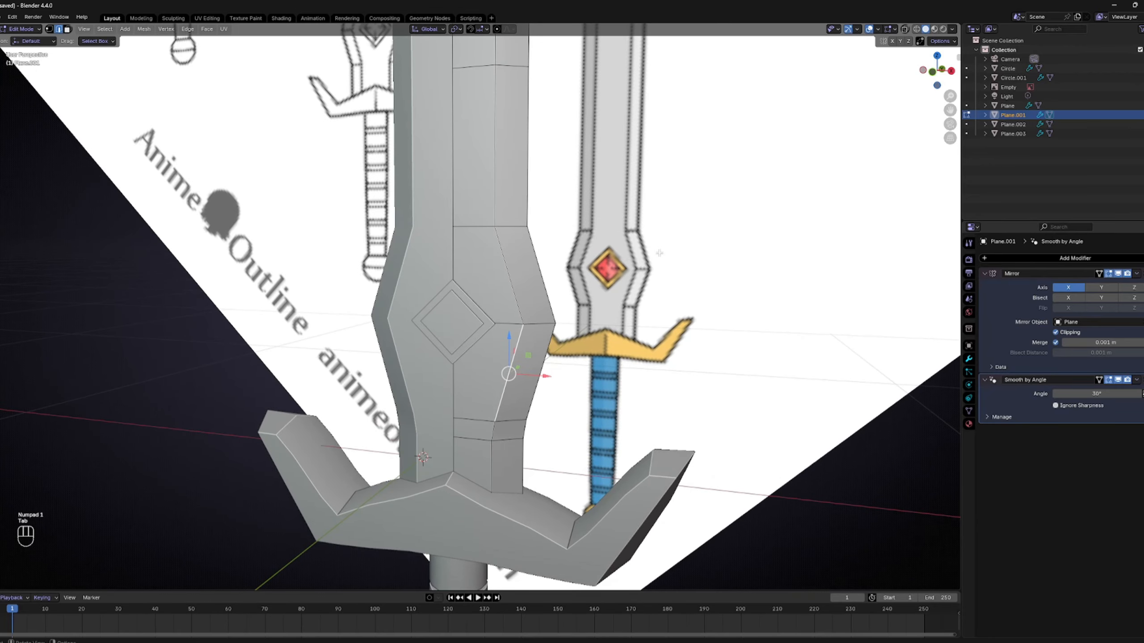
right_click(504, 233)
click(507, 239)
Step: Mark the matching short bevel edge on the back of the blade as sharp and check the shading
middle_drag(558, 244, 455, 247)
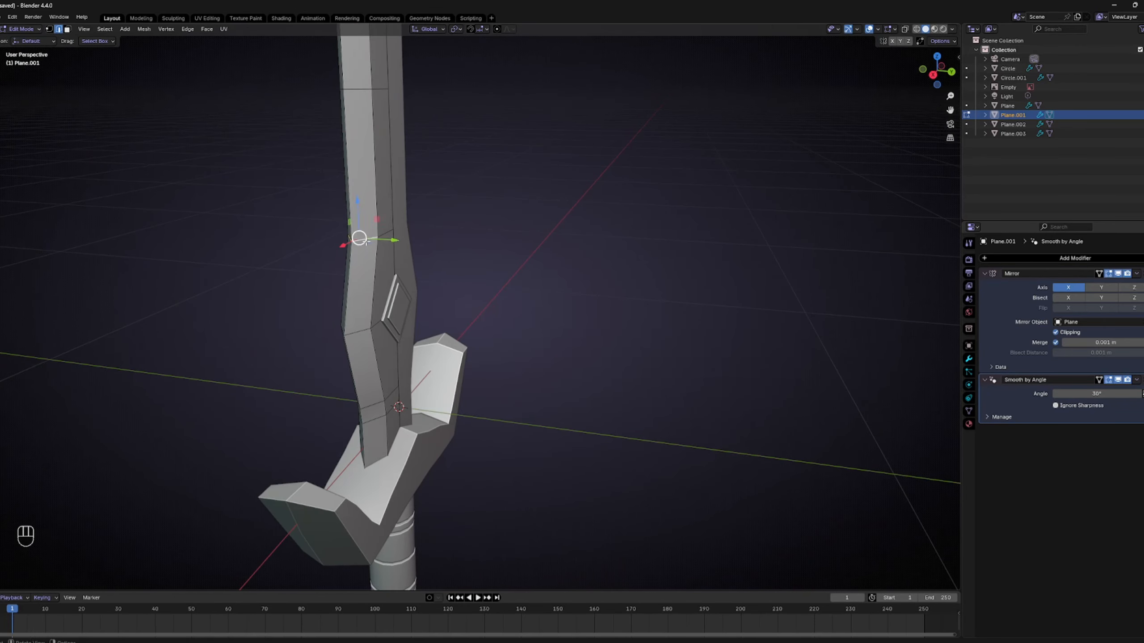
right_click(545, 252)
middle_drag(366, 242, 623, 231)
click(542, 254)
key(Tab)
key(Tab)
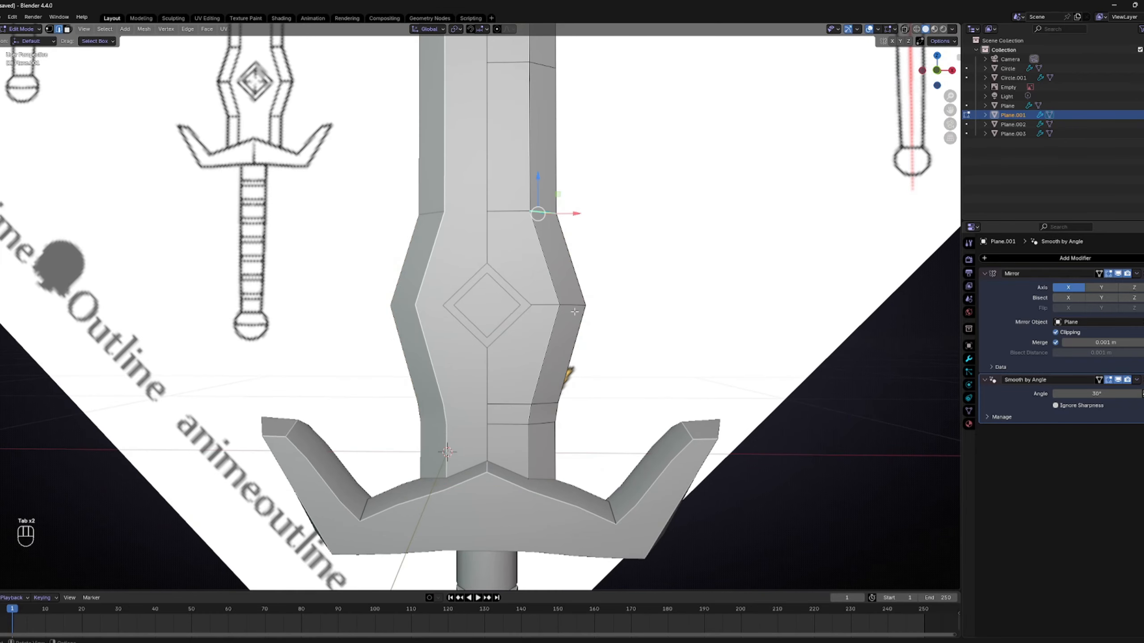
Step: Mark the short bevel edges at the widest point and lower end of the blade's widened section as sharp
middle_drag(575, 312, 481, 326)
right_click(410, 337)
click(433, 333)
click(490, 410)
middle_drag(490, 410, 460, 275)
right_click(398, 400)
click(398, 399)
scroll(498, 237, up, 3)
key(Tab)
key(Tab)
scroll(459, 275, down, 2)
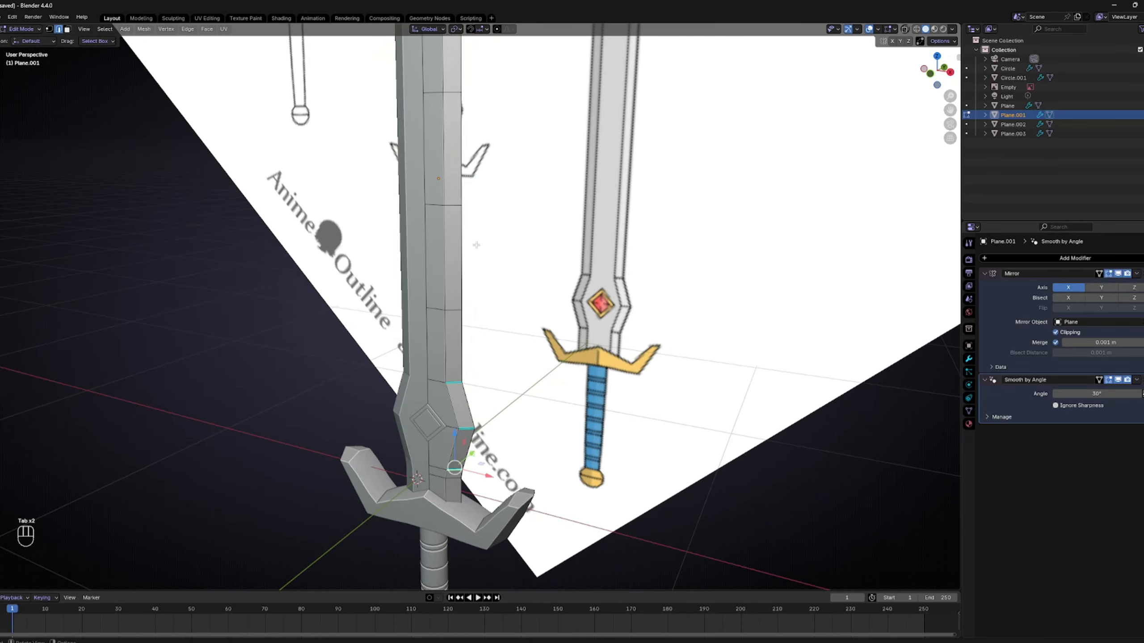
Step: Mark the short bevel edges at the base of the blade's pointed tip as sharp
scroll(504, 223, up, 1)
shift+middle_drag(504, 223, 505, 353)
scroll(506, 350, down, 3)
shift+middle_drag(574, 239, 572, 439)
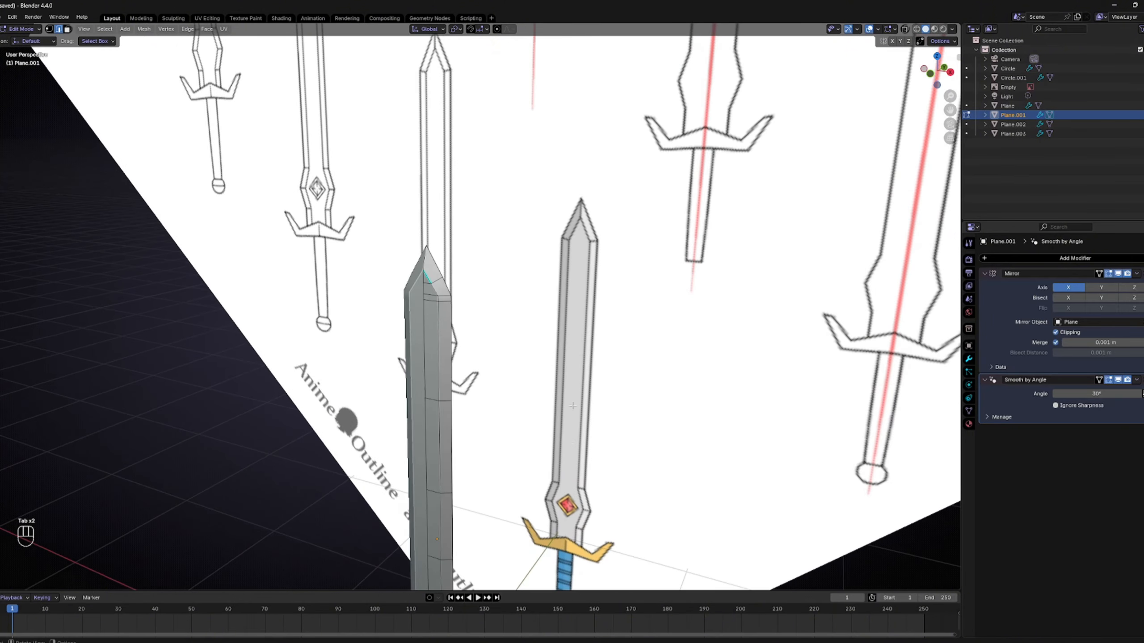
scroll(487, 360, up, 5)
middle_drag(412, 293, 294, 256)
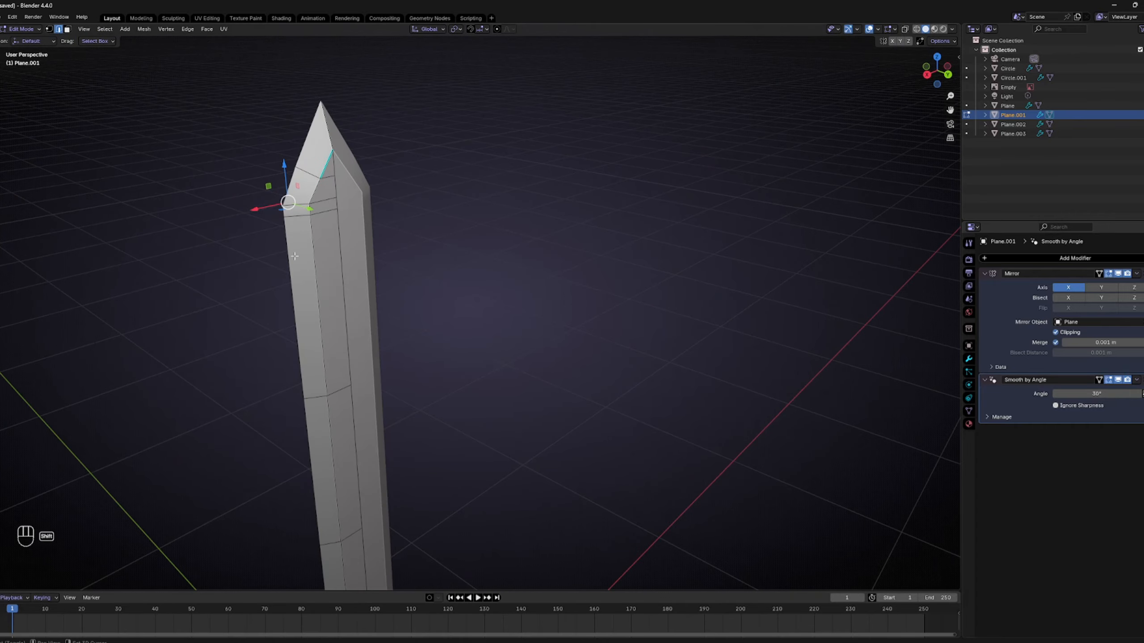
shift+click(293, 201)
right_click(295, 200)
click(283, 216)
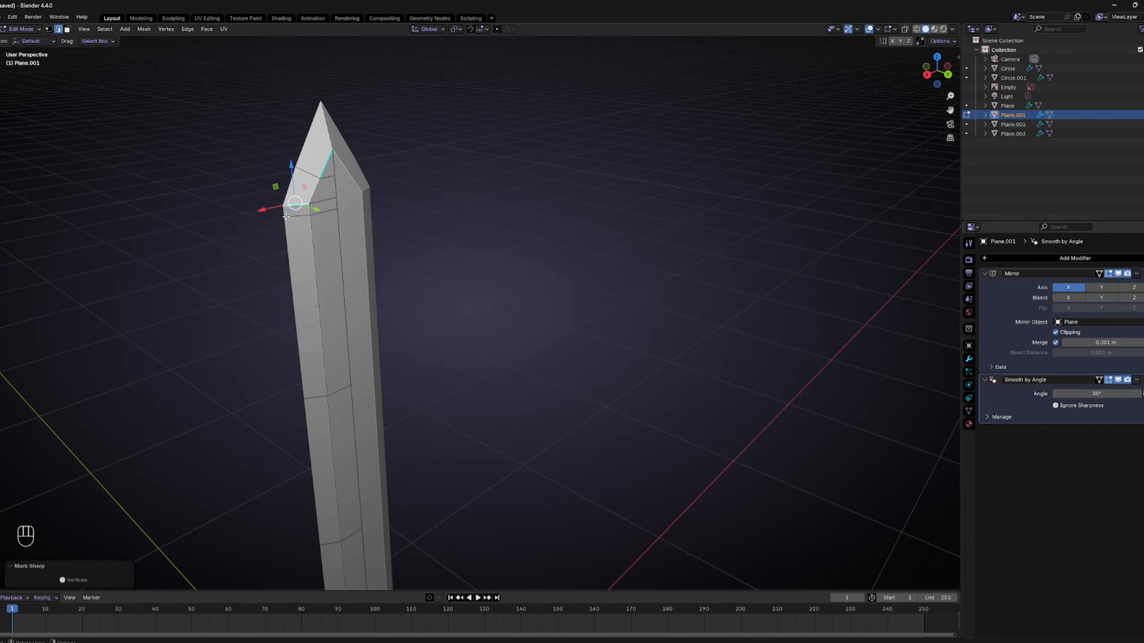
key(Tab)
middle_drag(443, 331, 697, 289)
Step: Edit the guard mesh and move the outer corner vertex of its wing tip slightly outward and down
key(KP_1)
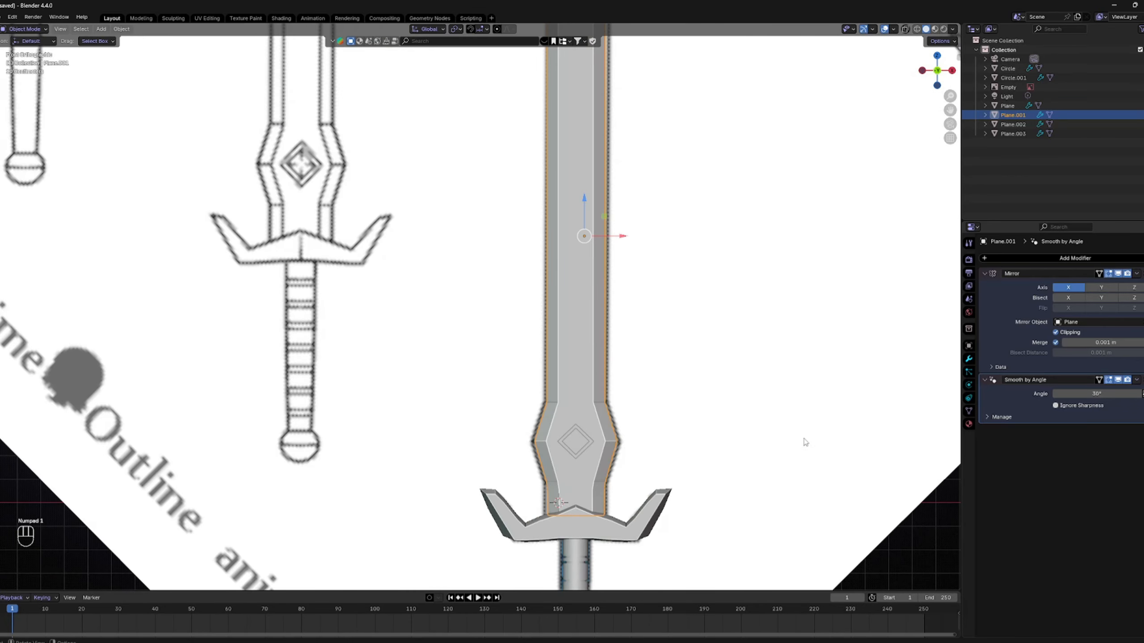
shift+middle_drag(698, 420, 559, 236)
scroll(497, 350, up, 2)
key(Tab)
middle_drag(523, 370, 136, 117)
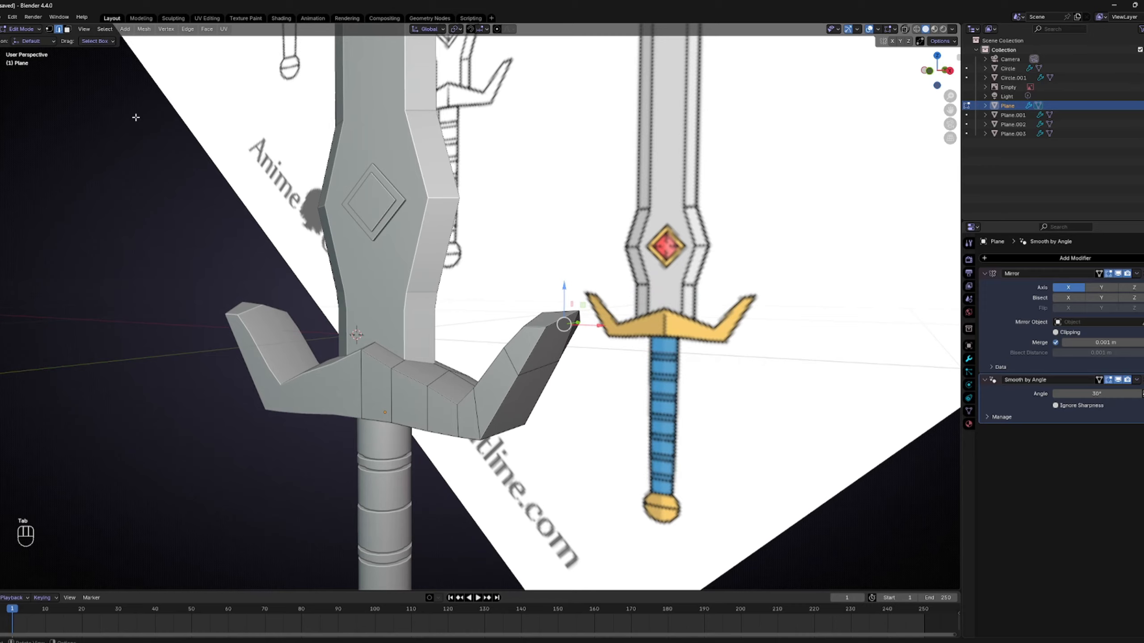
click(51, 29)
scroll(561, 284, up, 2)
mouse_move(561, 284)
middle_down()
mouse_move(584, 288)
mouse_move(542, 276)
middle_up()
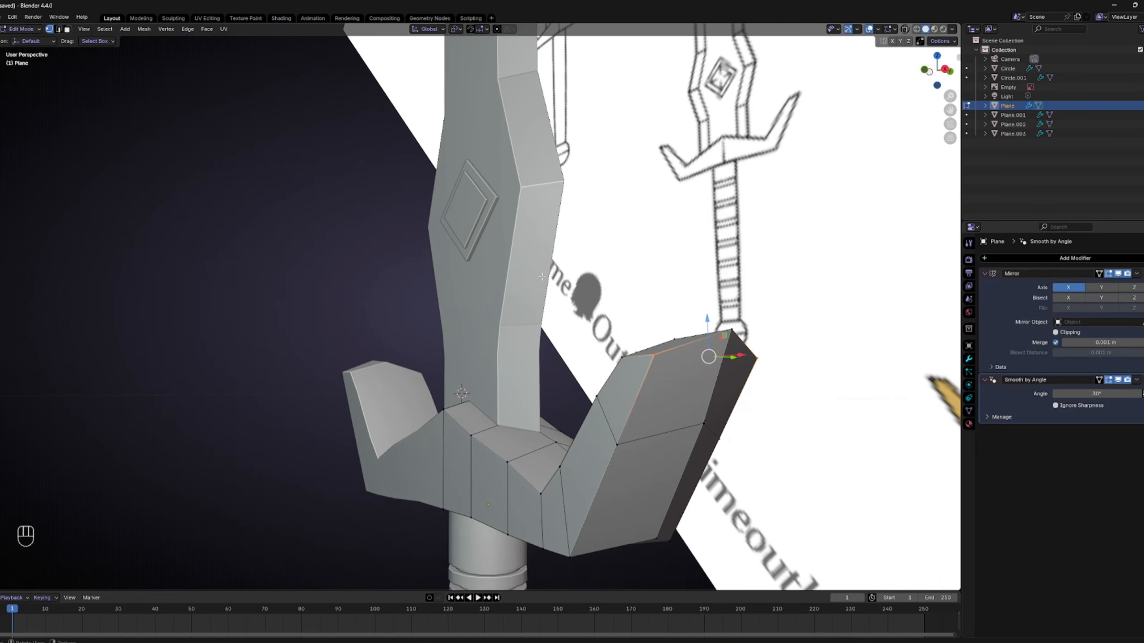
click(731, 331)
middle_drag(731, 331, 805, 341)
middle_drag(603, 320, 580, 318)
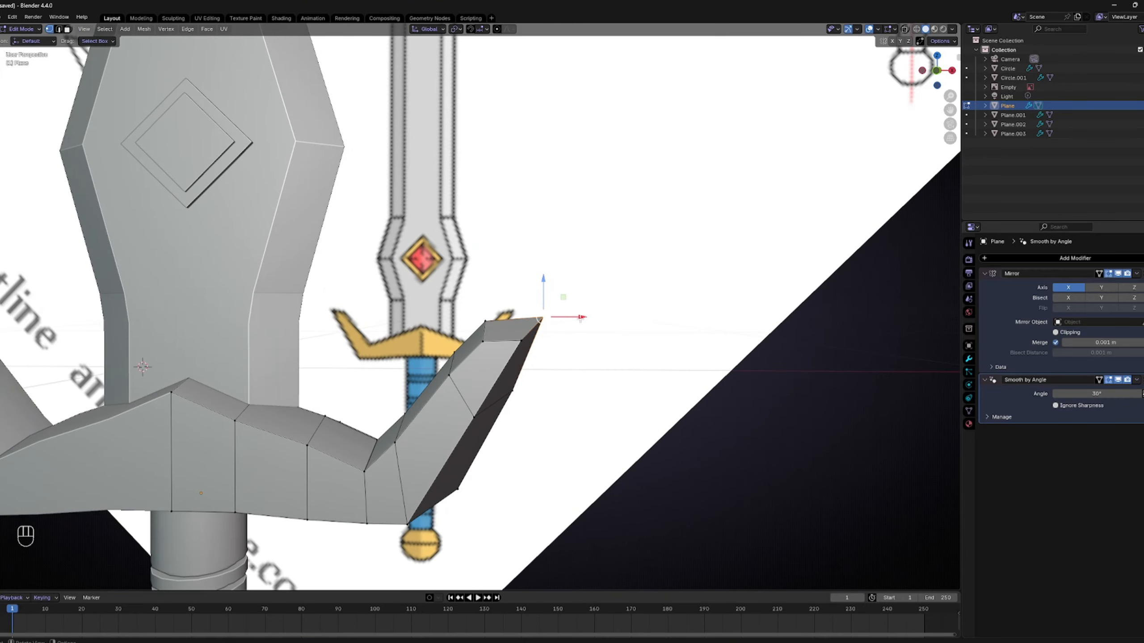
click(588, 324)
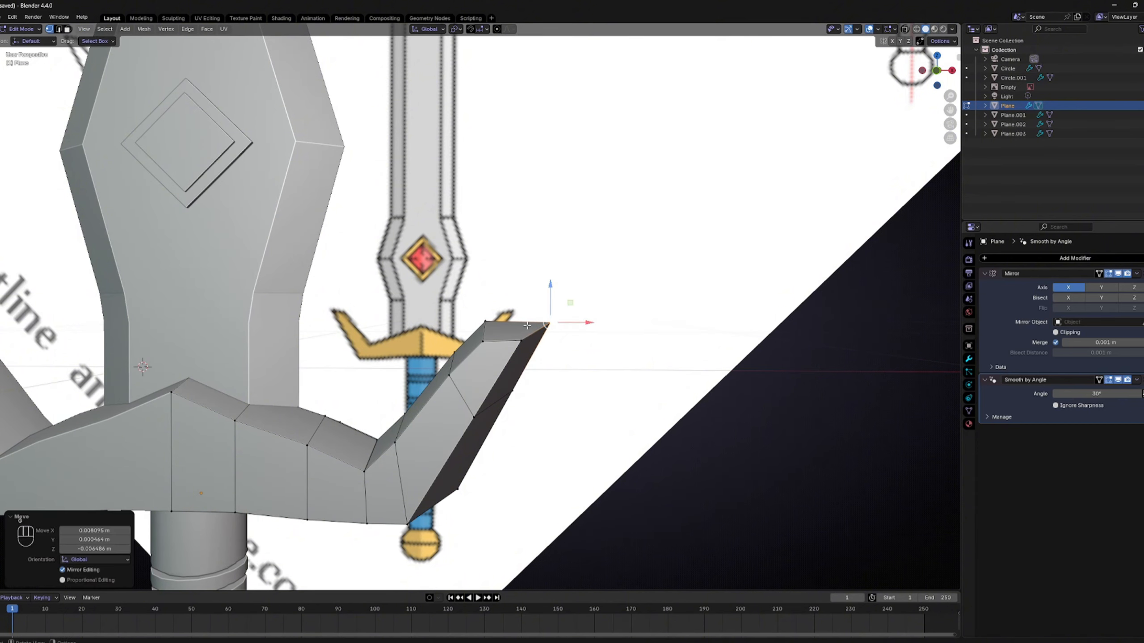
Step: Adjust the remaining top vertices of the guard's wing tip to level its end, and finish editing
click(507, 320)
key(g)
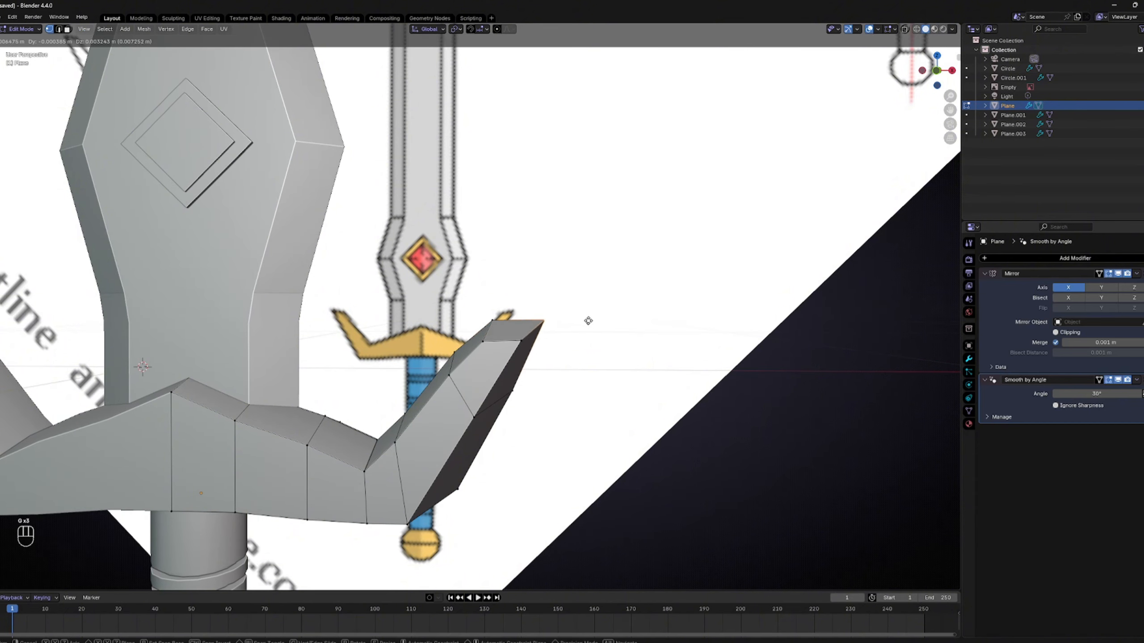
key(Tab)
key(KP_1)
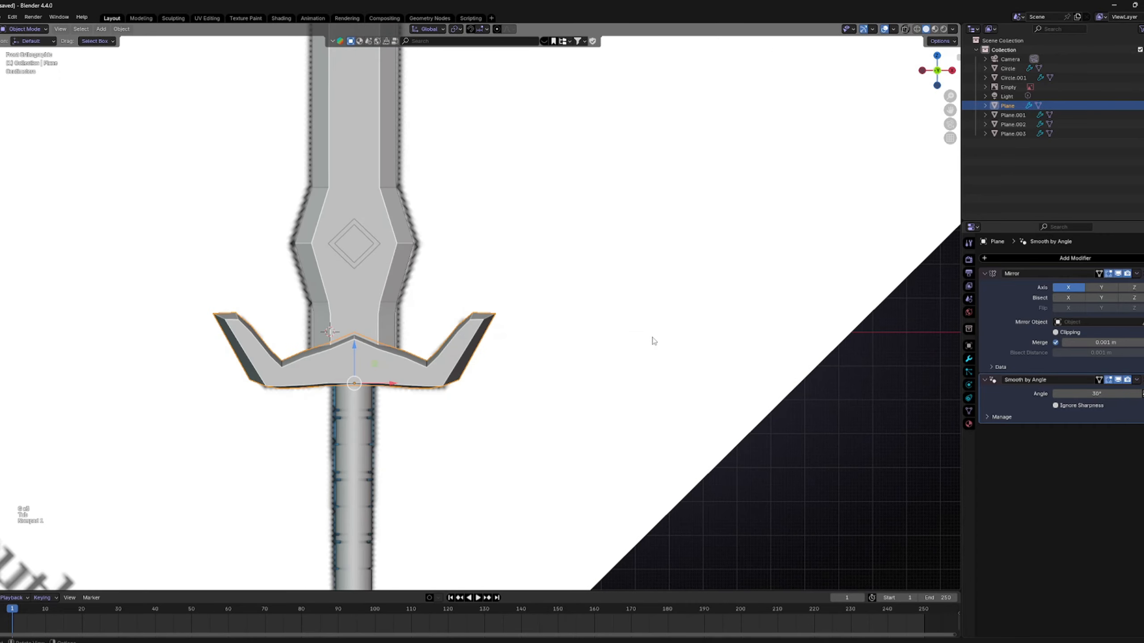
Step: Compare the guard's silhouette with the reference image in front view
scroll(636, 342, down, 3)
scroll(636, 342, up, 4)
key(z)
key(z)
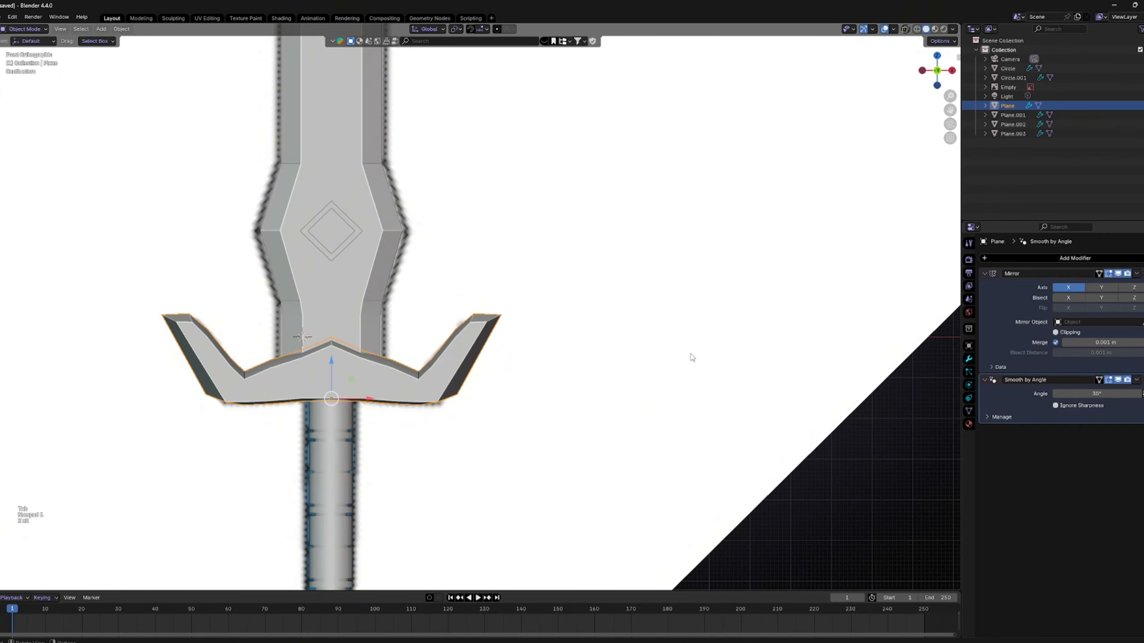
scroll(604, 372, down, 3)
scroll(508, 389, up, 3)
scroll(513, 405, down, 1)
shift+middle_drag(522, 401, 649, 253)
click(649, 249)
scroll(626, 318, down, 2)
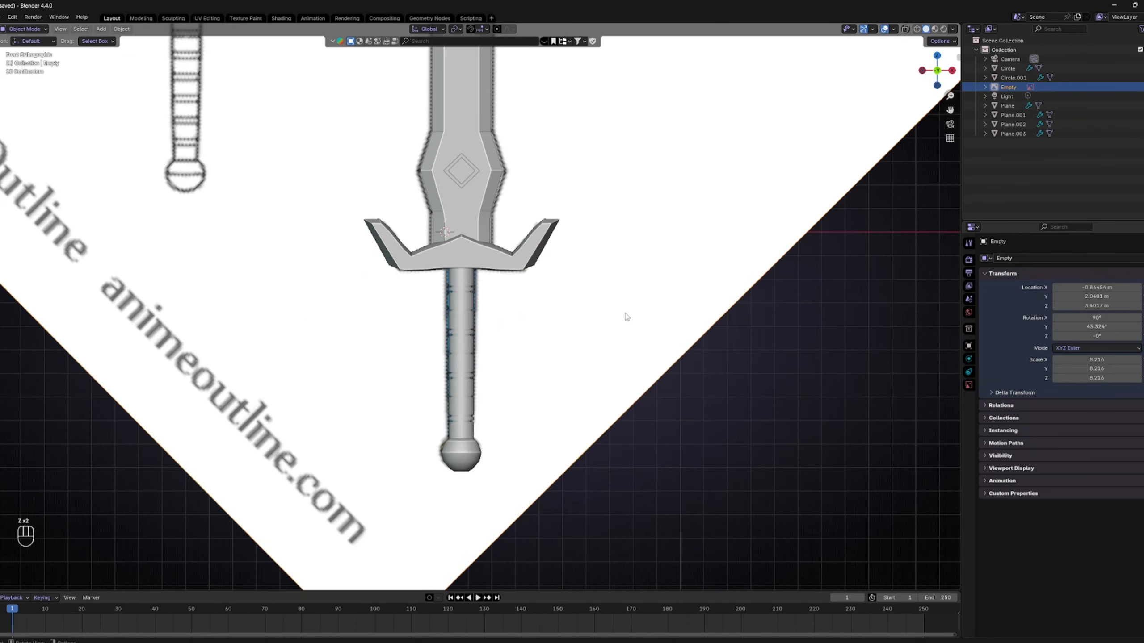
Step: Examine the grip's rings and the pommel against the coloured reference sword from several angles
scroll(621, 323, up, 3)
middle_drag(545, 351, 576, 292)
click(435, 358)
scroll(441, 376, down, 2)
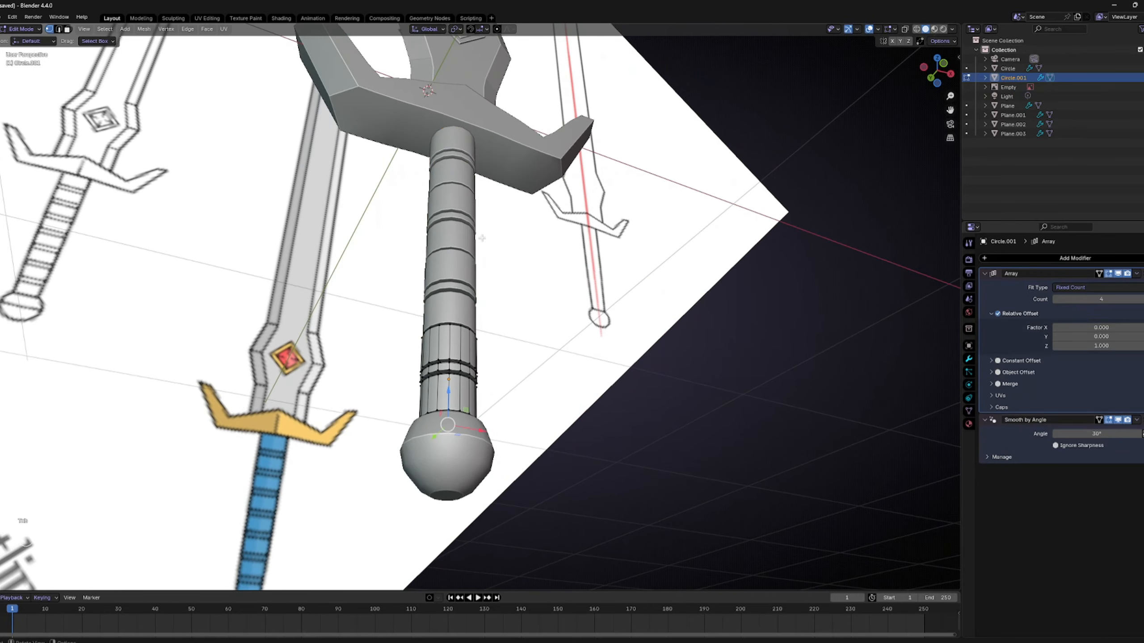
scroll(445, 361, up, 3)
scroll(455, 342, down, 2)
scroll(468, 318, up, 3)
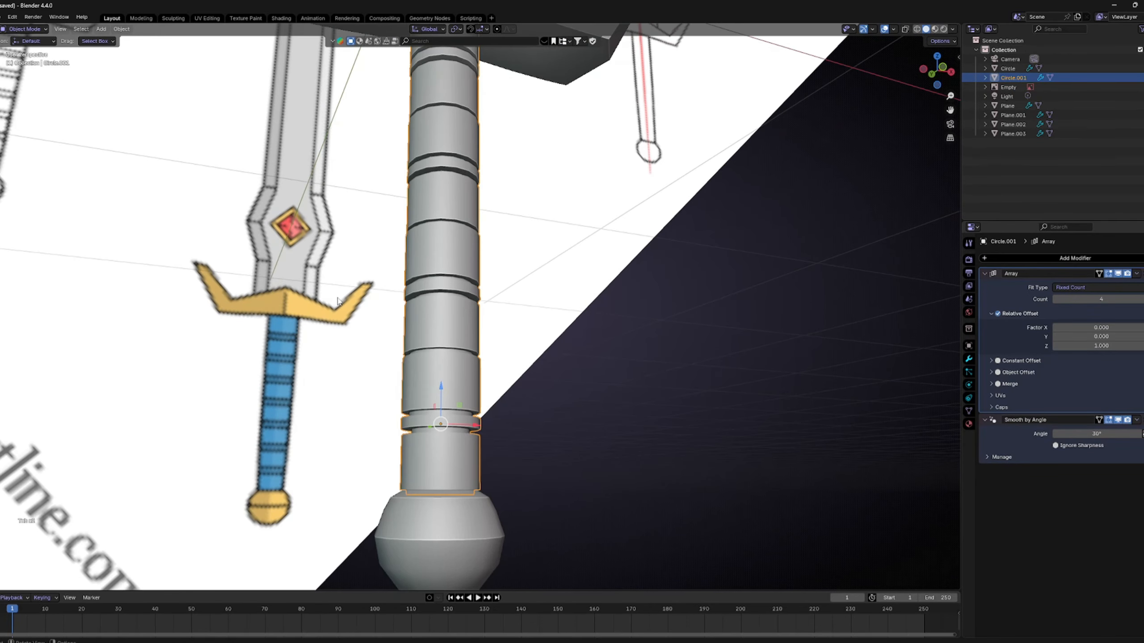
middle_drag(338, 301, 373, 311)
key(KP_1)
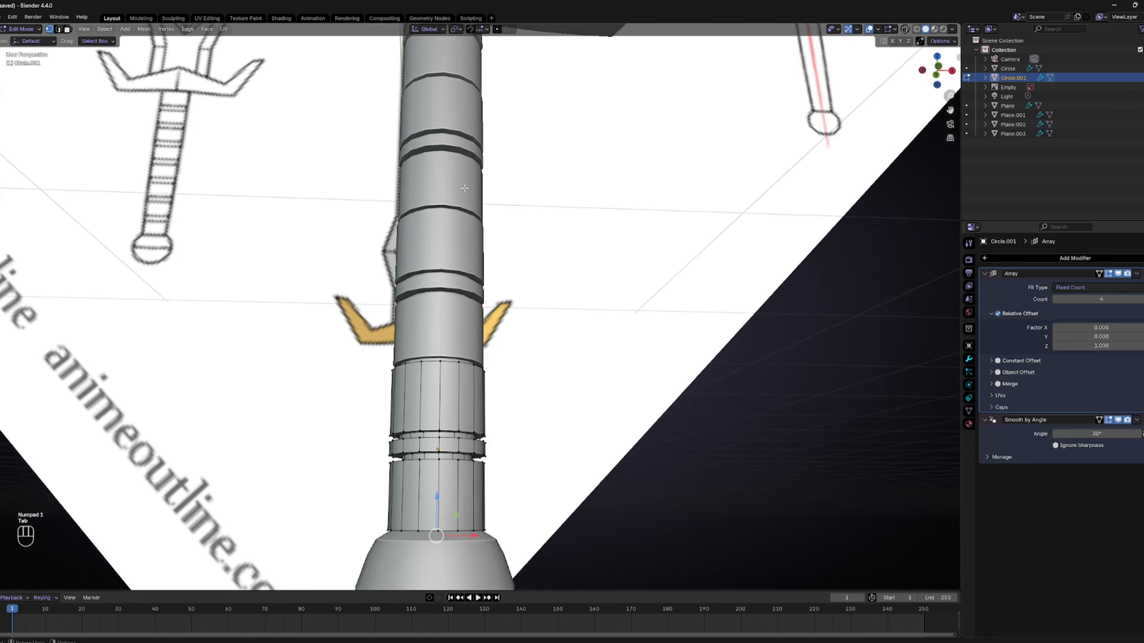
scroll(465, 188, down, 4)
key(Tab)
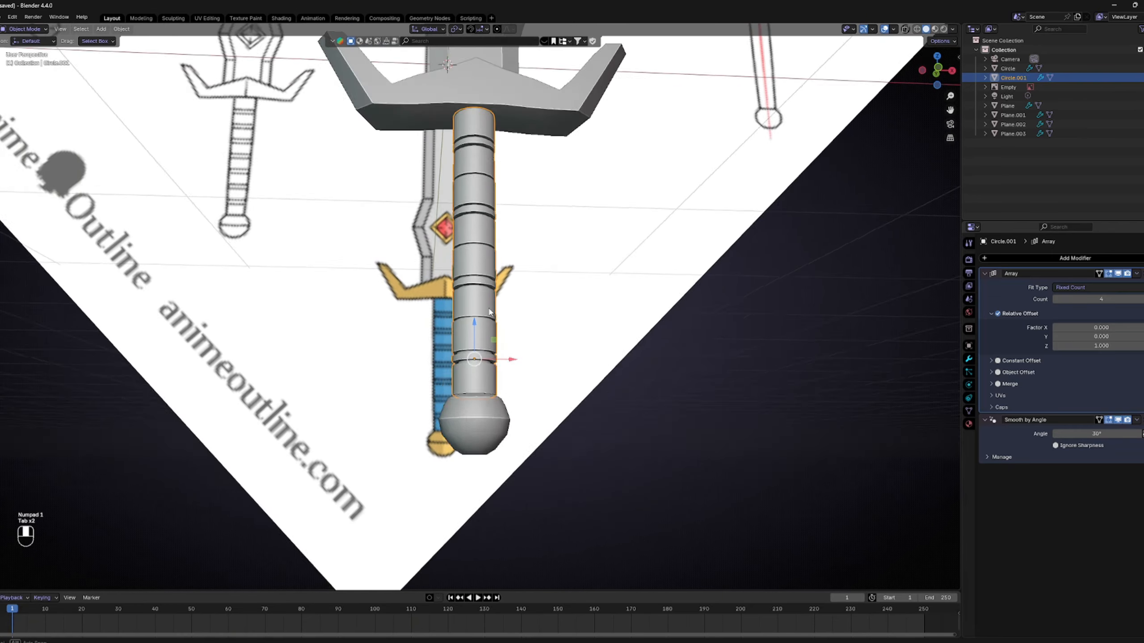
middle_drag(490, 311, 563, 253)
middle_drag(613, 207, 611, 169)
scroll(574, 246, up, 4)
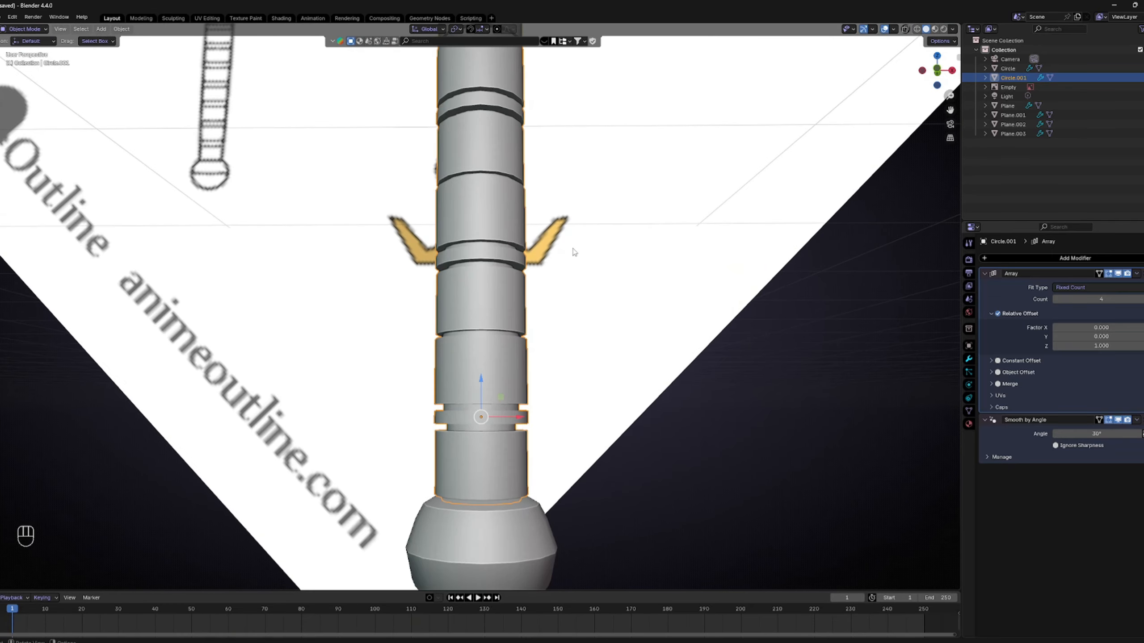
scroll(567, 252, down, 4)
Step: Apply Shade Smooth to the pommel in place of its angle-based smoothing
click(481, 444)
scroll(481, 446, up, 4)
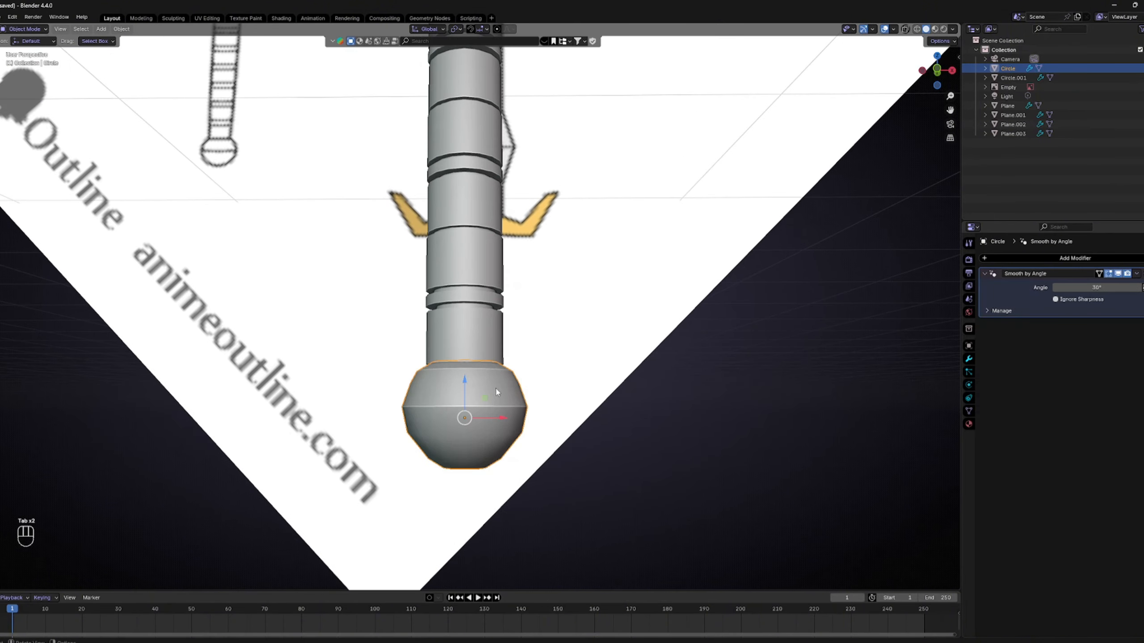
right_click(493, 381)
click(492, 380)
click(687, 393)
scroll(676, 399, down, 4)
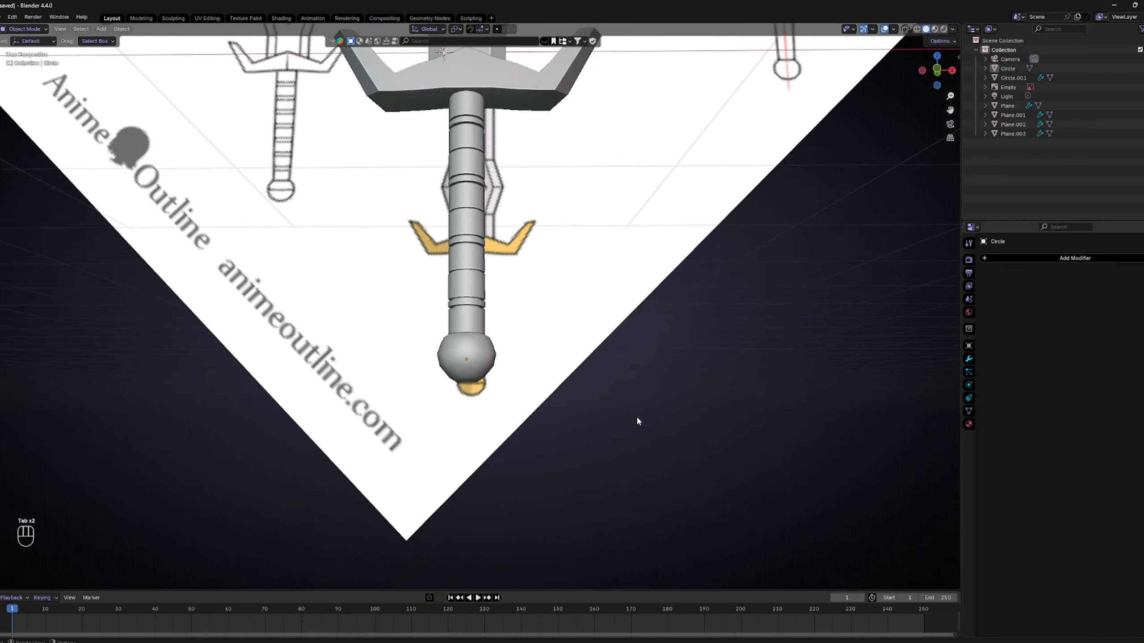
middle_drag(636, 419, 583, 427)
Step: Mark the horizontal edge loop around the pommel's widest part as sharp
key(KP_1)
scroll(570, 412, up, 4)
click(479, 398)
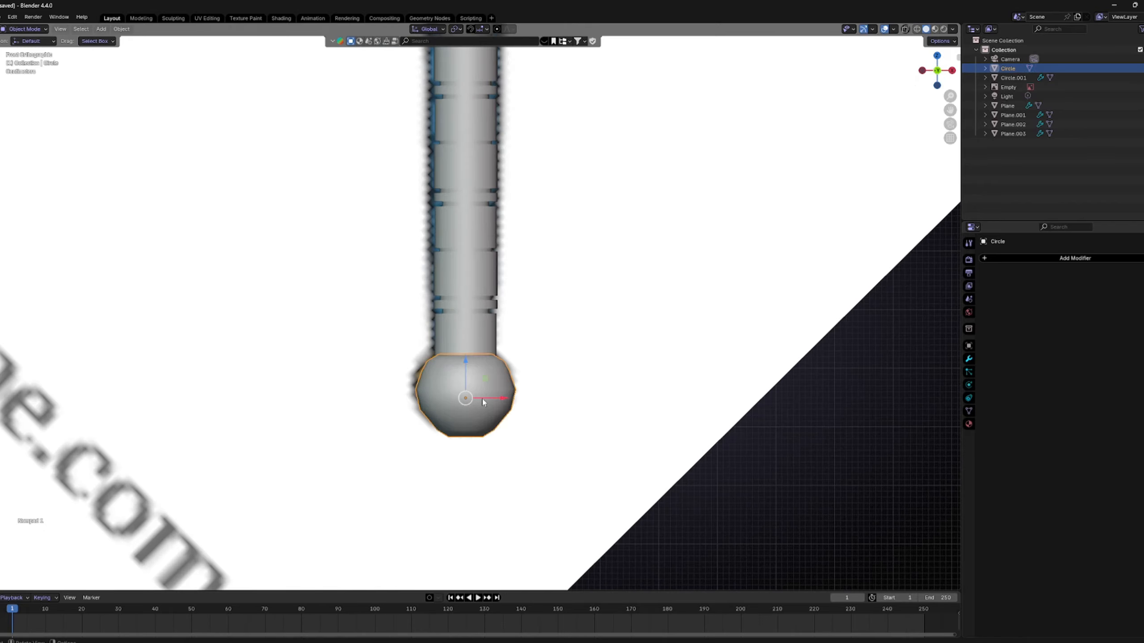
key(Tab)
scroll(461, 460, up, 3)
right_click(423, 453)
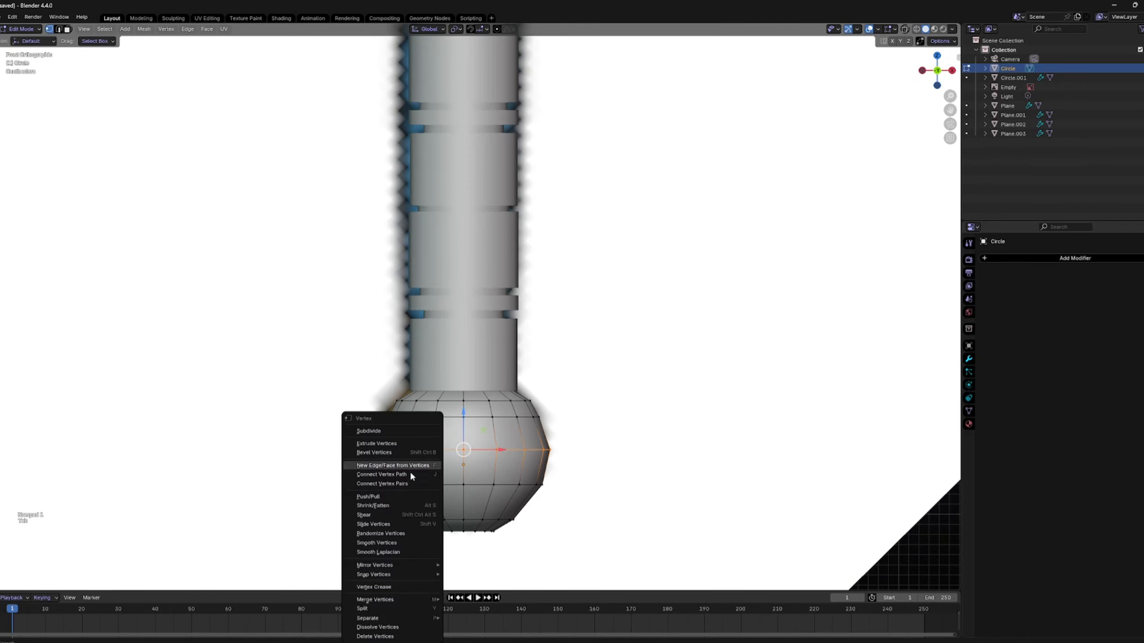
right_click(541, 479)
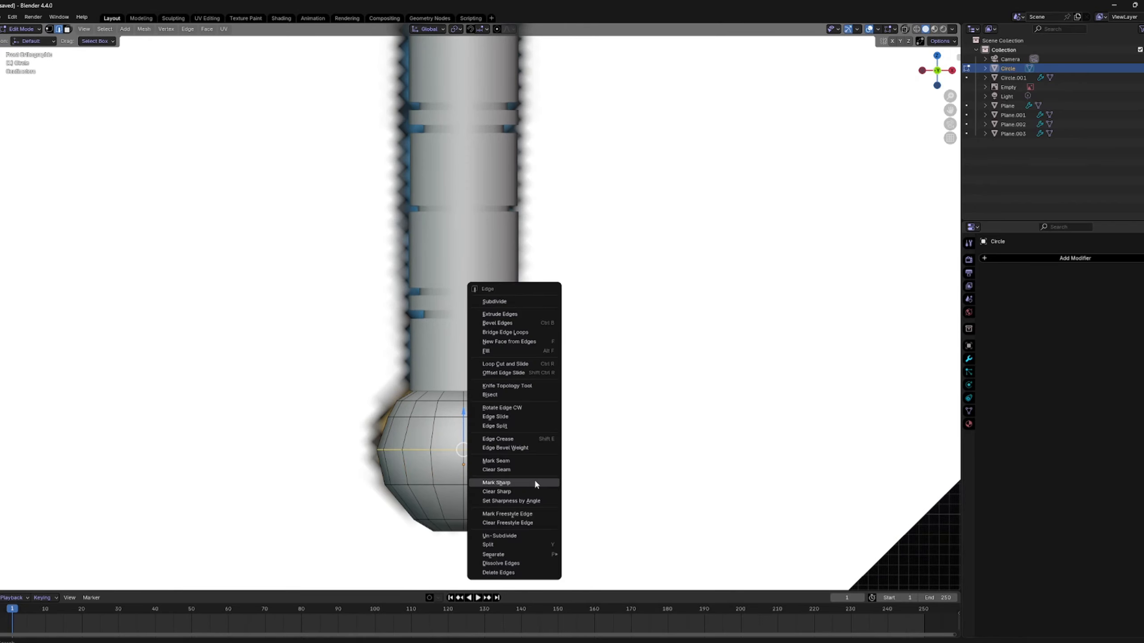
key(Tab)
scroll(530, 485, down, 4)
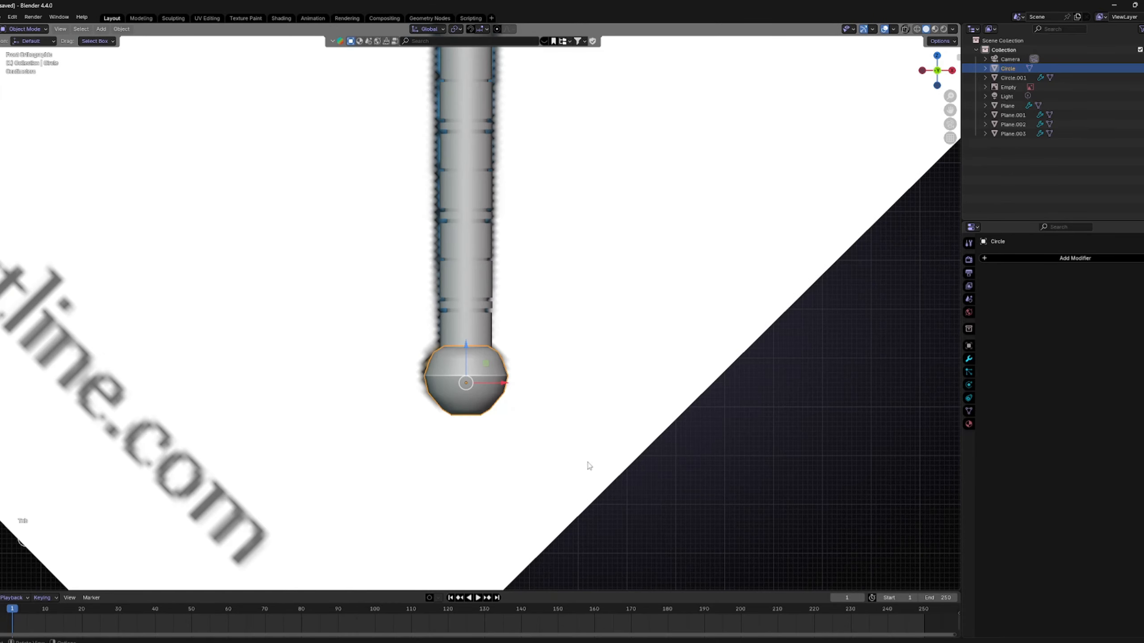
click(589, 467)
scroll(675, 471, down, 5)
scroll(607, 323, up, 5)
shift+middle_drag(547, 196, 560, 371)
click(485, 266)
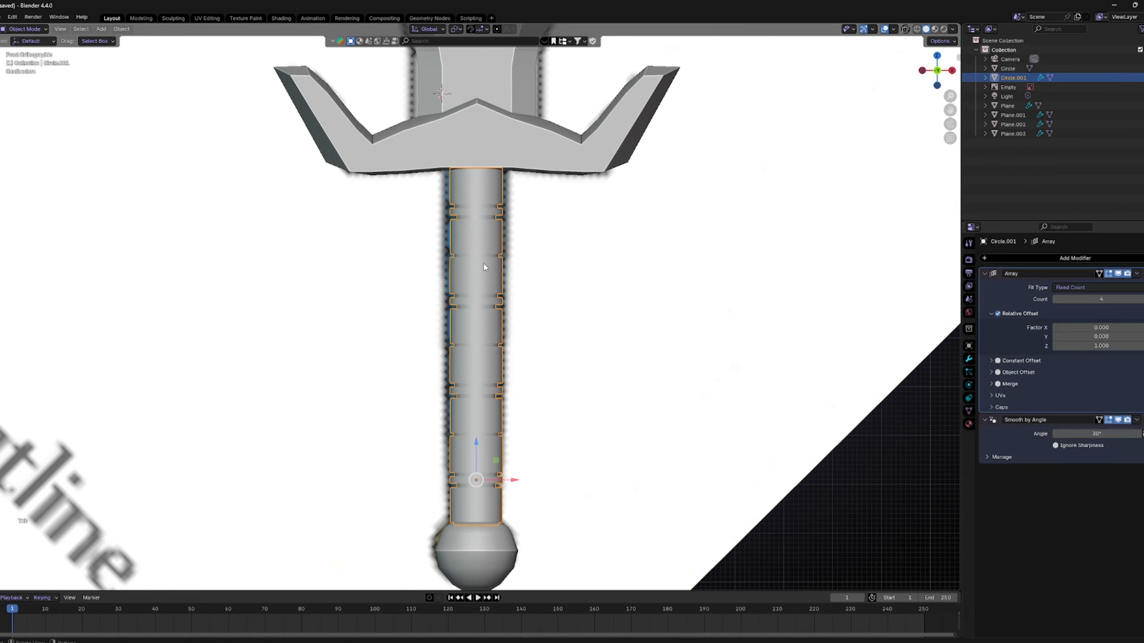
scroll(485, 267, down, 3)
middle_drag(477, 288, 499, 260)
scroll(499, 259, up, 4)
key(g)
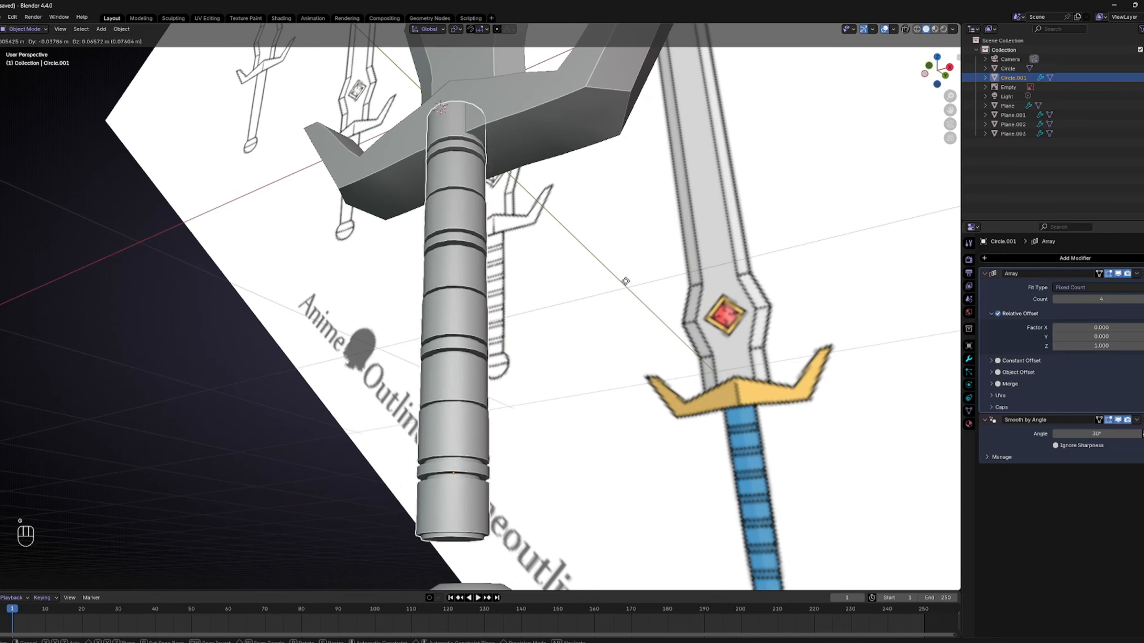
click(667, 257)
Step: Edit the guard mesh and mark the vertical centre edge on its front face as sharp
middle_drag(666, 259, 482, 280)
click(459, 227)
key(Tab)
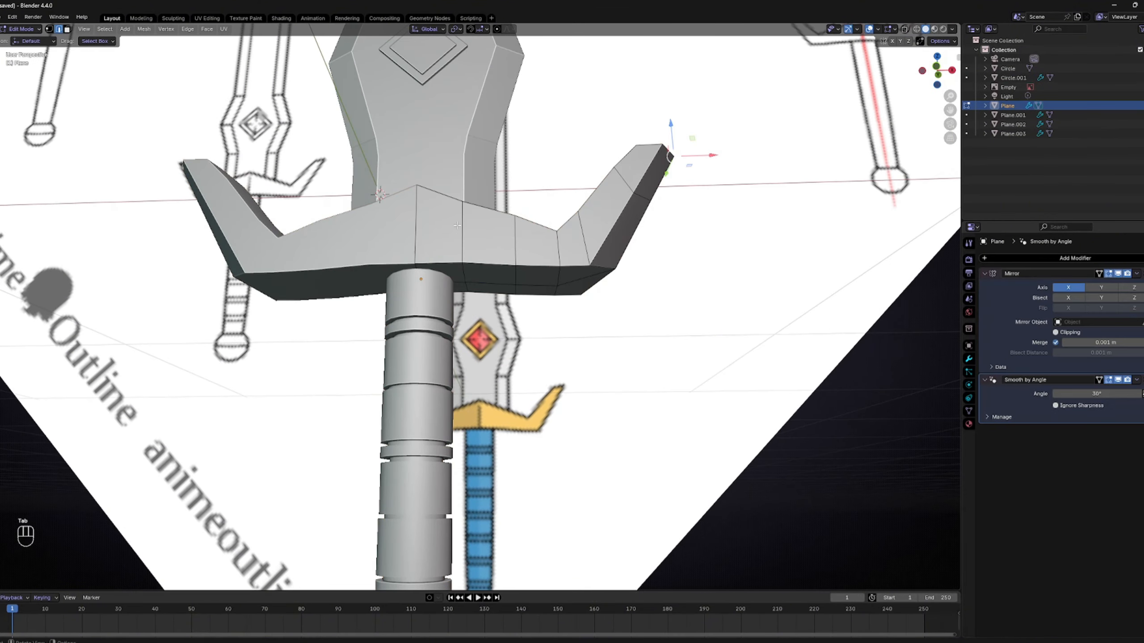
click(412, 209)
middle_drag(412, 210, 676, 224)
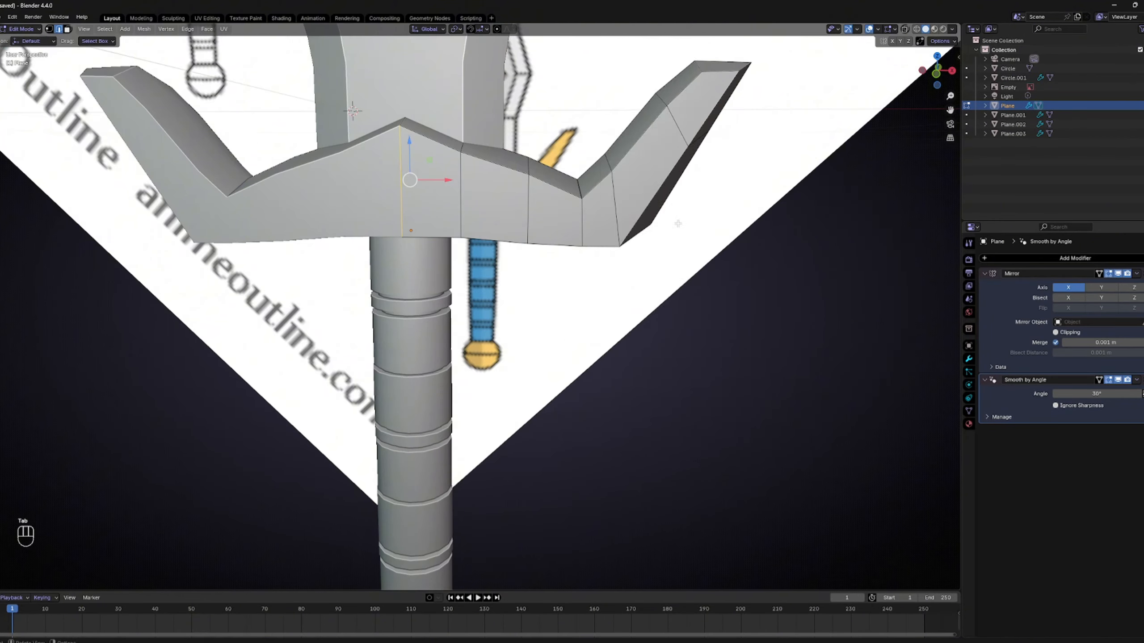
right_click(667, 226)
click(666, 231)
key(Tab)
middle_drag(534, 272, 485, 252)
Step: Try to move the guard's front centre edge along Y to form a ridge
key(Tab)
shift+middle_drag(433, 157, 390, 338)
key(Tab)
key(Tab)
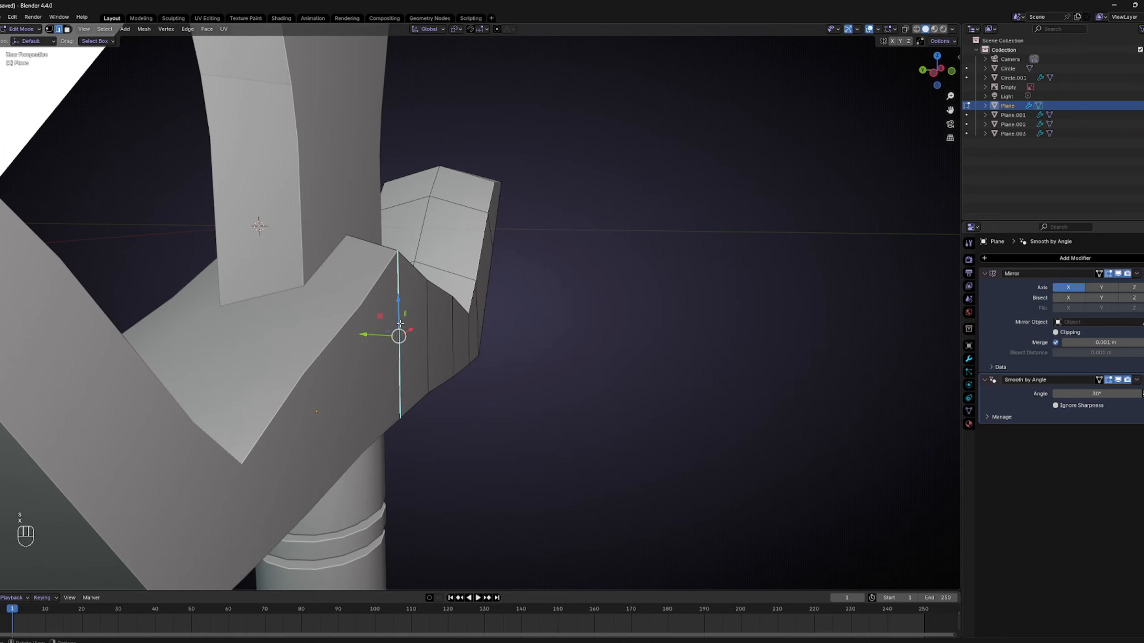
key(g)
key(y)
drag(390, 342, 383, 340)
key(Tab)
mouse_move(382, 338)
middle_down()
mouse_move(345, 327)
mouse_move(423, 325)
mouse_move(373, 327)
mouse_move(396, 333)
middle_up()
key(Tab)
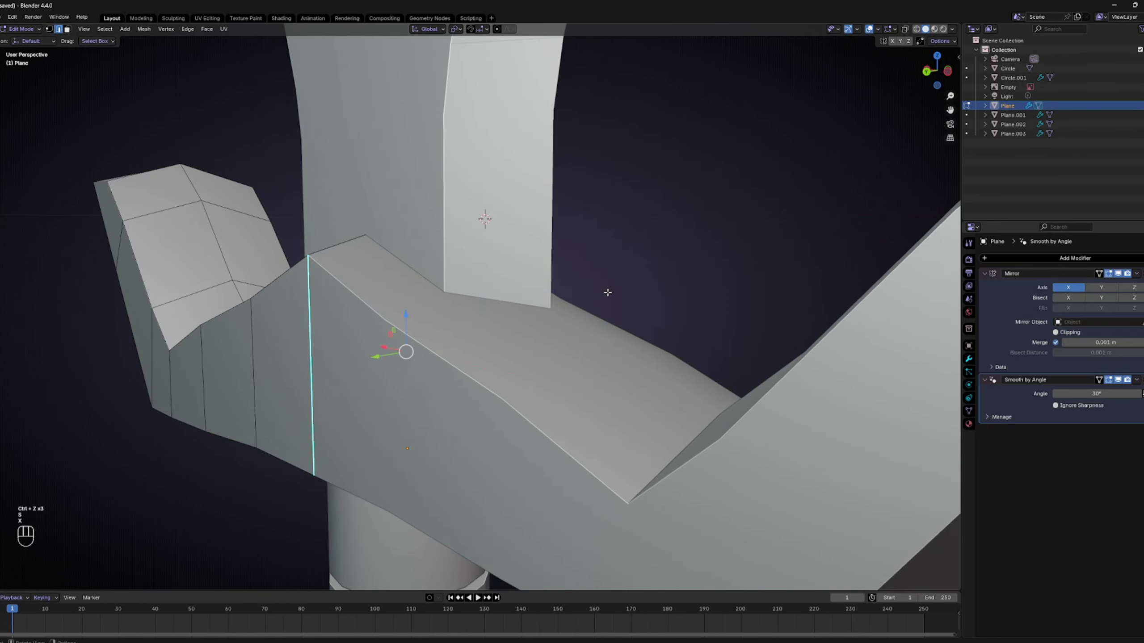
Step: Scale the guard's front and back centre edges outward along the Y axis
key(s)
key(y)
click(631, 288)
key(Tab)
Step: Inspect the guard's centre ridge from the front and below, comparing it with the reference in different shading modes
key(KP_1)
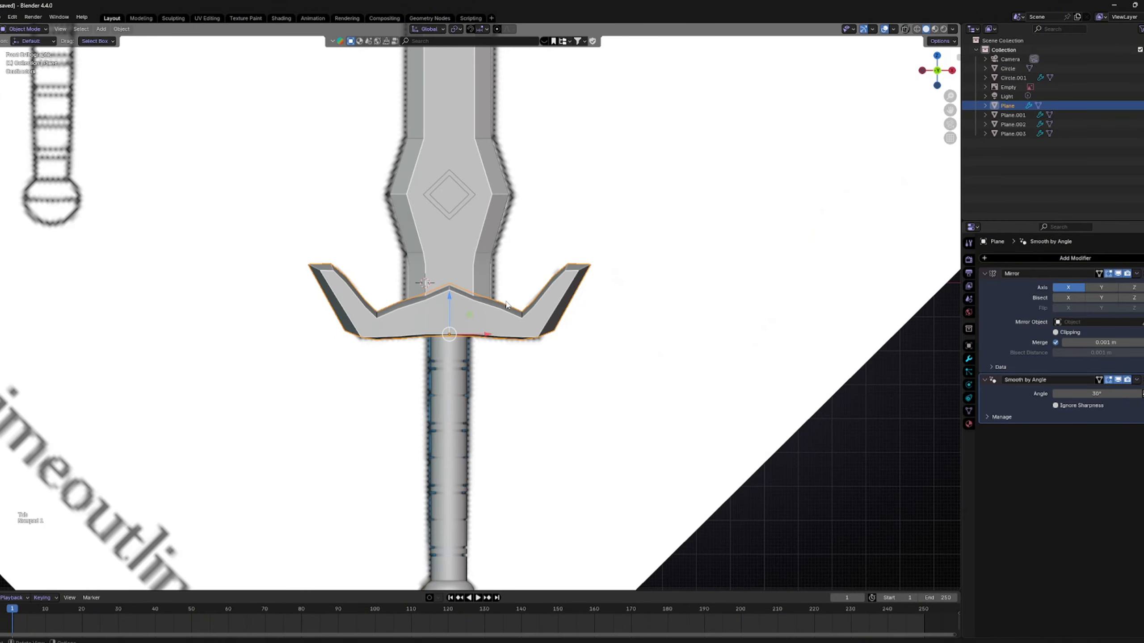
click(506, 303)
scroll(511, 304, down, 6)
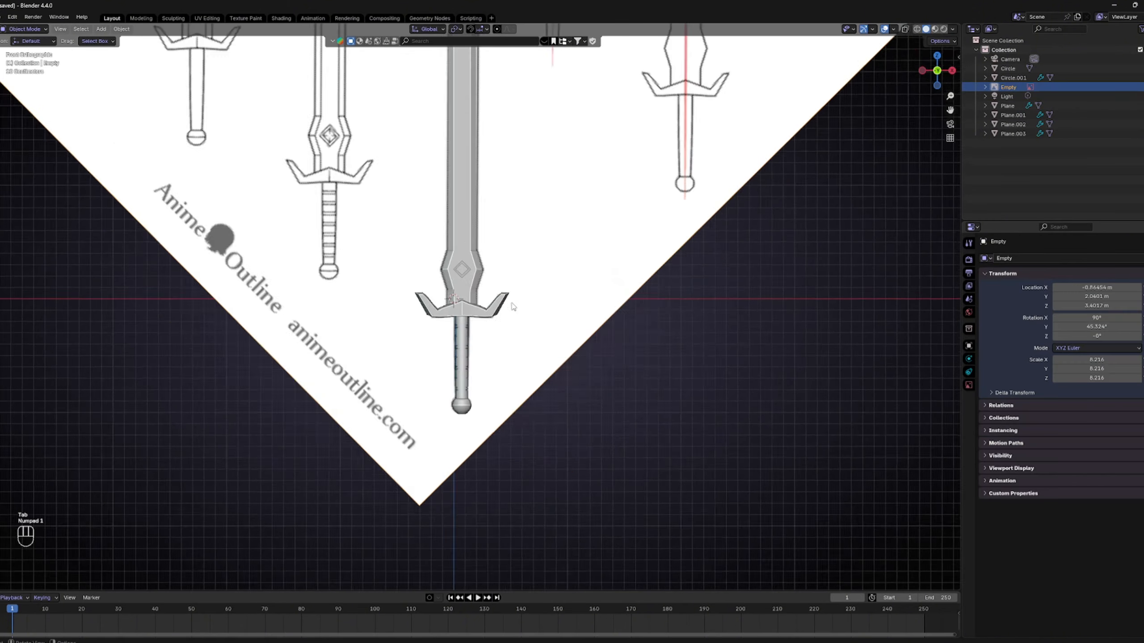
scroll(630, 234, up, 5)
scroll(602, 232, down, 2)
scroll(590, 274, up, 2)
key(z)
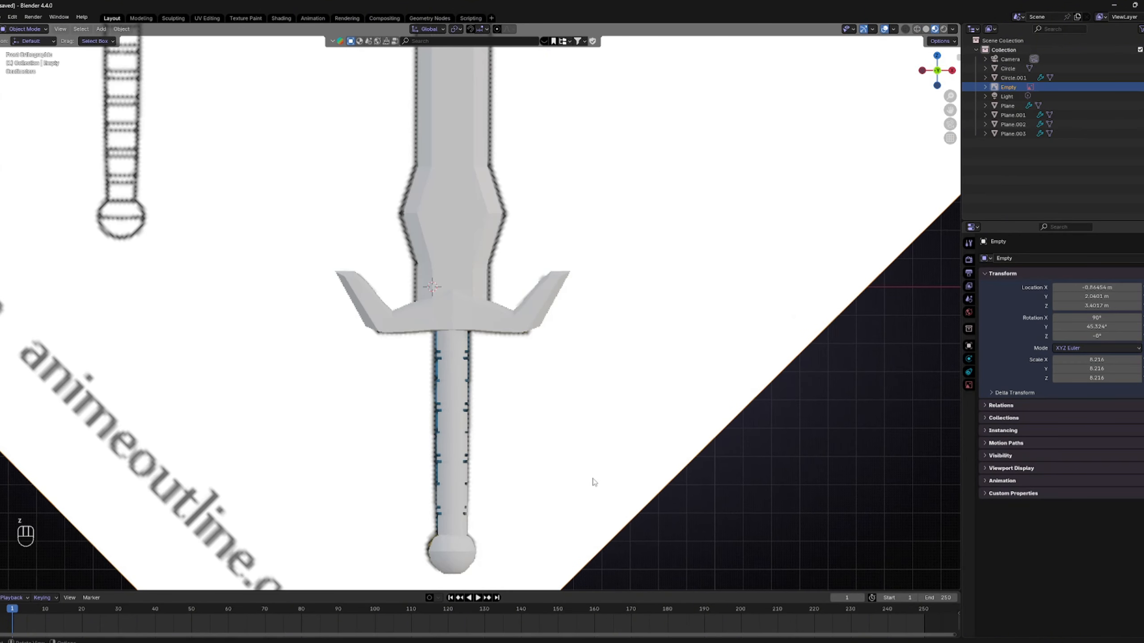
scroll(625, 397, up, 2)
key(z)
scroll(785, 316, up, 3)
middle_drag(784, 237, 784, 160)
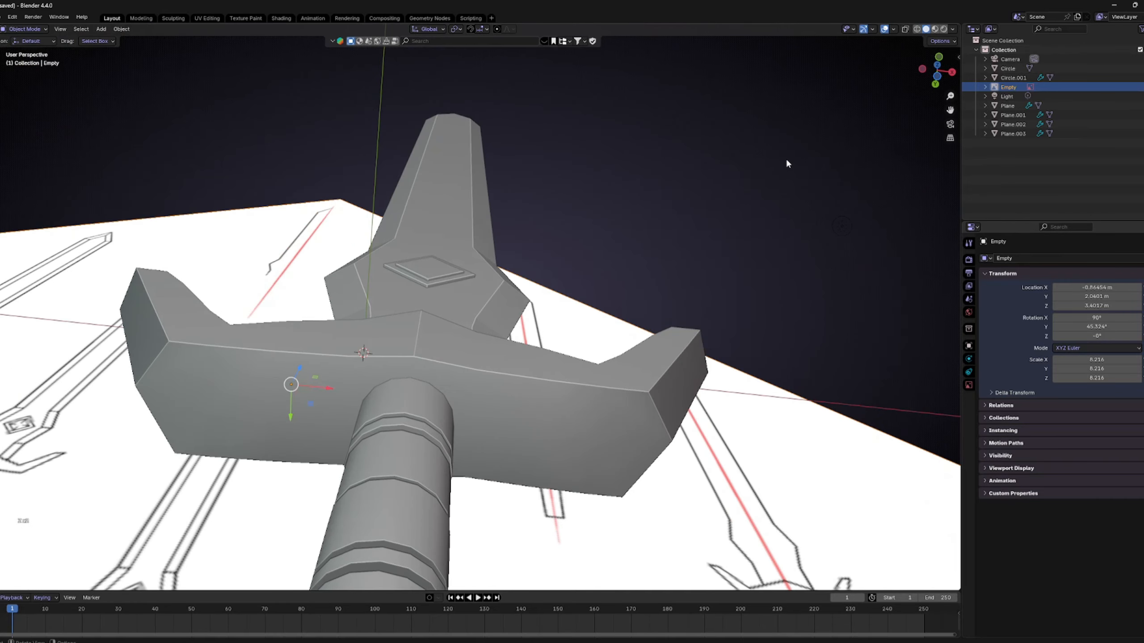
scroll(766, 189, down, 5)
key(KP_1)
scroll(648, 222, up, 4)
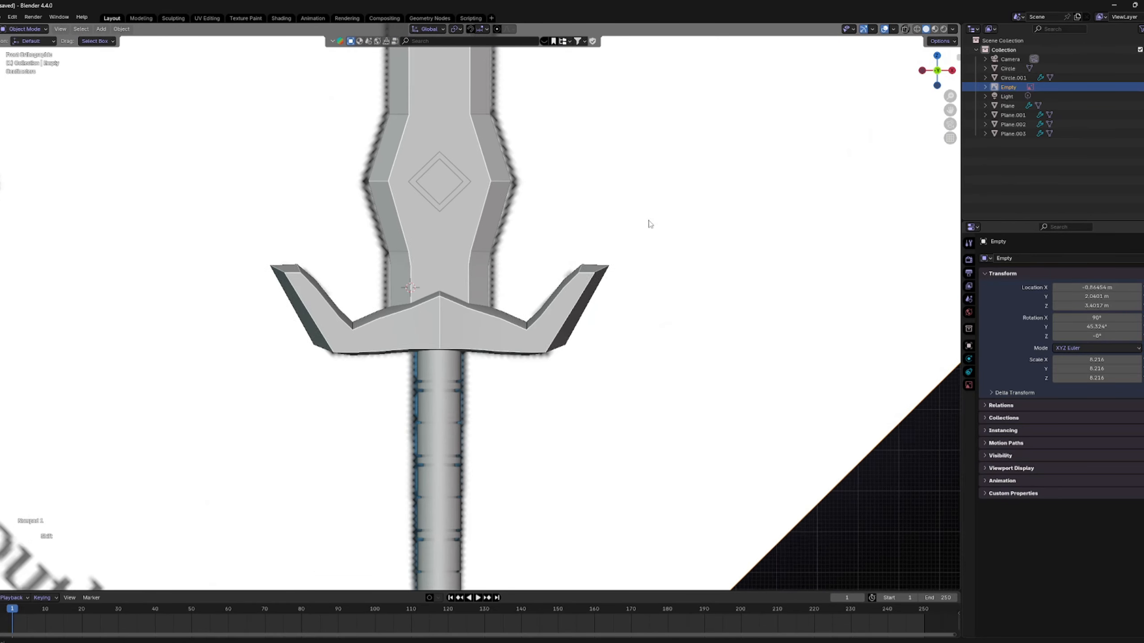
Step: Compare the guard's mesh outline with the reference image, switching between wireframe and solid shading
scroll(572, 356, up, 2)
click(422, 470)
key(Tab)
scroll(422, 471, up, 3)
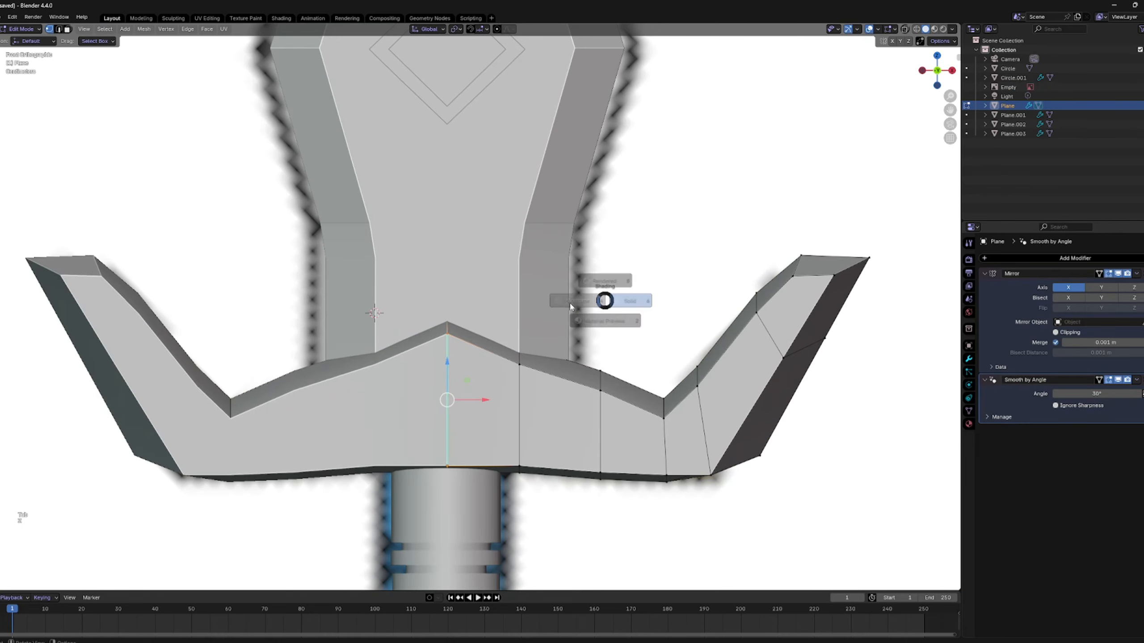
click(569, 306)
click(520, 350)
key(z)
click(647, 331)
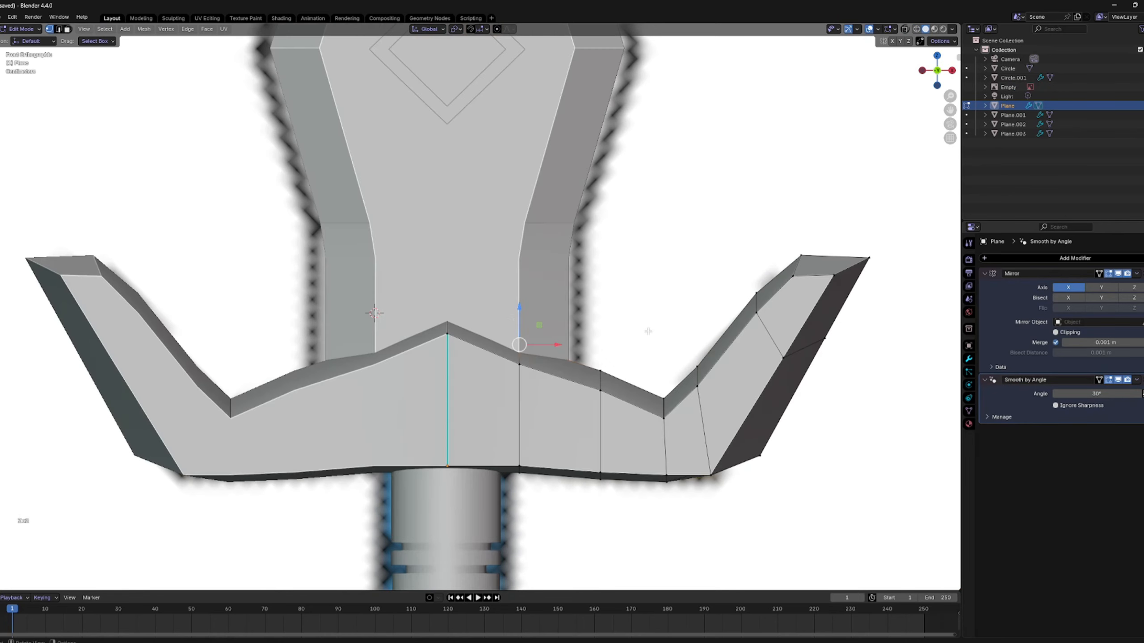
click(528, 297)
key(Tab)
Step: Examine the guard, grip and lower blade in perspective and from the front against the reference
middle_drag(527, 299, 668, 301)
scroll(710, 334, down, 7)
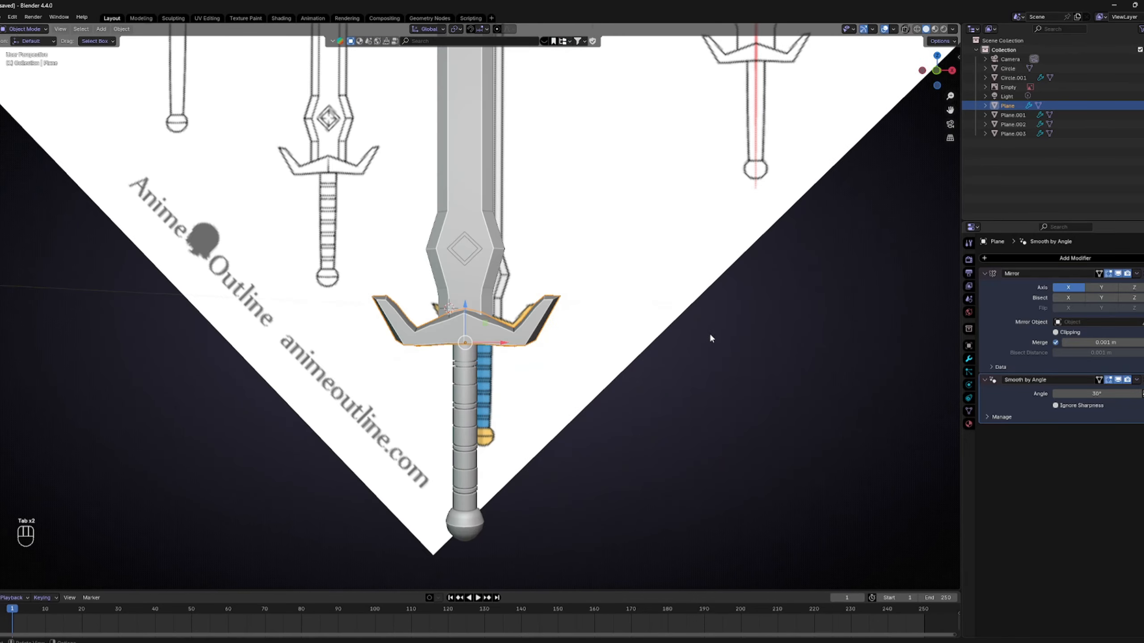
scroll(711, 335, up, 4)
middle_drag(711, 336, 635, 305)
key(Tab)
scroll(636, 305, down, 4)
mouse_move(525, 311)
middle_down()
mouse_move(468, 269)
mouse_move(406, 327)
mouse_move(412, 352)
mouse_move(533, 331)
middle_up()
scroll(643, 419, up, 3)
shift+middle_drag(643, 419, 571, 227)
click(776, 370)
scroll(617, 314, down, 1)
scroll(617, 318, down, 2)
key(KP_1)
scroll(529, 163, down, 6)
scroll(518, 153, up, 8)
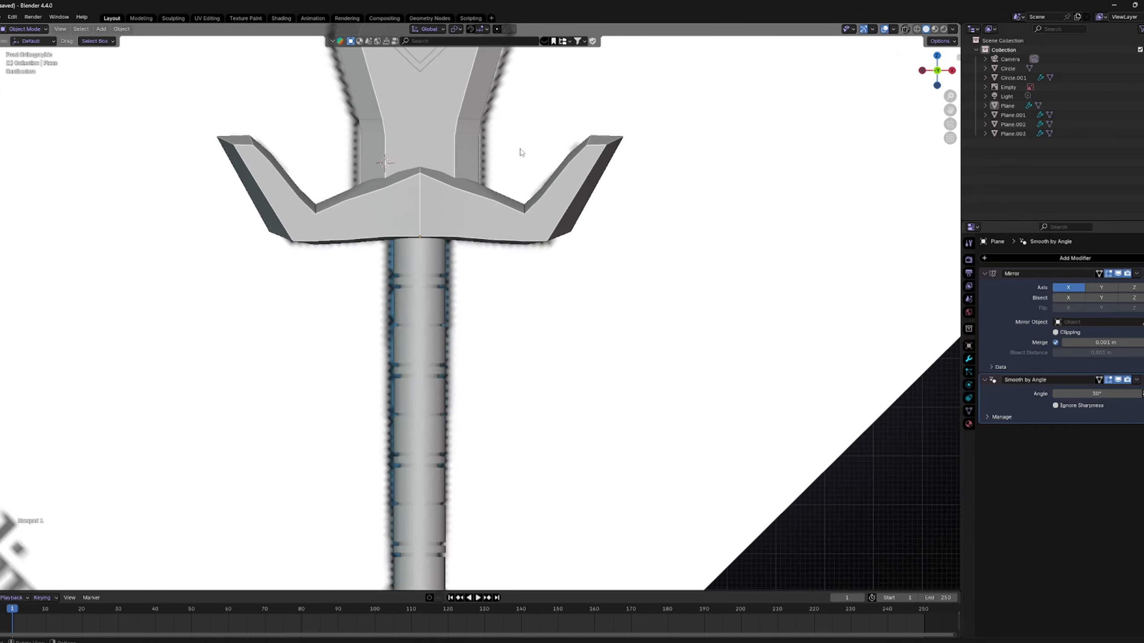
scroll(571, 364, down, 6)
scroll(502, 269, up, 3)
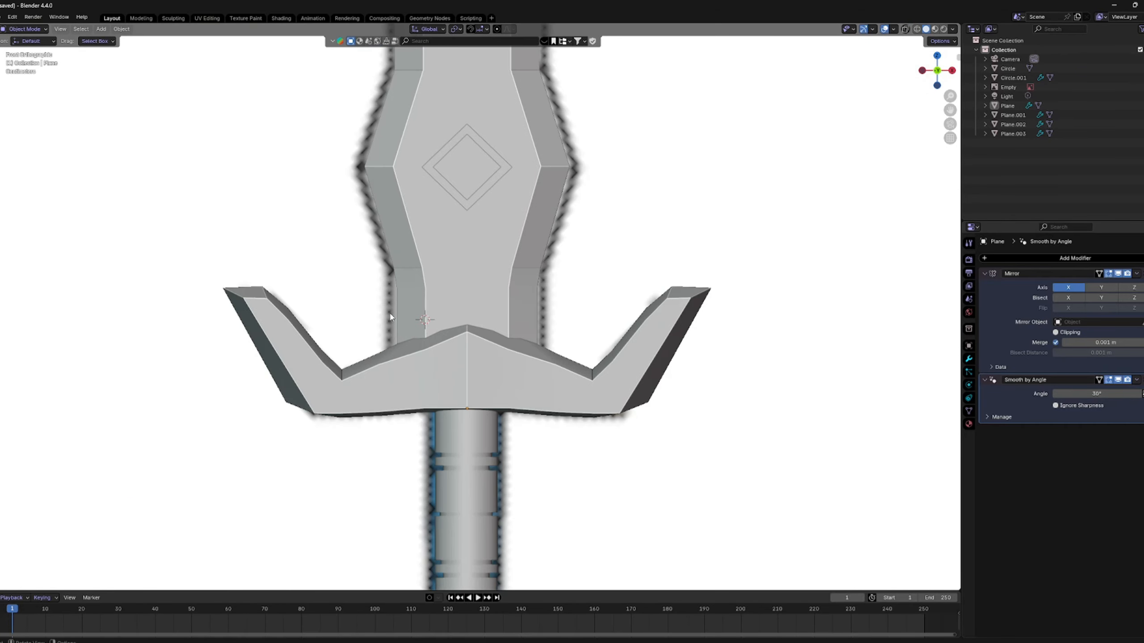
Step: Try to move the guard's lower front corner vertex along the Z axis
key(Tab)
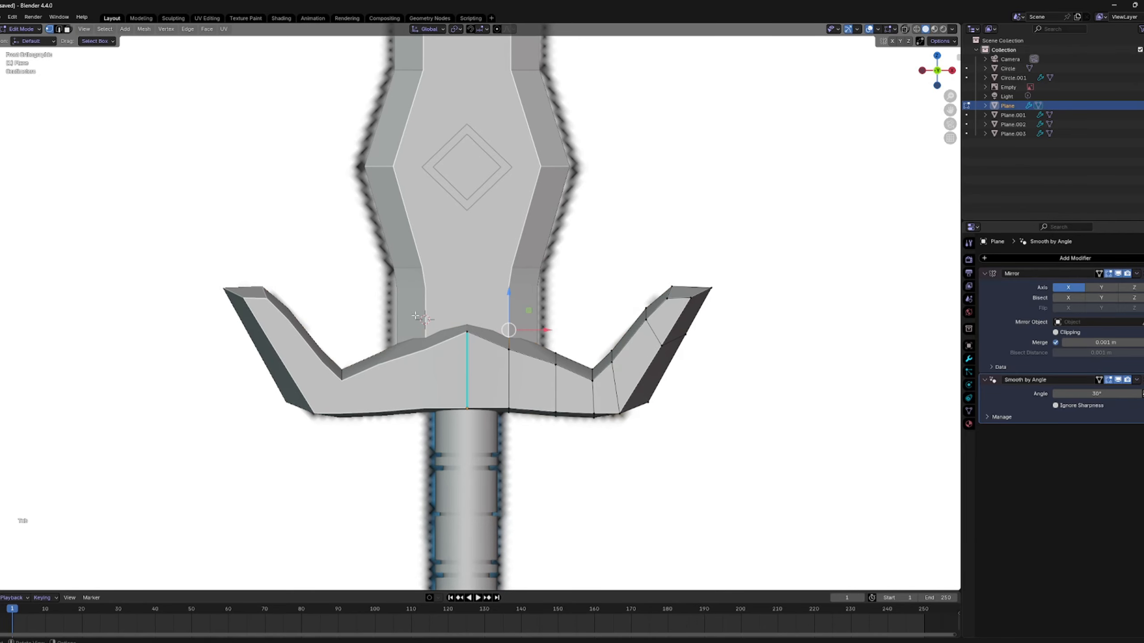
drag(624, 400, 620, 384)
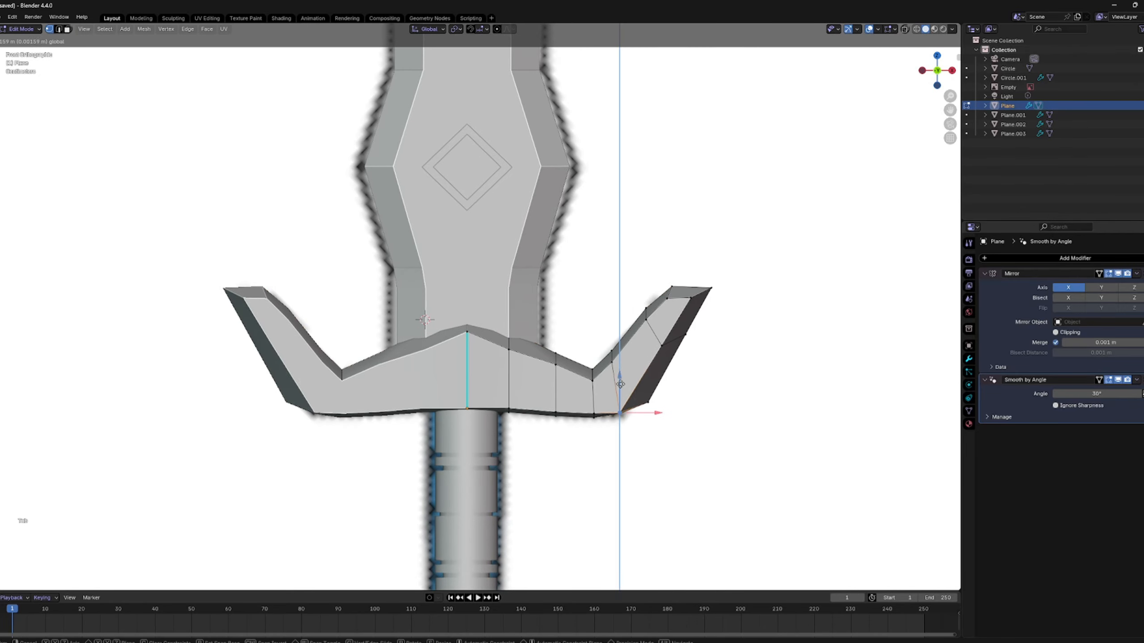
click(623, 374)
click(597, 394)
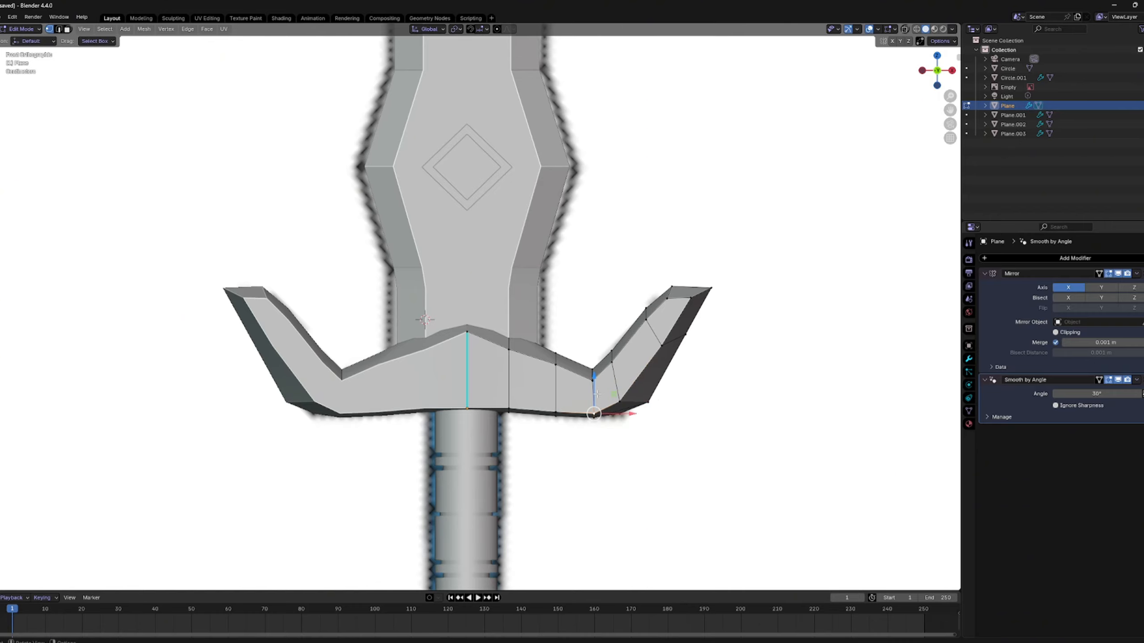
key(ctrl+z)
Step: Raise the front and back vertices at the guard's lower outer bend along the Z axis, one pair at a time
key(z)
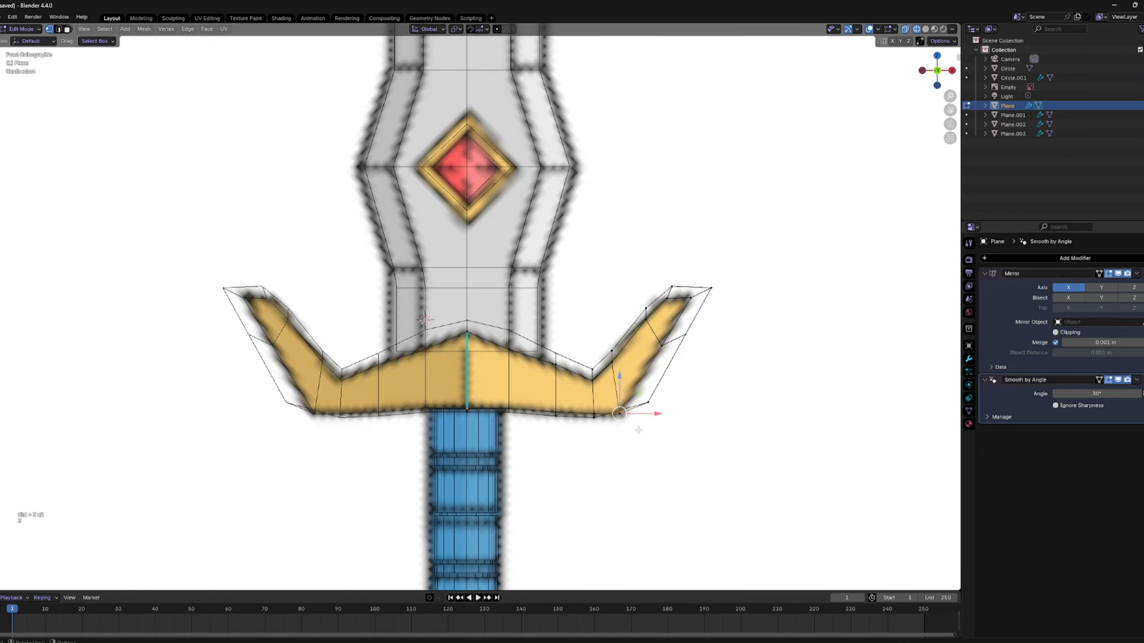
key(z)
middle_drag(669, 429, 519, 434)
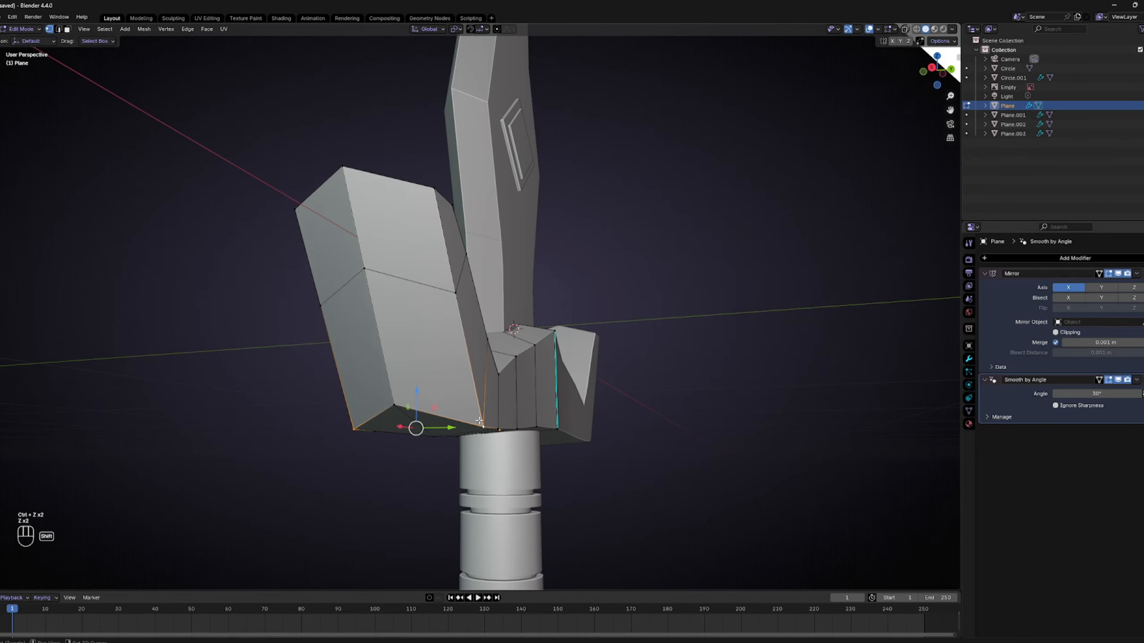
drag(415, 393, 415, 366)
middle_drag(469, 407, 521, 432)
click(390, 445)
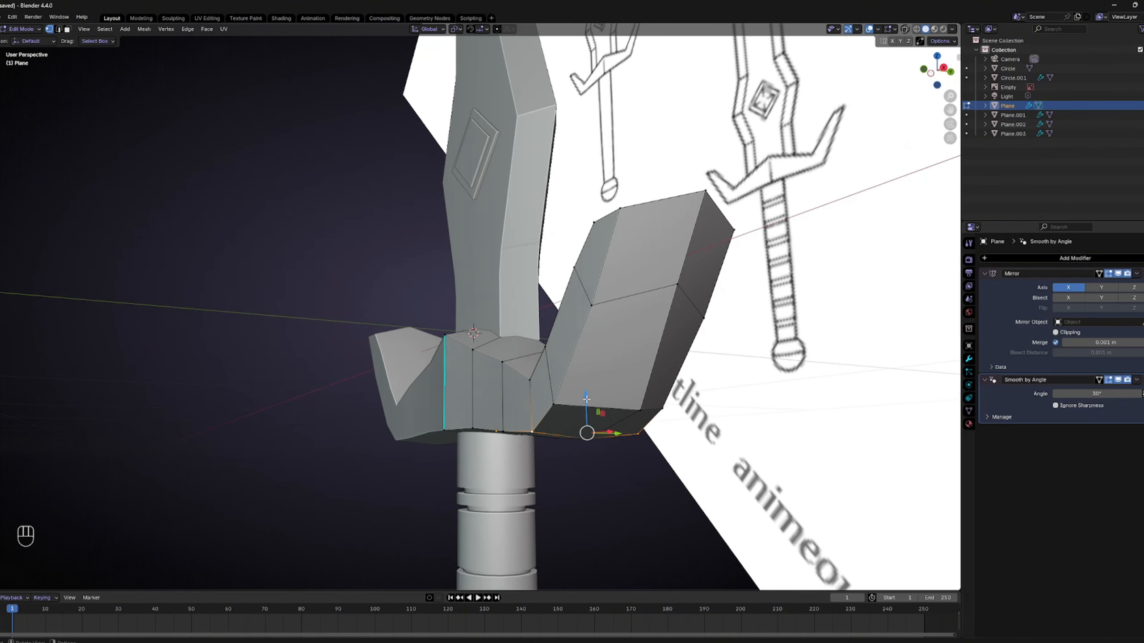
drag(586, 399, 587, 388)
mouse_move(581, 403)
middle_down()
mouse_move(533, 401)
mouse_move(589, 391)
middle_up()
Step: Raise the remaining lower vertex pairs along Z, working inward to the guard's centre, and leave mesh editing
click(588, 440)
middle_drag(588, 440, 485, 397)
shift+click(522, 369)
drag(373, 425, 374, 408)
click(488, 449)
middle_drag(489, 449, 559, 422)
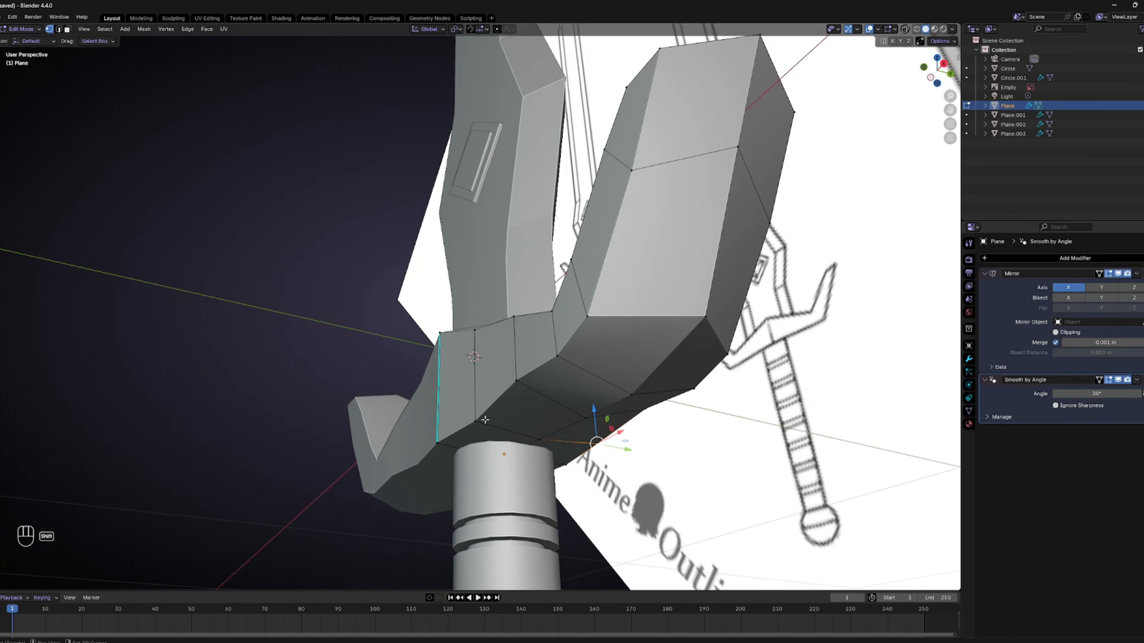
middle_drag(482, 416, 511, 445)
drag(539, 422, 538, 411)
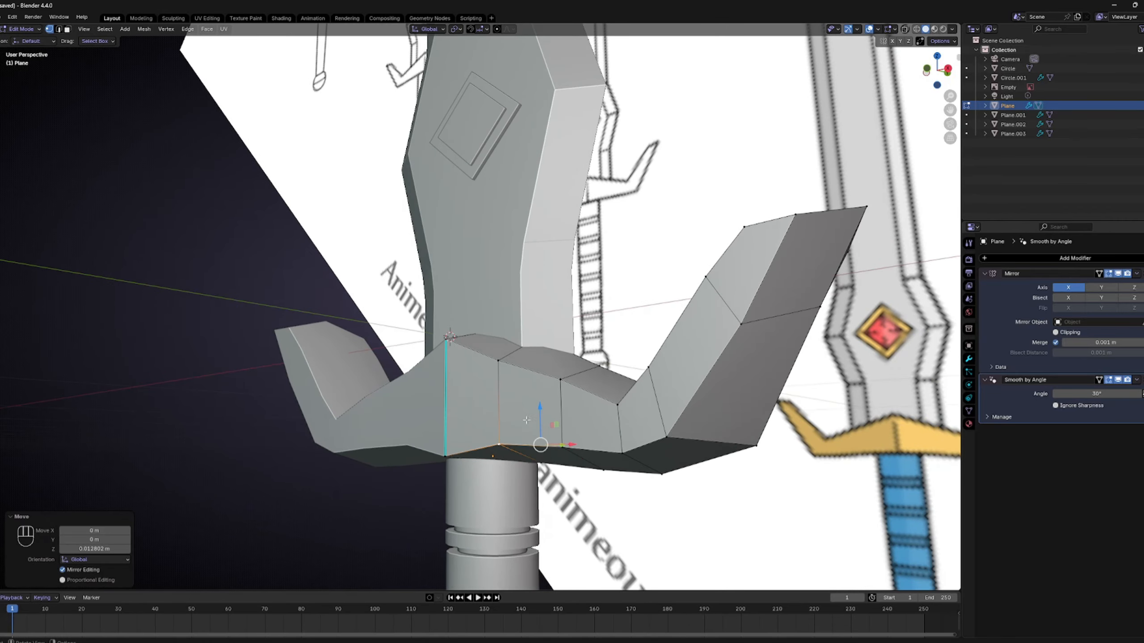
click(449, 455)
mouse_move(475, 448)
middle_down()
mouse_move(566, 423)
mouse_move(469, 432)
middle_up()
key(Tab)
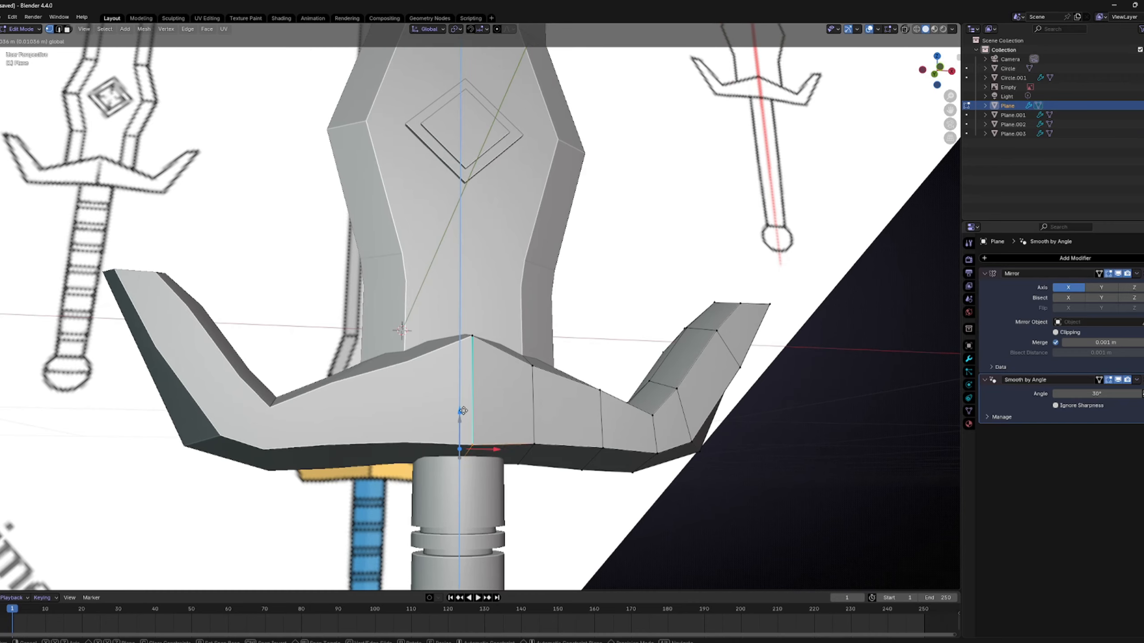
Step: In front view, move the guard's lower outer corner vertex about 0.035 m inward and 0.018 m down to match the reference
key(KP_1)
scroll(616, 441, down, 3)
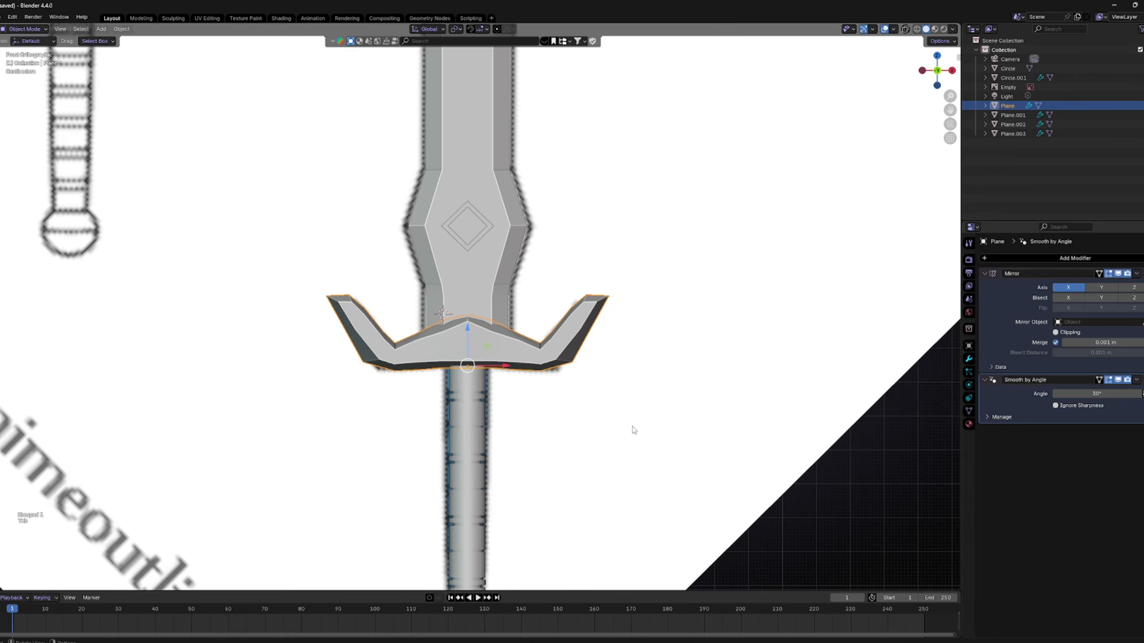
scroll(635, 428, up, 3)
key(Tab)
key(z)
scroll(615, 410, up, 1)
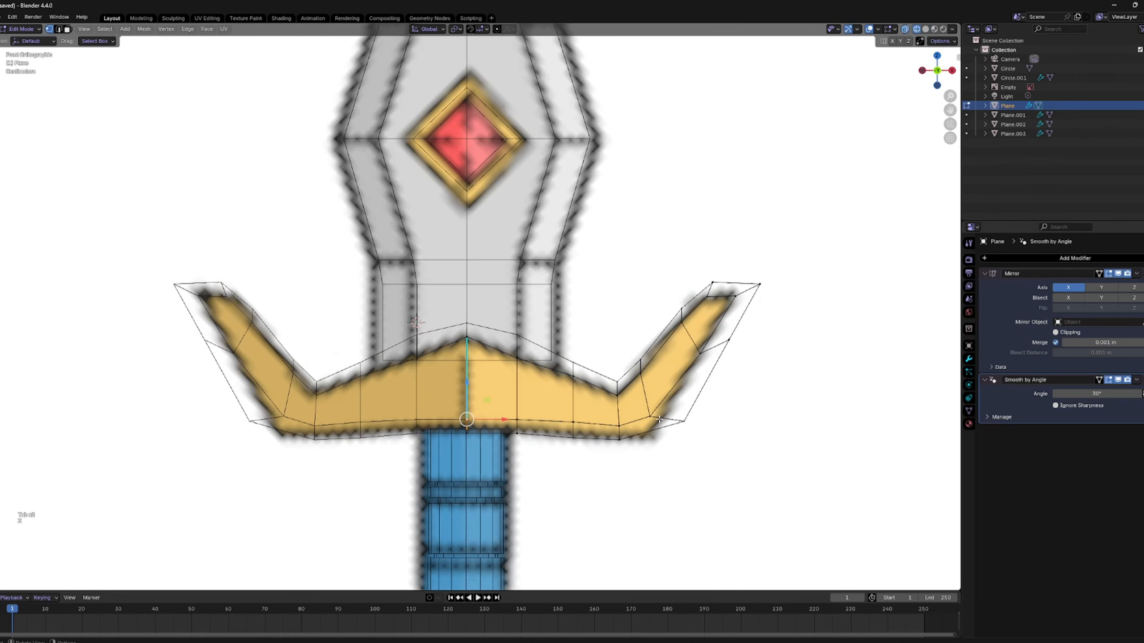
key(z)
click(752, 433)
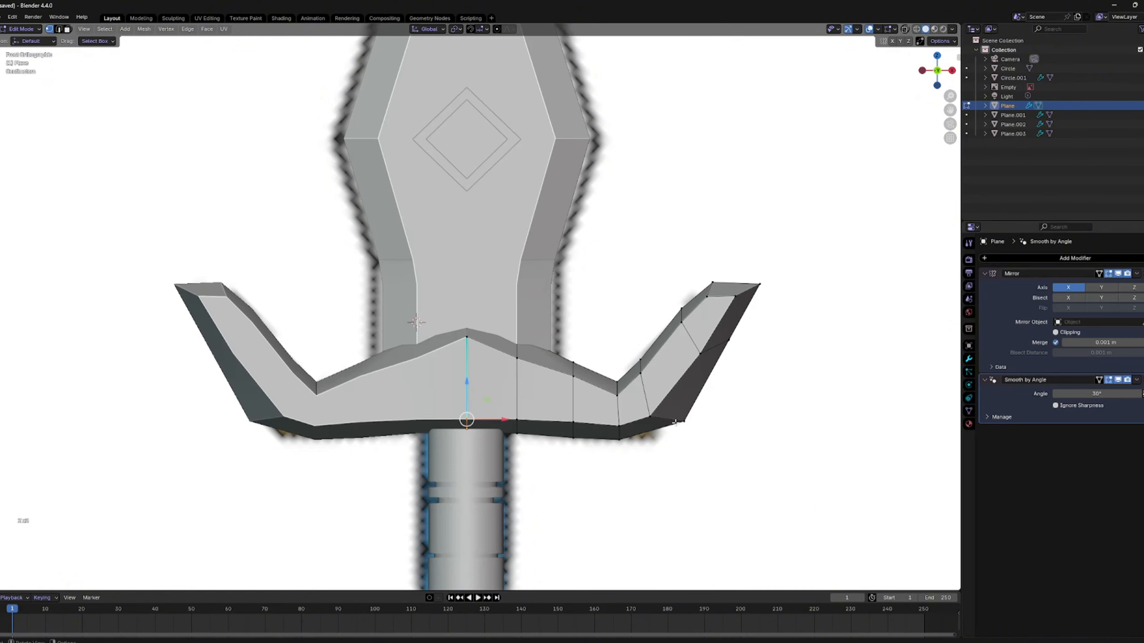
key(z)
key(z)
click(766, 439)
key(g)
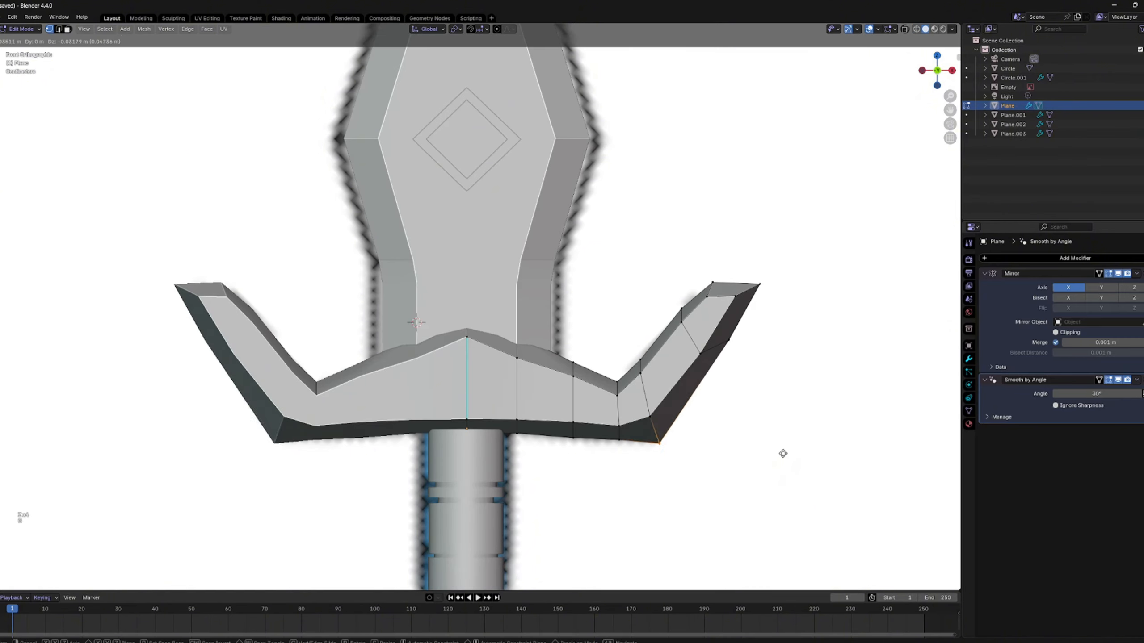
click(783, 445)
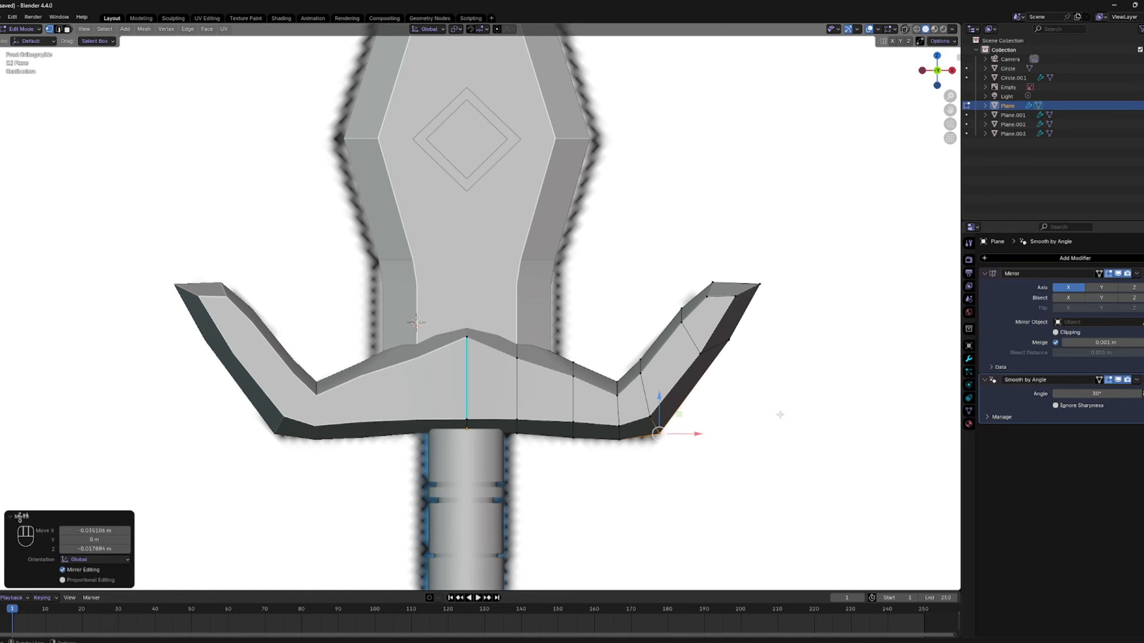
Step: Move the guard's outer tip vertex slightly inward and up toward the reference outline, then return to Object Mode in solid shading
key(z)
key(z)
key(z)
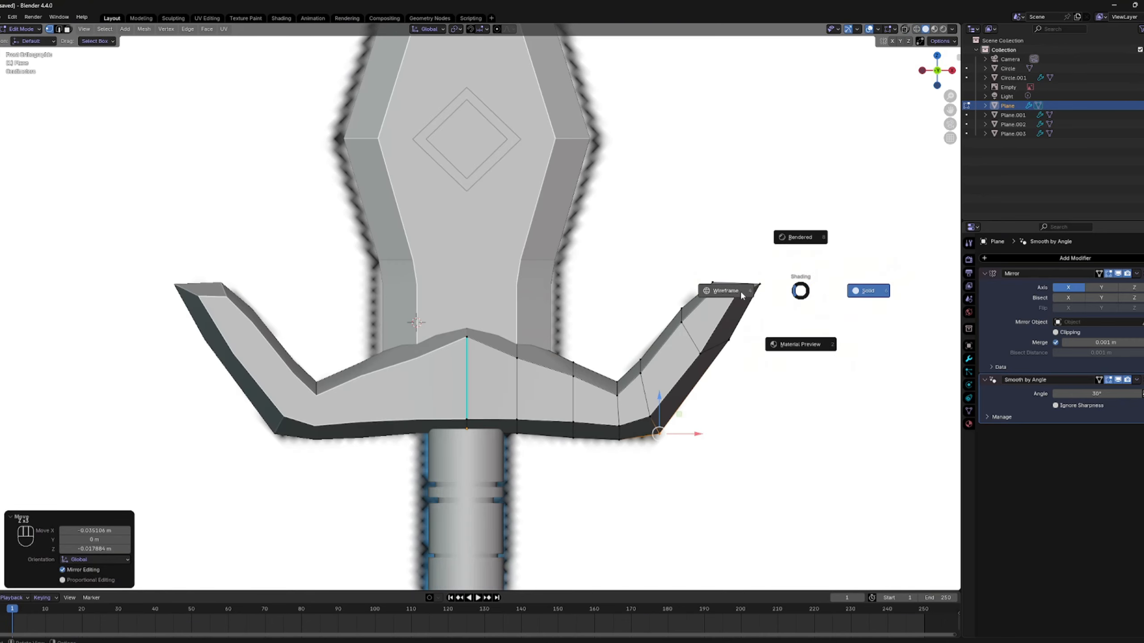
drag(799, 265, 745, 289)
key(h)
key(ctrl+z)
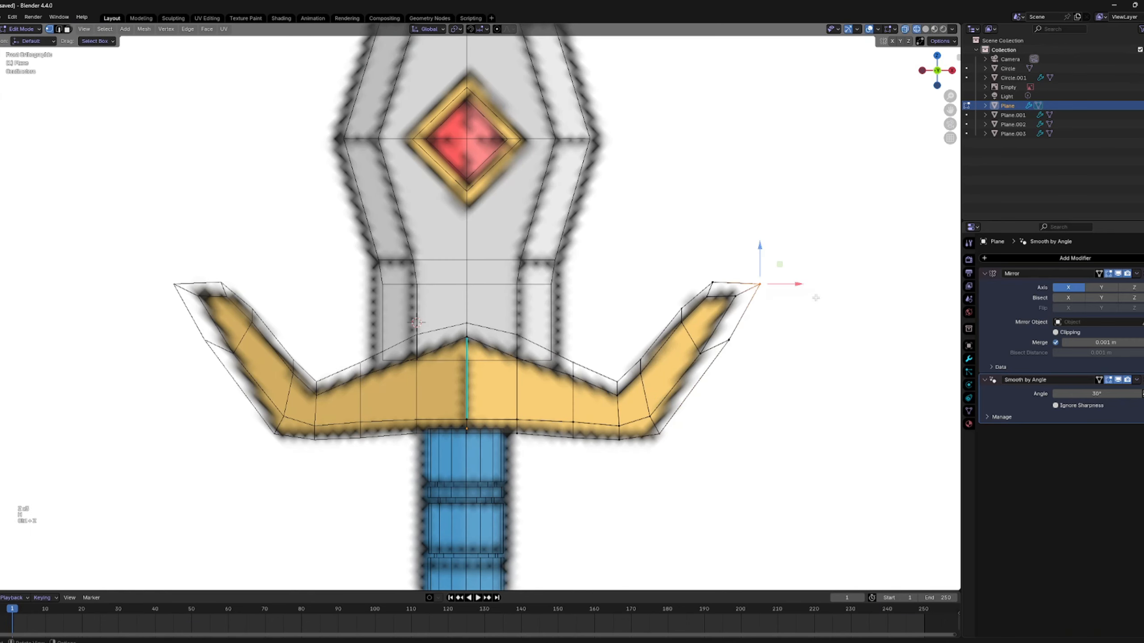
key(g)
click(809, 293)
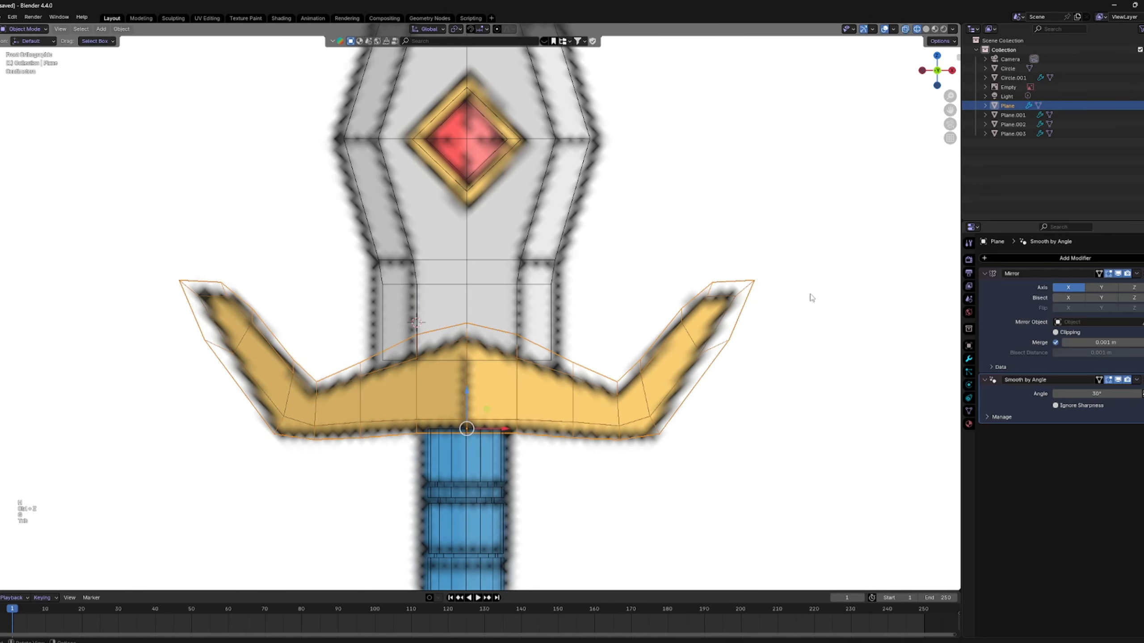
key(Tab)
key(z)
Step: Examine the whole sword from the front and in perspective, comparing its proportions with the reference drawings
scroll(850, 358, down, 10)
scroll(698, 371, up, 4)
scroll(698, 377, up, 1)
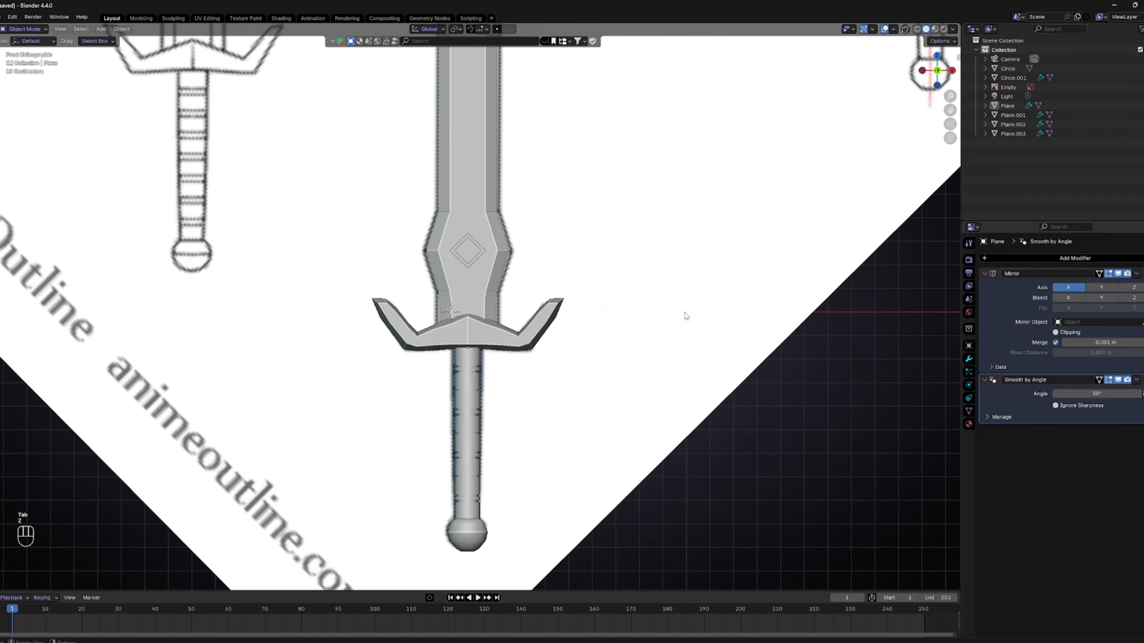
scroll(655, 290, down, 2)
shift+middle_drag(728, 161, 684, 296)
scroll(513, 266, down, 4)
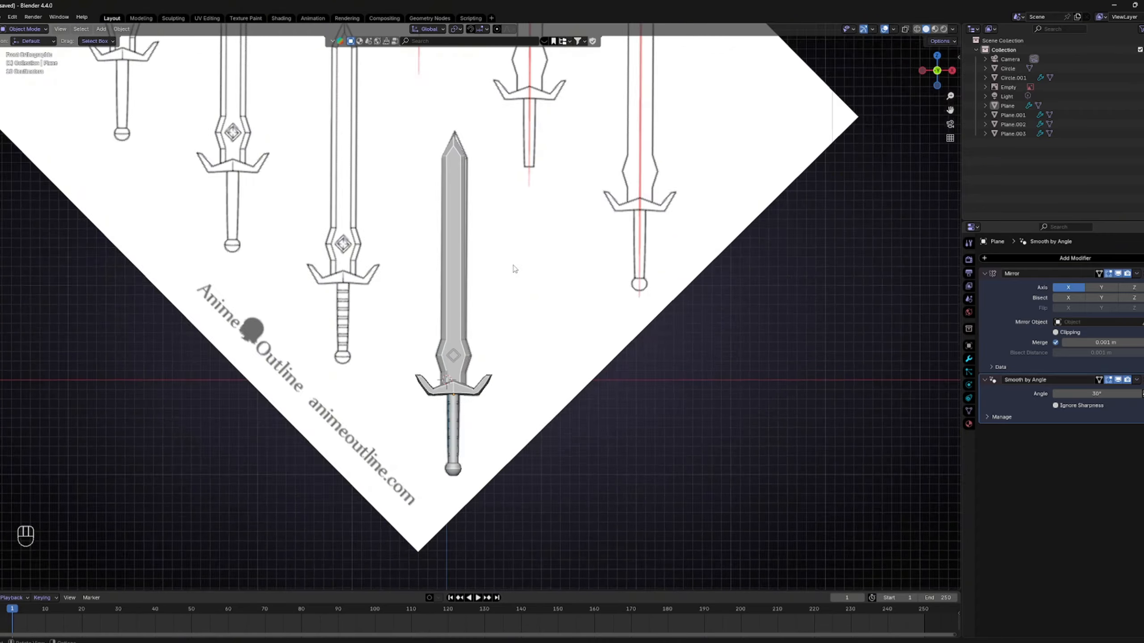
scroll(503, 243, up, 4)
scroll(503, 239, down, 4)
scroll(503, 239, down, 3)
scroll(500, 257, up, 6)
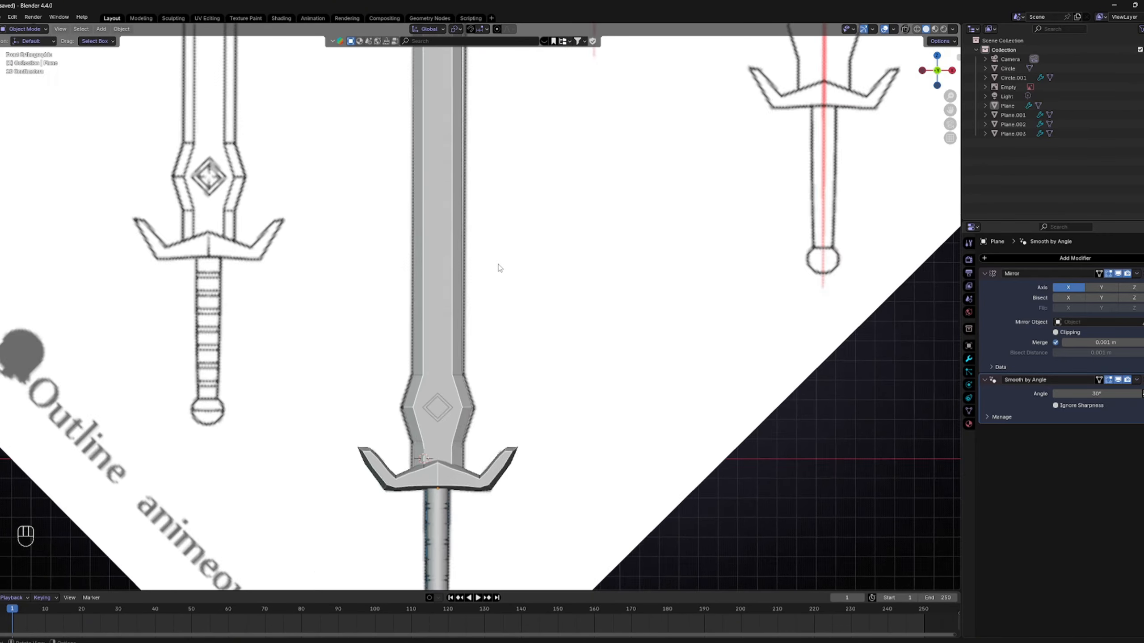
middle_drag(497, 266, 628, 248)
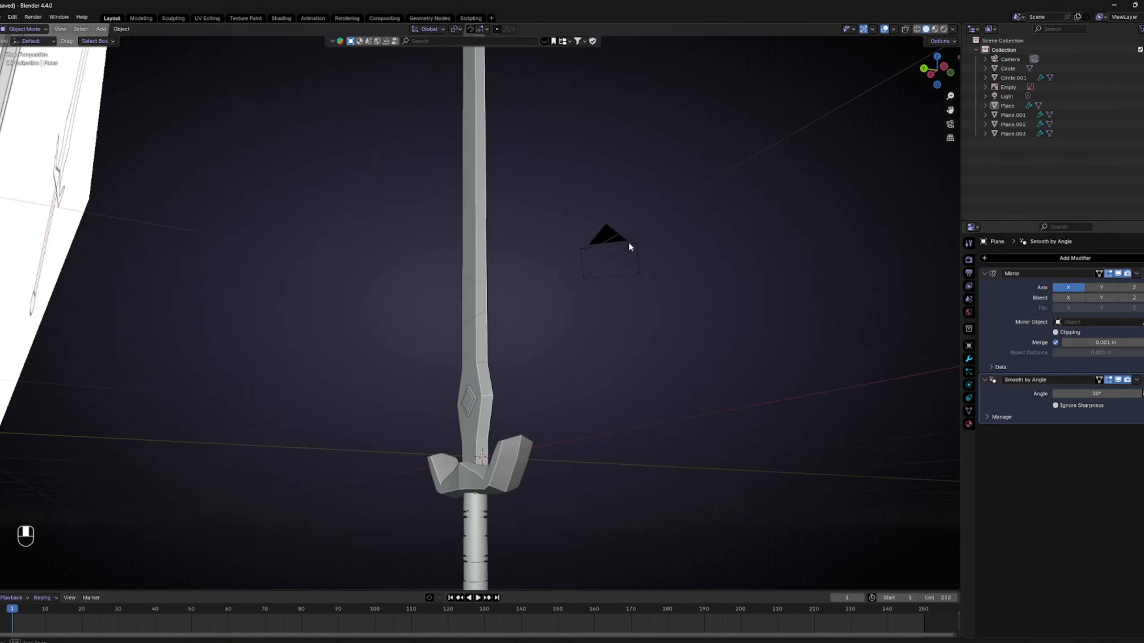
key(KP_1)
scroll(582, 276, up, 4)
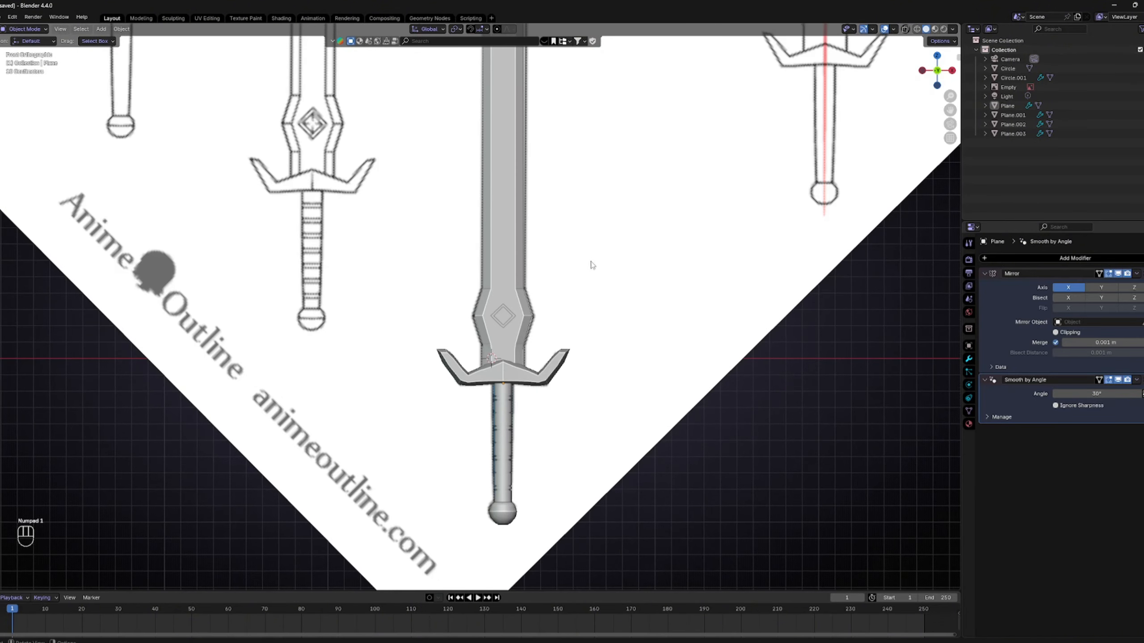
scroll(662, 244, down, 4)
scroll(743, 378, up, 2)
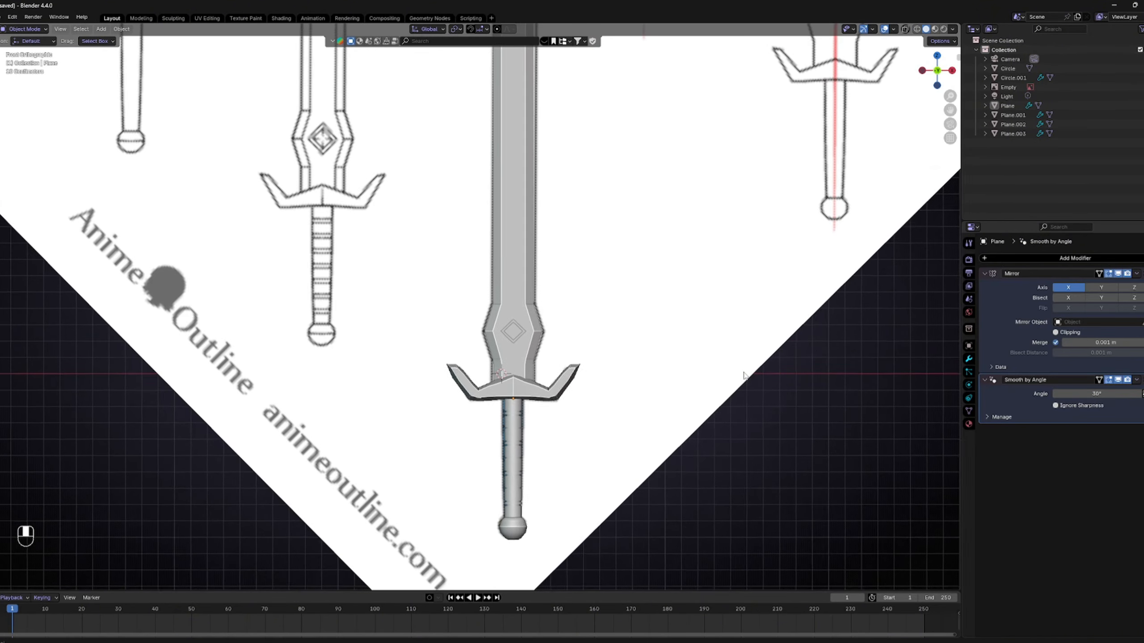
scroll(711, 365, down, 3)
scroll(636, 374, up, 3)
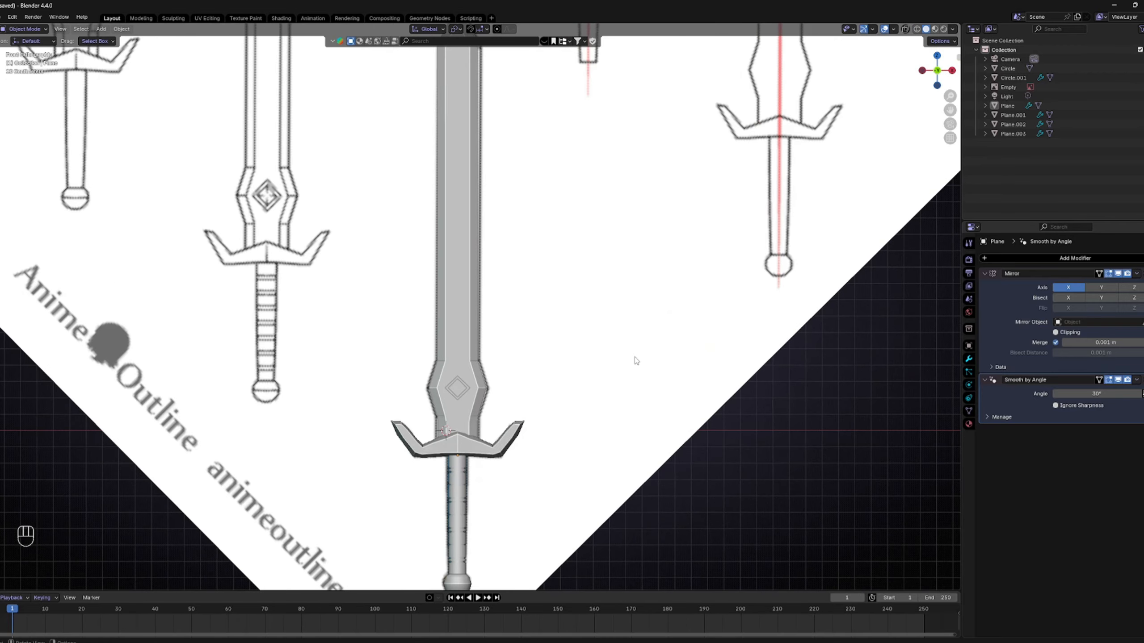
Step: Select the blade object
click(476, 354)
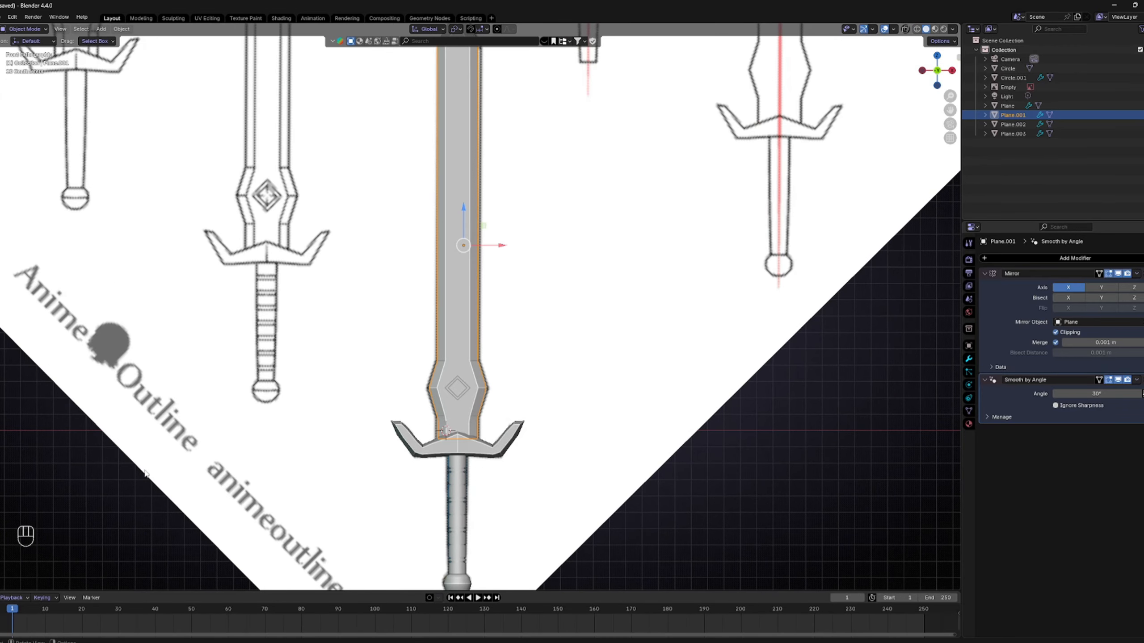